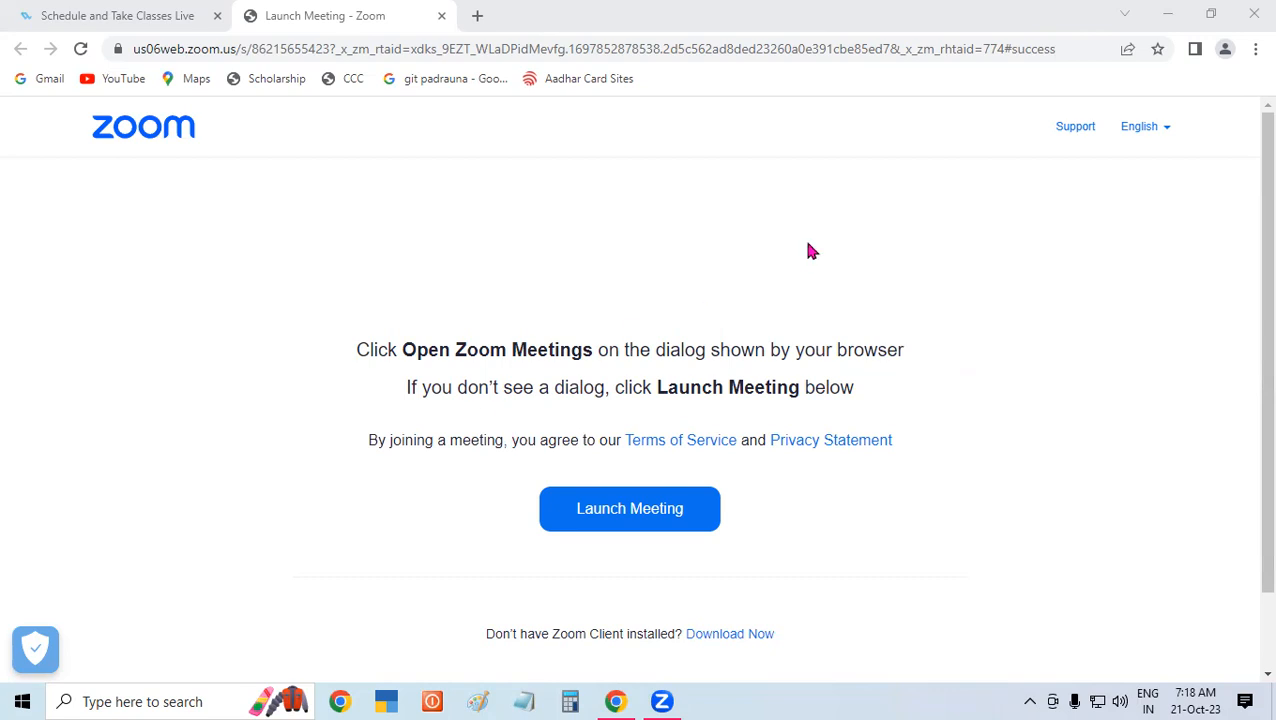
Step: Launch Excel through the Windows Run command and create a blank workbook
key("super+r")
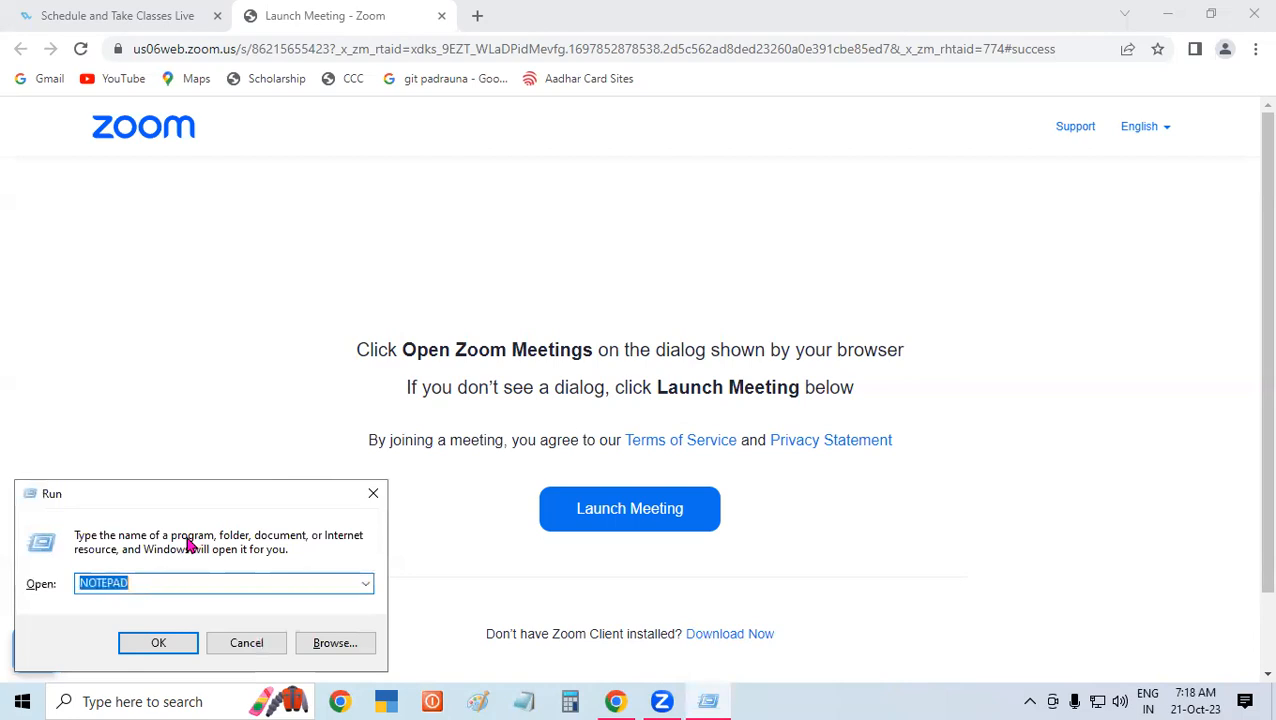
left_click_drag(175, 497, 407, 237)
type("exe")
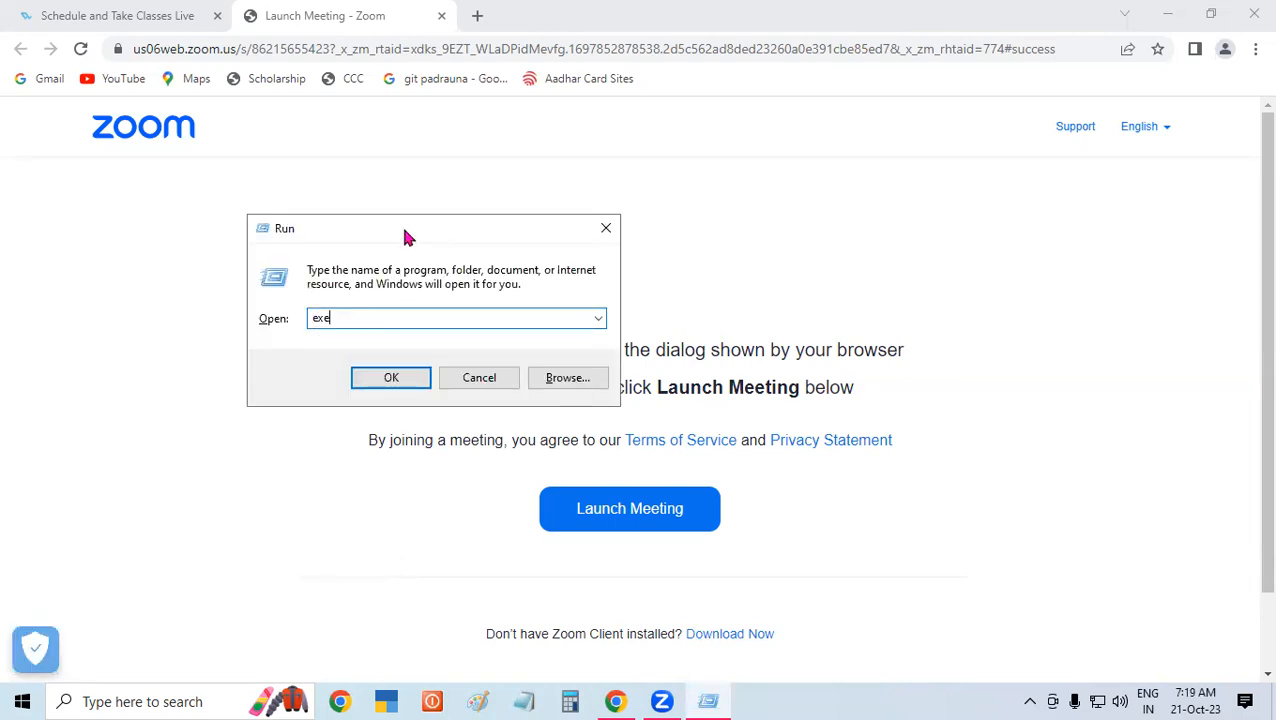
key("BackSpace")
key("Down")
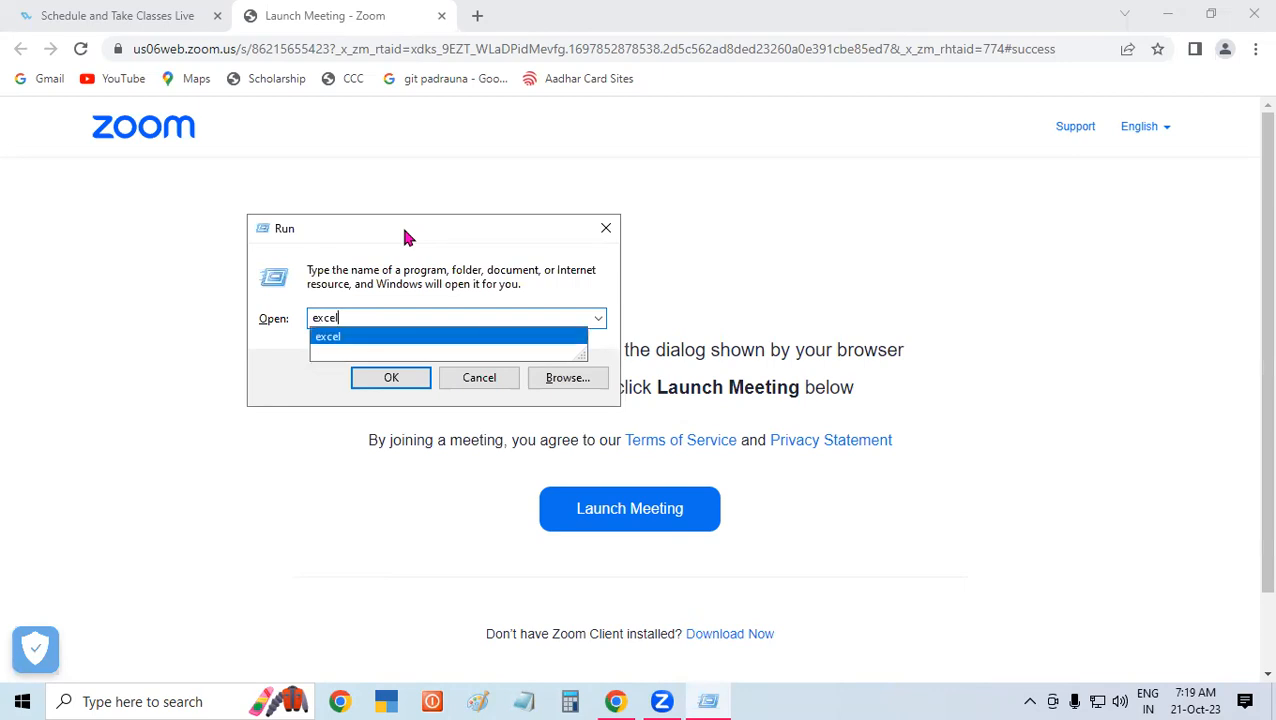
key("Return")
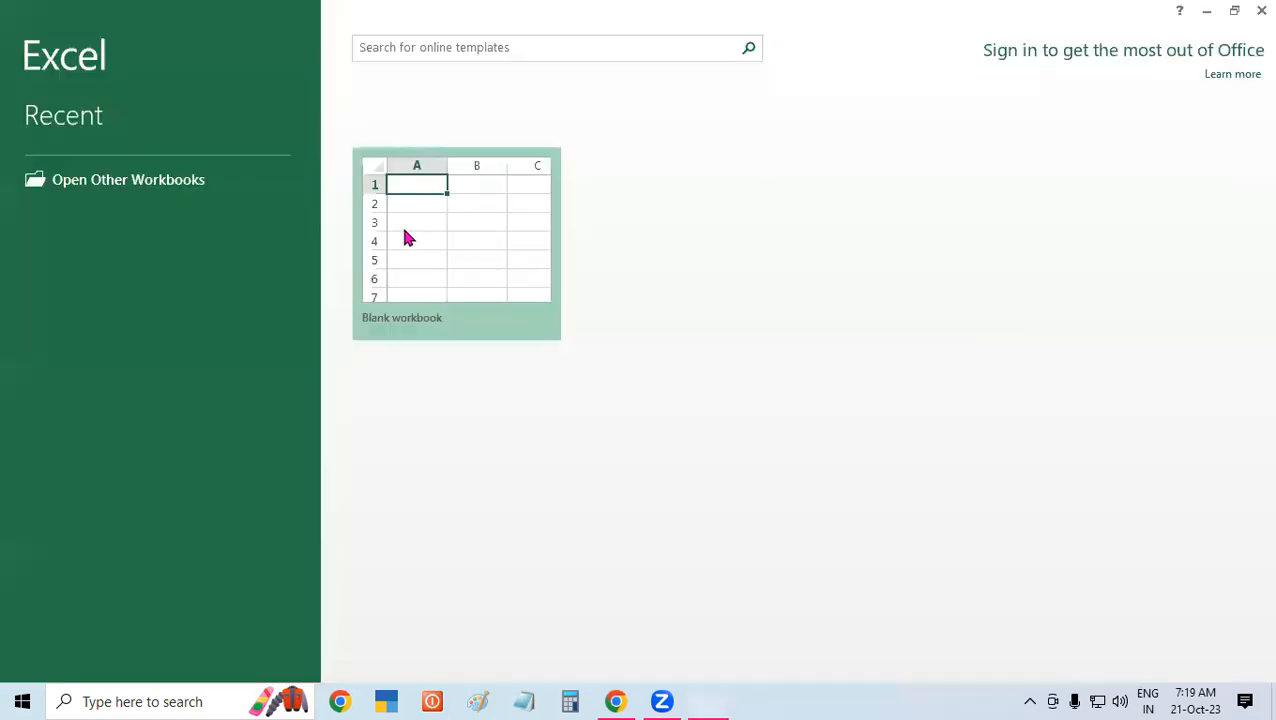
left_click(456, 256)
left_click(459, 256)
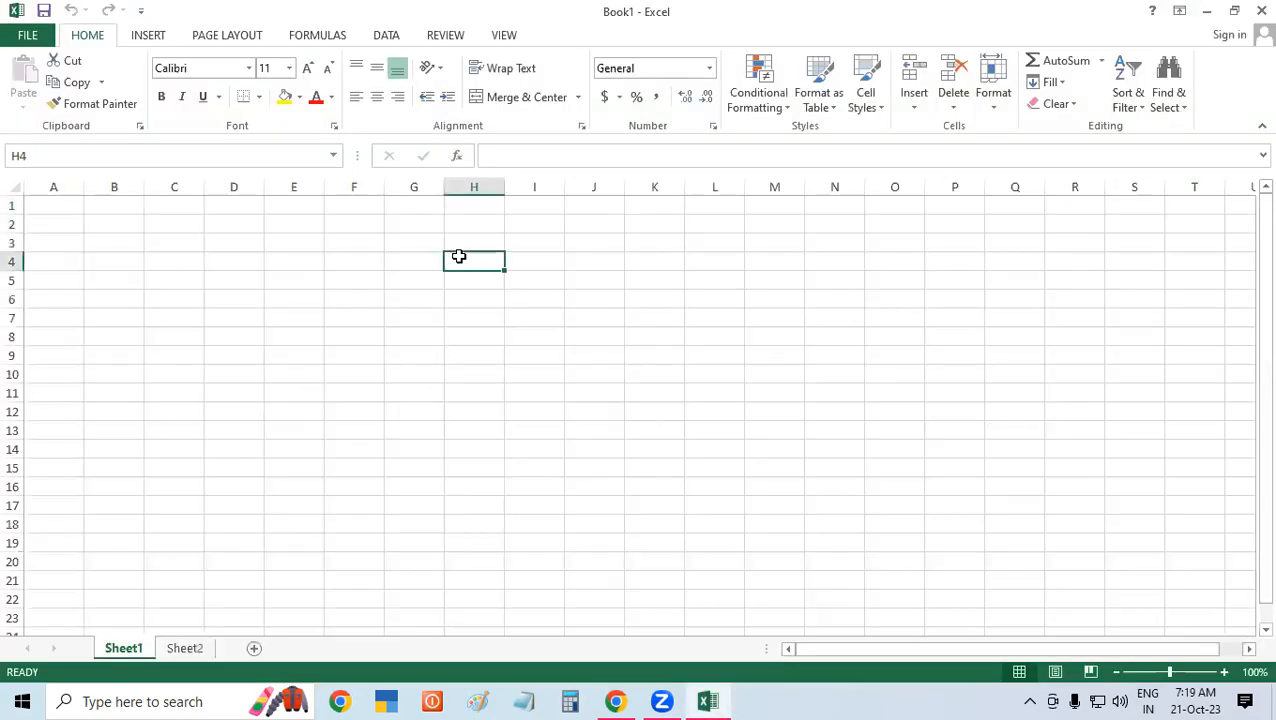
left_click(645, 243)
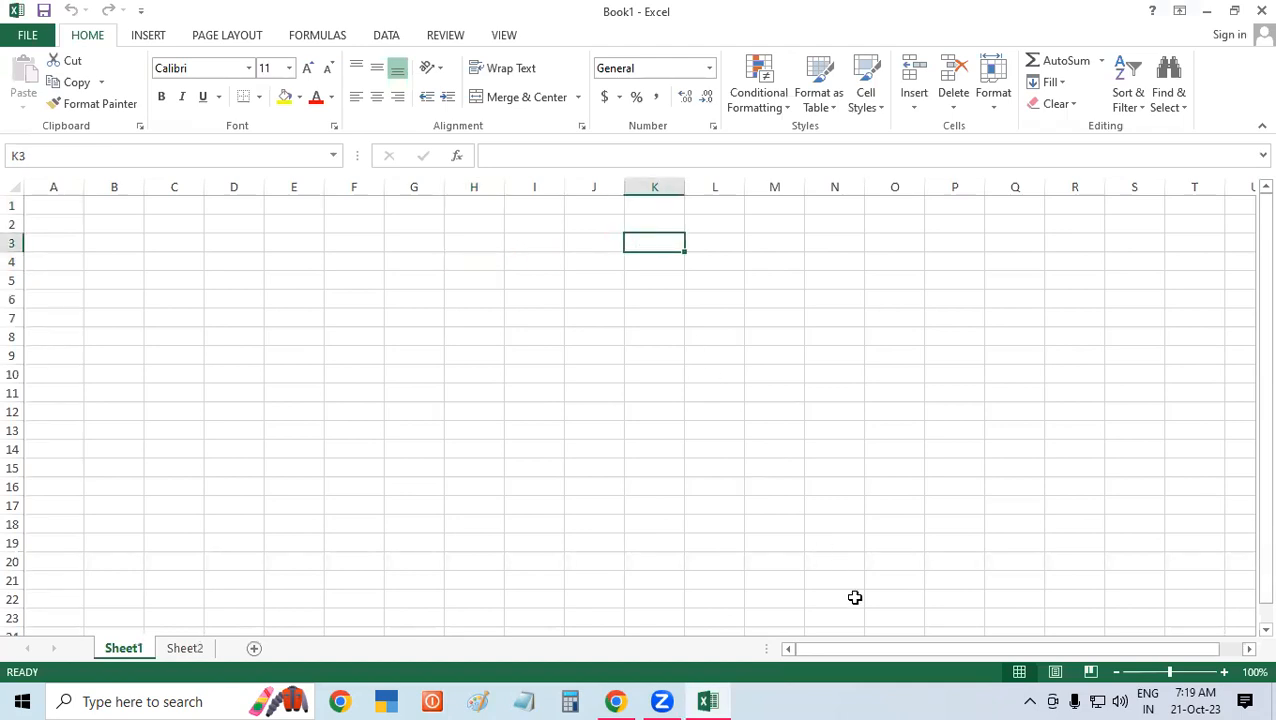
key("ctrl+n")
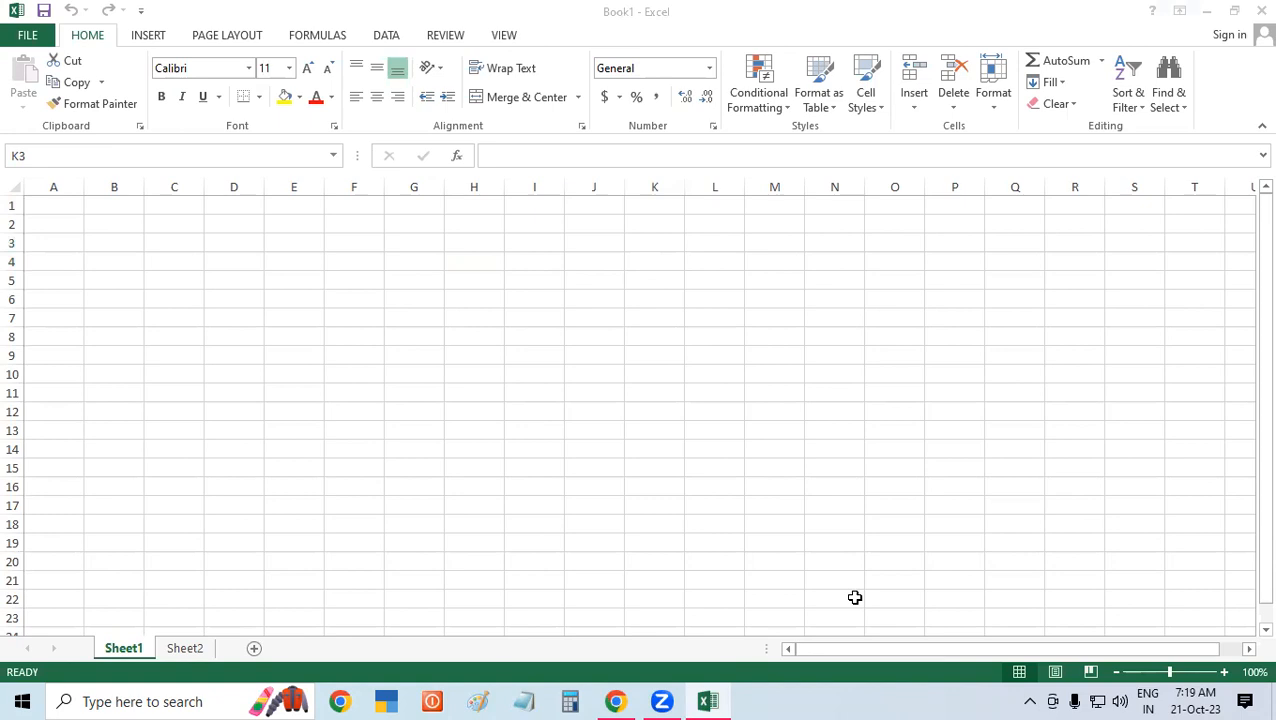
left_click(328, 320)
left_click(652, 319)
left_click(233, 370)
left_click(152, 277)
key("Right")
key("Right")
key("Right")
key("Right")
key("Right")
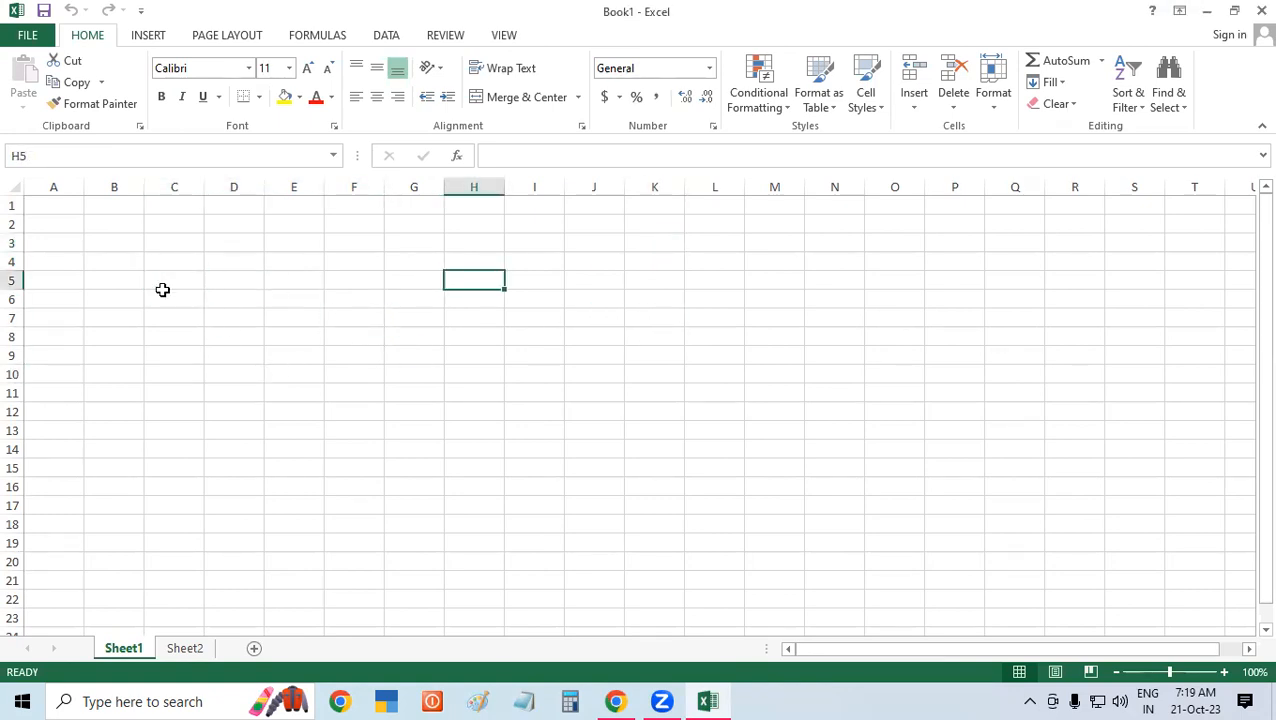
left_click(92, 261)
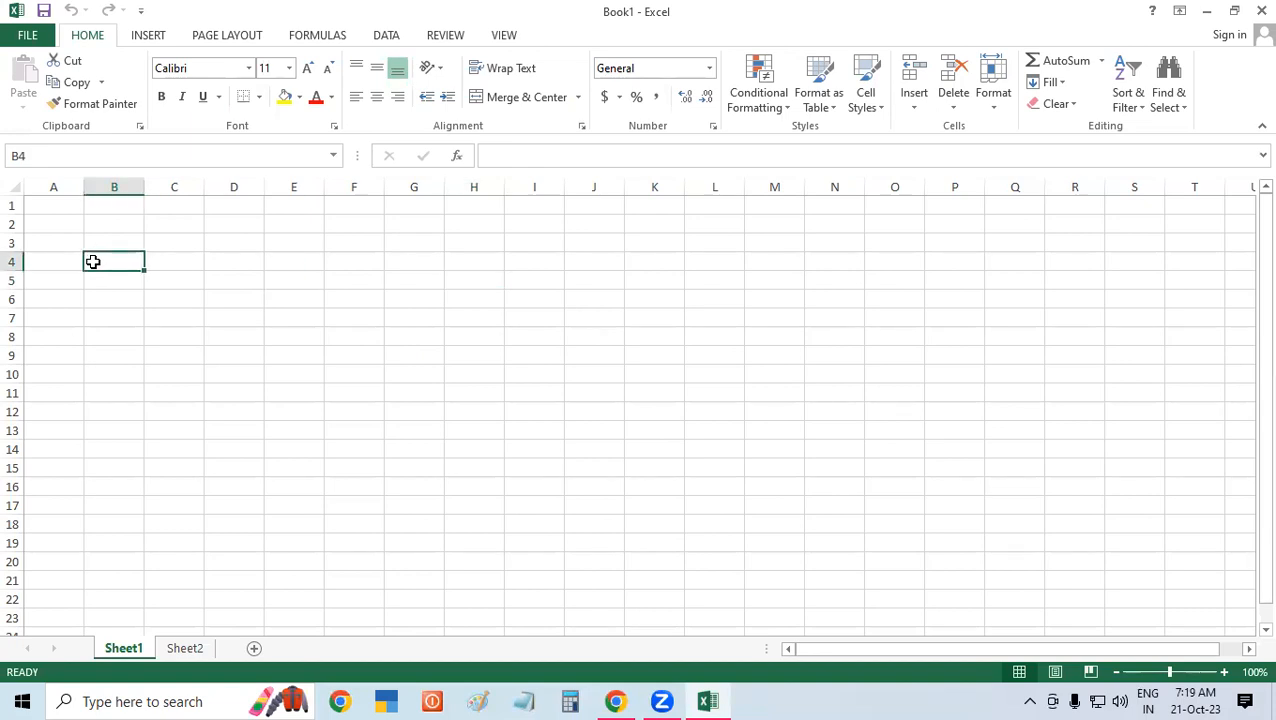
left_click(210, 38)
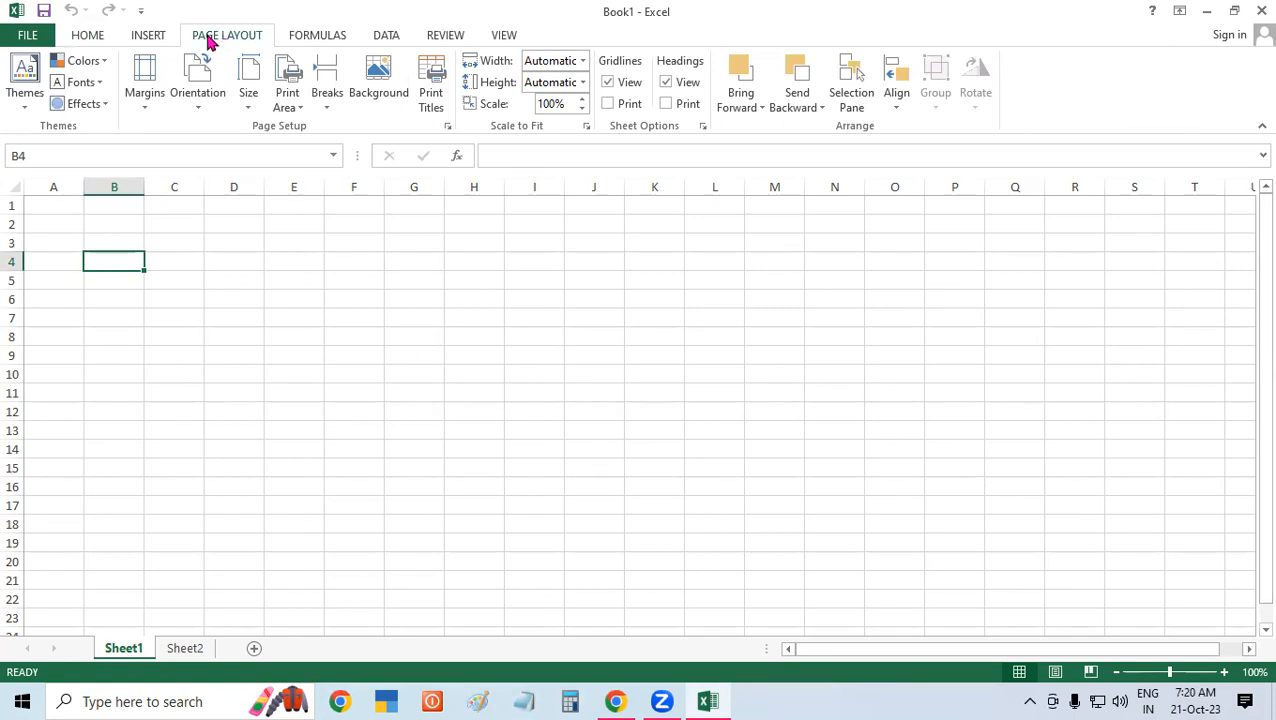
left_click_drag(327, 297, 292, 298)
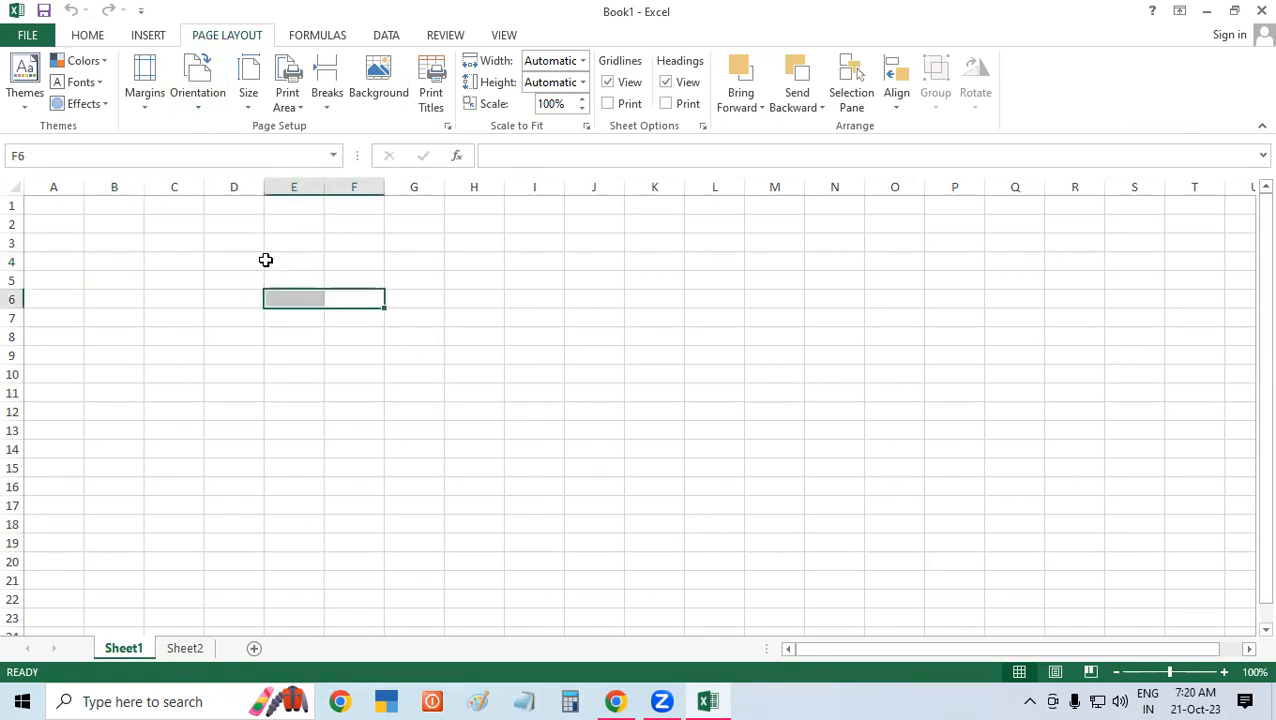
Step: Enter Jan in cell B2 and autofill the month headings across row 2 through Dec in M2
left_click(115, 224)
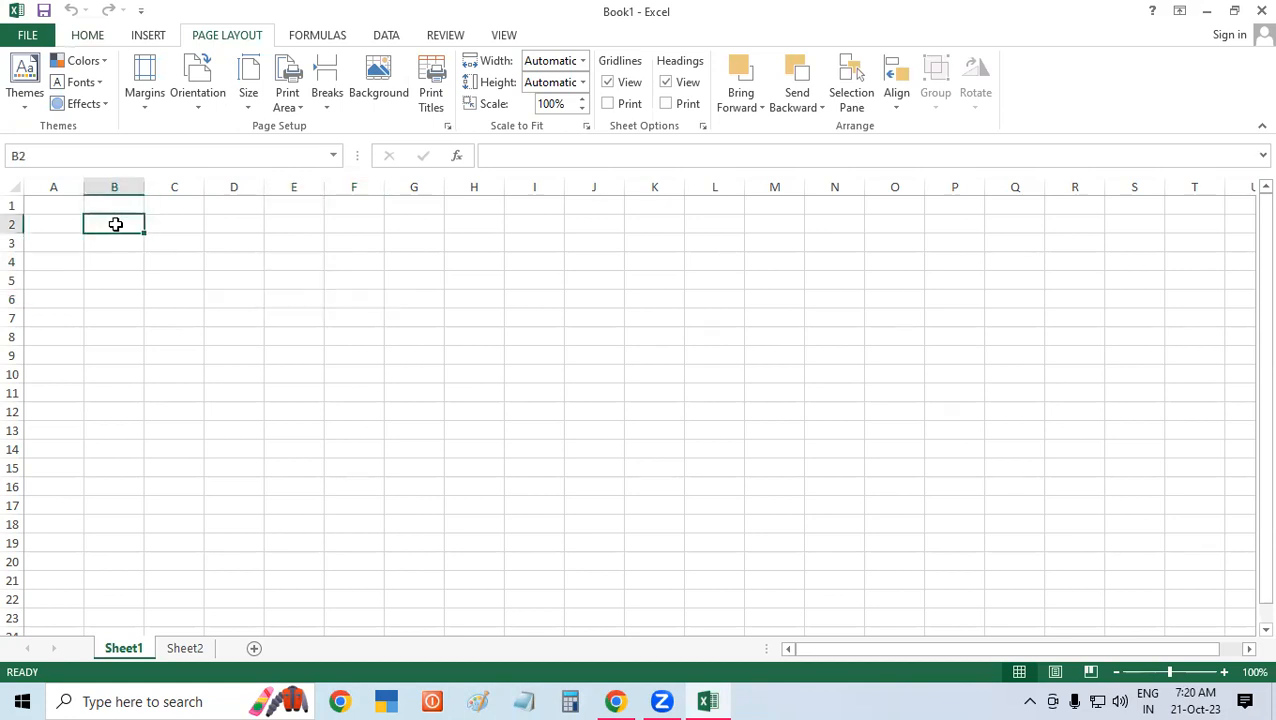
type("Jan")
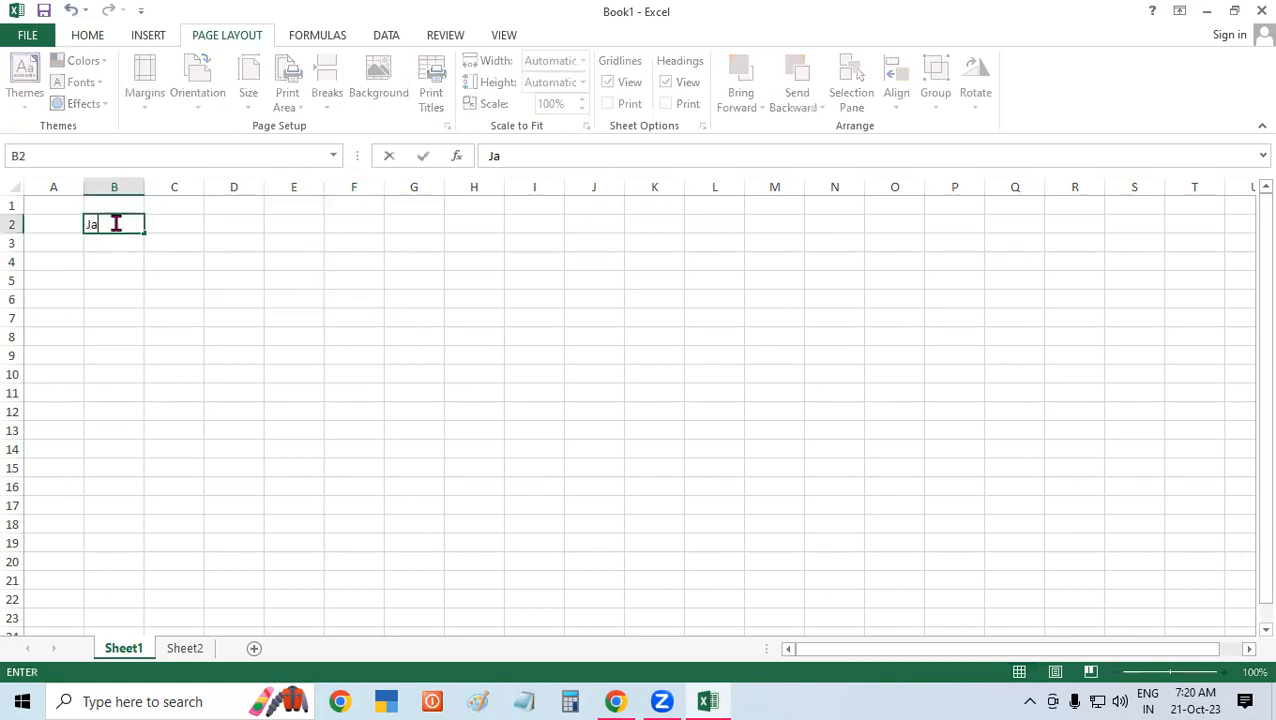
key("Return")
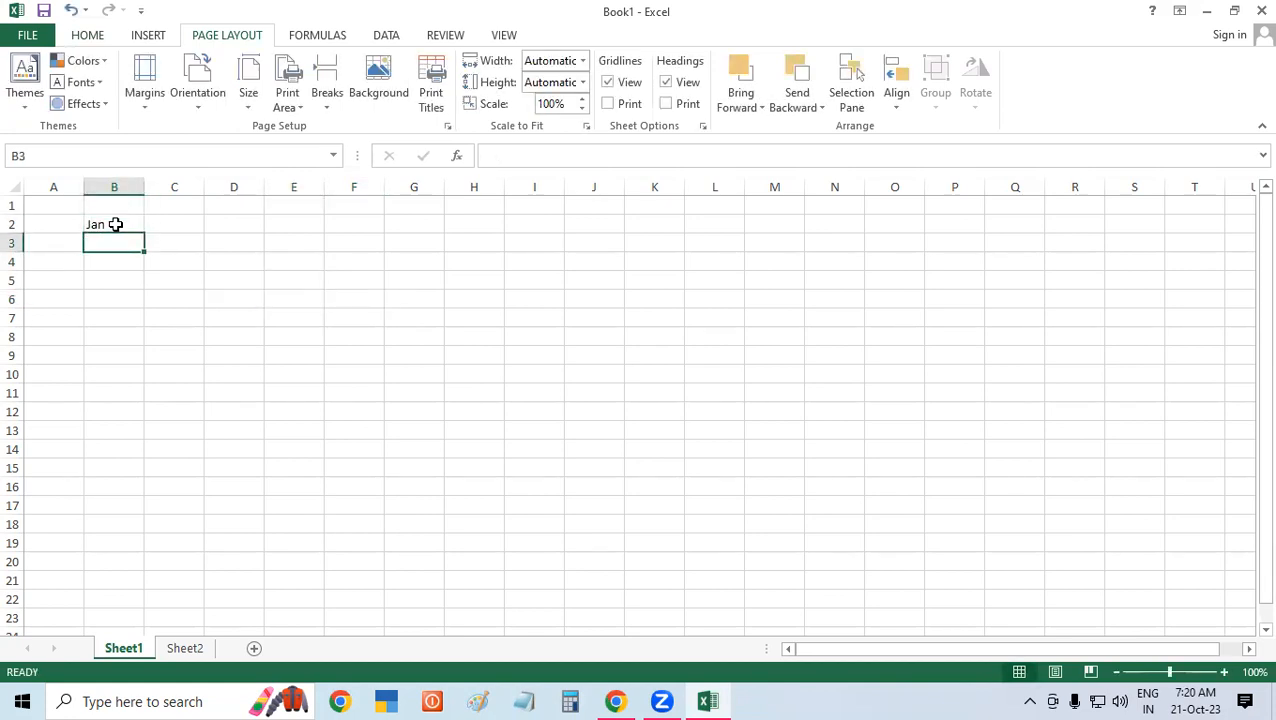
left_click(115, 224)
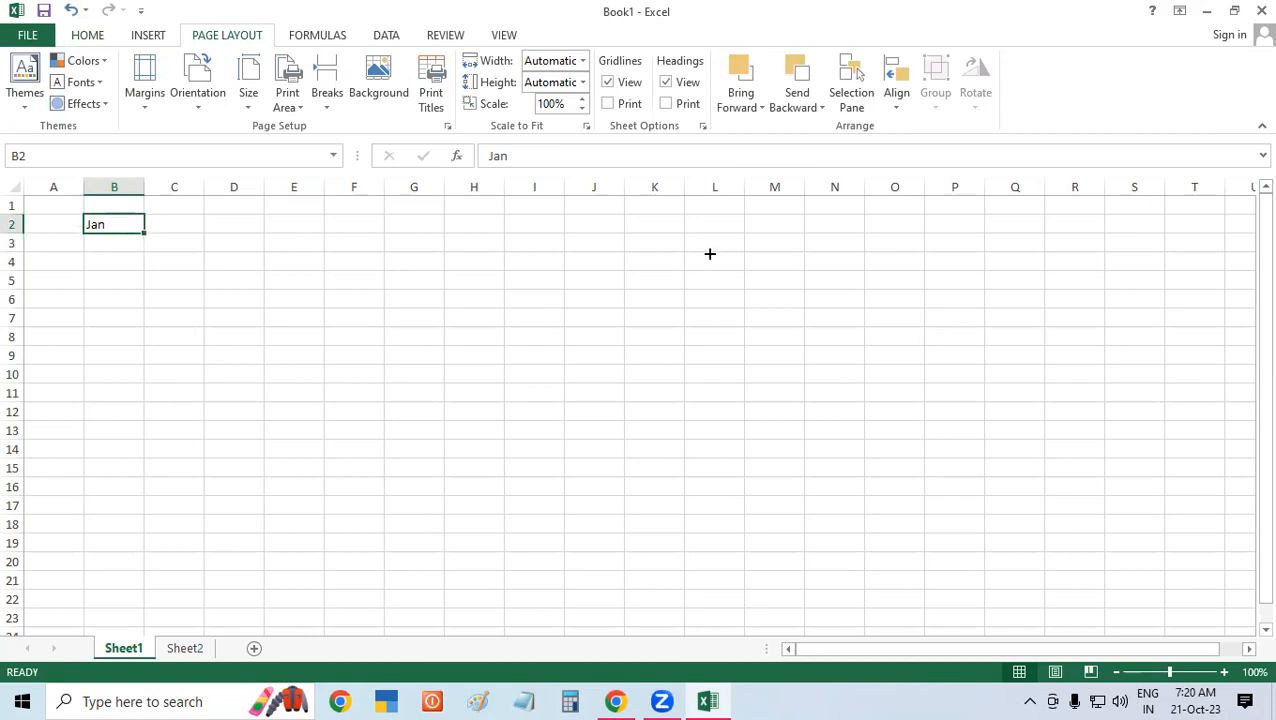
left_click_drag(145, 232, 552, 229)
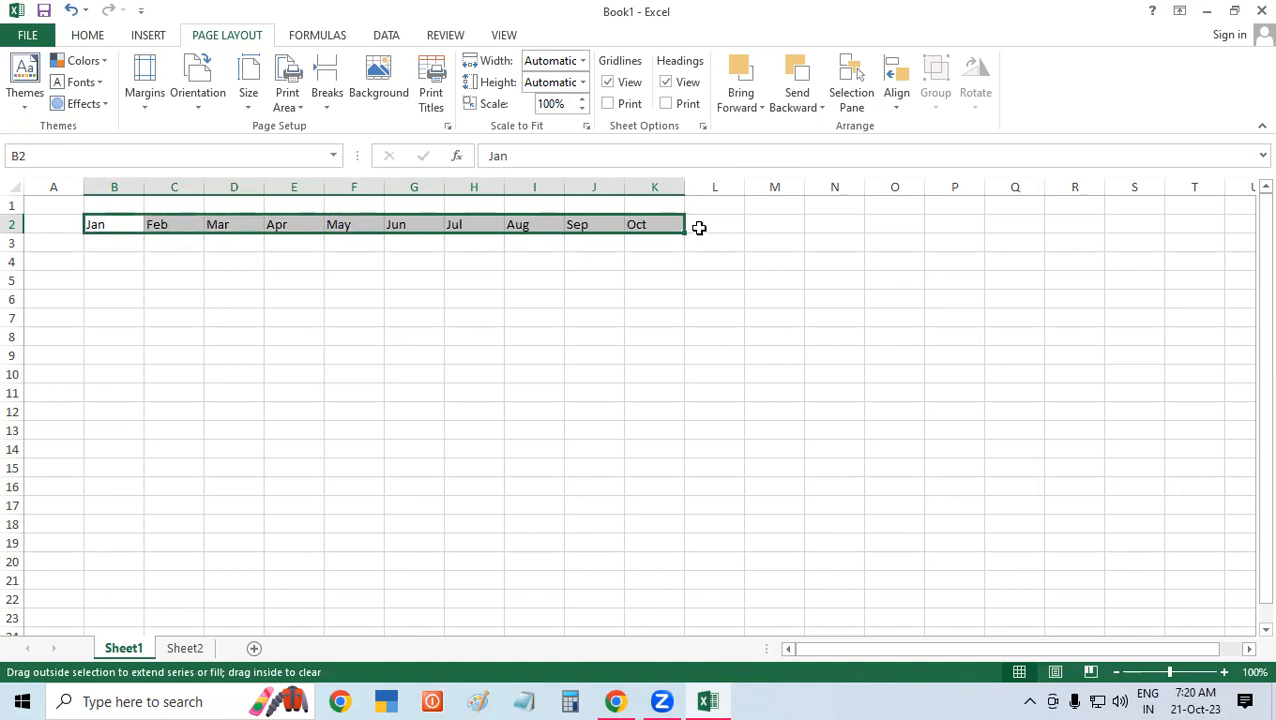
left_click(211, 225)
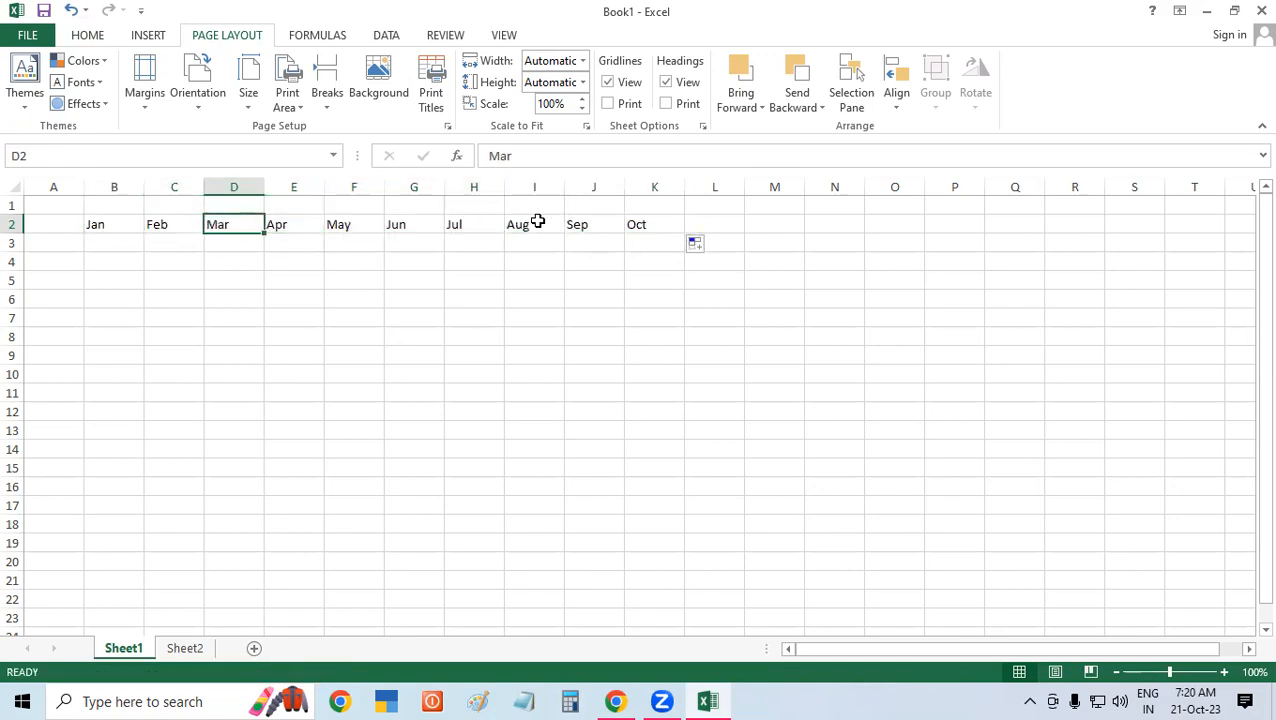
left_click(600, 224)
left_click_drag(624, 224, 800, 238)
left_click(946, 243)
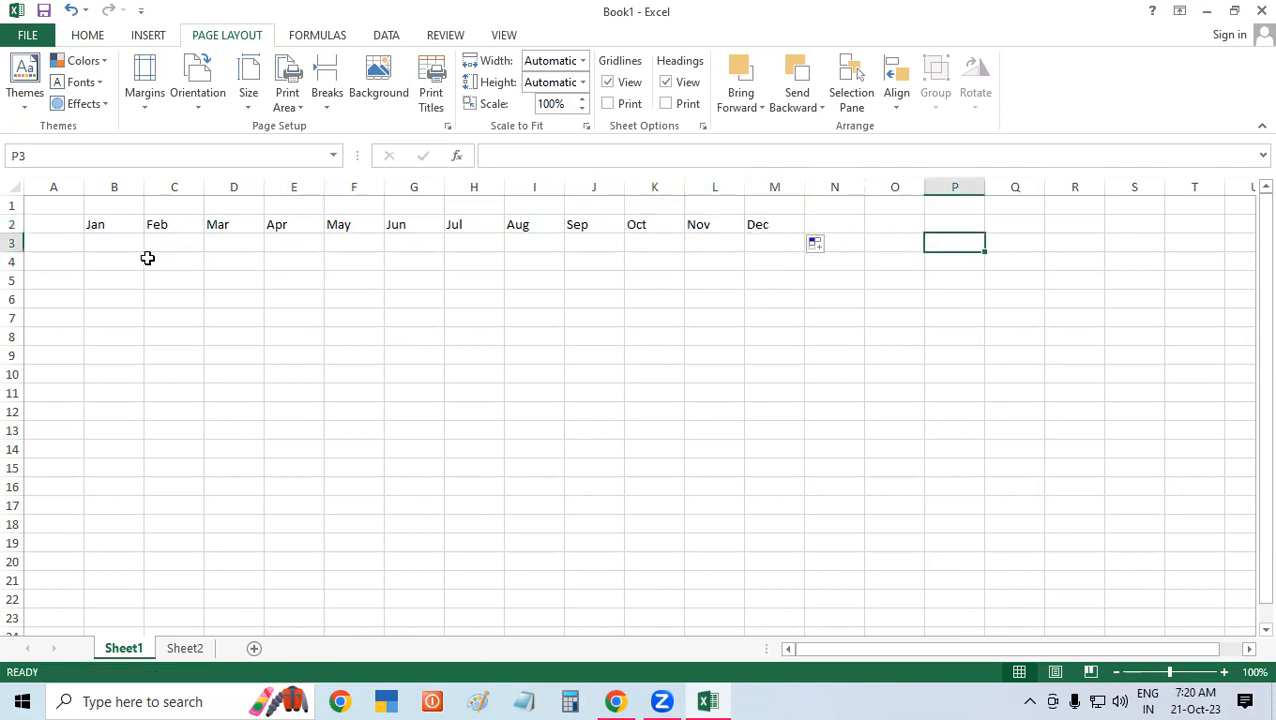
Step: Apply All Borders to the range B2:M19 to form the monthly table grid
left_click_drag(94, 226, 775, 535)
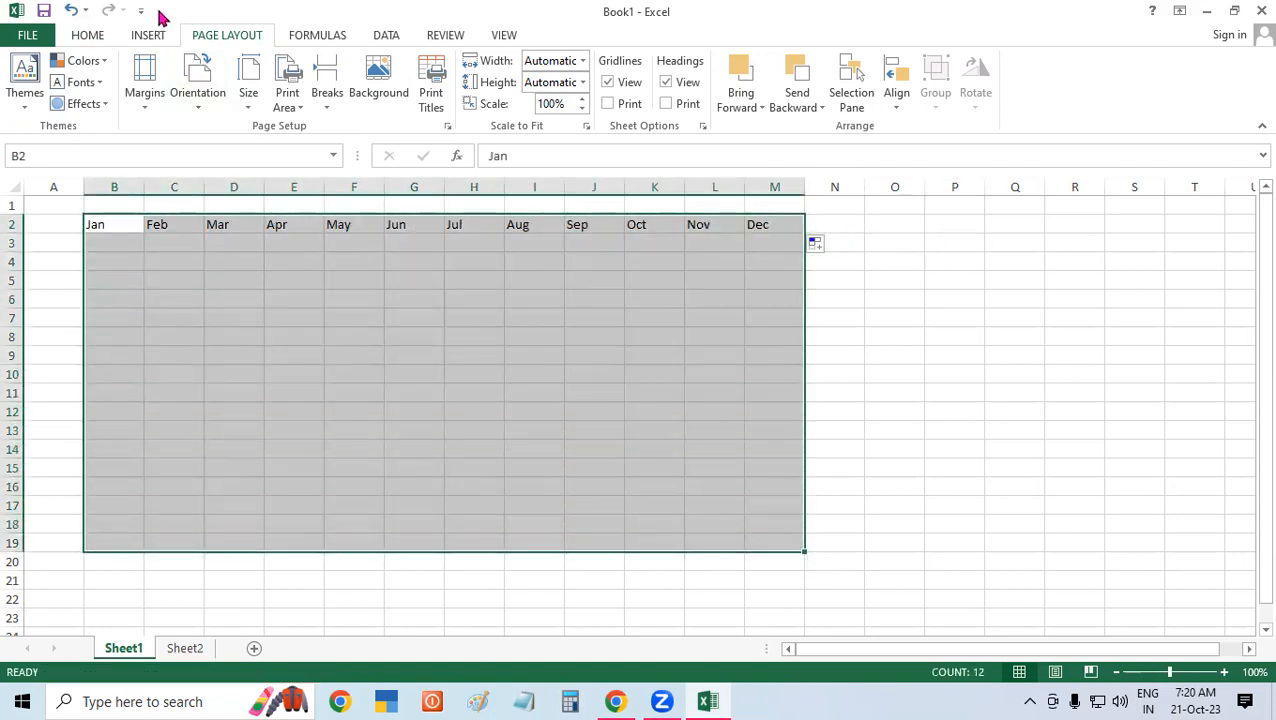
left_click(100, 38)
left_click(259, 97)
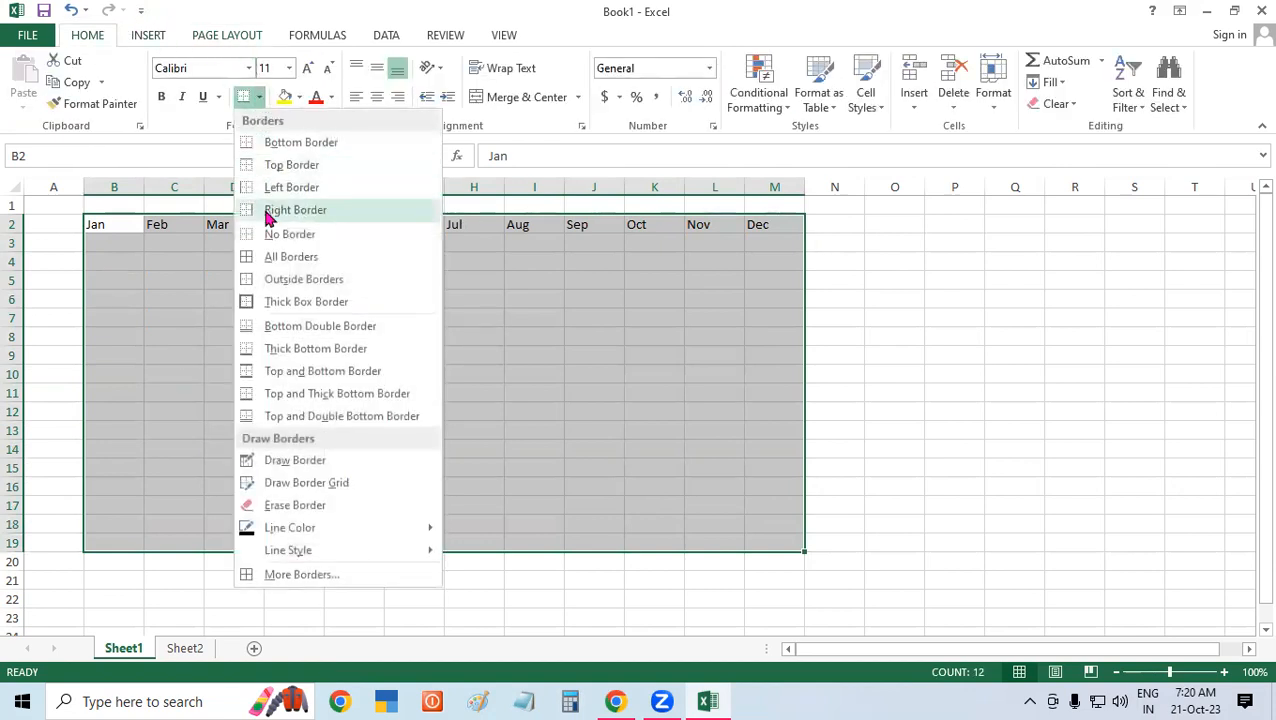
left_click(270, 257)
left_click(935, 262)
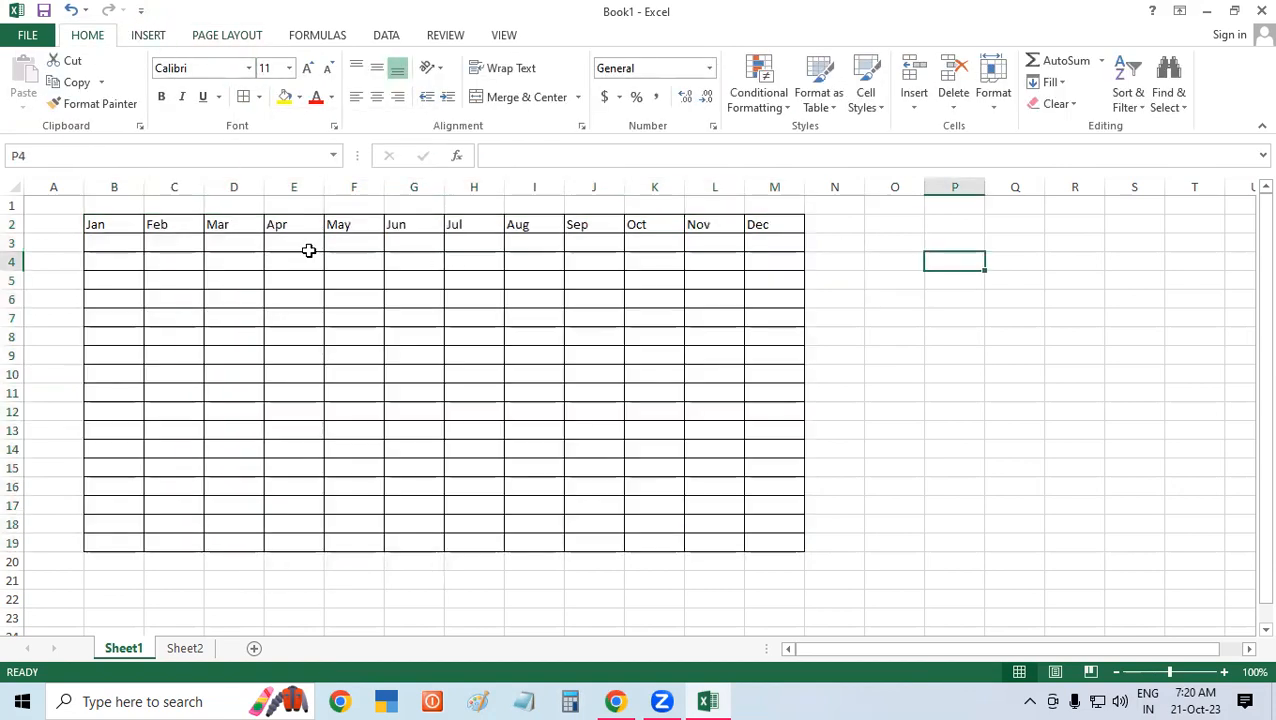
Step: Make the month headings in B2:M2 bold and increase their font size to 16
left_click_drag(119, 228, 775, 225)
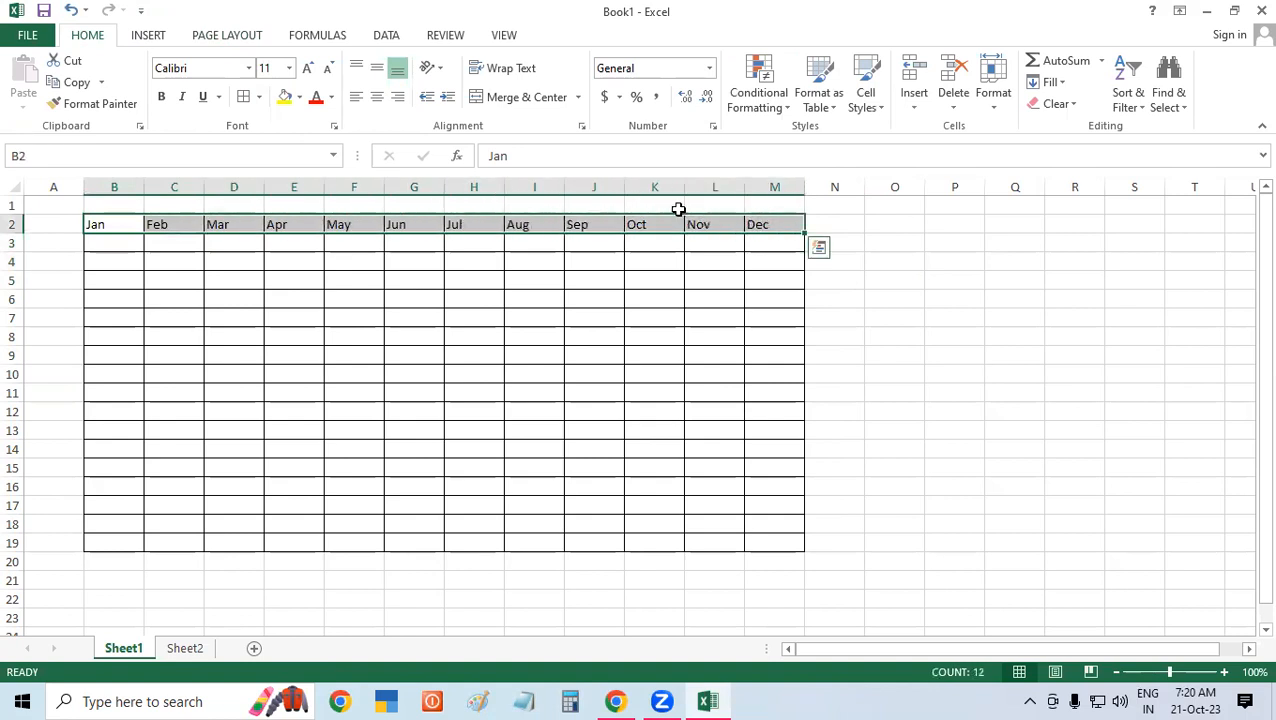
left_click(161, 96)
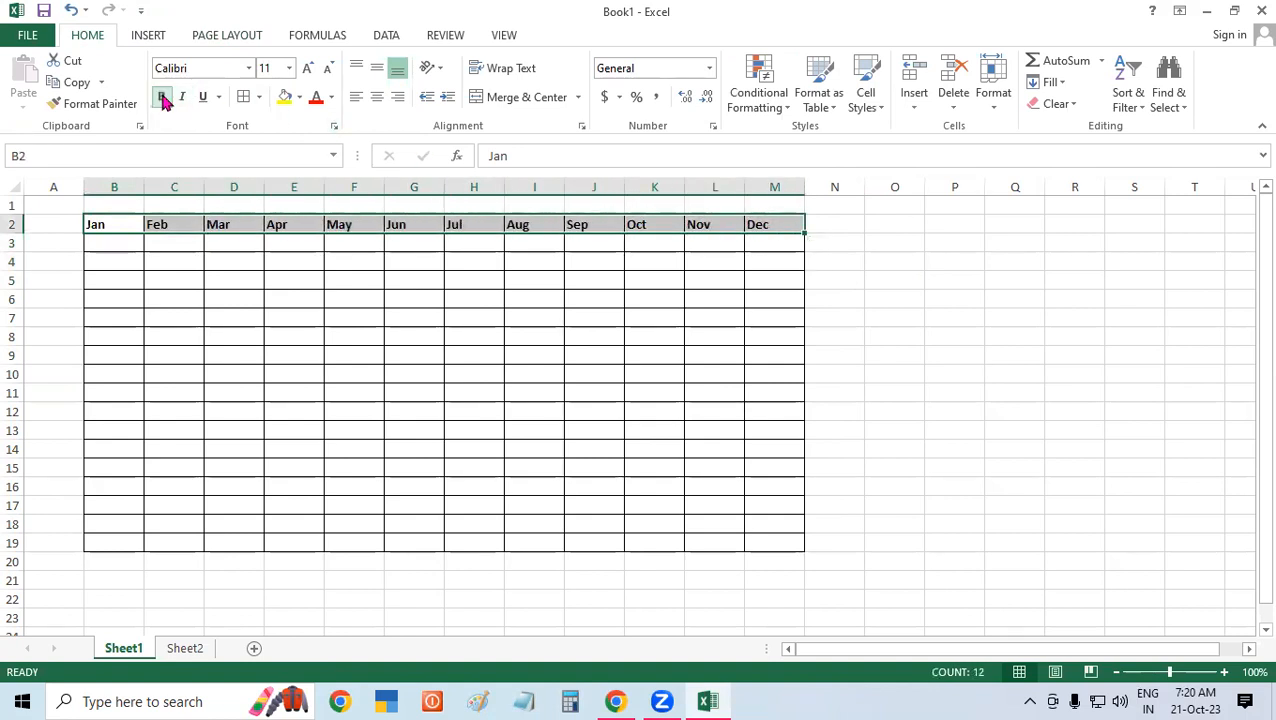
left_click(307, 68)
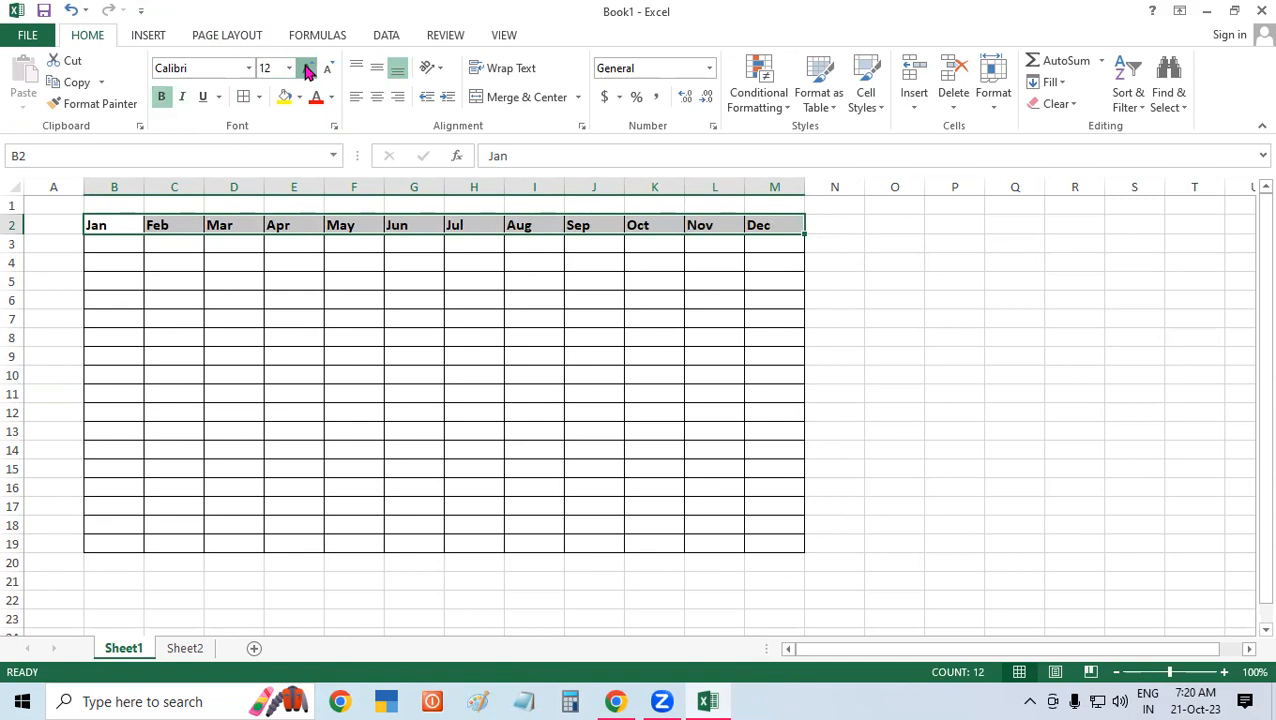
left_click(307, 68)
left_click(307, 68)
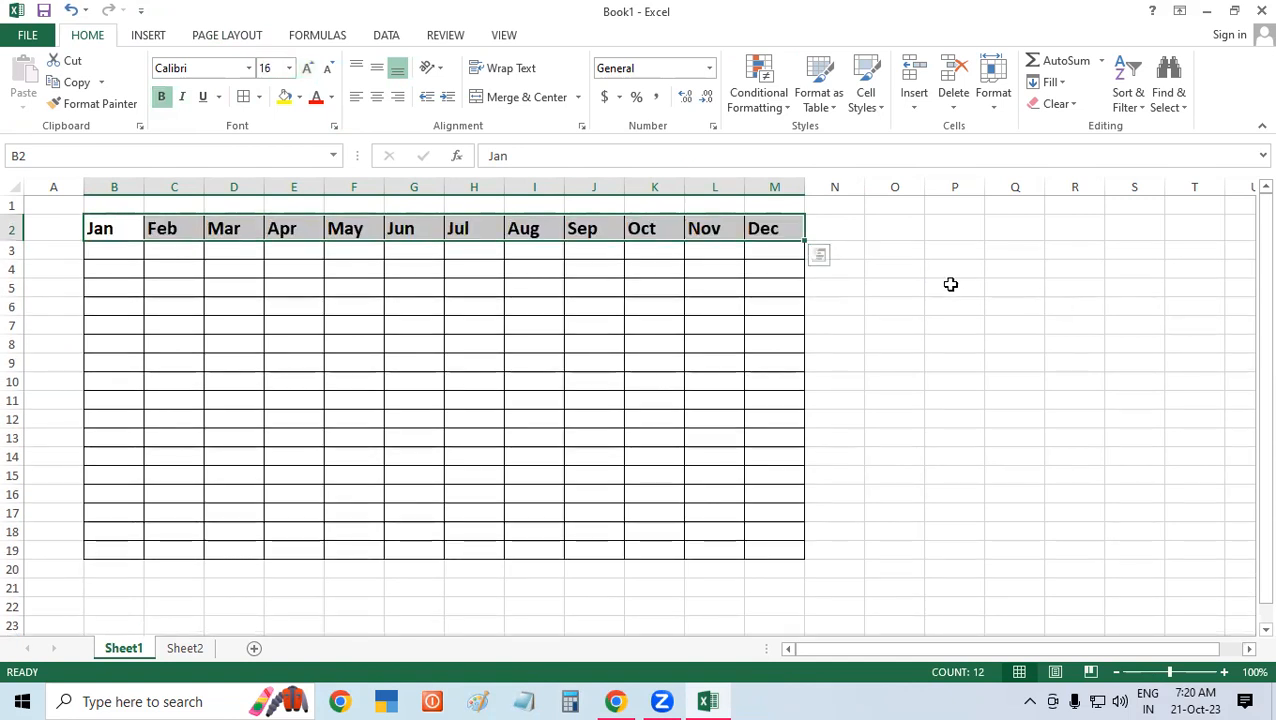
left_click(951, 285)
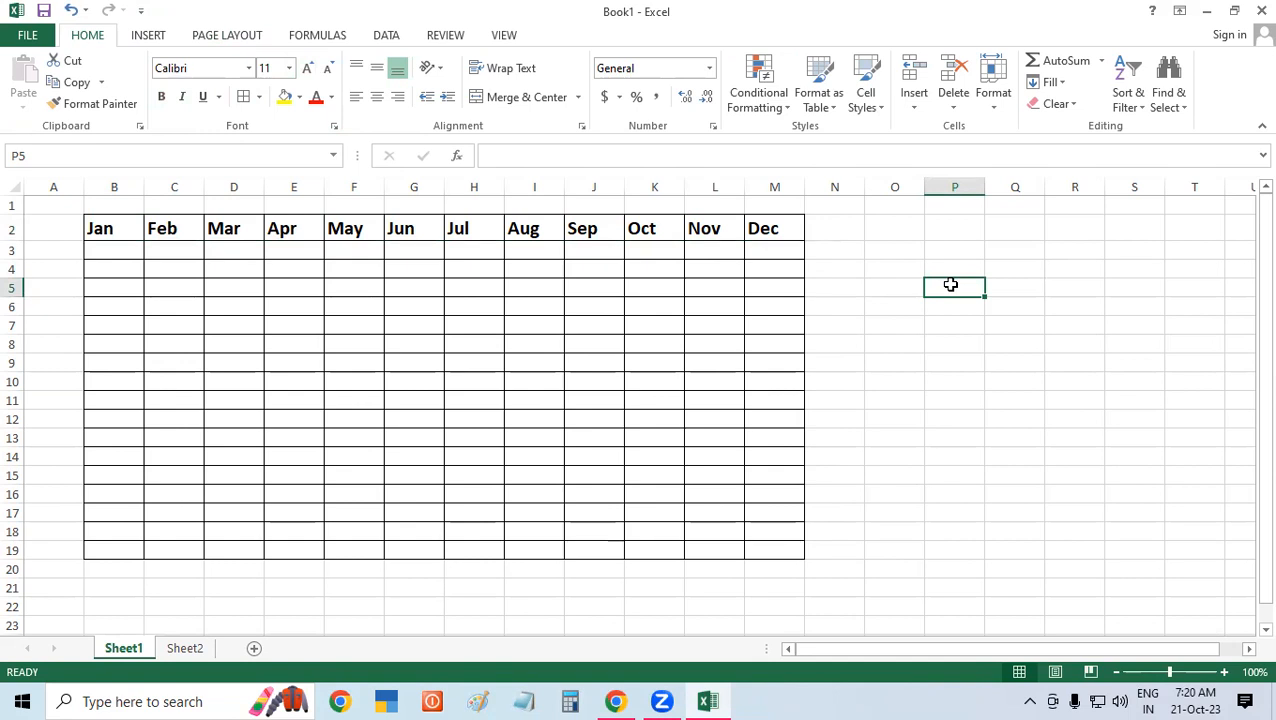
Step: Enter =RANDBETWEEN(200,500) in cell B3 and fill the formula across the table through M19
left_click(113, 250)
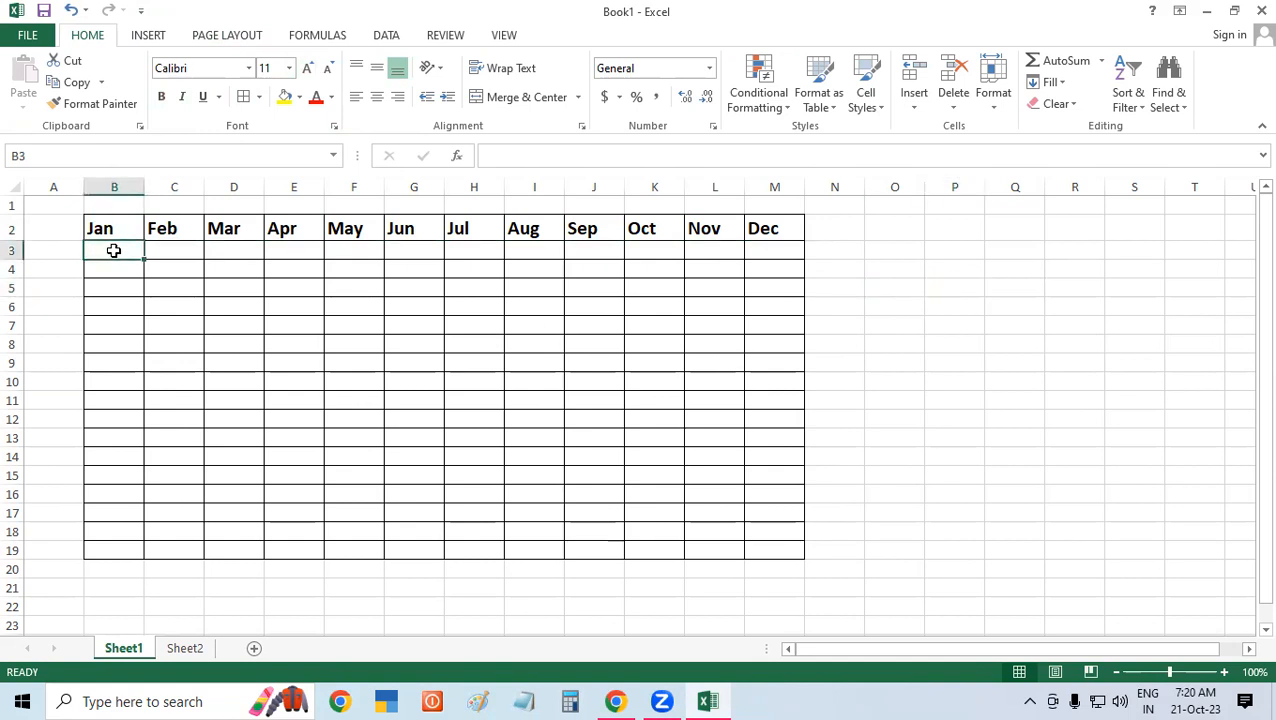
type("=")
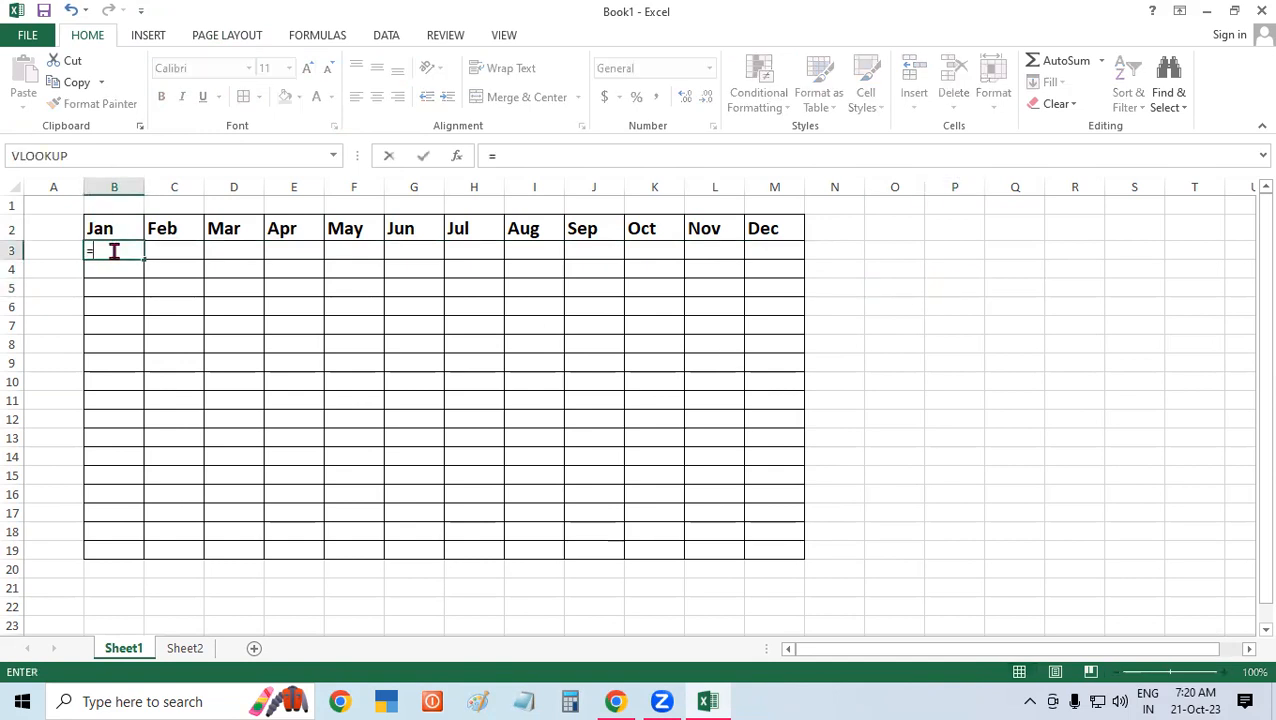
type("rand")
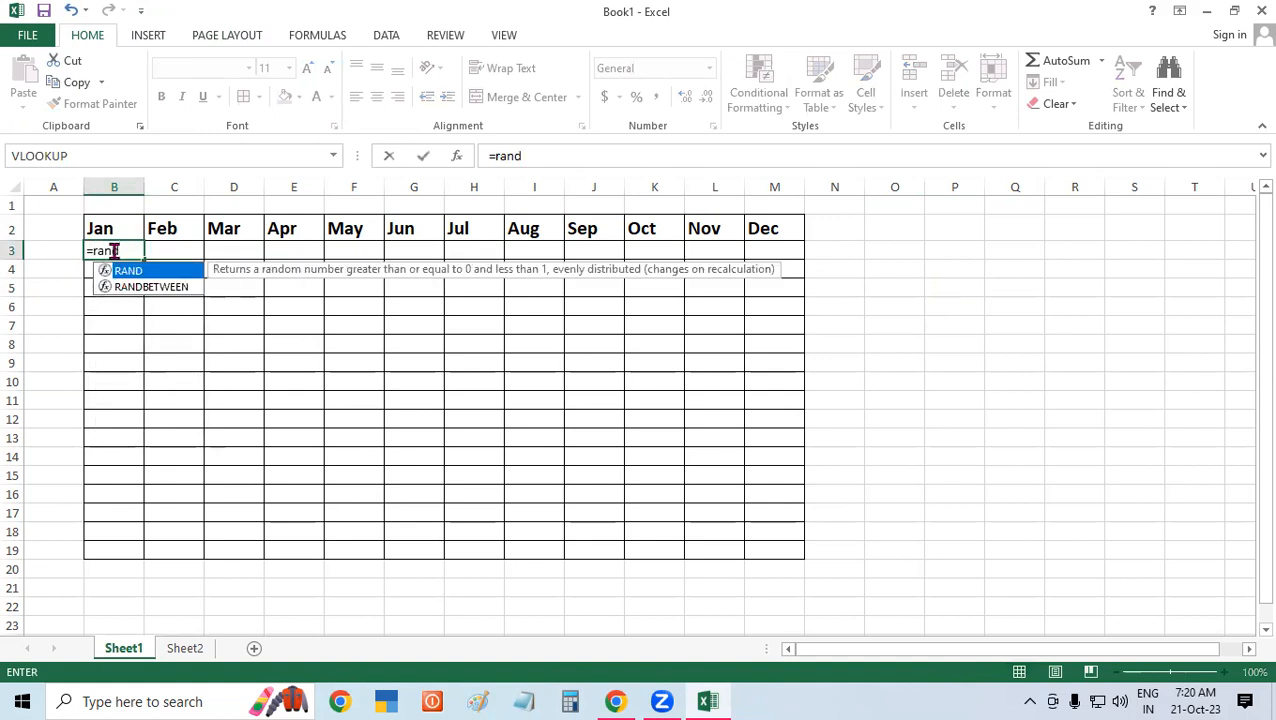
double_click(183, 288)
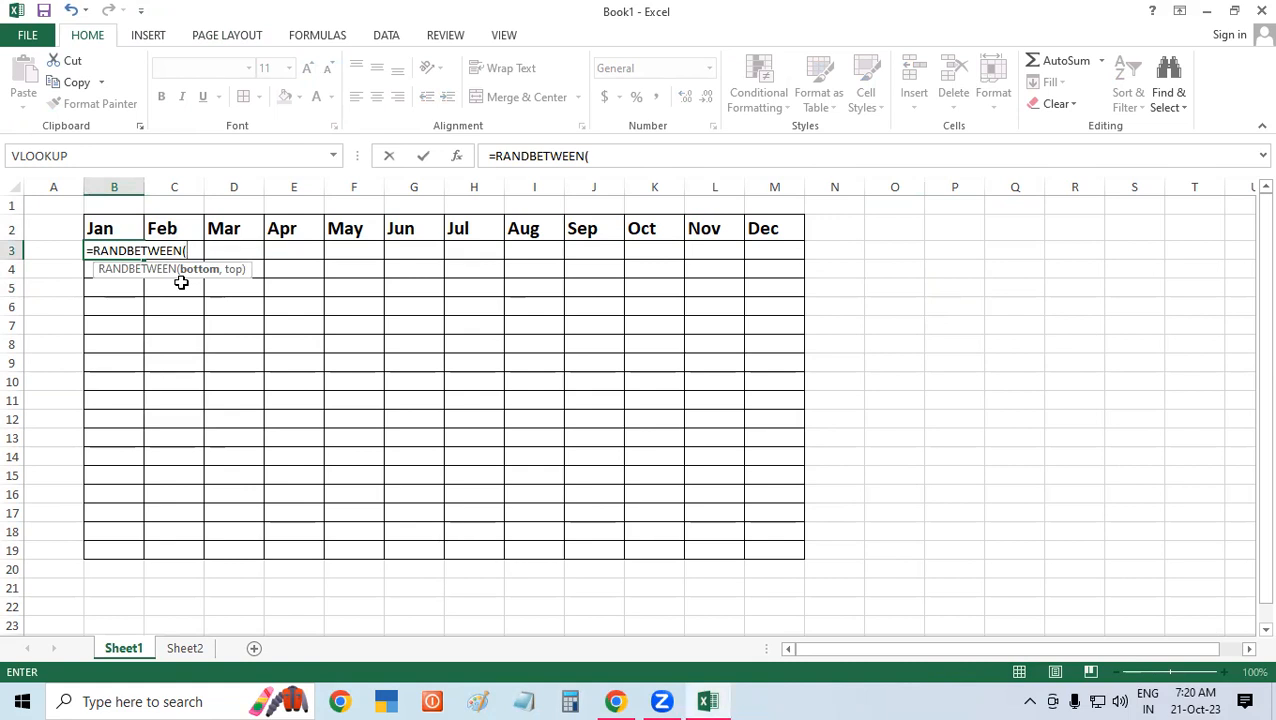
type("200,500")
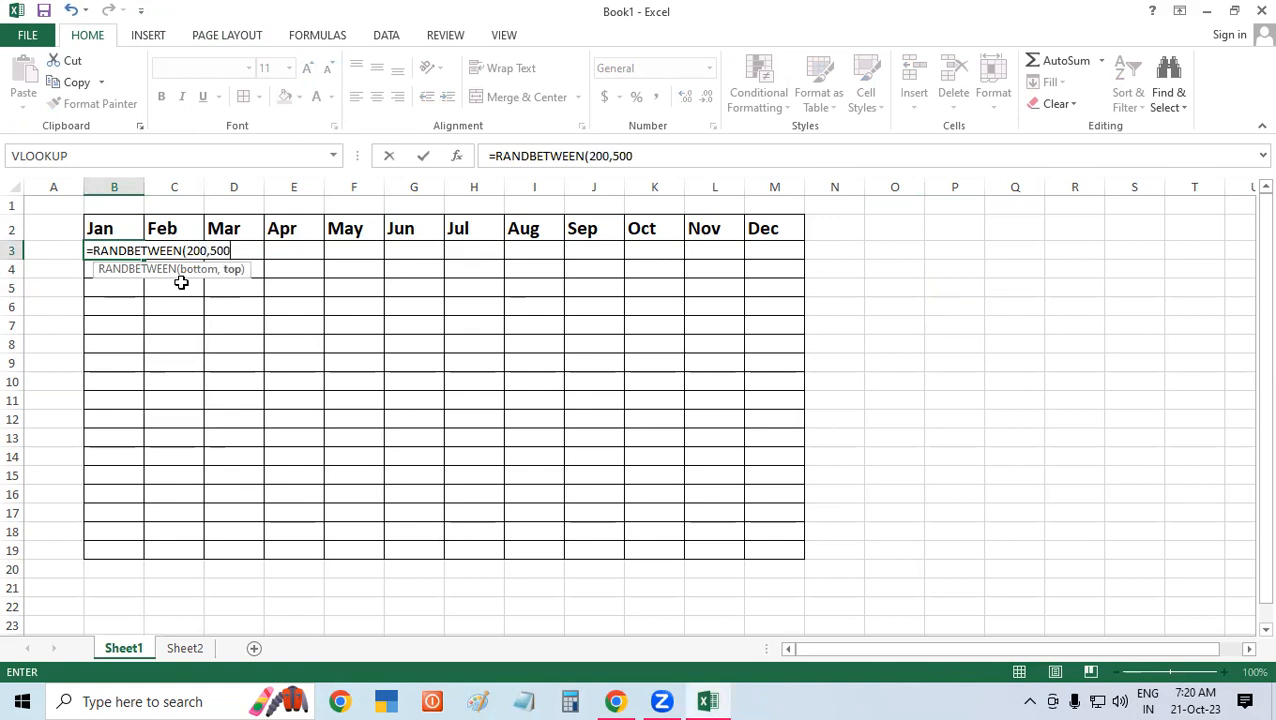
type(")")
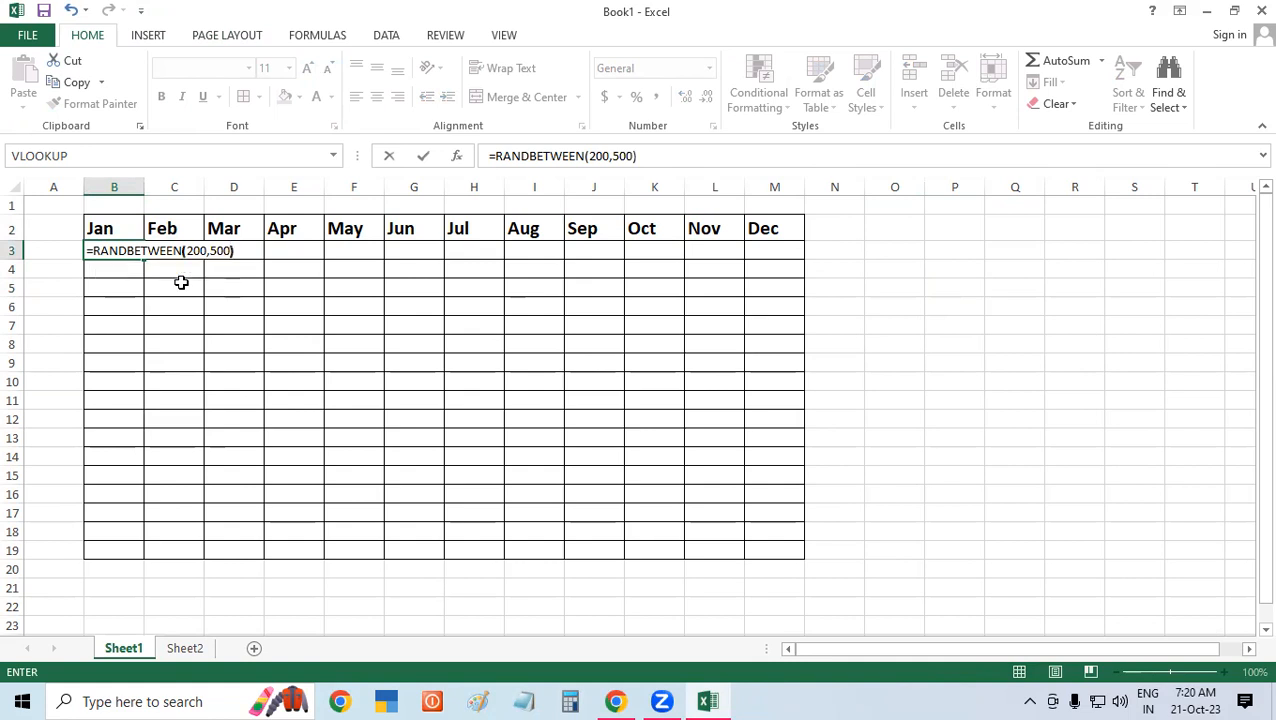
key("Return")
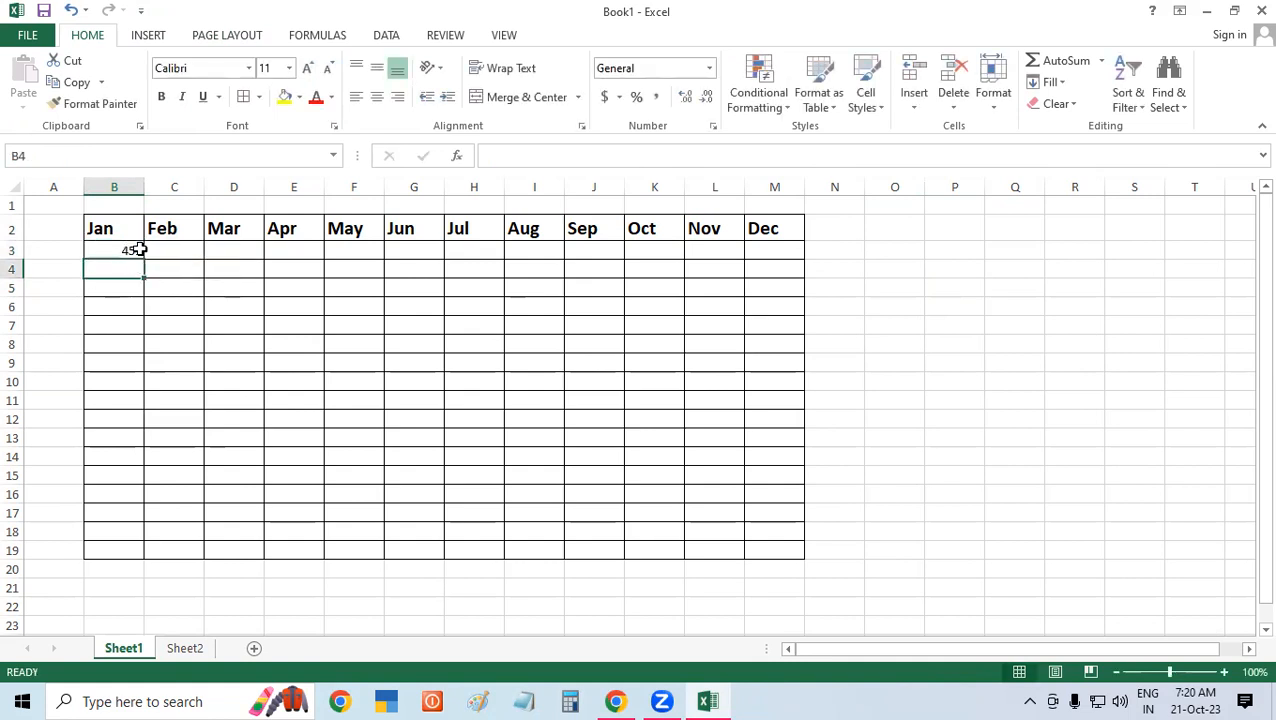
left_click(140, 250)
left_click_drag(144, 258, 846, 560)
Step: Copy the random numbers in B3:M19 and paste them back in place as values only
right_click(456, 299)
left_click(510, 331)
right_click(519, 299)
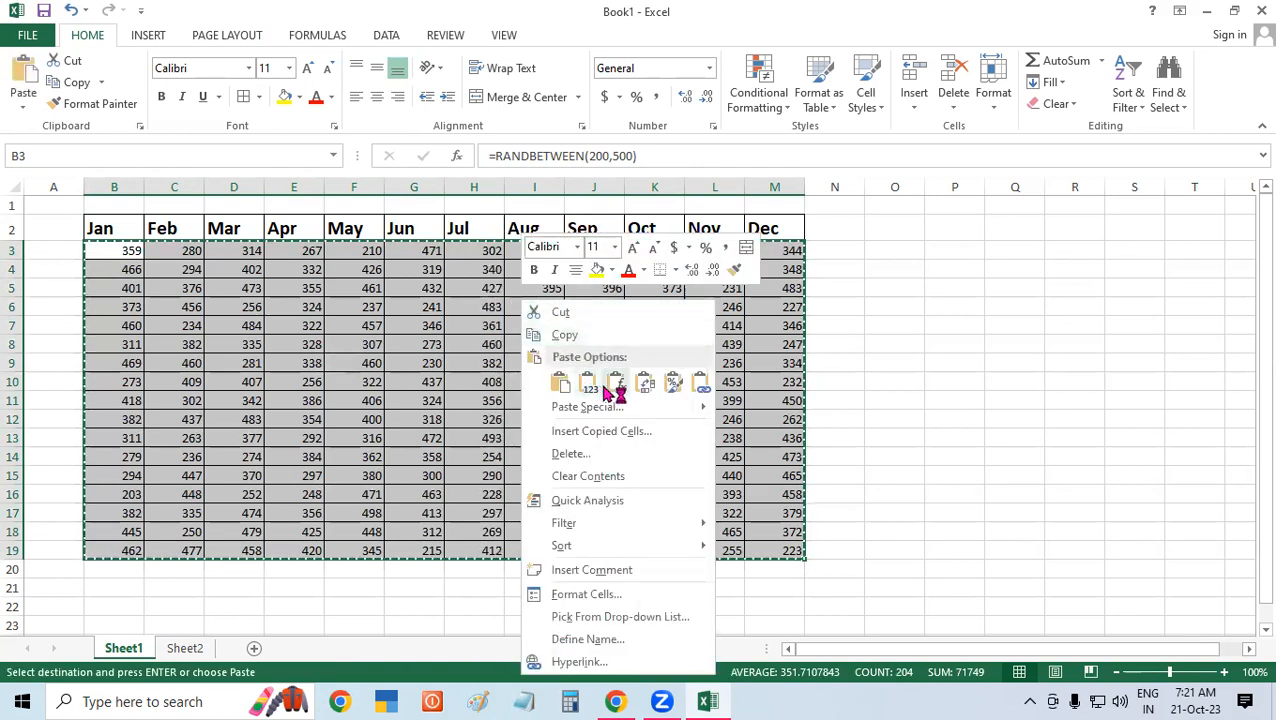
left_click(600, 388)
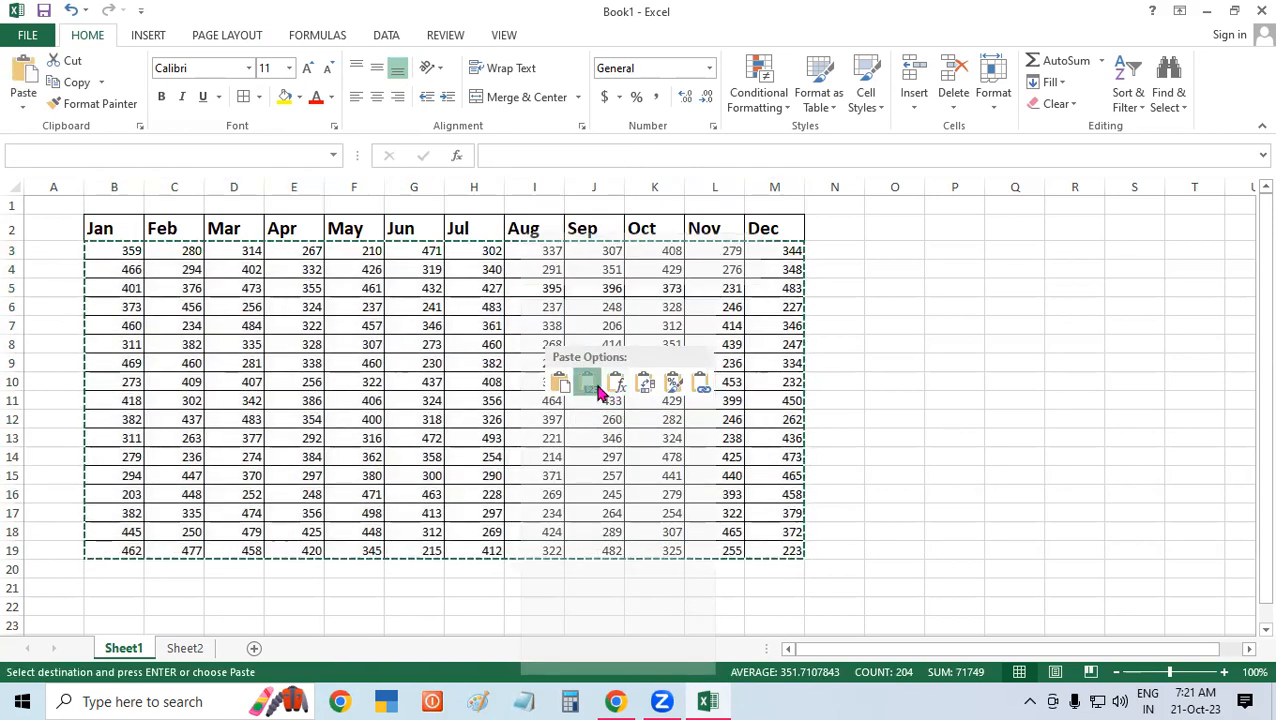
left_click(894, 285)
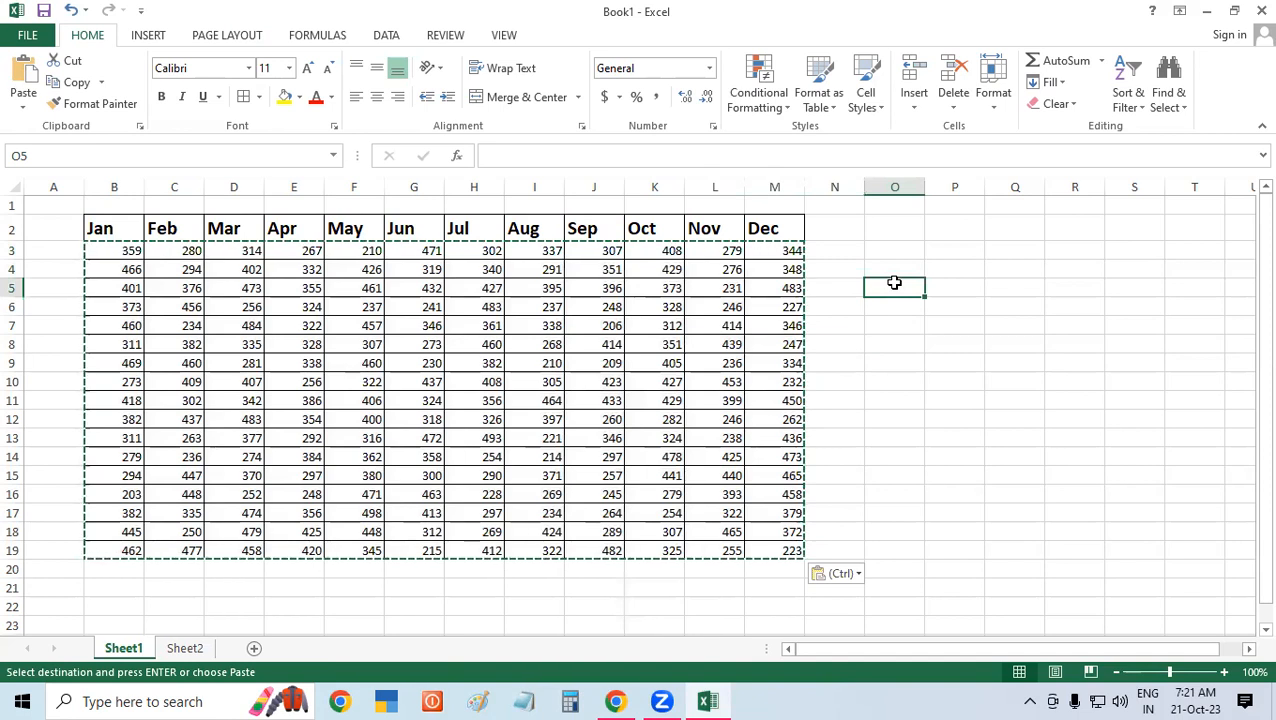
type("=")
key("BackSpace")
key("Escape")
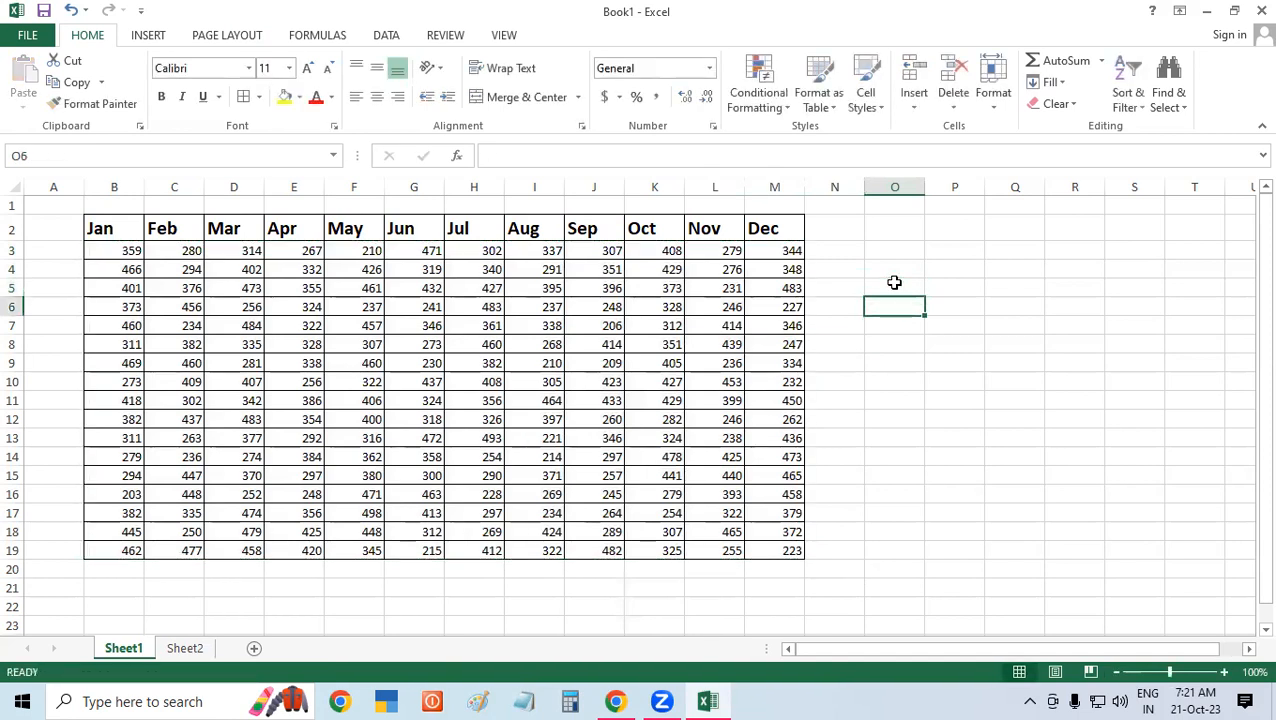
left_click(937, 360)
Step: Make the numbers in B3:M19 bold and increase their font size by one step
left_click_drag(108, 250, 770, 548)
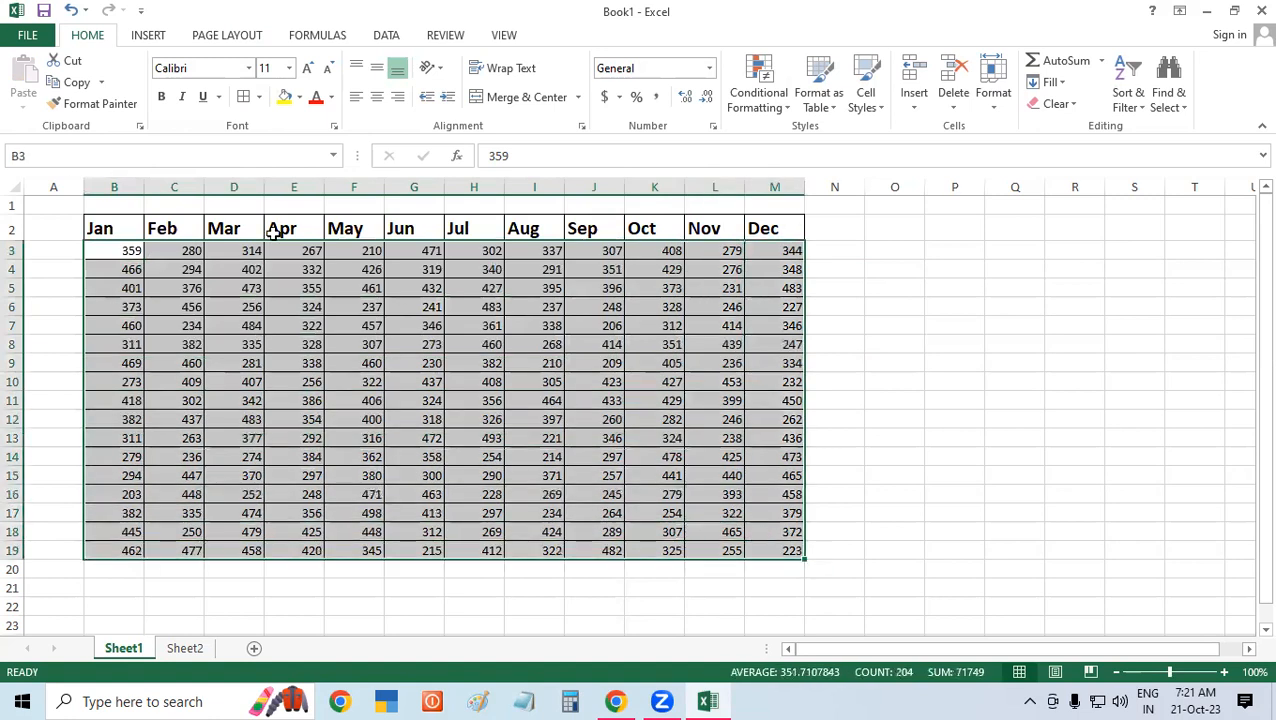
left_click(161, 96)
left_click(307, 67)
Step: Give the month headings in B2:M2 a yellow fill and a red font color
left_click_drag(92, 228, 778, 228)
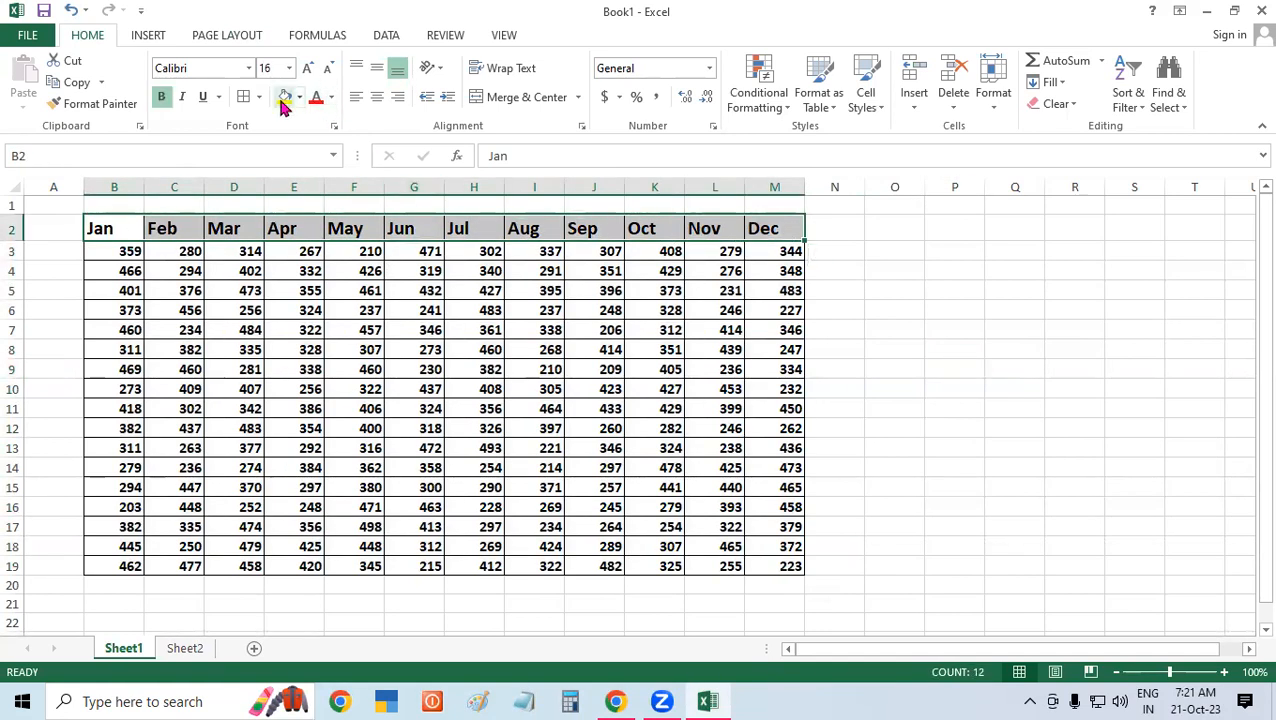
left_click(285, 96)
left_click(315, 96)
left_click(1024, 314)
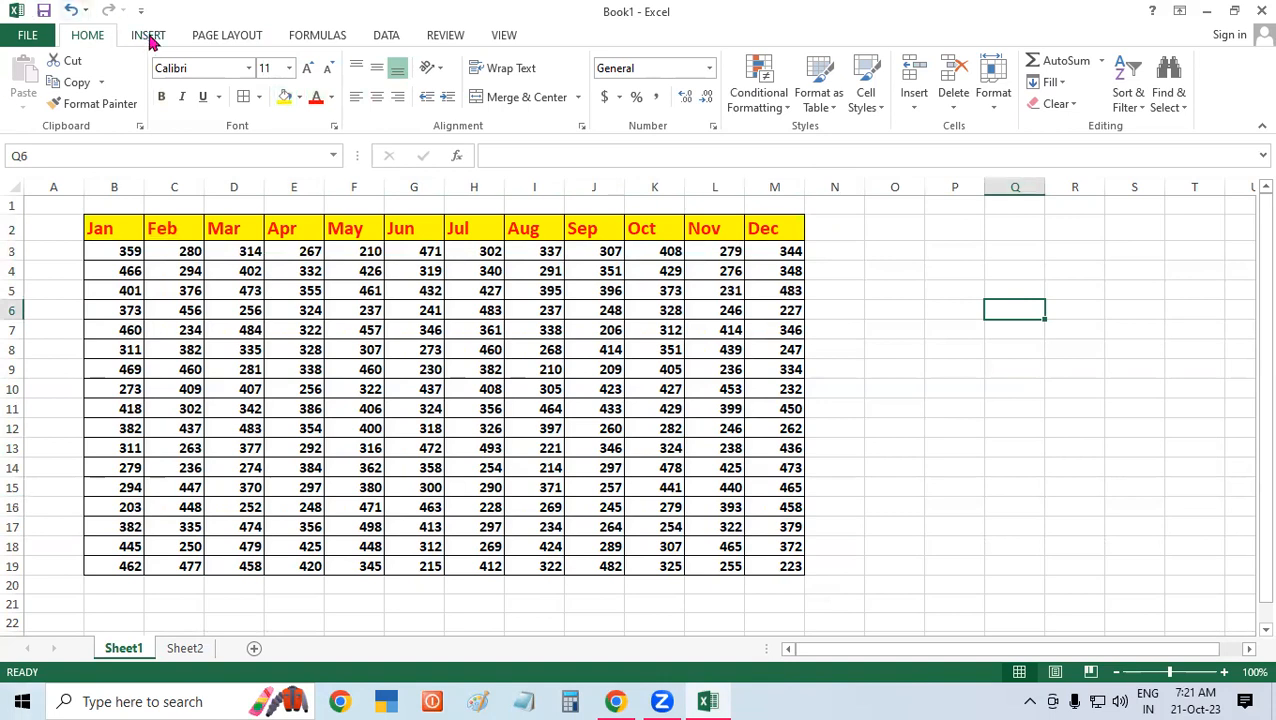
left_click(891, 352)
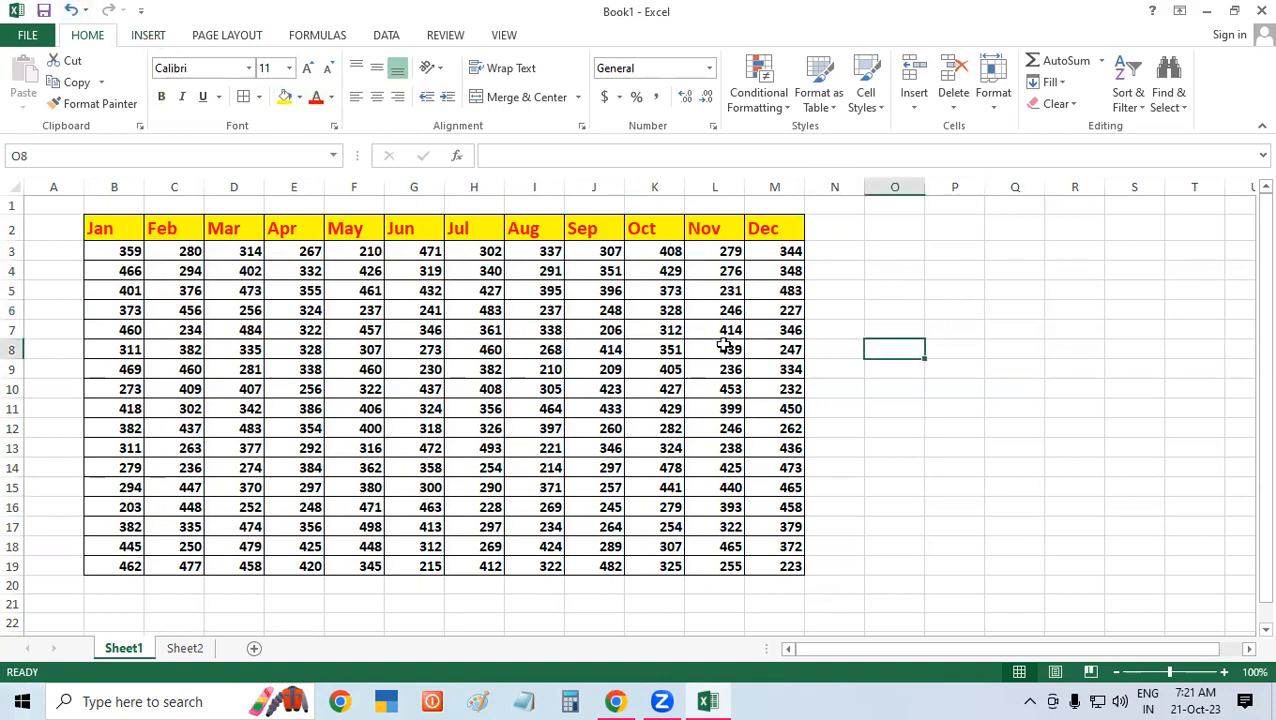
left_click(101, 226)
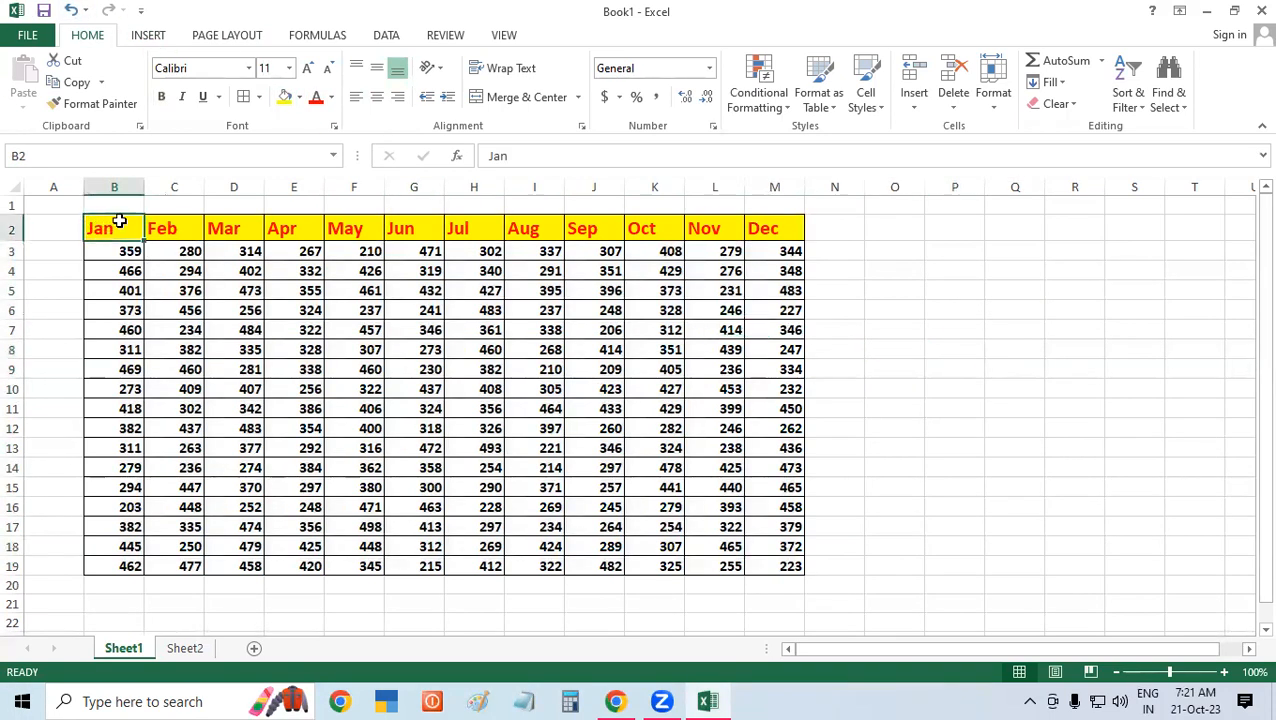
left_click_drag(119, 221, 757, 228)
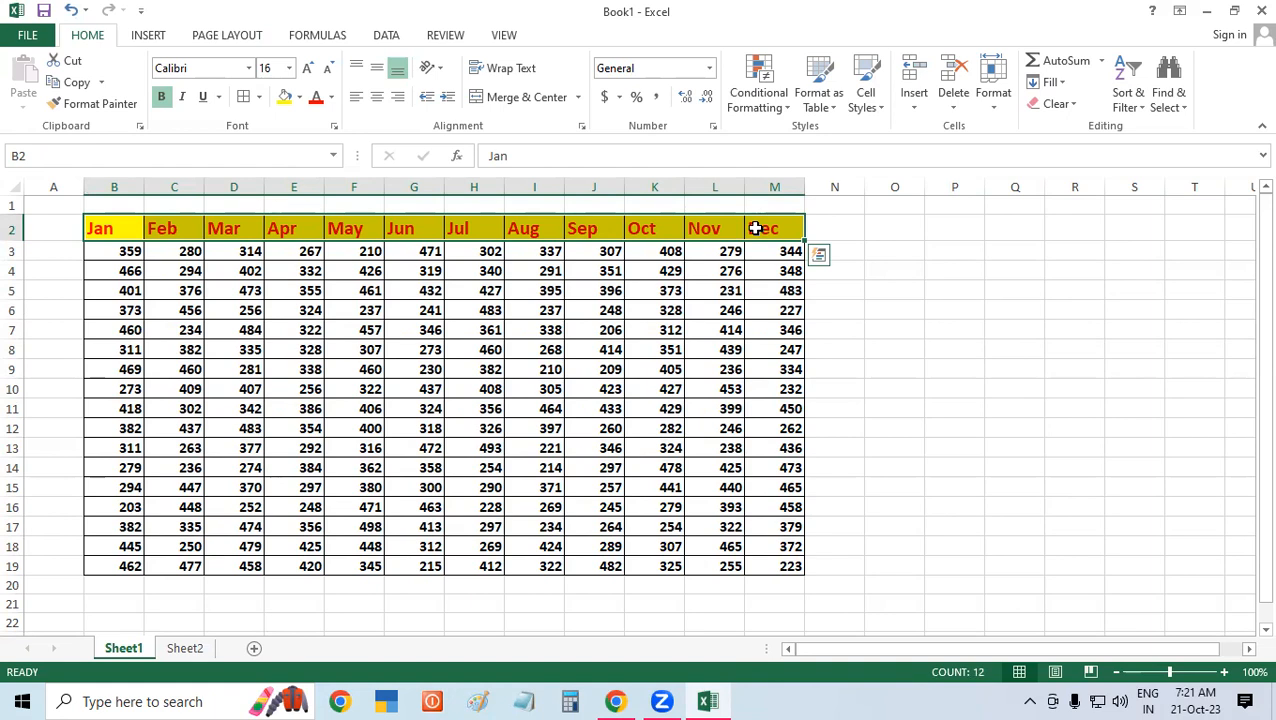
left_click(879, 252)
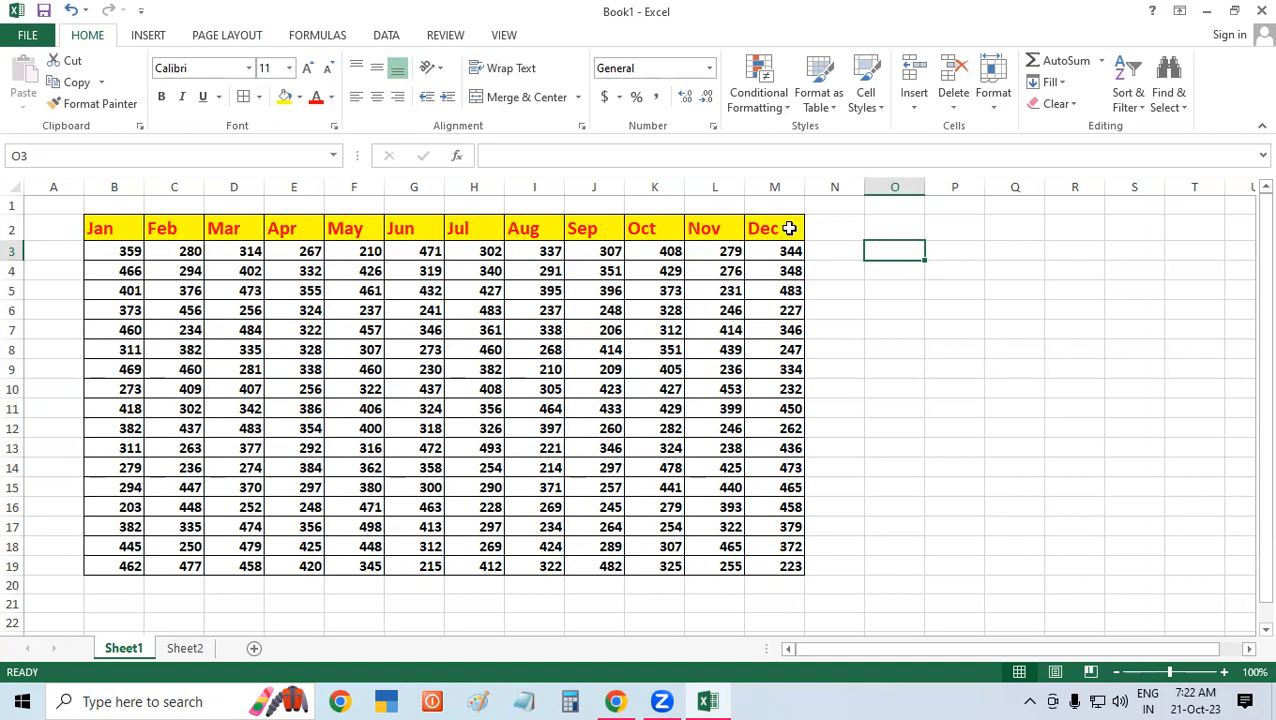
left_click(988, 422)
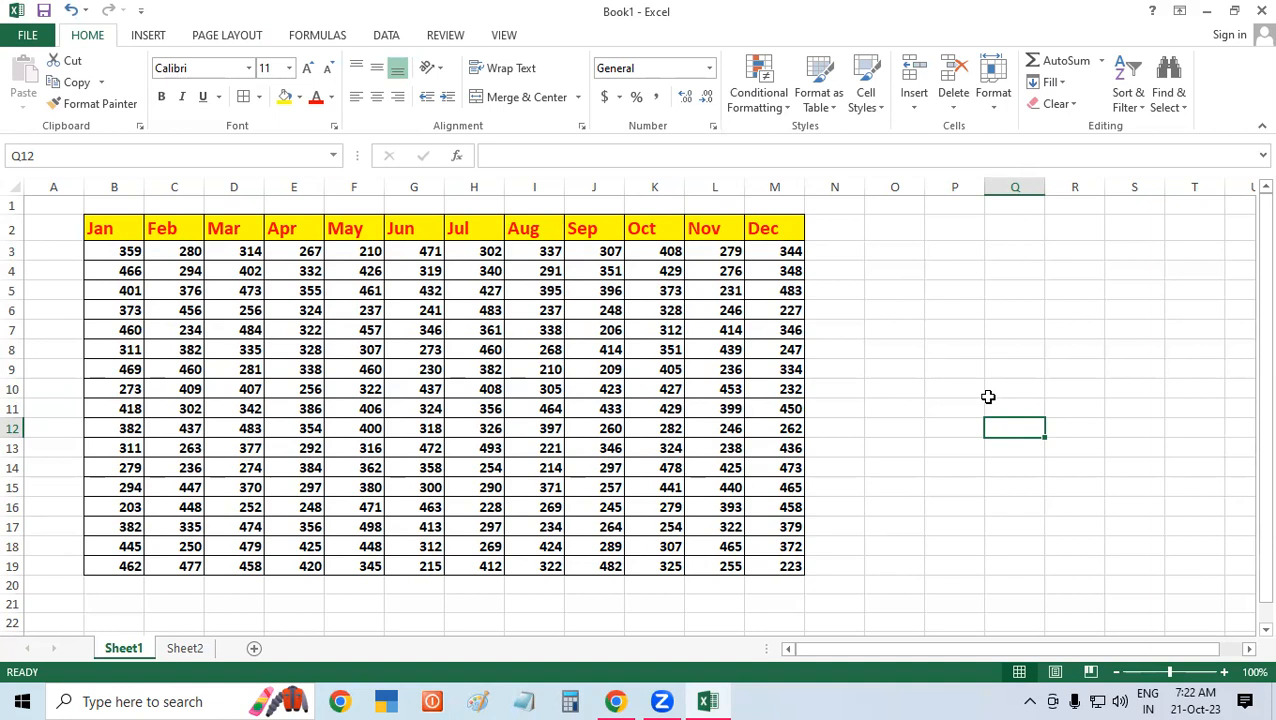
left_click(928, 331)
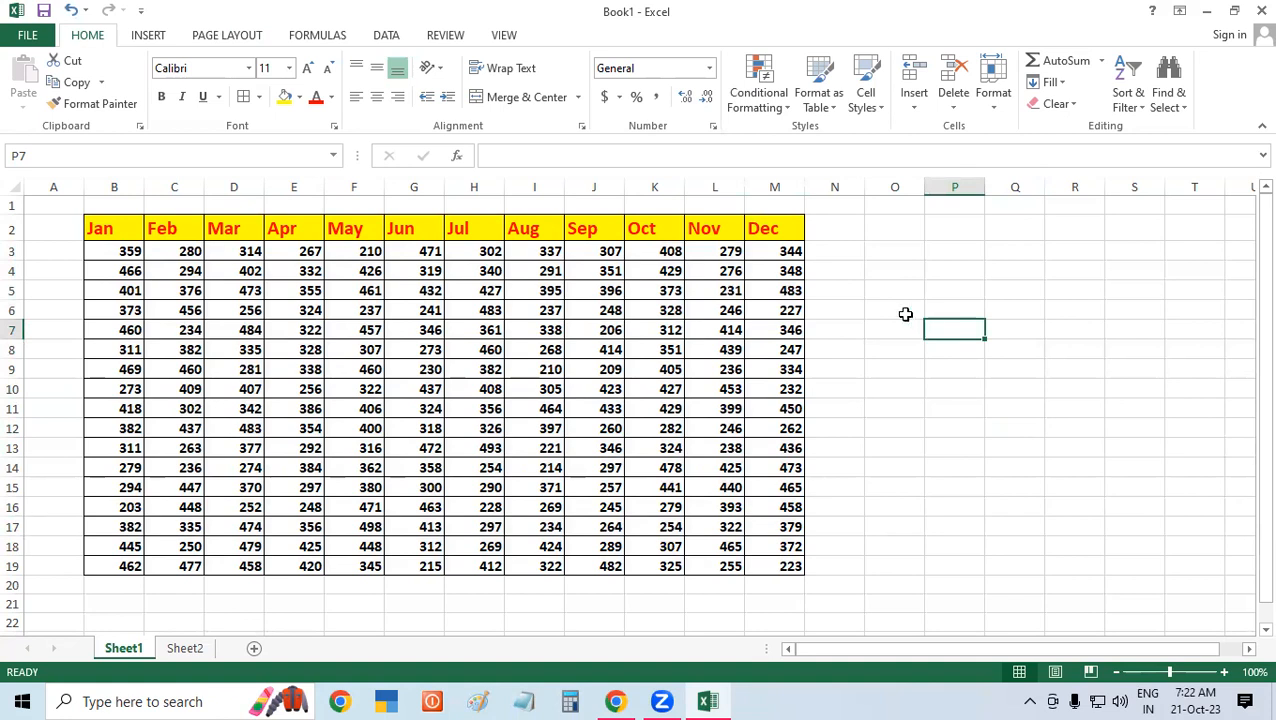
Step: Enter Sunday in cell N2 and extend the weekday series across row 2 through Saturday in T2
left_click(828, 221)
left_click_drag(832, 308, 836, 275)
left_click(843, 217)
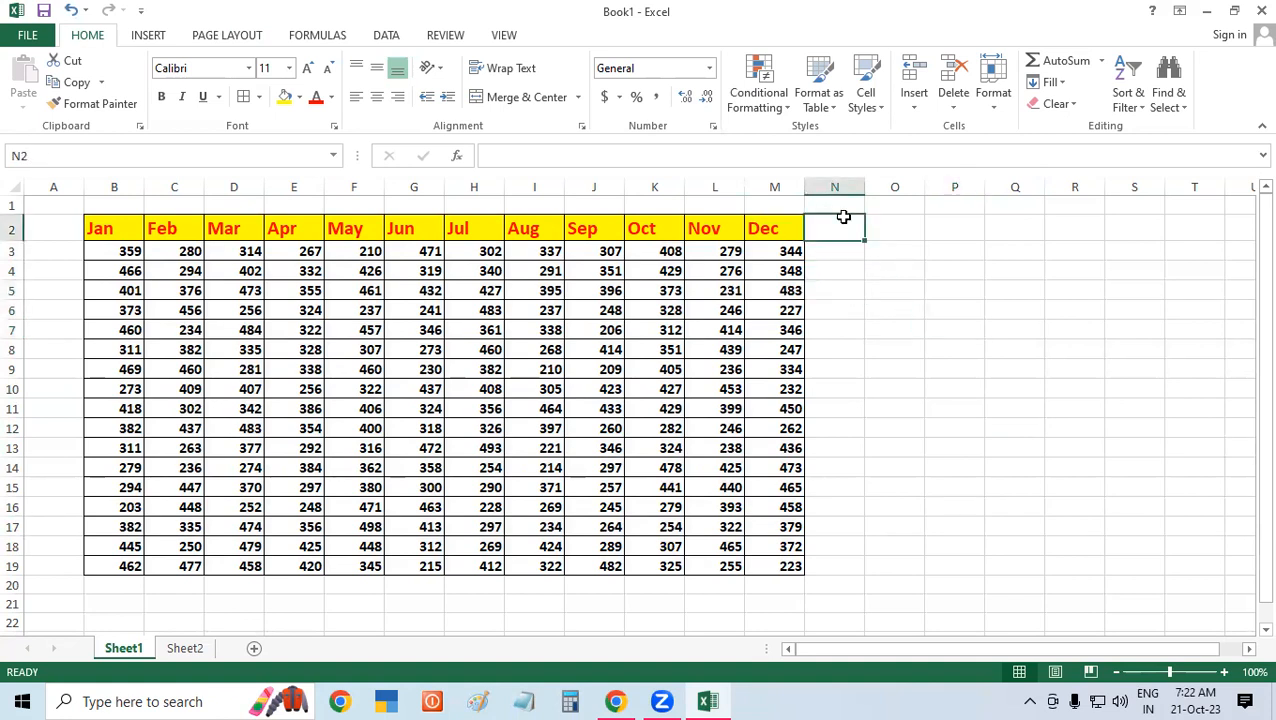
type("Sunday")
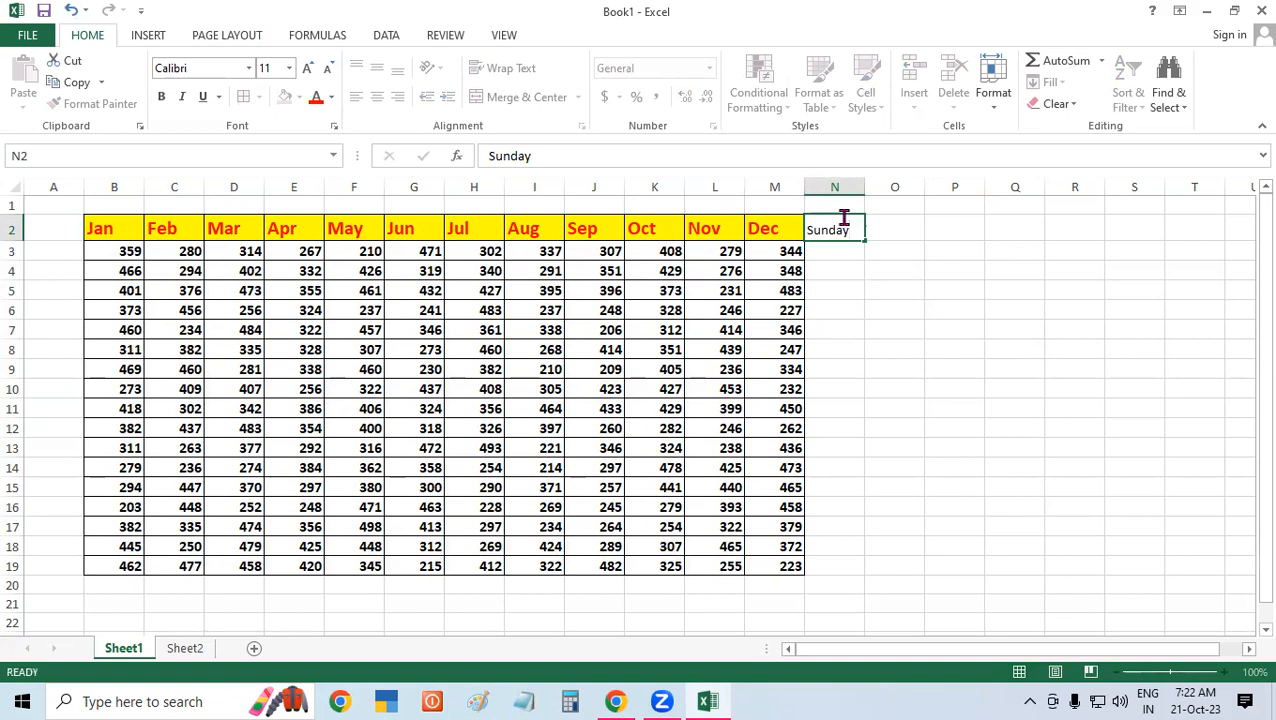
key("ctrl+Return")
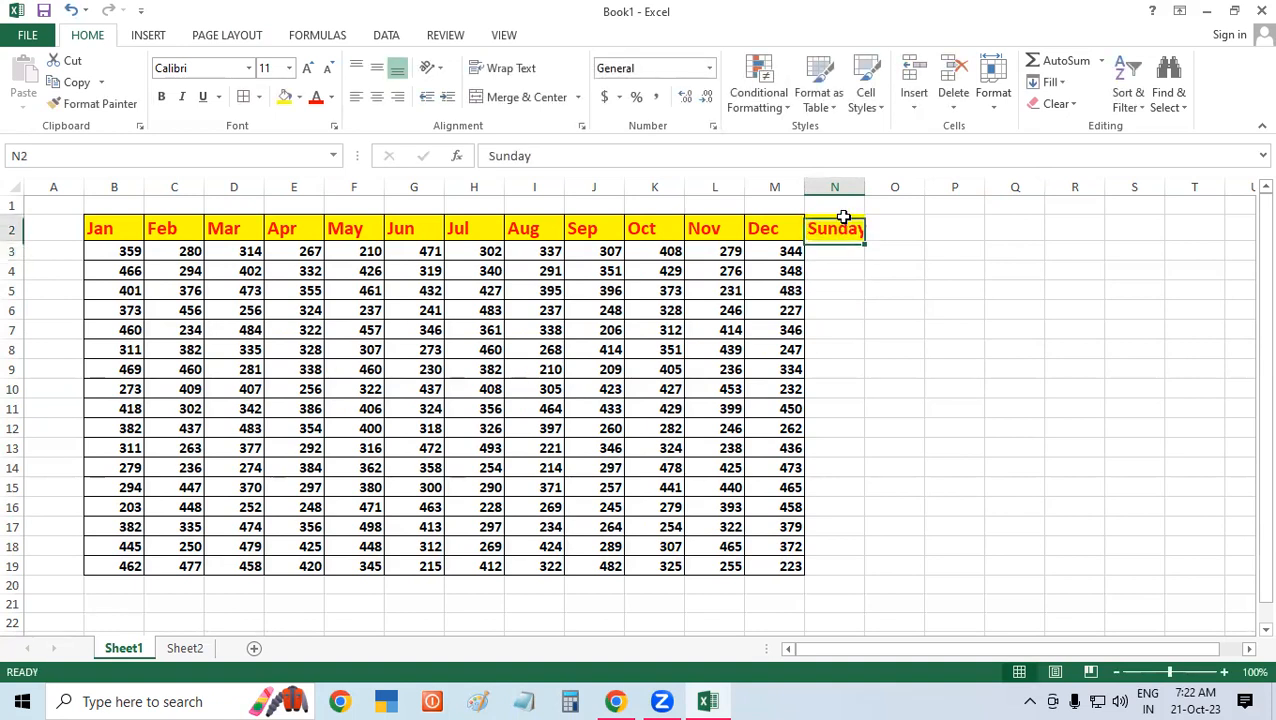
left_click_drag(862, 241, 1206, 252)
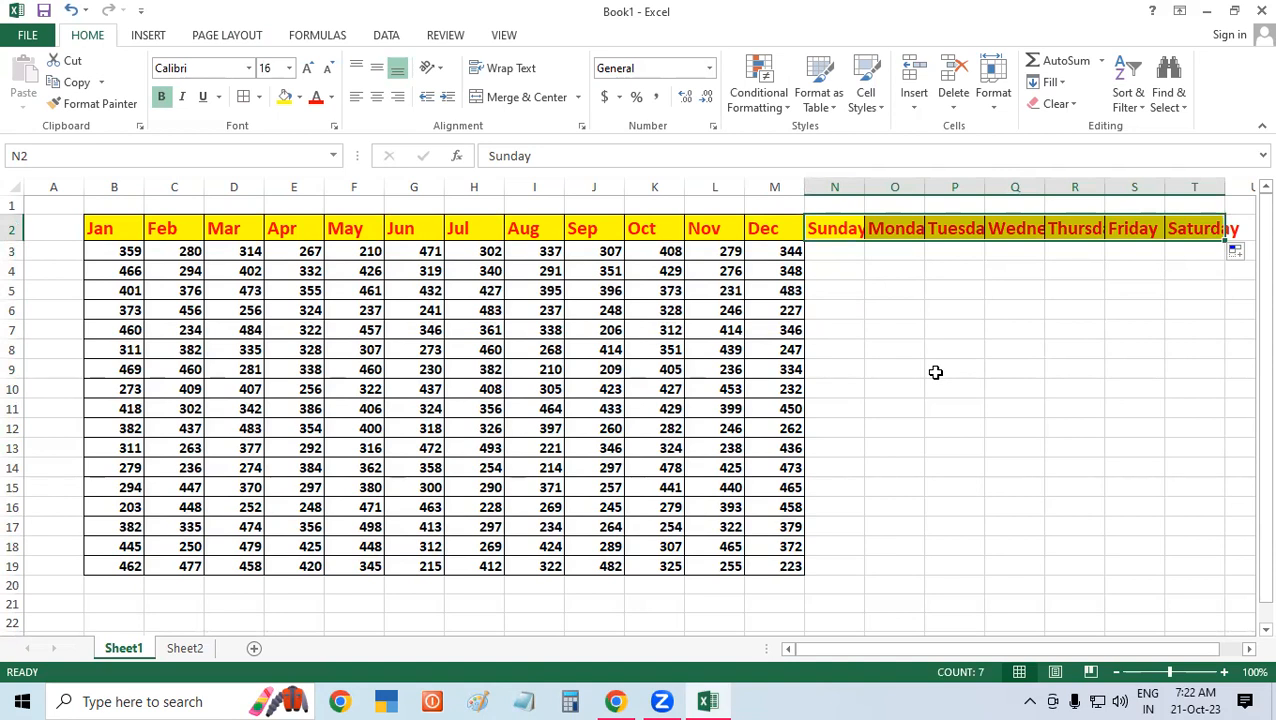
Step: Clear all contents and formatting from the weekday headings in N2:T2
left_click(1062, 104)
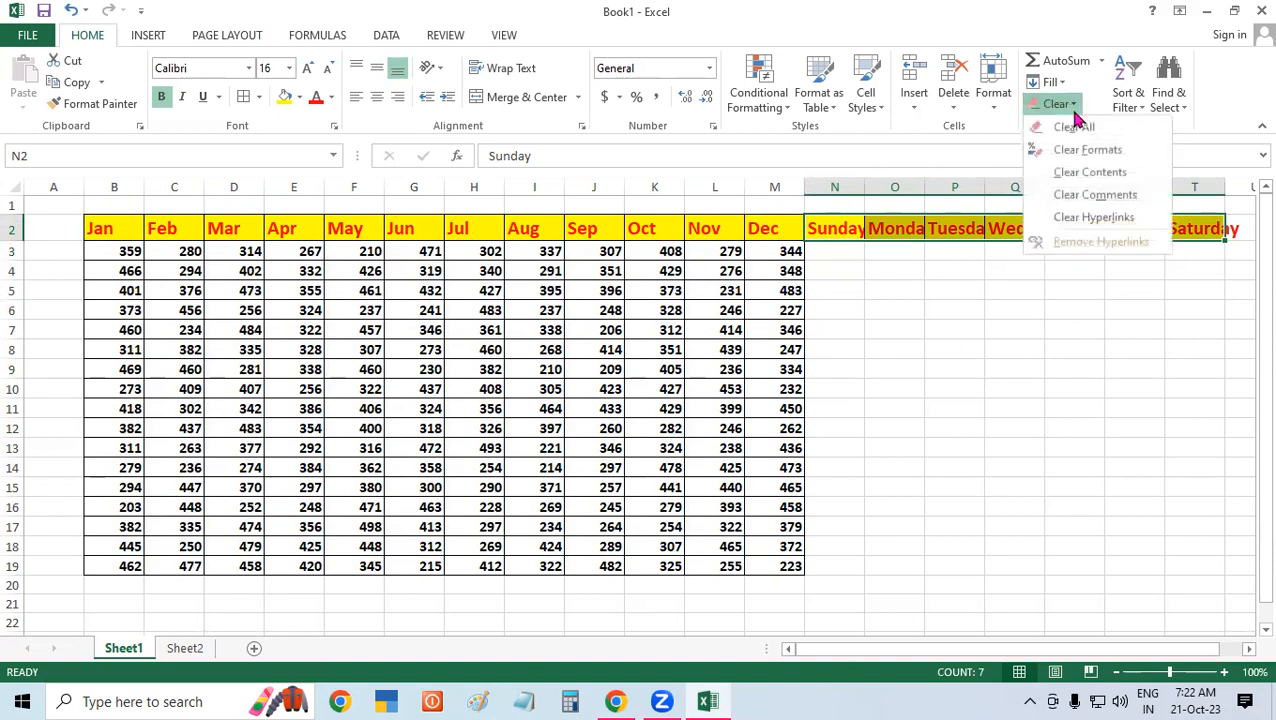
left_click(1080, 128)
left_click(955, 426)
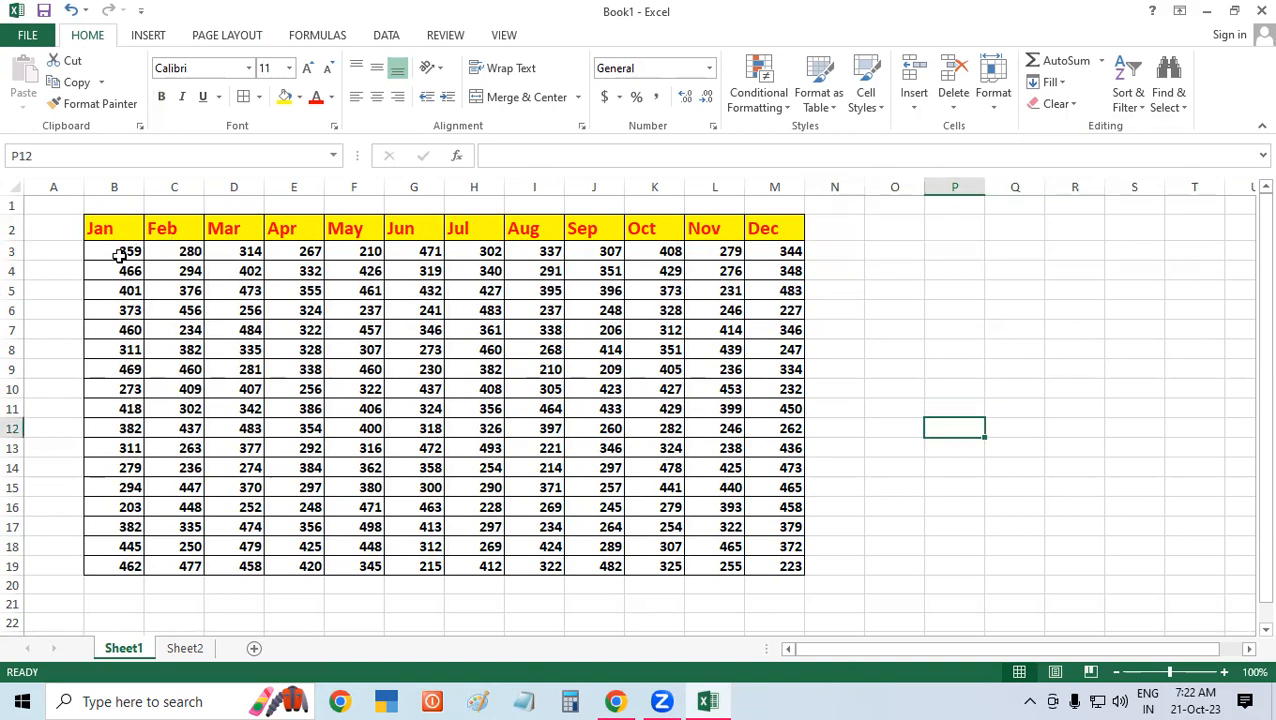
Step: Widen column N beside the monthly table
left_click_drag(119, 256, 793, 560)
left_click(834, 414)
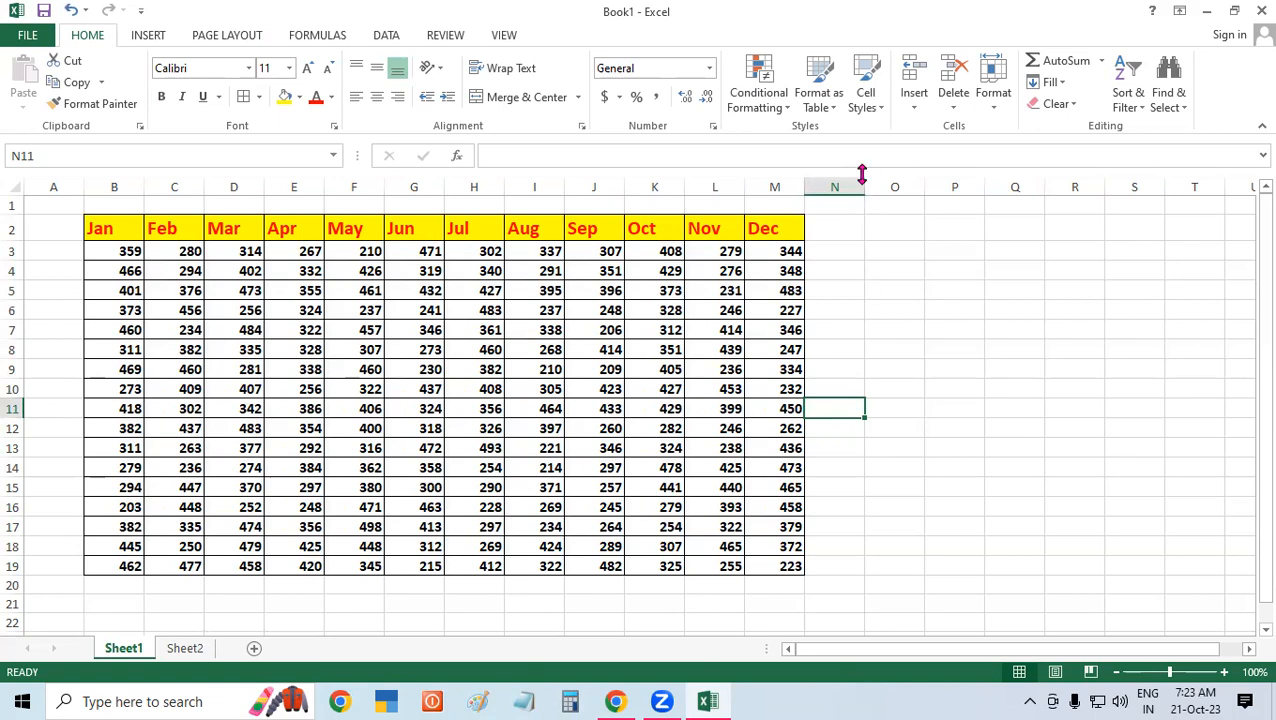
left_click_drag(865, 187, 914, 184)
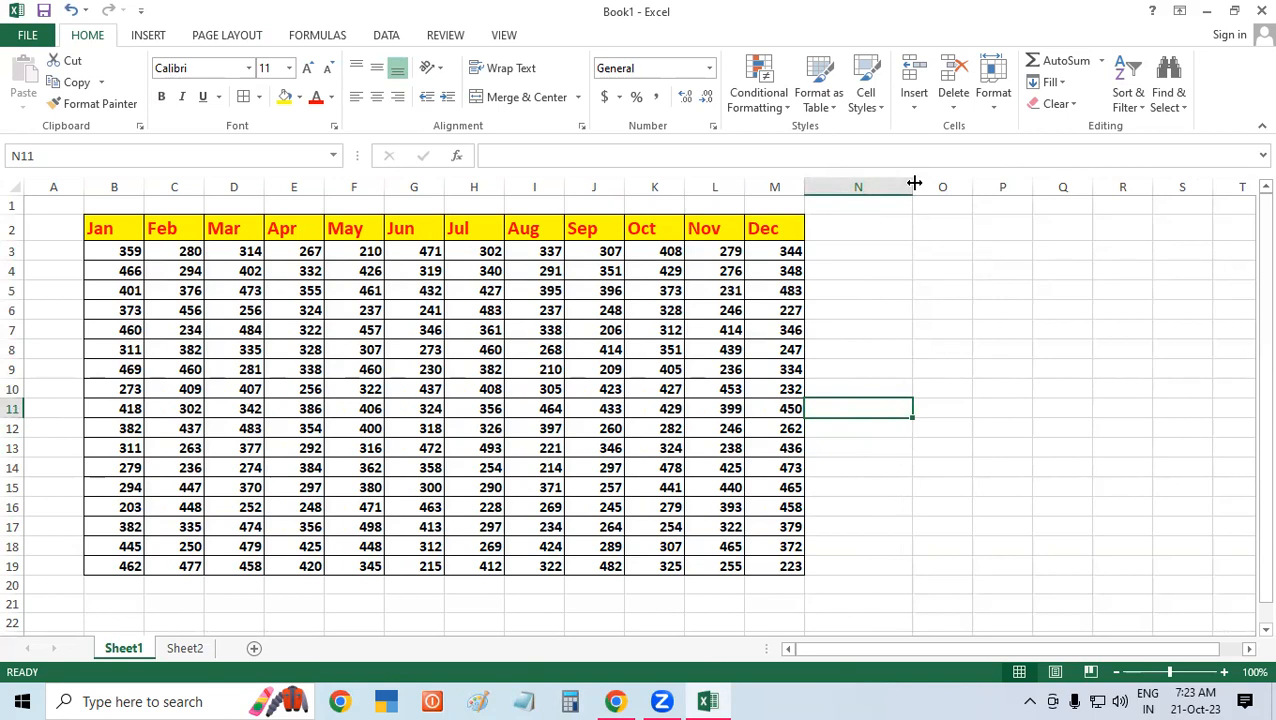
Step: Enter =RANDBETWEEN(20,100) in cell N3 and fill the formula across and down through S18
left_click(875, 249)
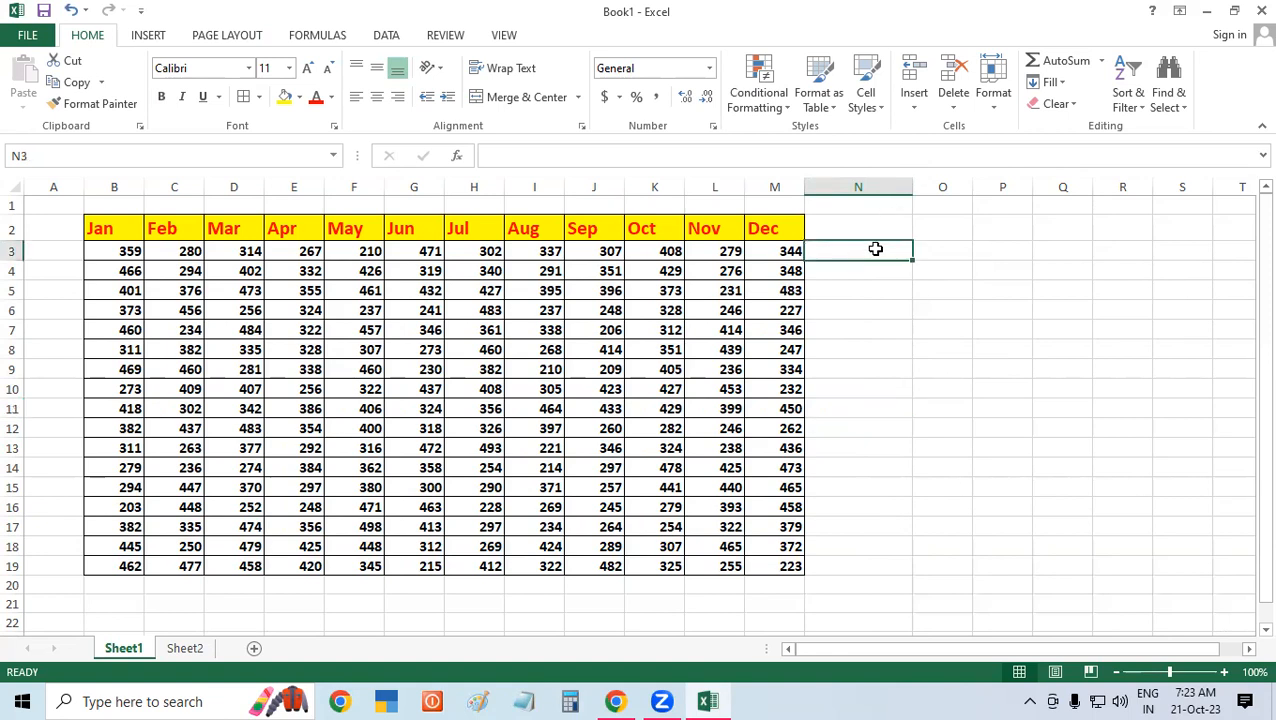
type("=")
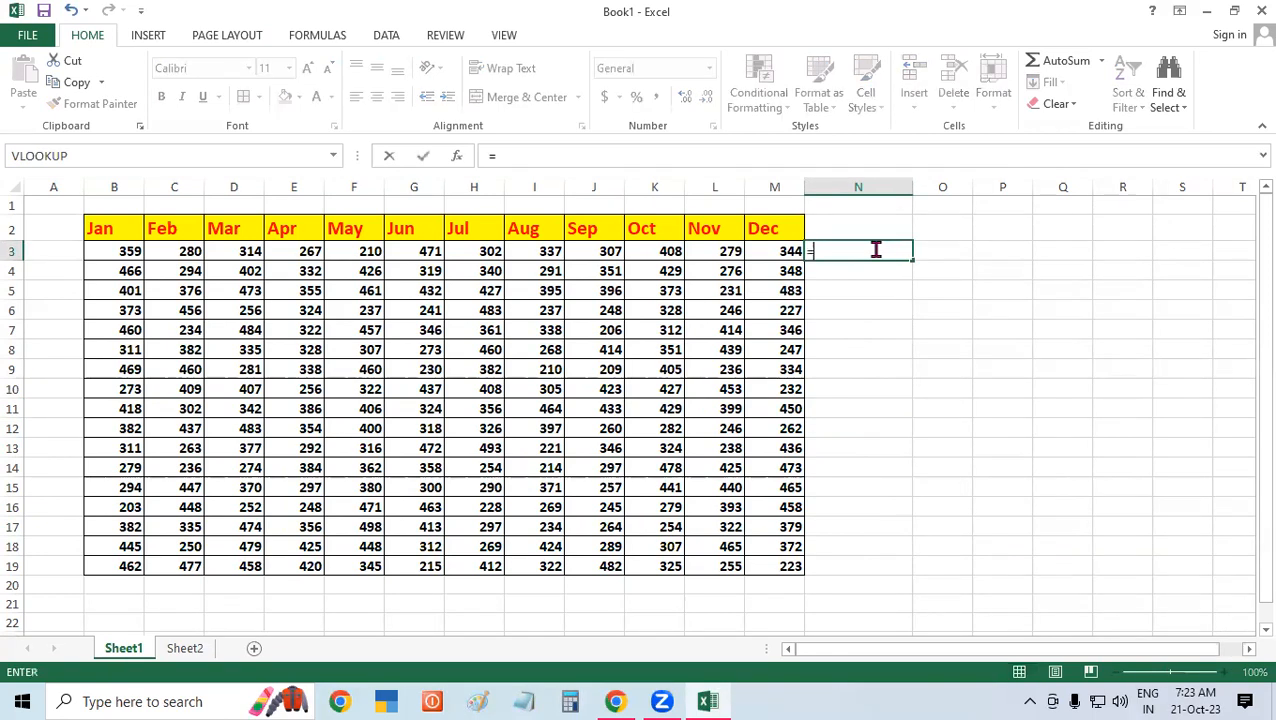
type("ran")
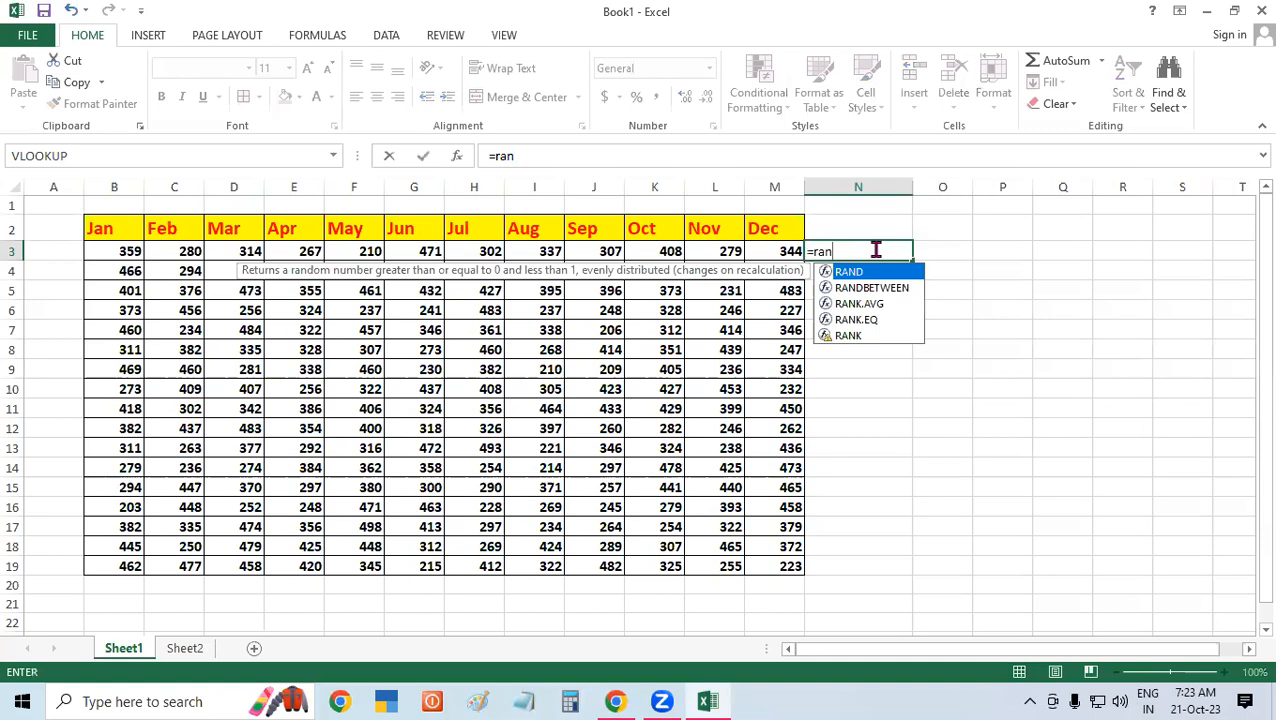
double_click(888, 289)
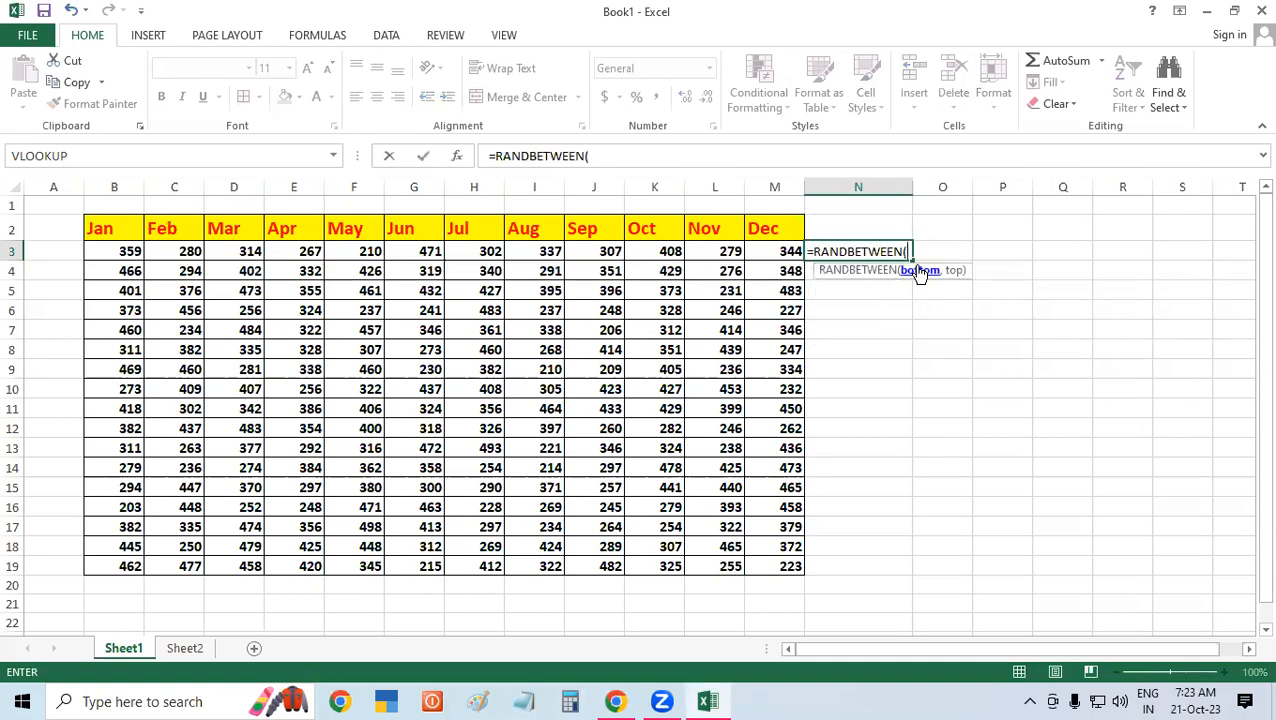
type("20,100")
key("Return")
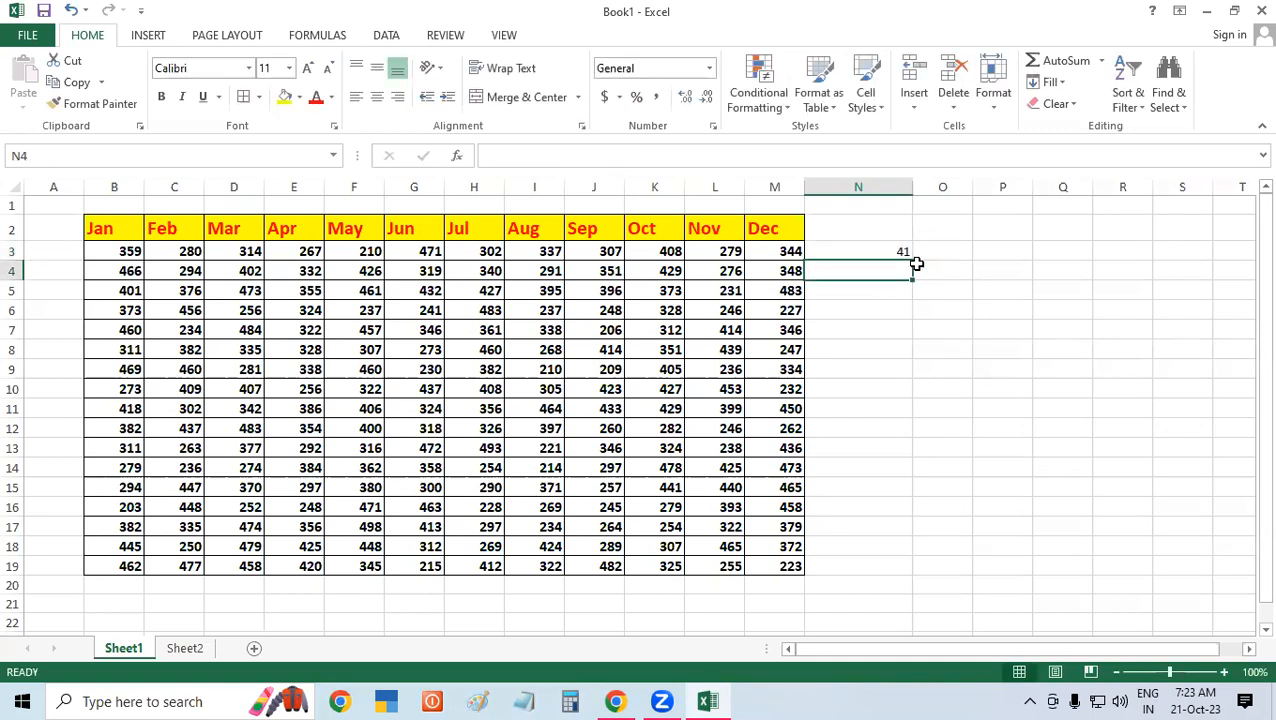
left_click(897, 251)
left_click_drag(913, 259, 1222, 553)
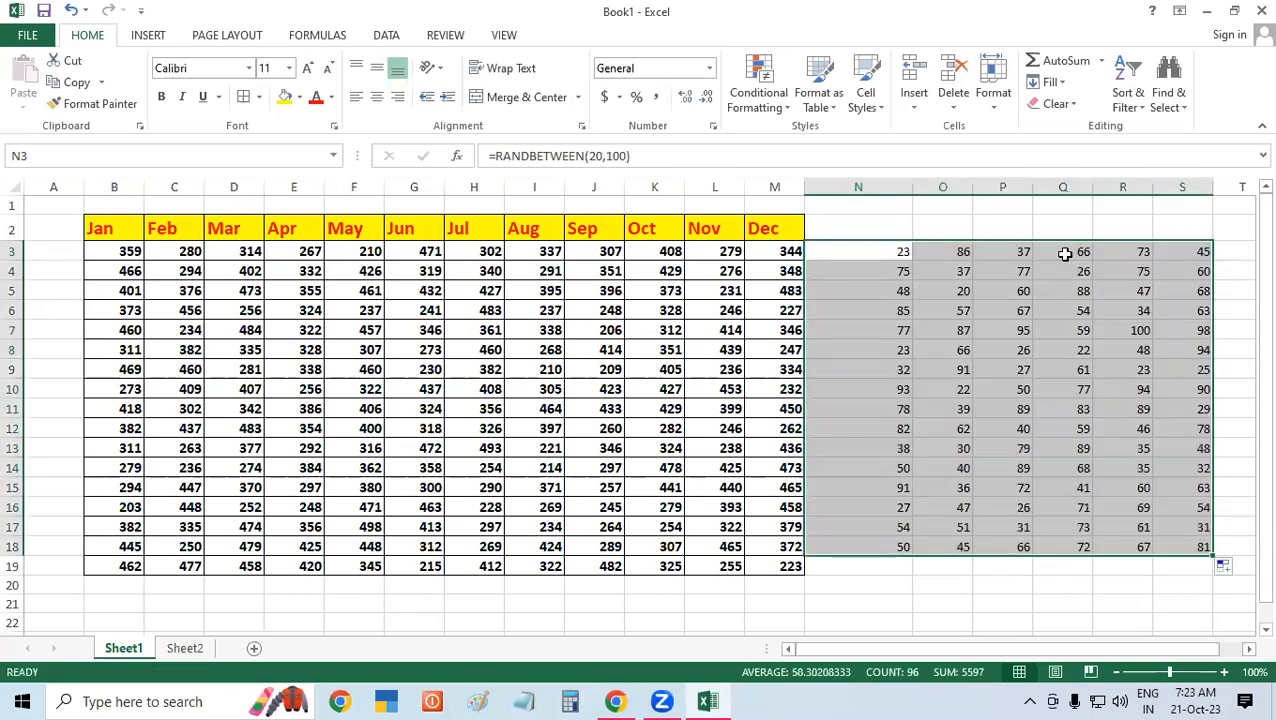
Step: Enter 5 in cell O2 to make the random formulas below it recalculate
left_click(943, 224)
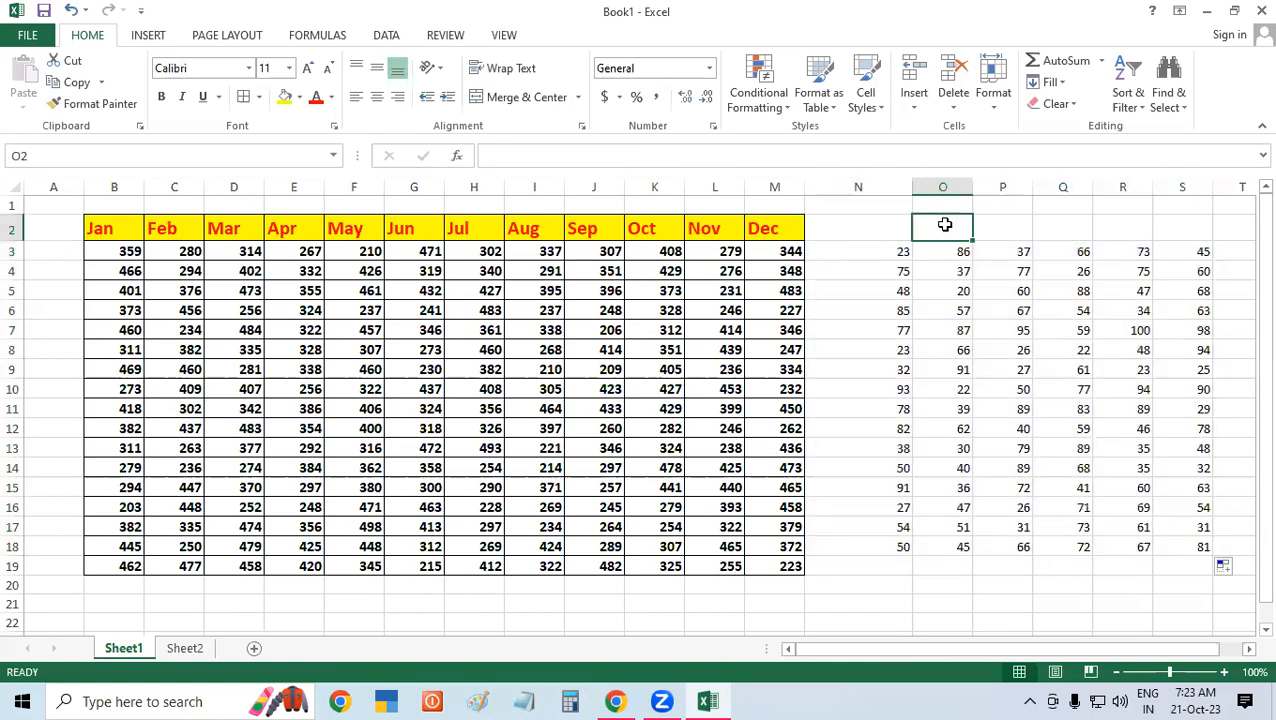
type("5")
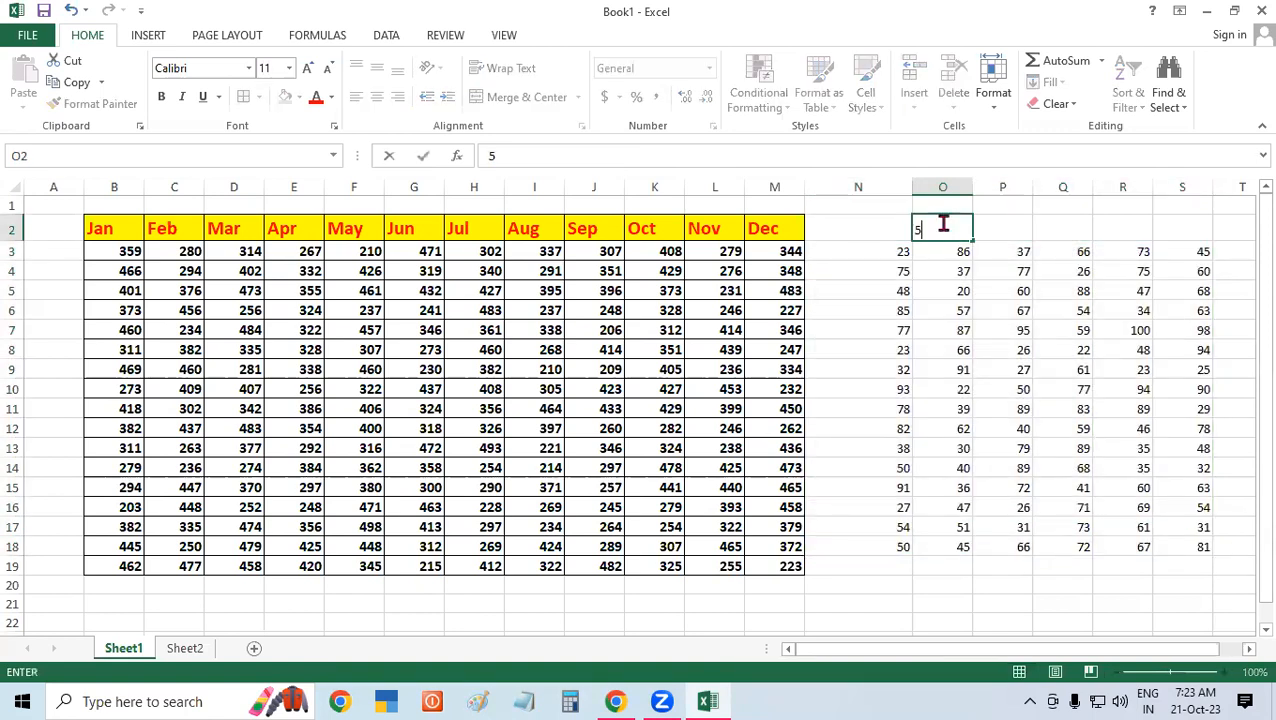
key("Return")
left_click(943, 352)
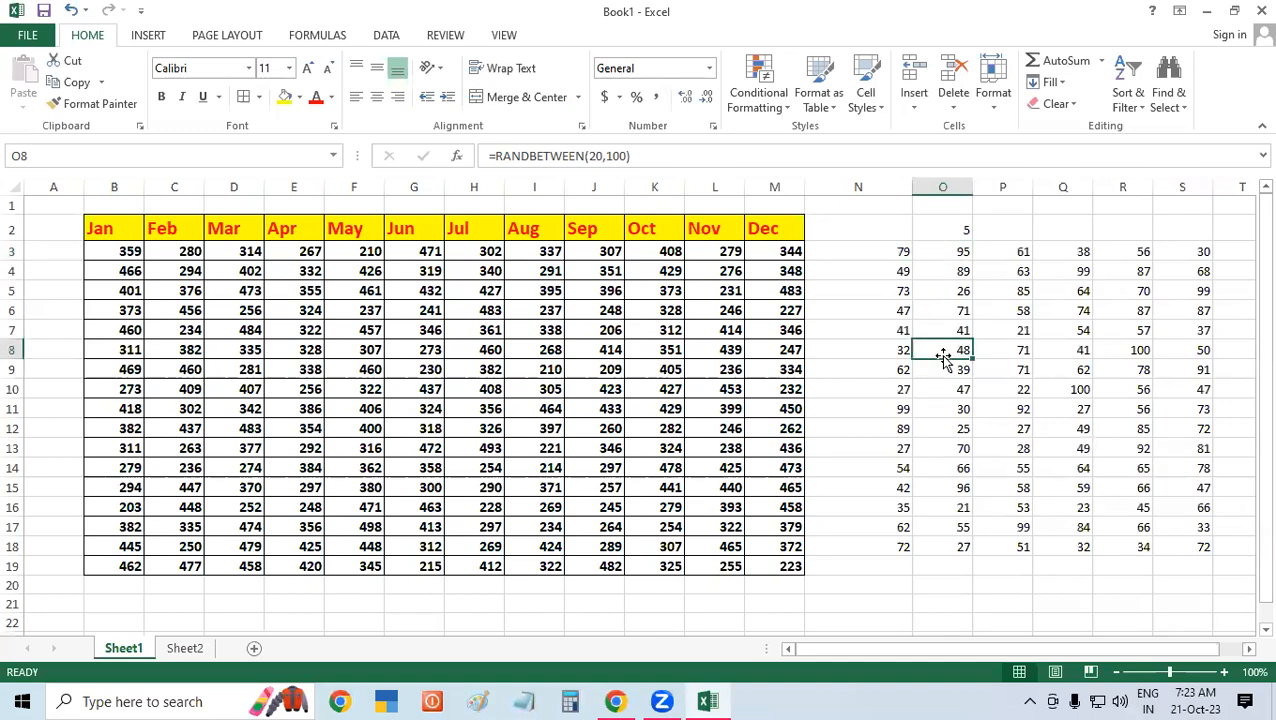
Step: Copy the random numbers in N3:S18 and paste them back in place as values only
left_click_drag(885, 258, 1205, 552)
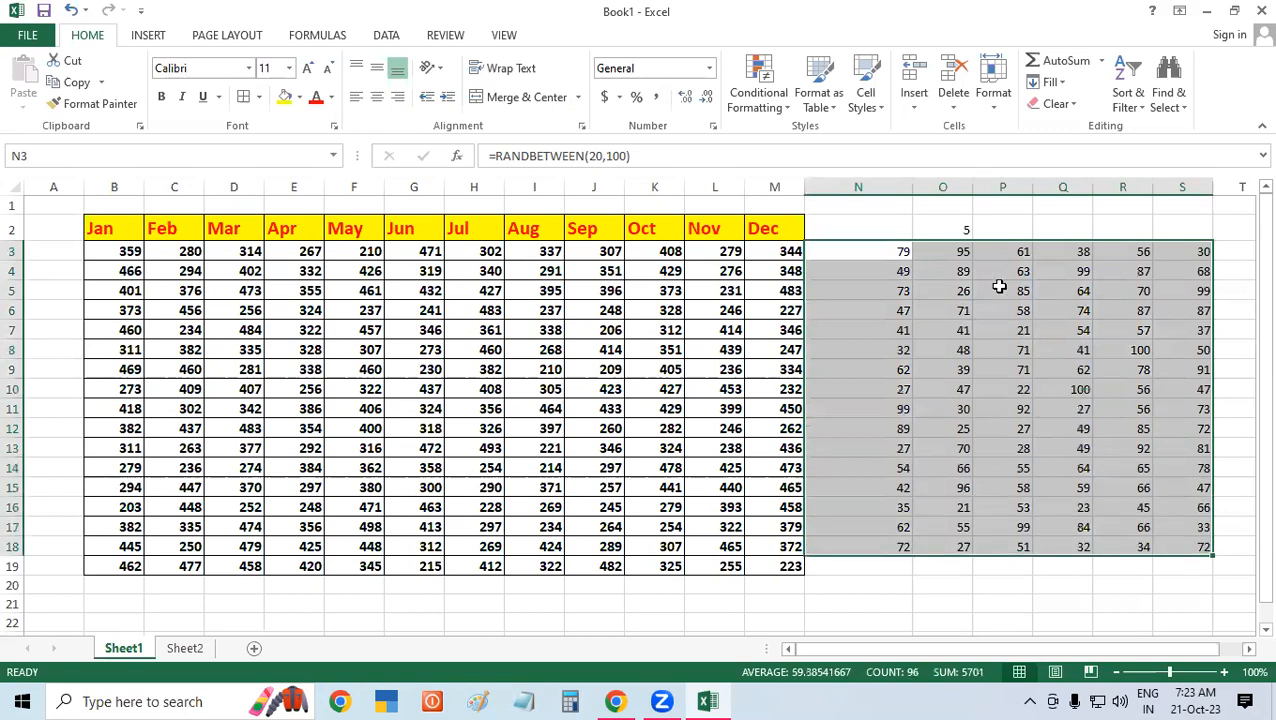
right_click(999, 287)
left_click(1043, 321)
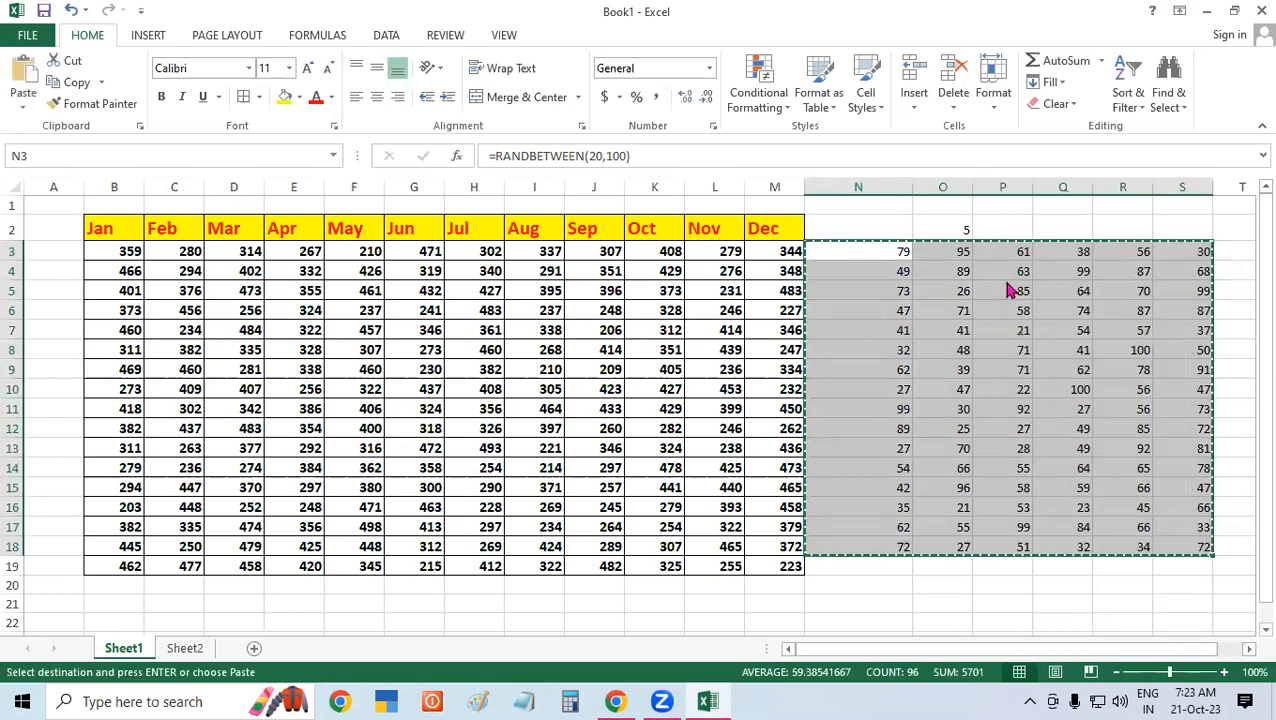
right_click(1010, 290)
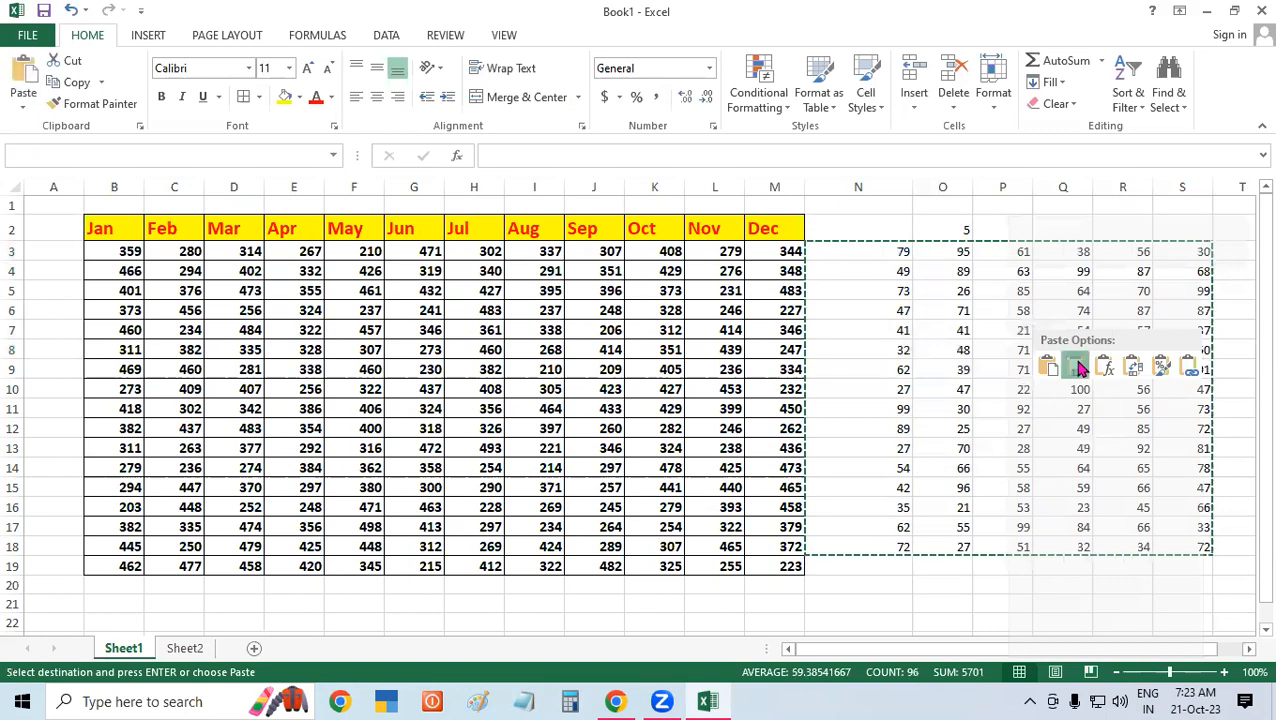
left_click(1076, 367)
Step: Delete the test number from cell O2 and move down into the random values
left_click(951, 228)
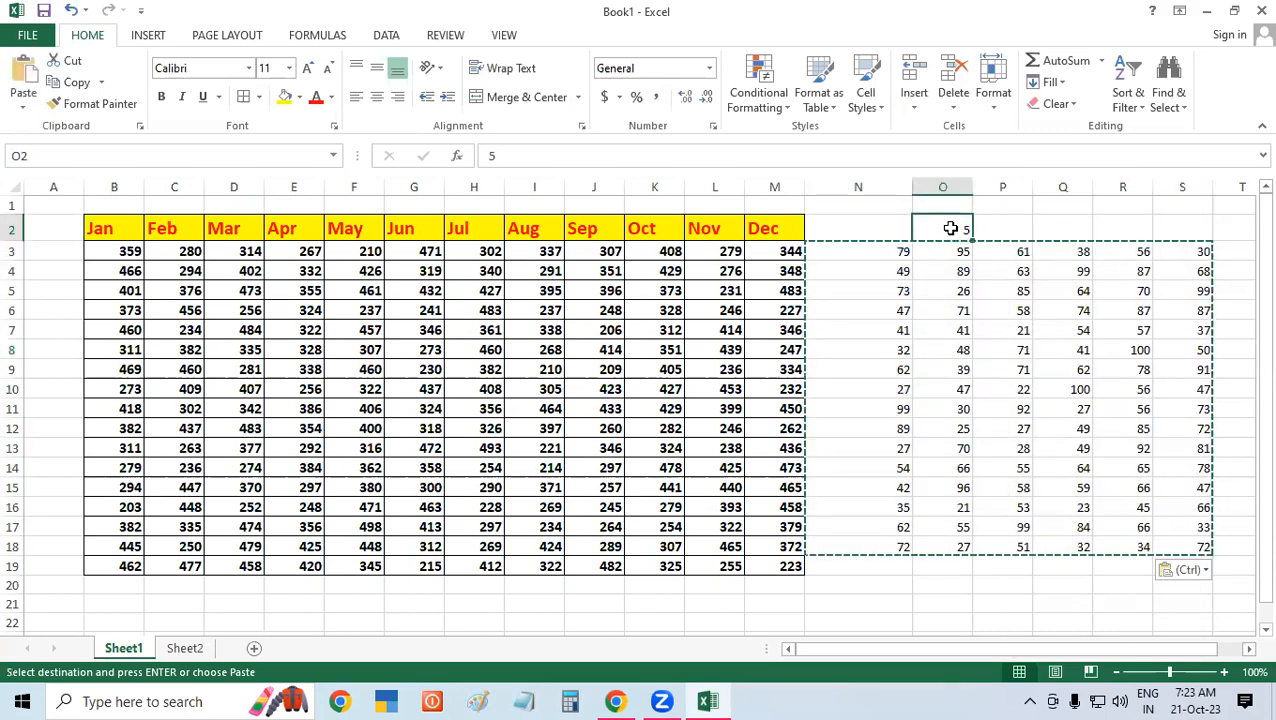
key("Delete")
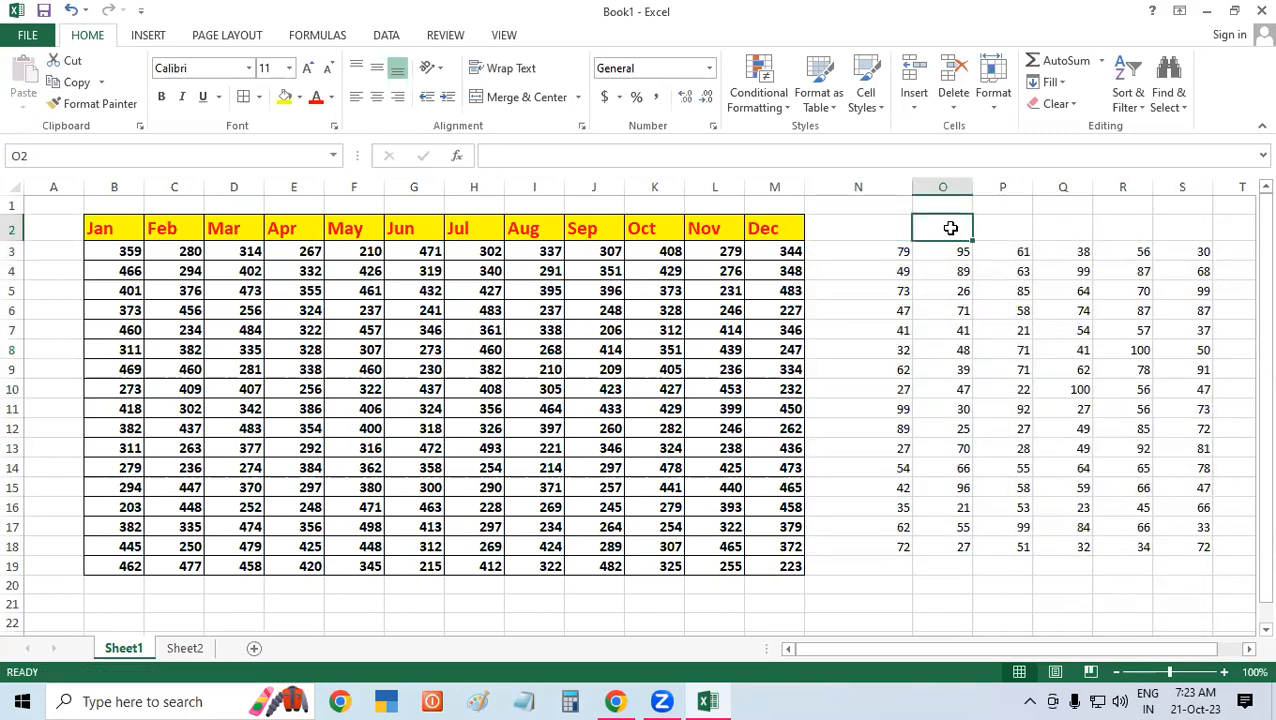
key("Down")
key("Down")
key("Down")
key("Down")
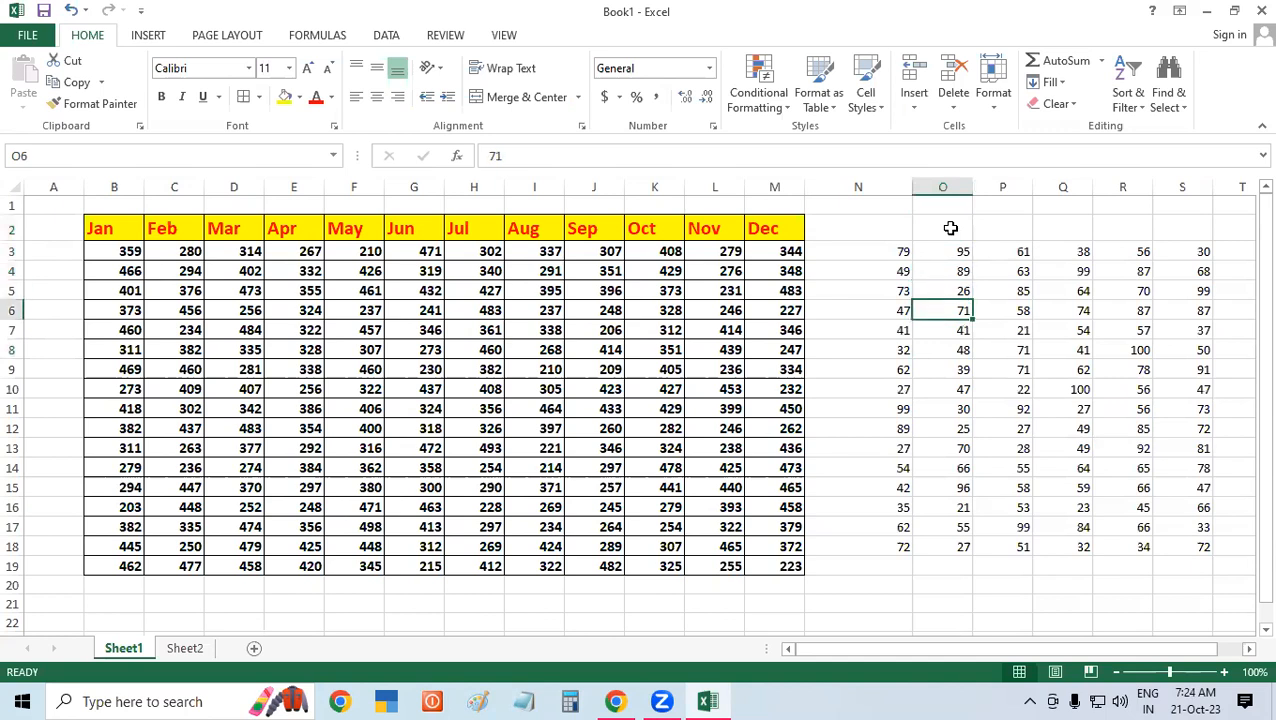
Step: Clear the random numbers from N3:S18 beside the table
left_click_drag(878, 252, 1192, 548)
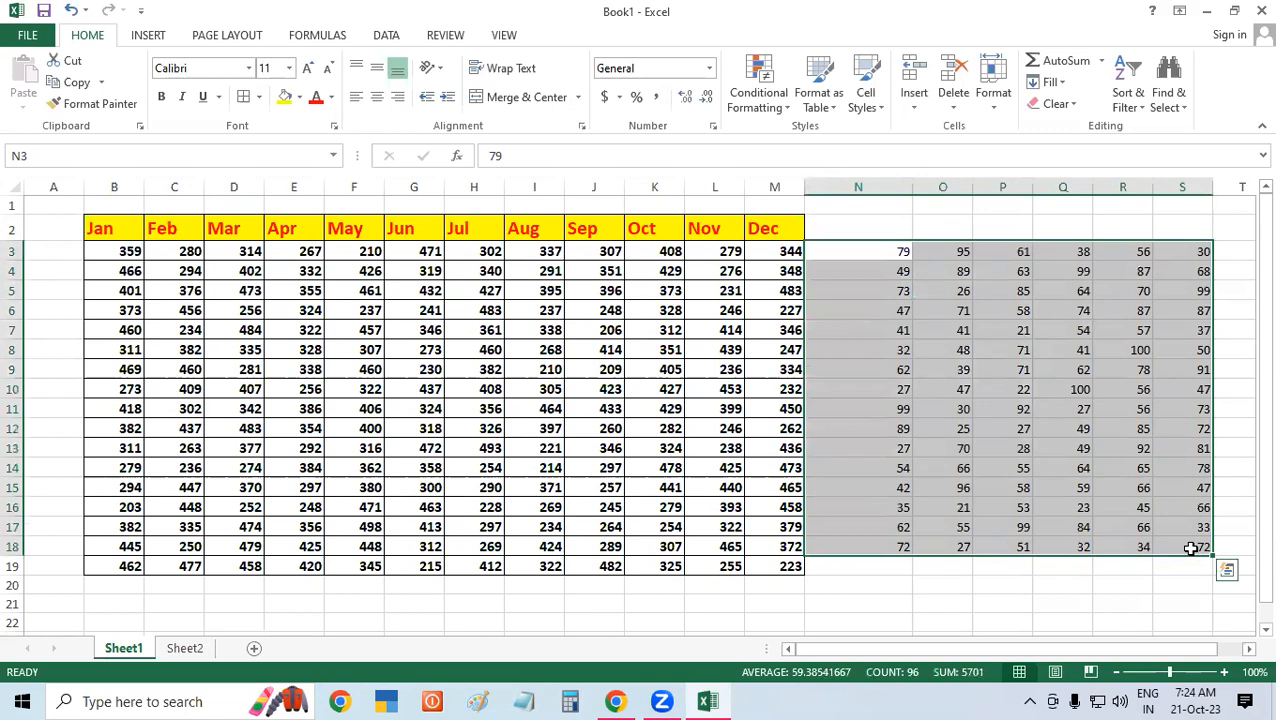
key("Delete")
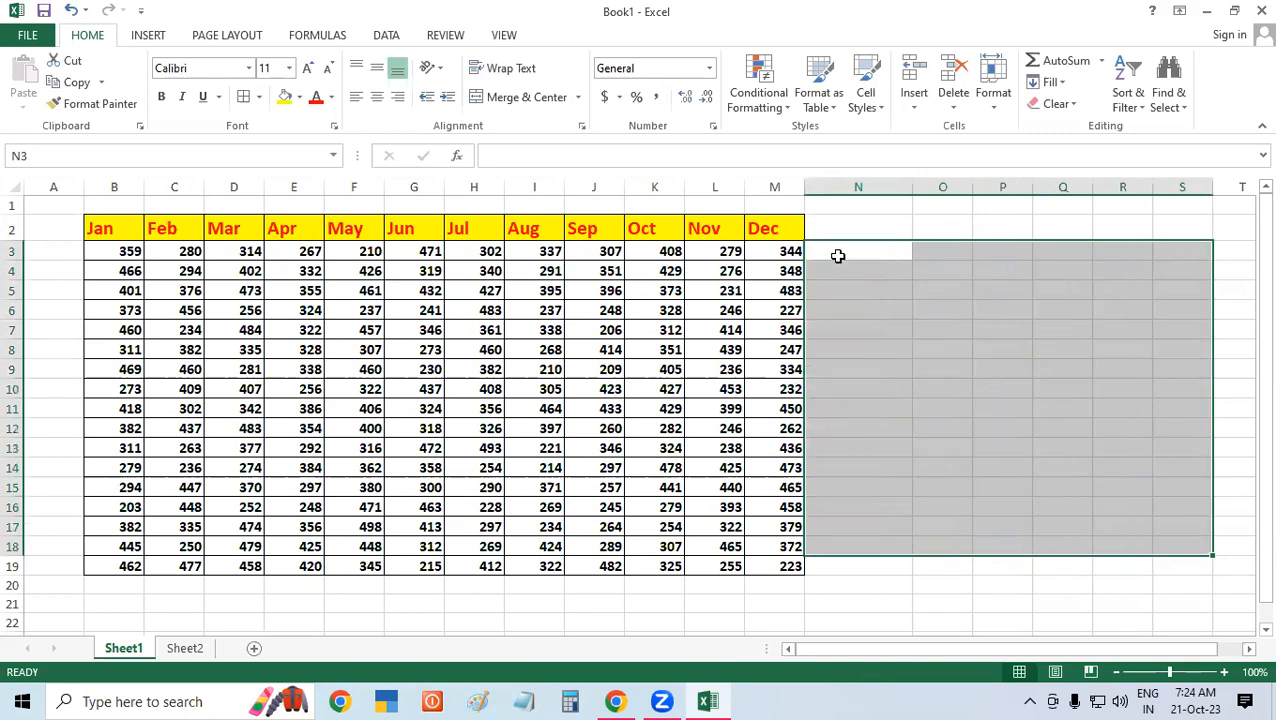
left_click(834, 255)
left_click(851, 342)
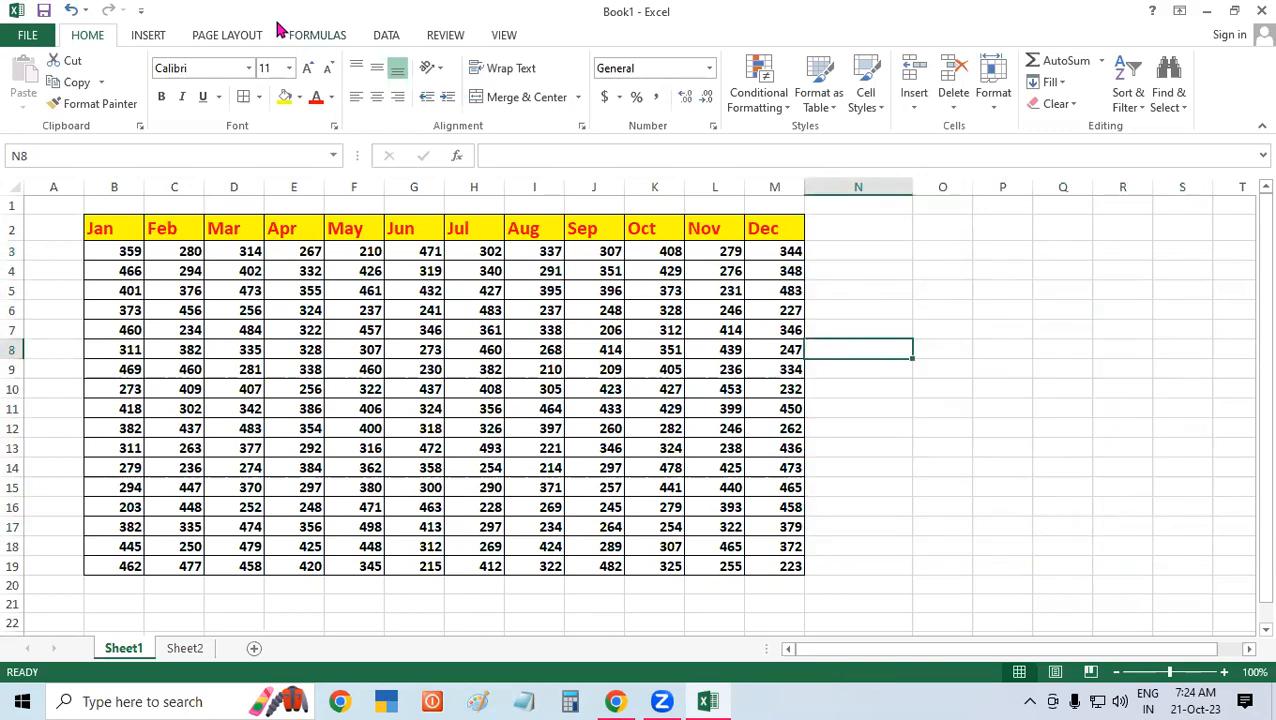
Step: Look over the page layout options, zoom in on the table in the print preview, and return to the sheet
left_click(238, 38)
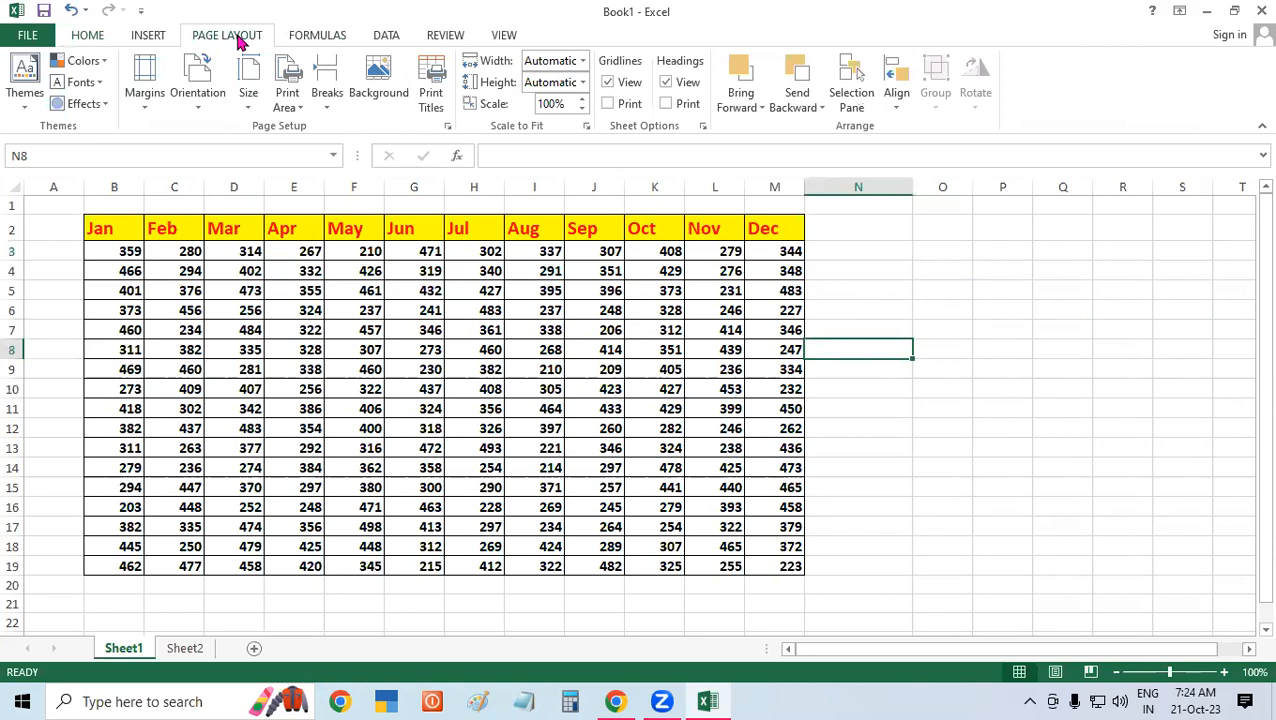
left_click(882, 267)
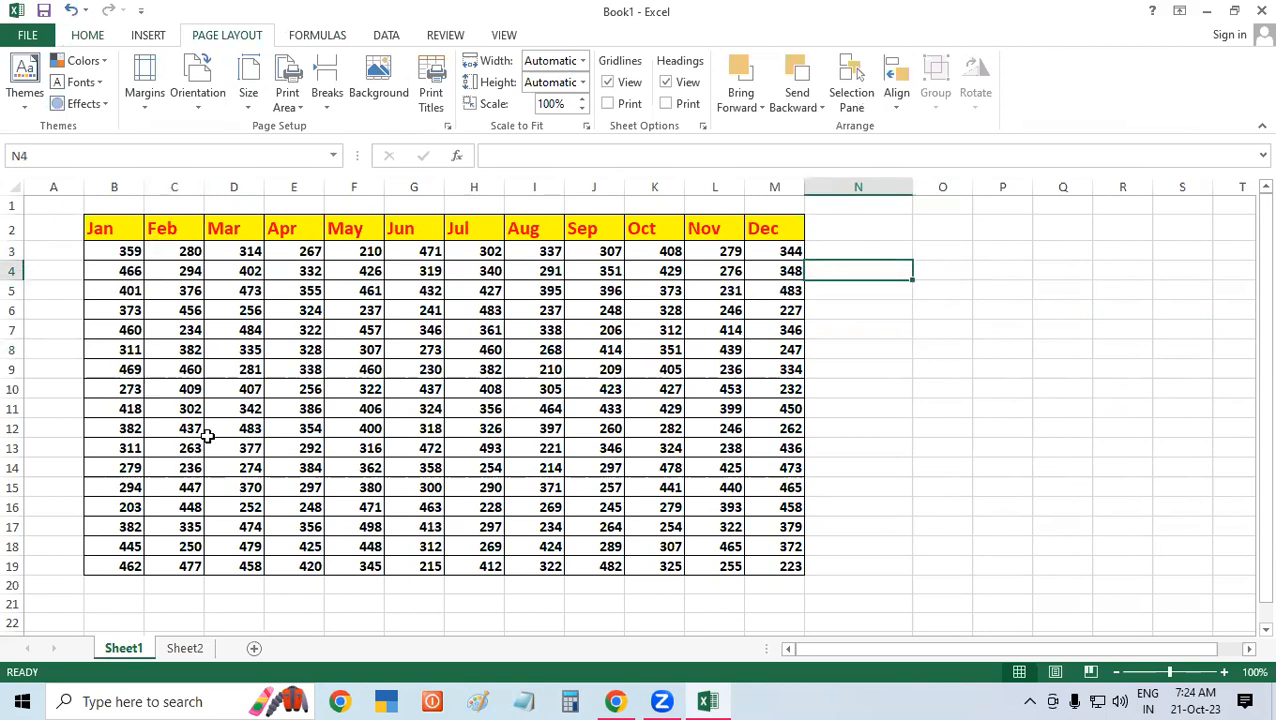
left_click(864, 345)
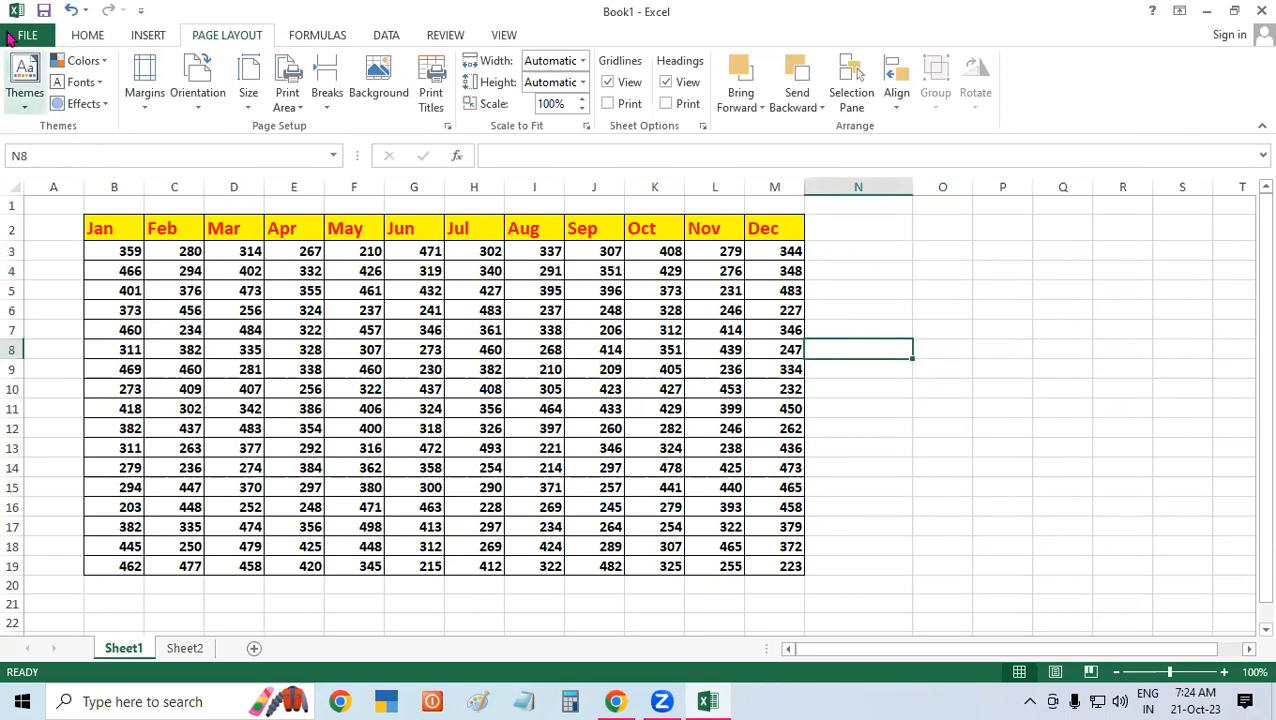
left_click(27, 37)
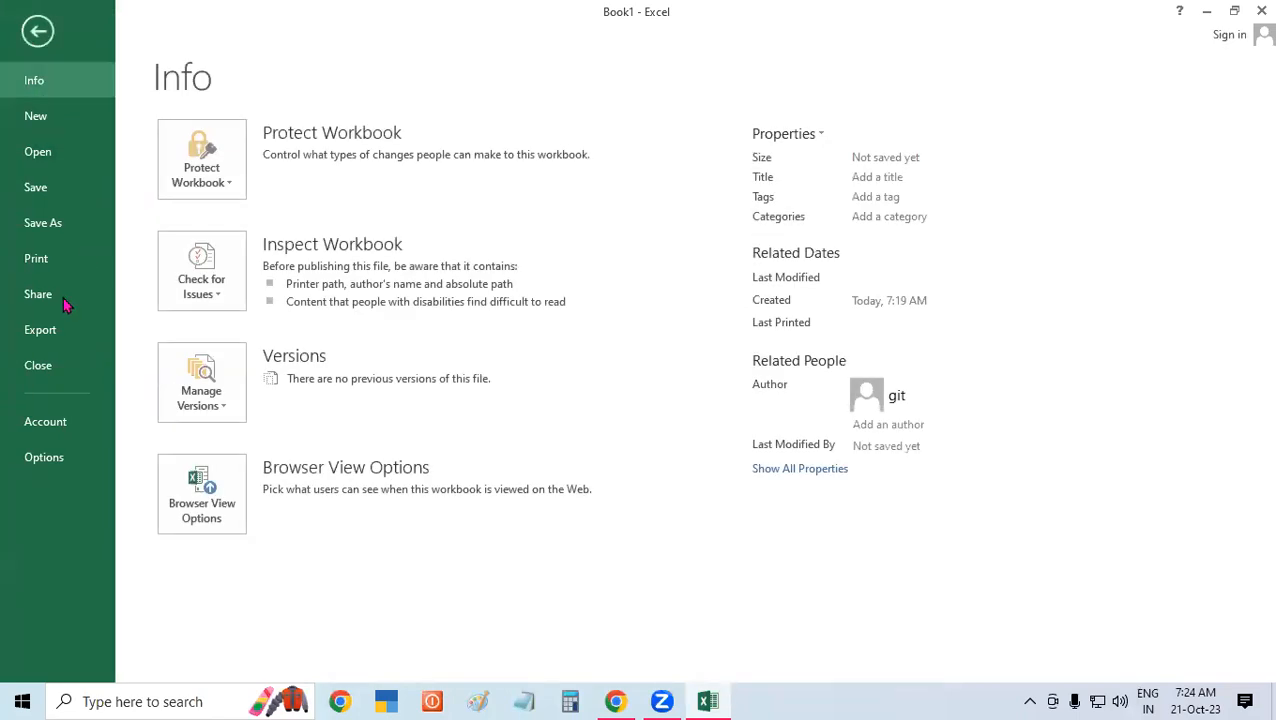
left_click(40, 260)
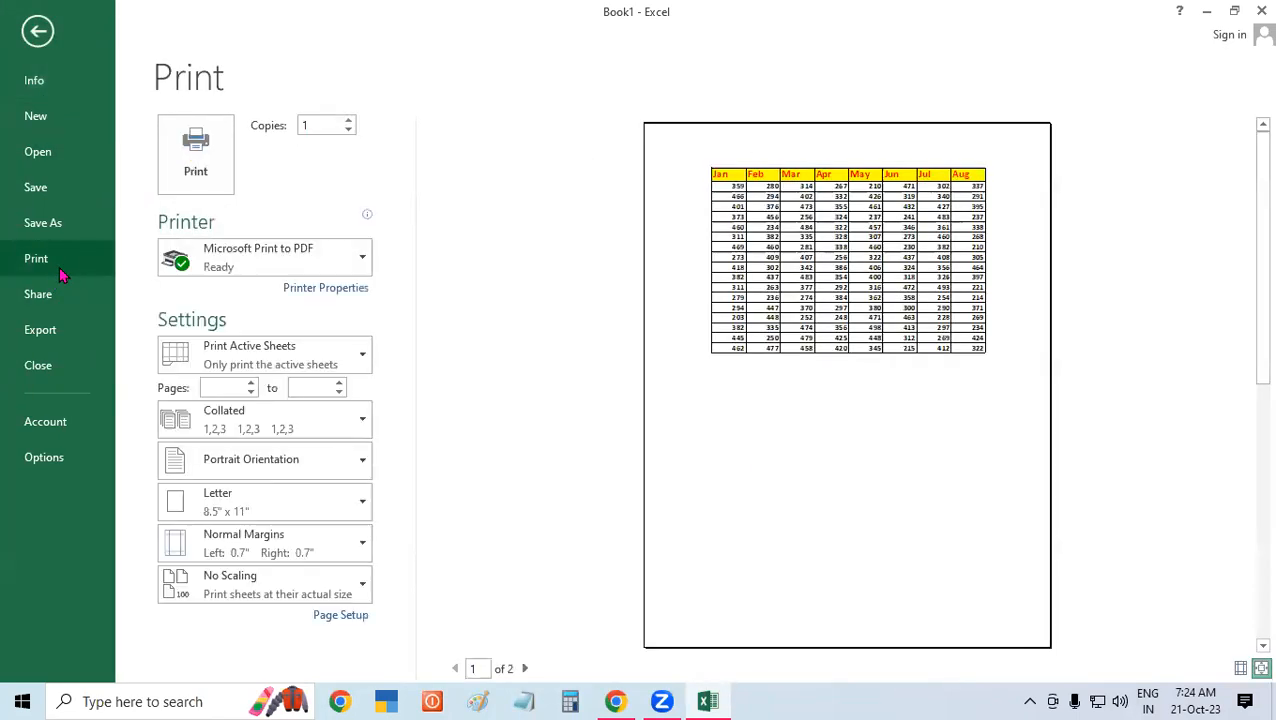
left_click(948, 333)
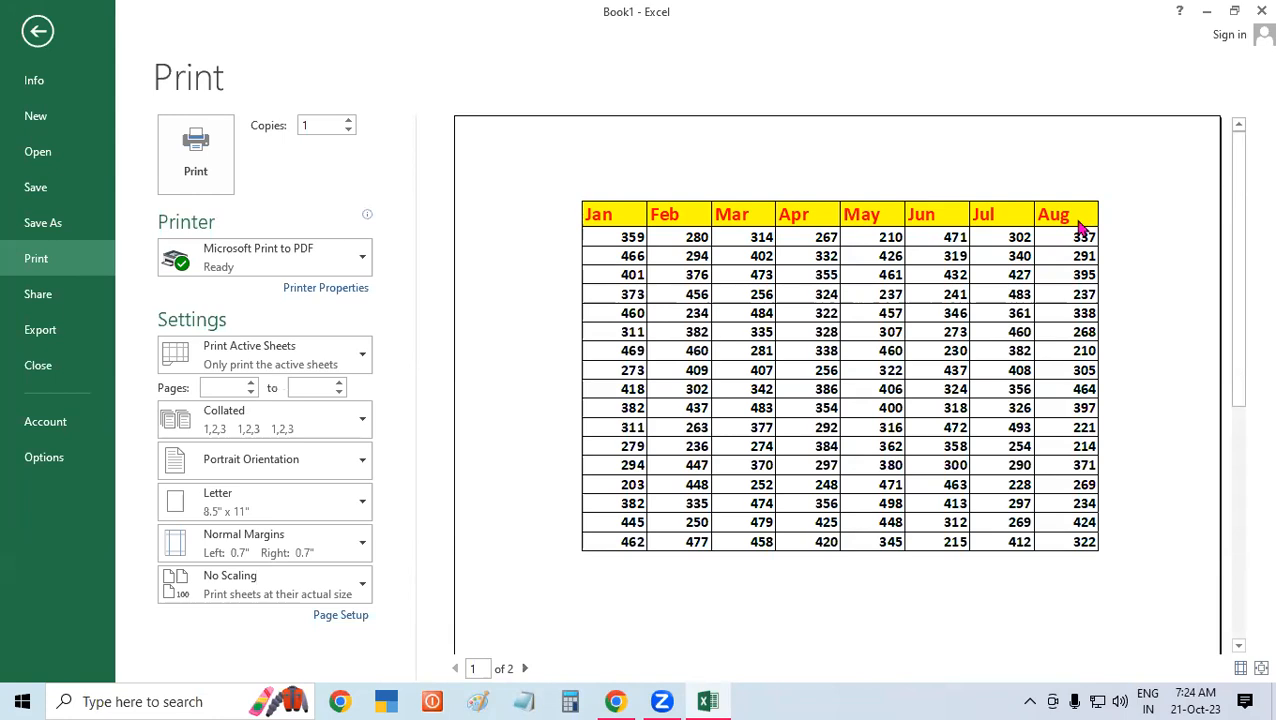
left_click(38, 31)
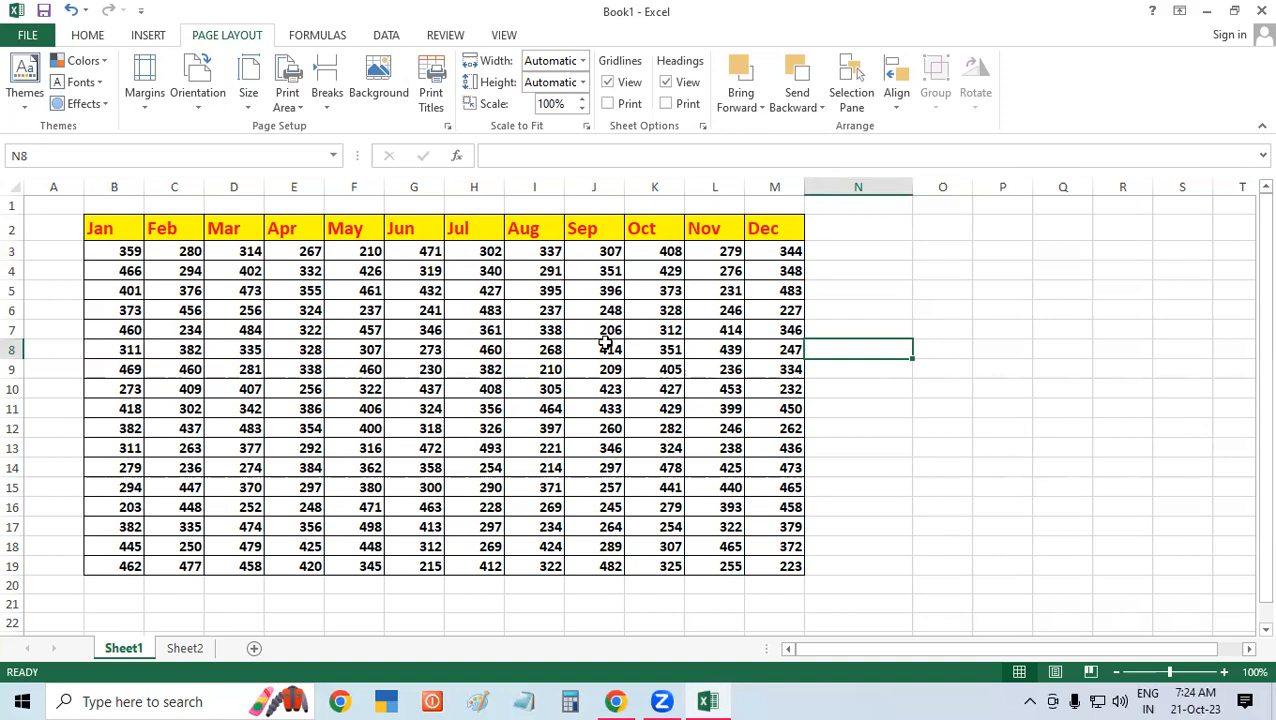
Step: Highlight the Jan to Aug columns in B2:I19 as the part shown on the first printed page, and deselect them
left_click_drag(104, 229, 510, 566)
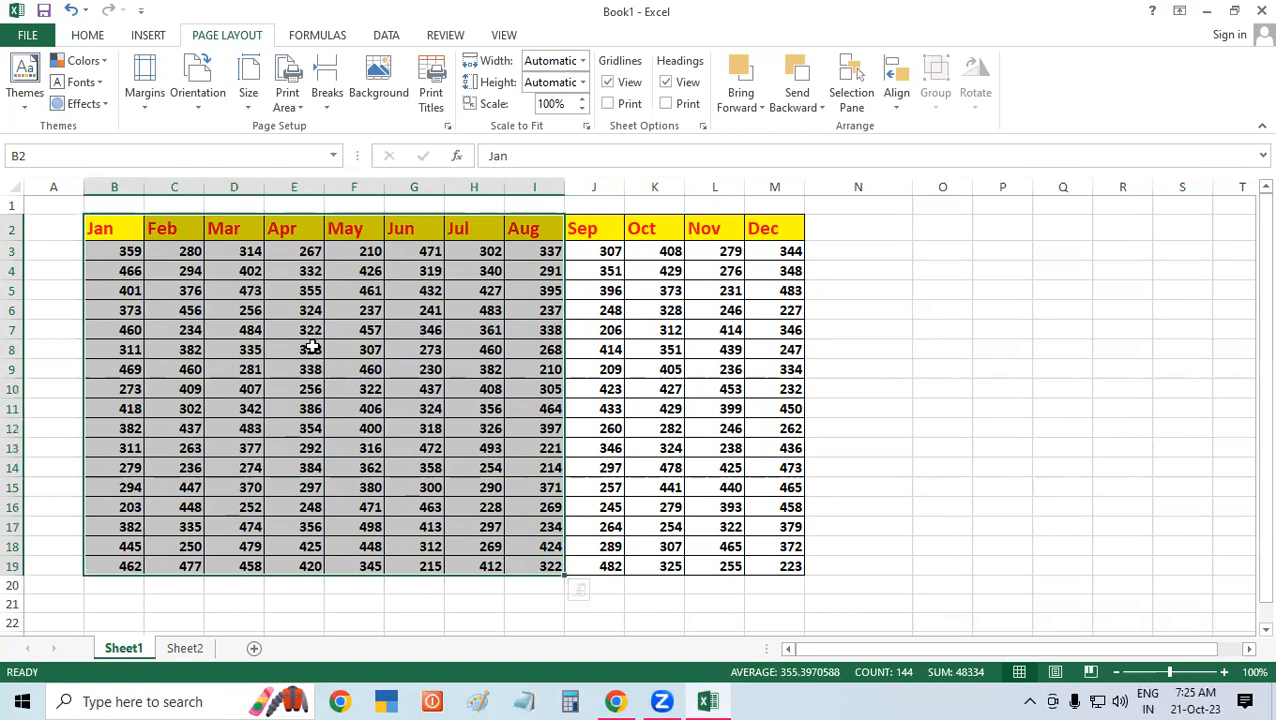
left_click(893, 265)
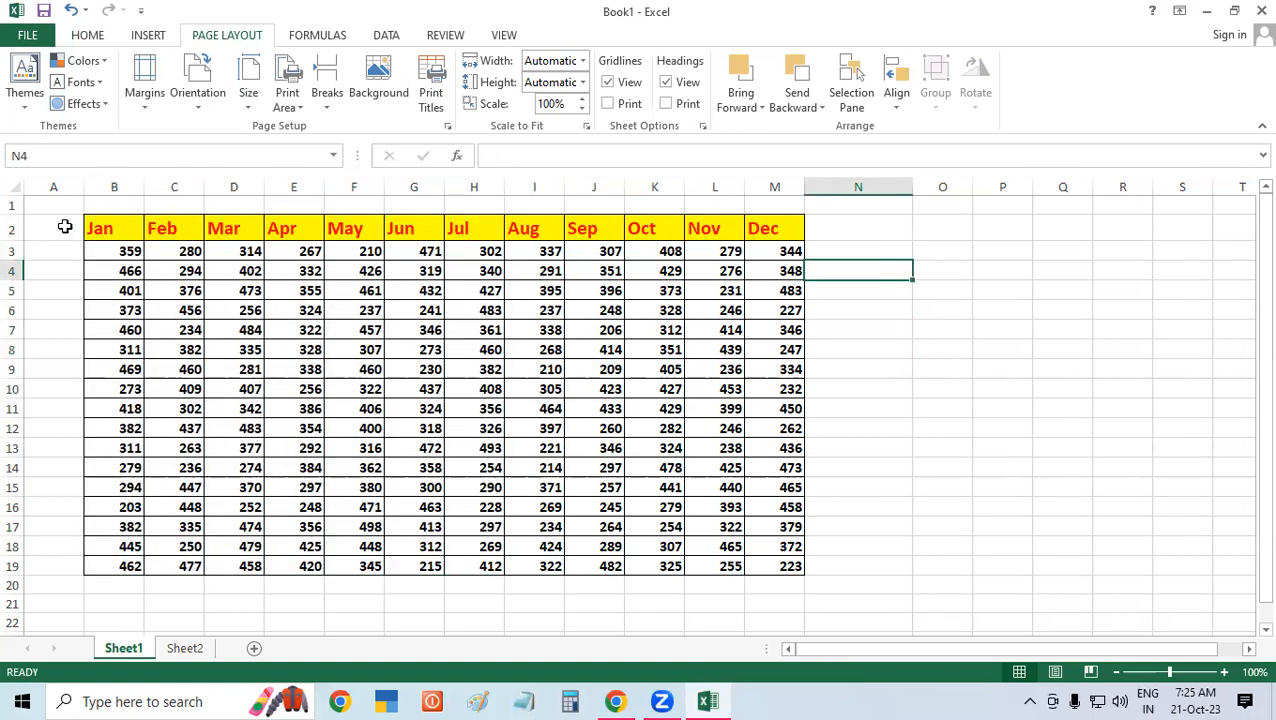
key("Up")
key("Up")
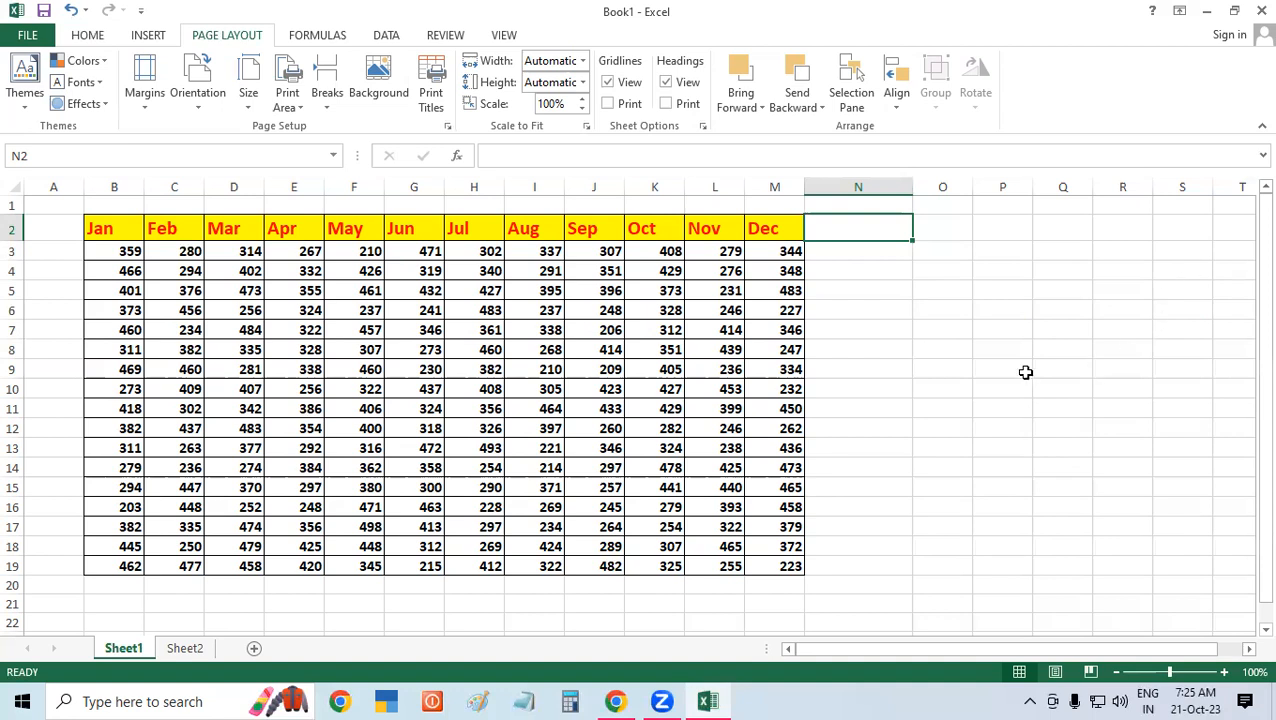
left_click(900, 343)
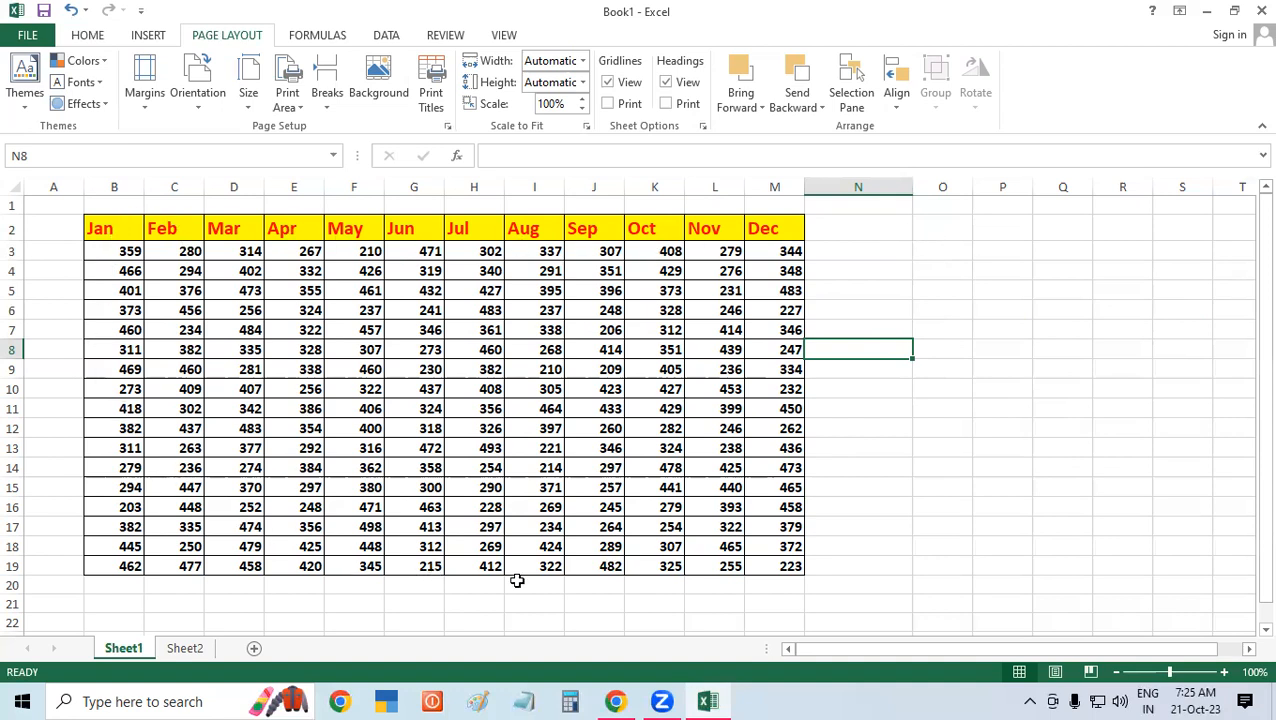
left_click(930, 262)
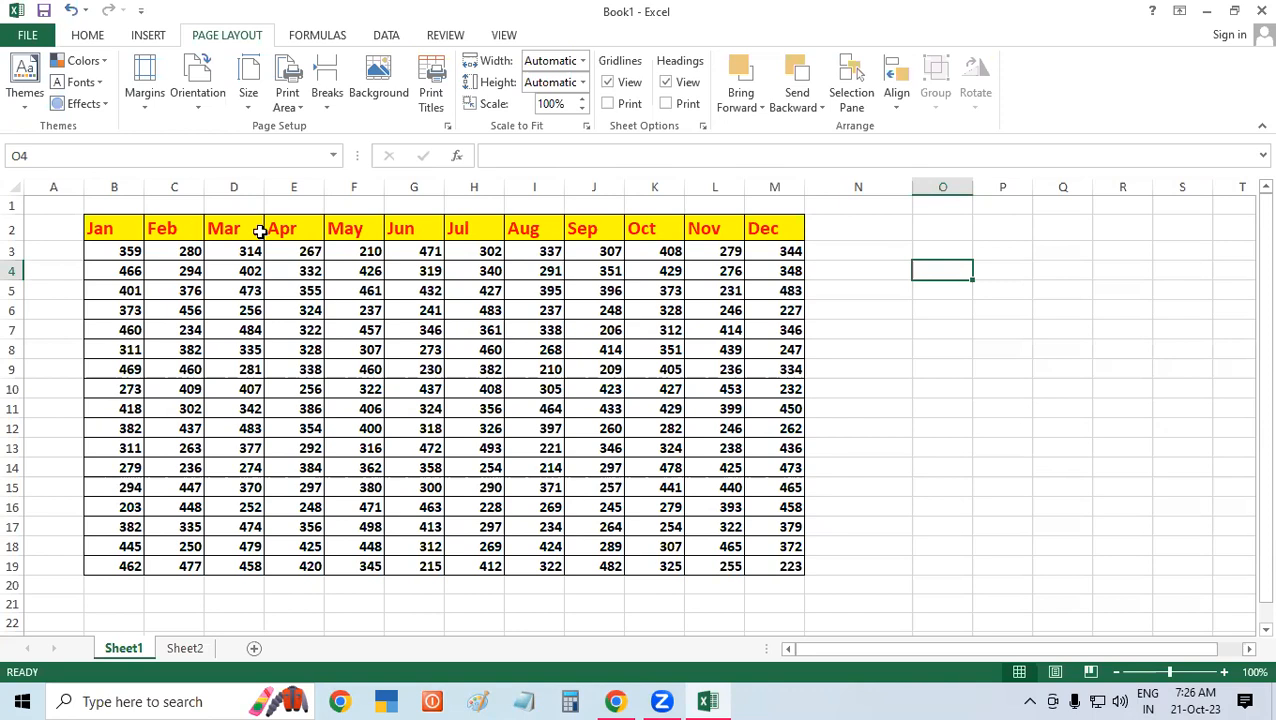
Step: AutoFit the widths of columns B through M to their contents
left_click_drag(139, 187, 792, 208)
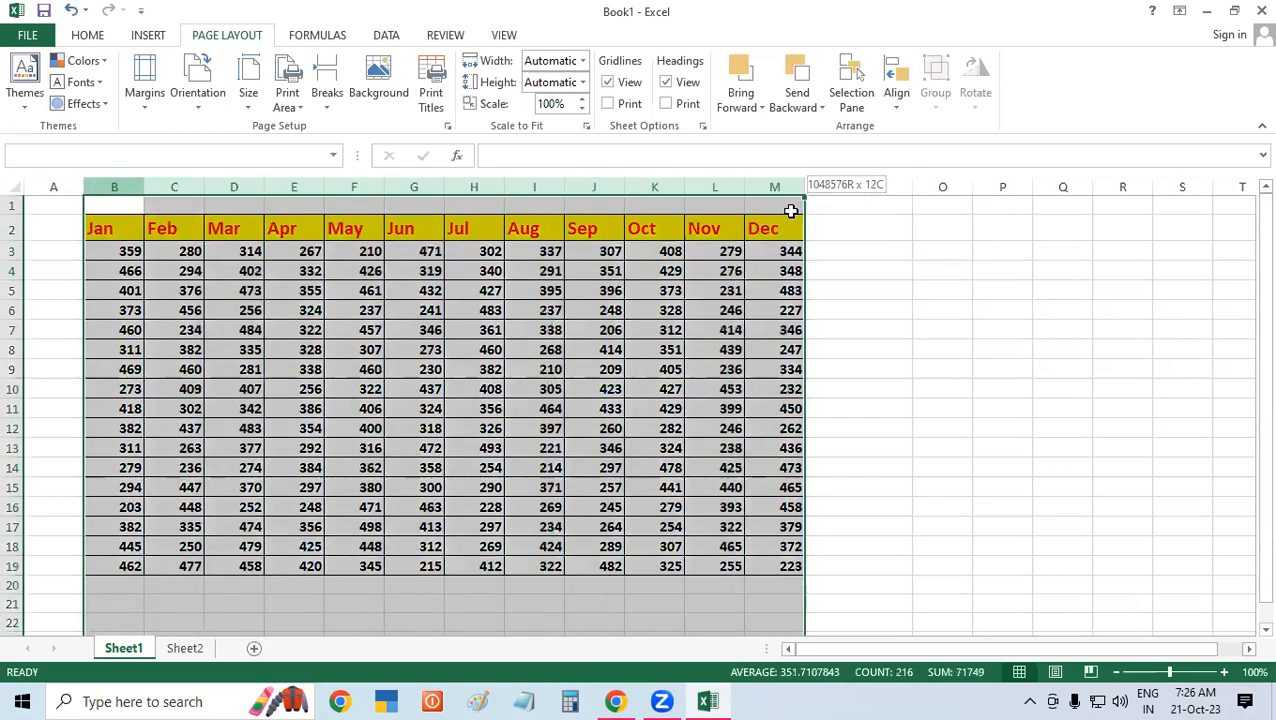
double_click(325, 184)
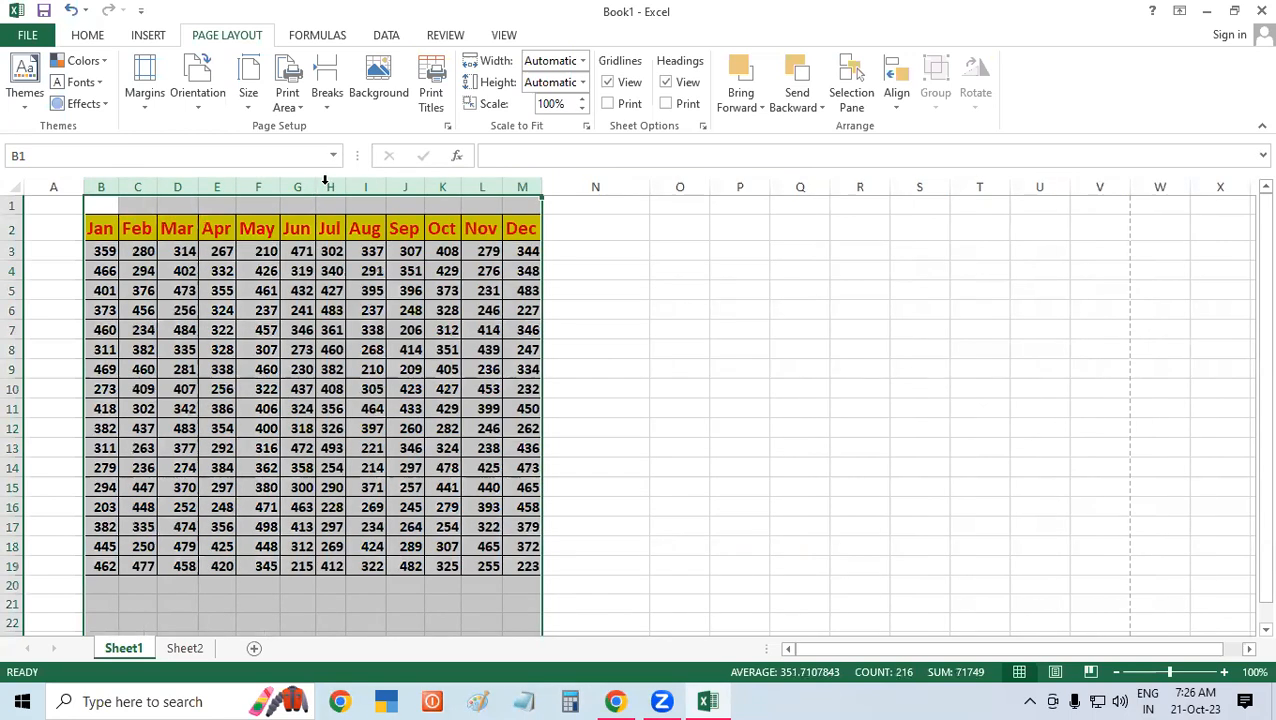
left_click(620, 240)
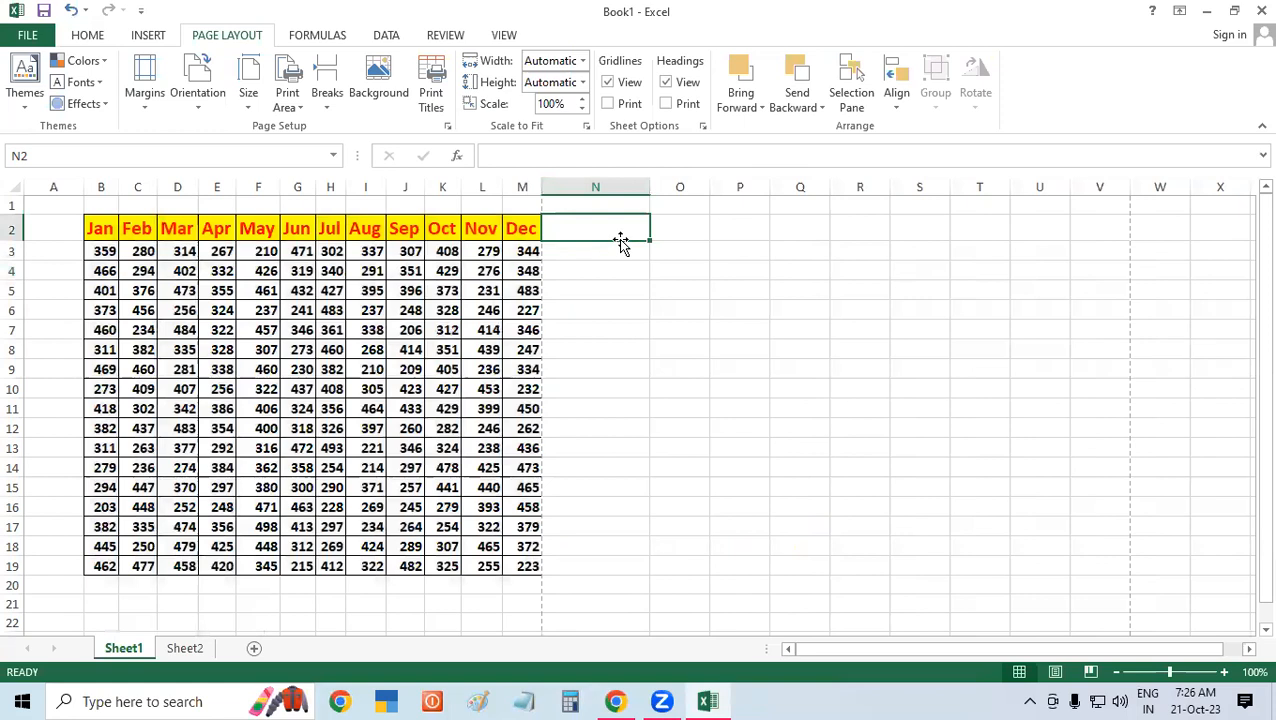
Step: Check the narrowed Jan–Dec table in the print preview and return to the sheet
left_click(27, 36)
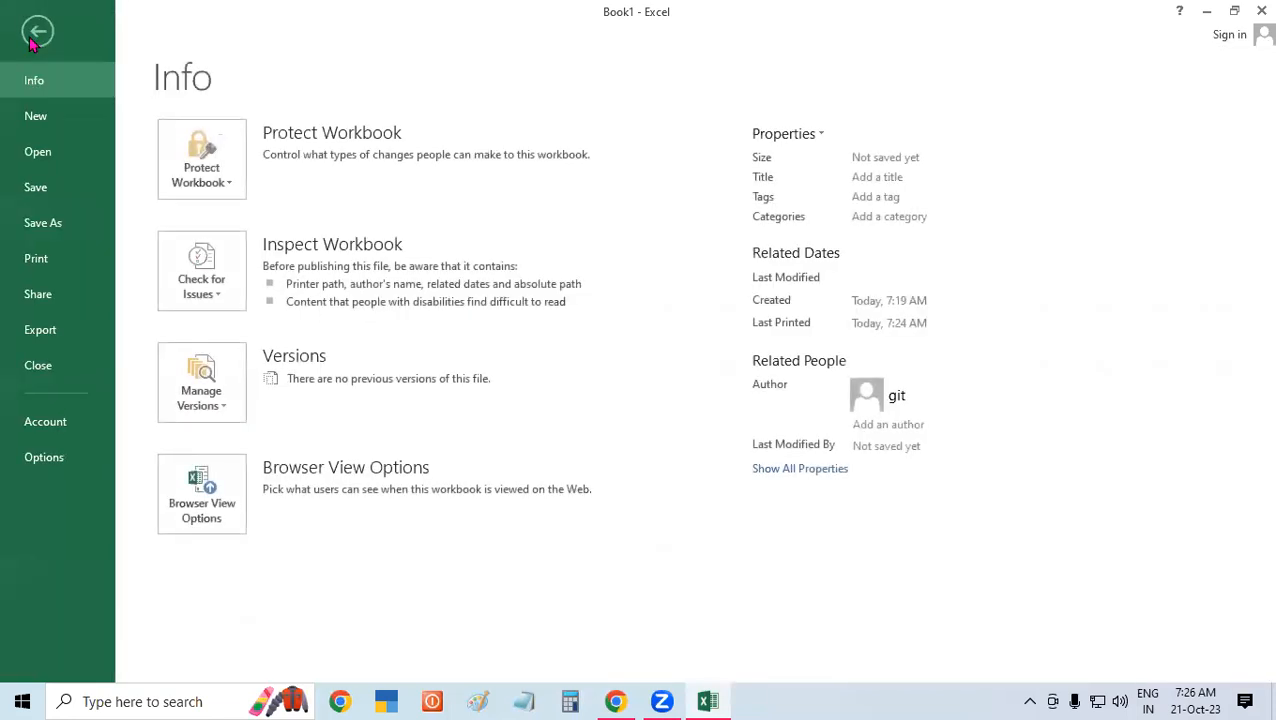
left_click(63, 261)
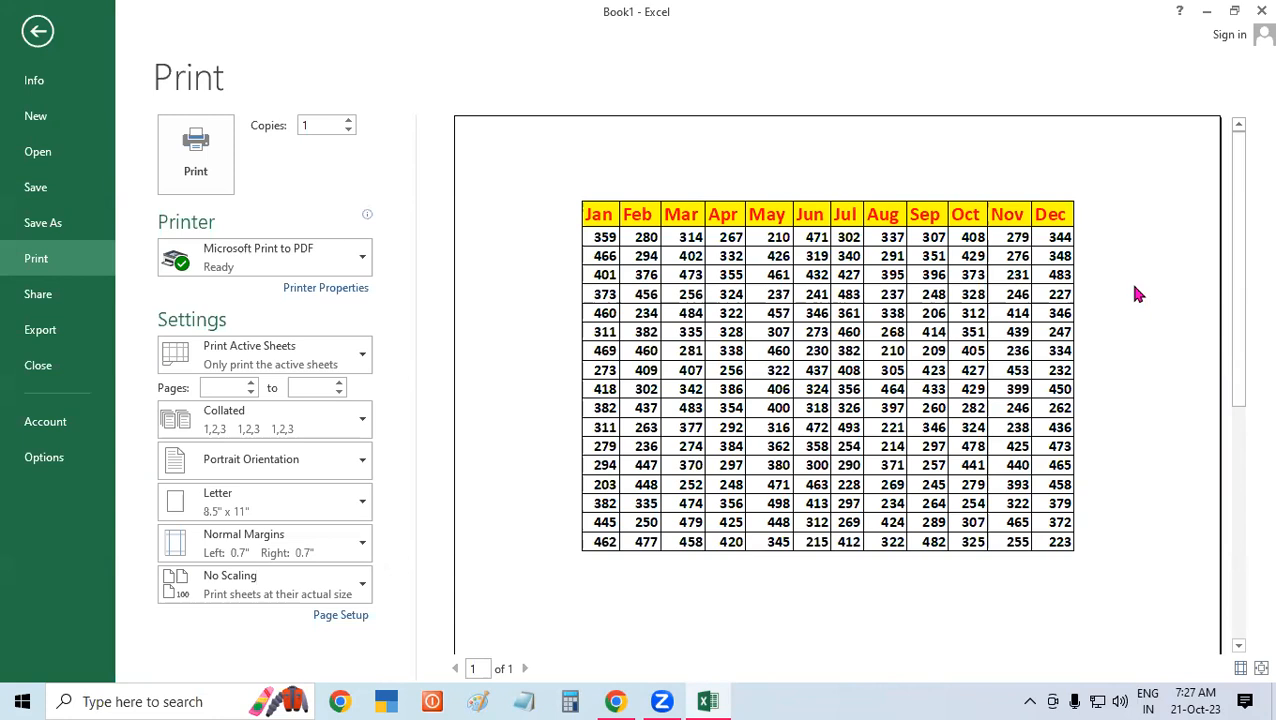
left_click(46, 38)
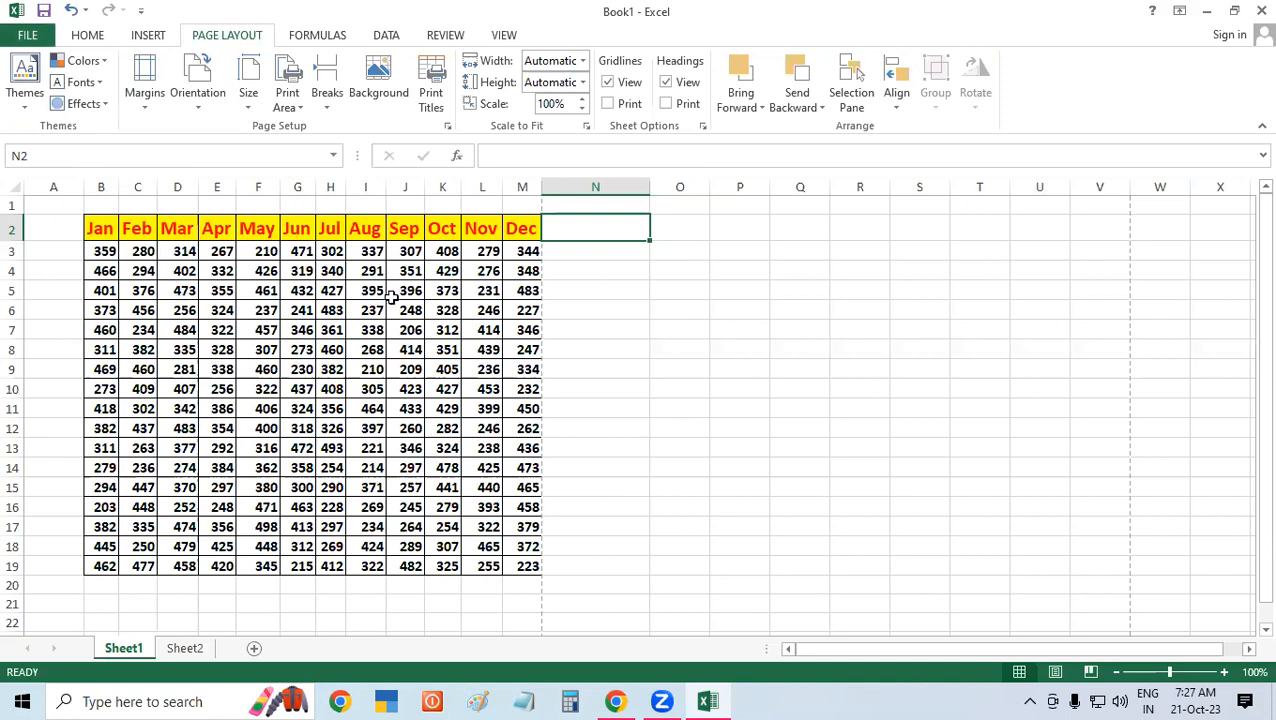
Step: Extend the table by filling the Nov and Dec columns, L2:M19, across through column P
left_click_drag(482, 228, 798, 552)
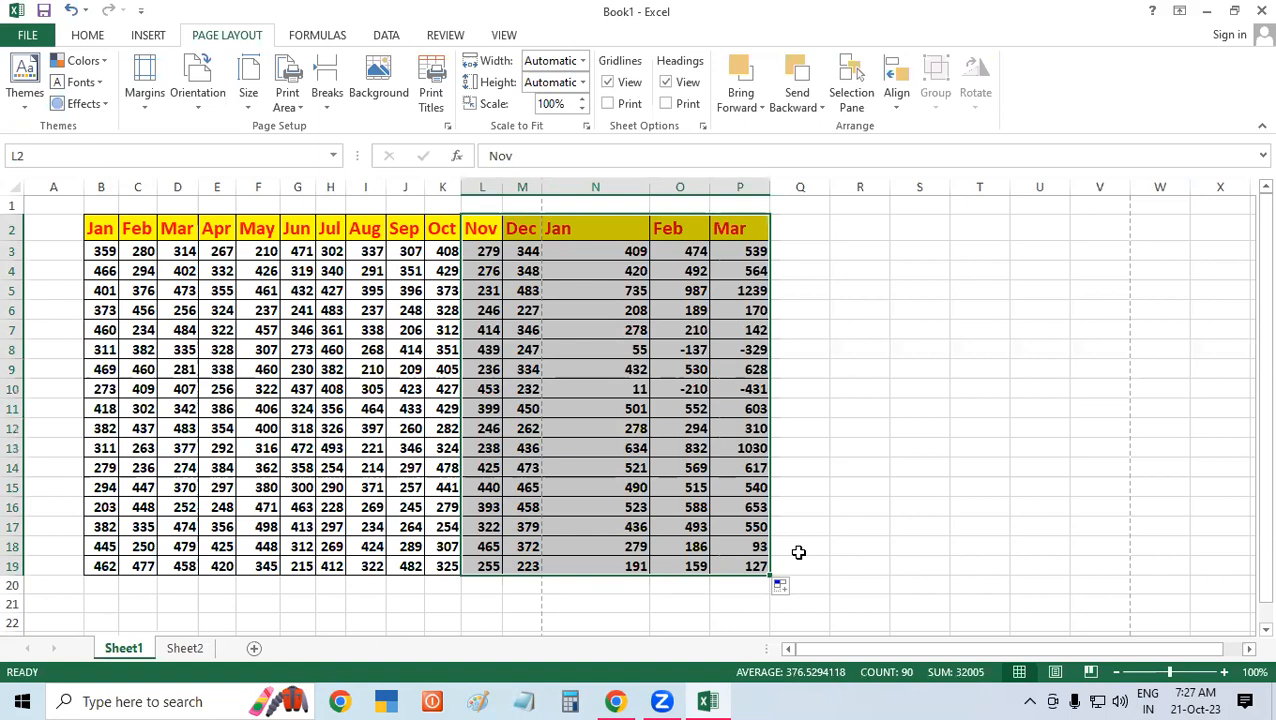
left_click(872, 372)
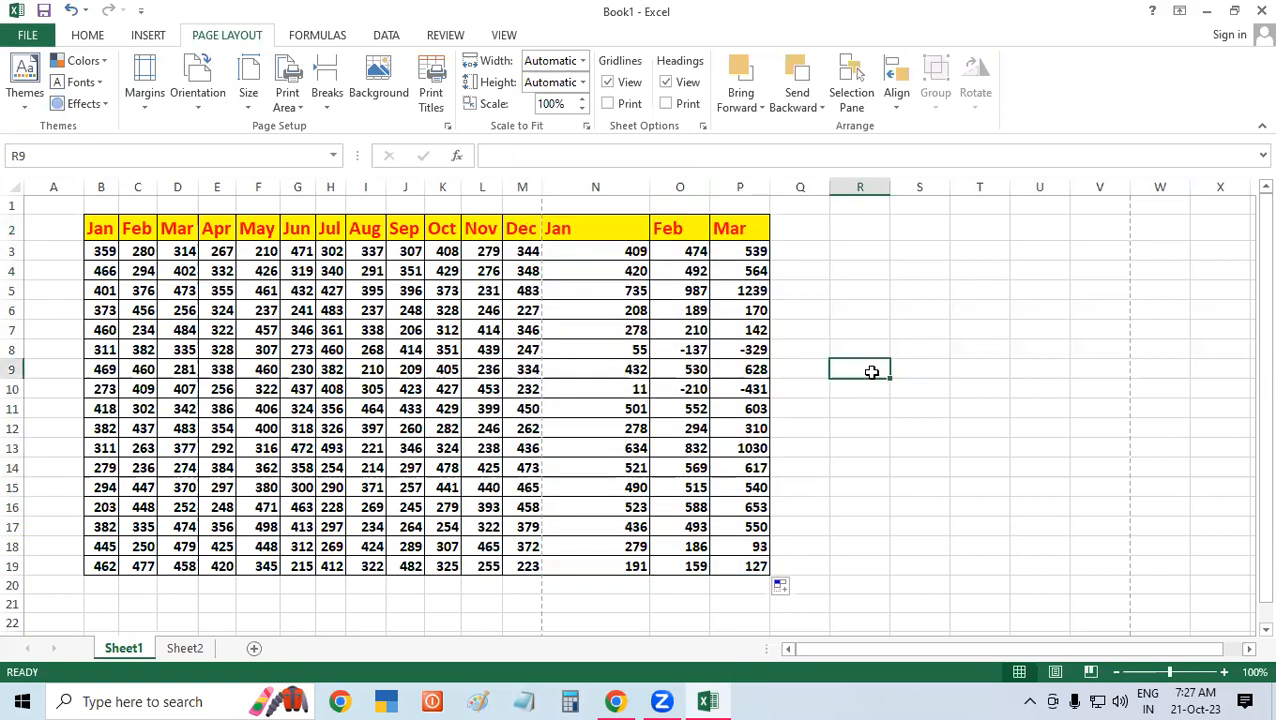
Step: Preview the first printed page of the widened table and return to the sheet
left_click(27, 36)
left_click(68, 256)
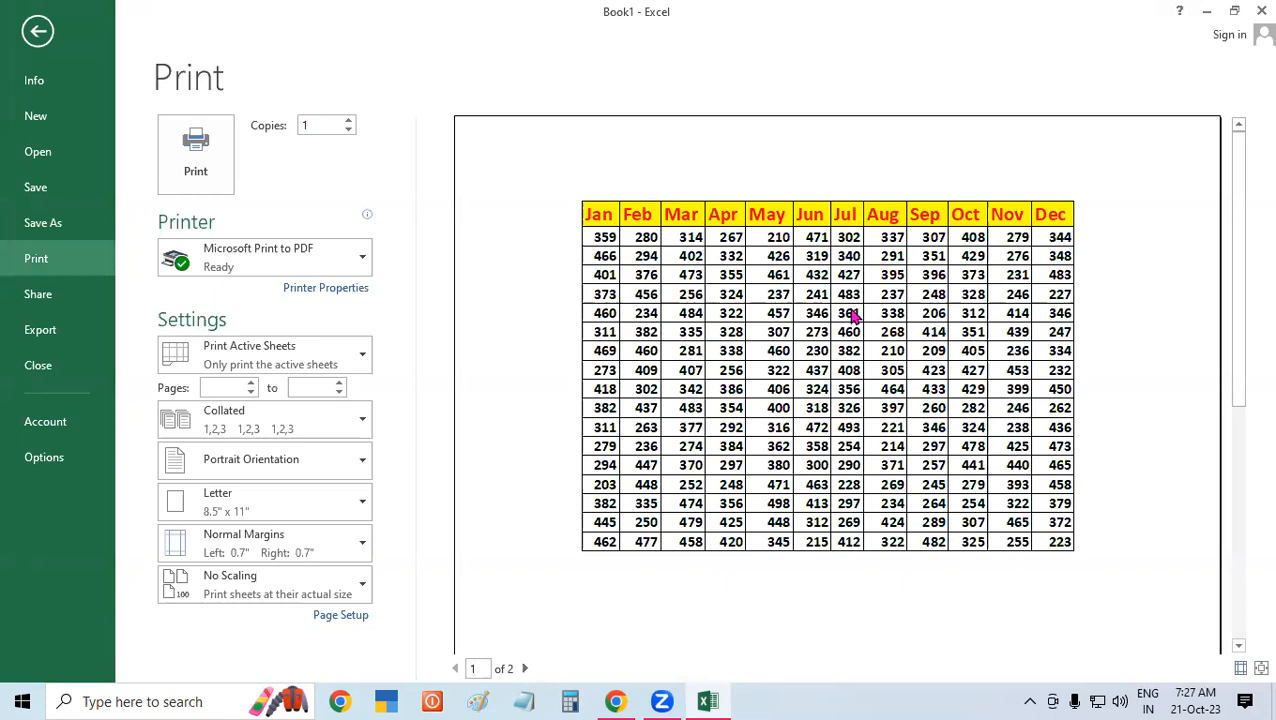
left_click(38, 31)
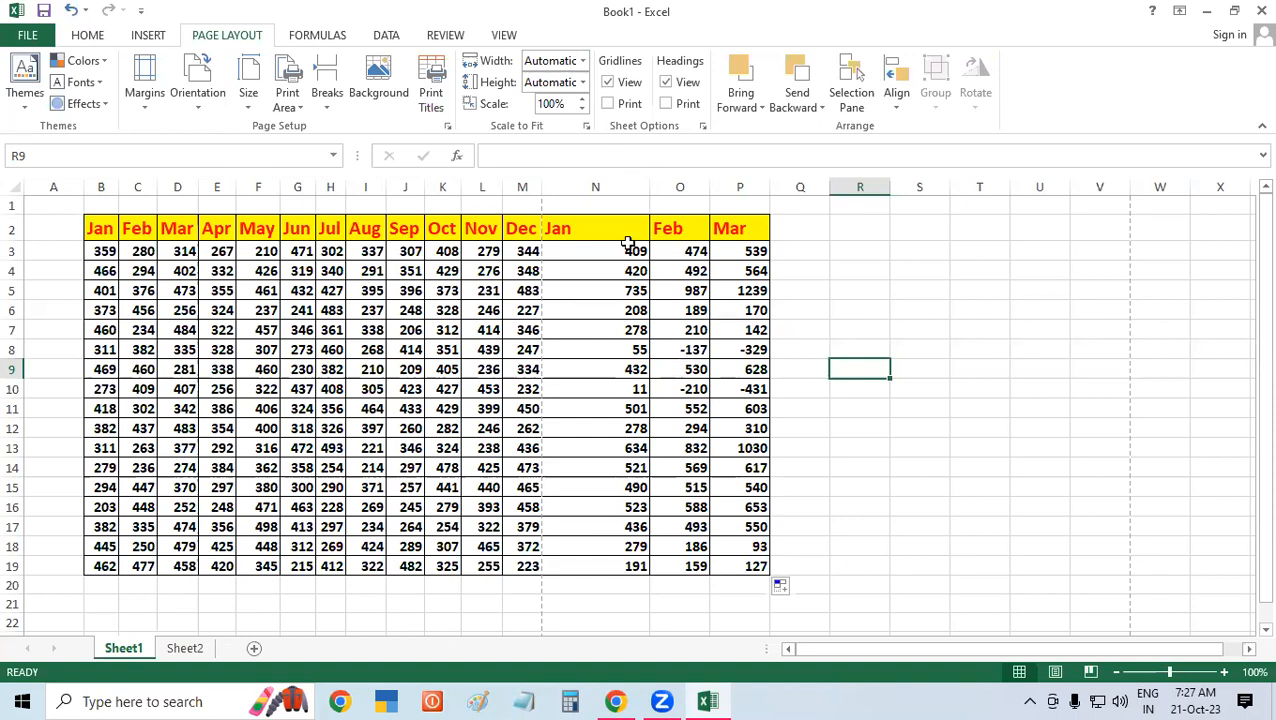
Step: Highlight each added Jan, Feb and Mar column in N:P, and examine the second page of the print preview
left_click_drag(602, 234, 592, 586)
left_click_drag(679, 232, 685, 548)
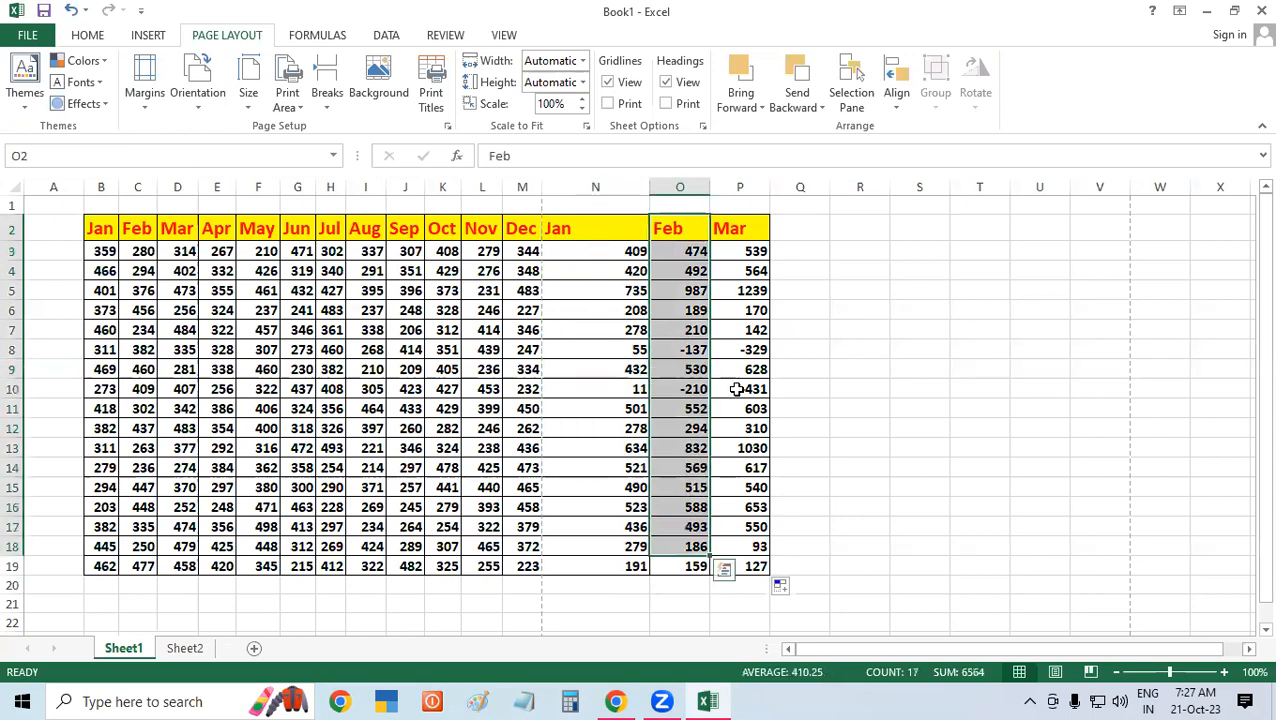
left_click_drag(735, 232, 738, 567)
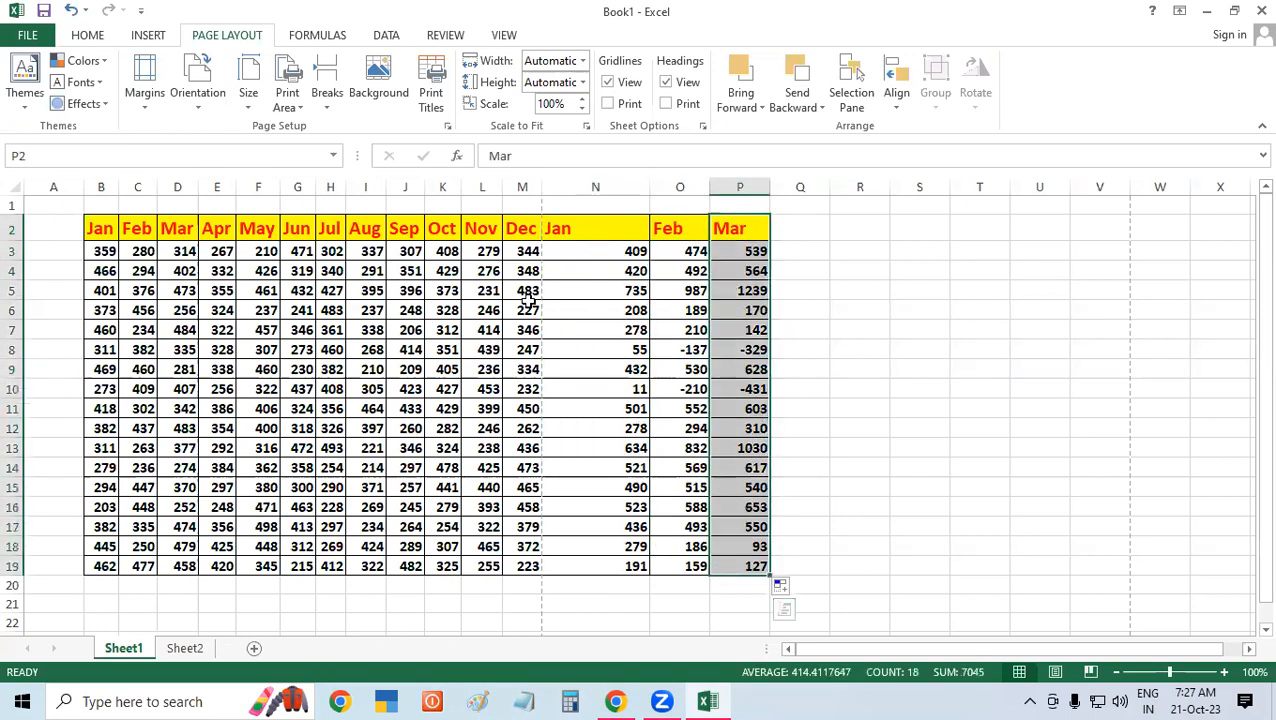
left_click(28, 35)
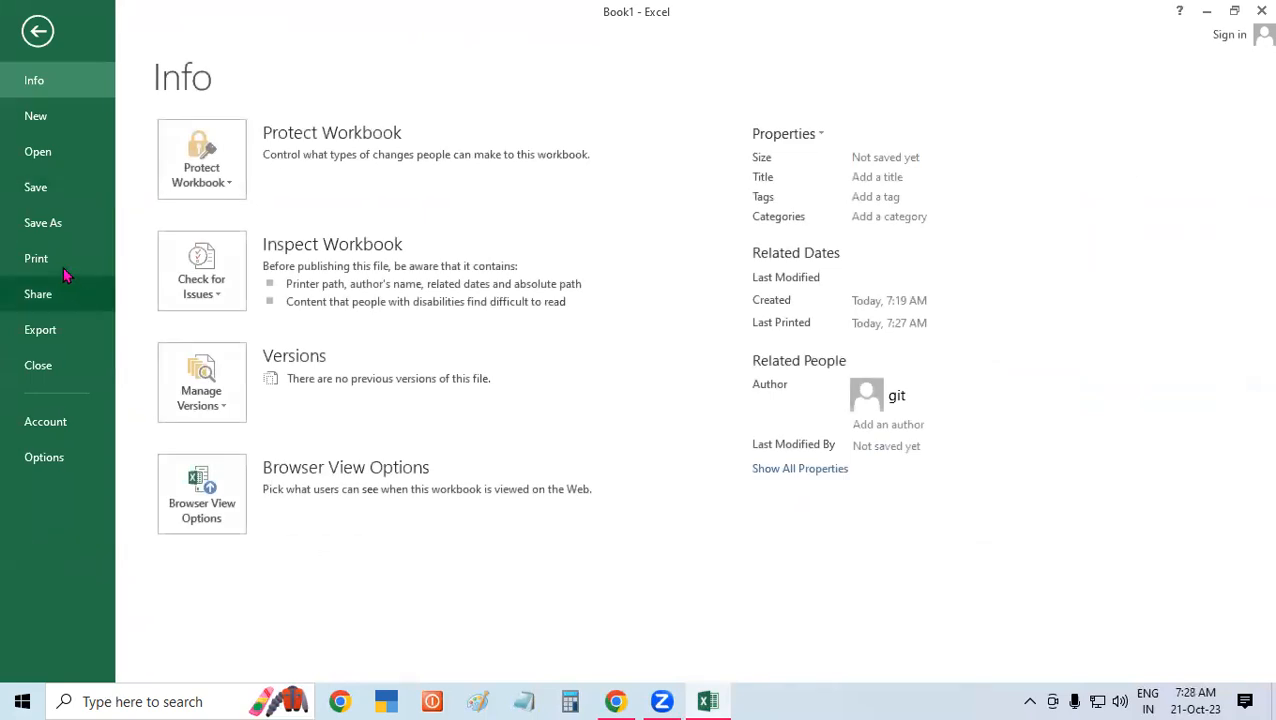
left_click(36, 259)
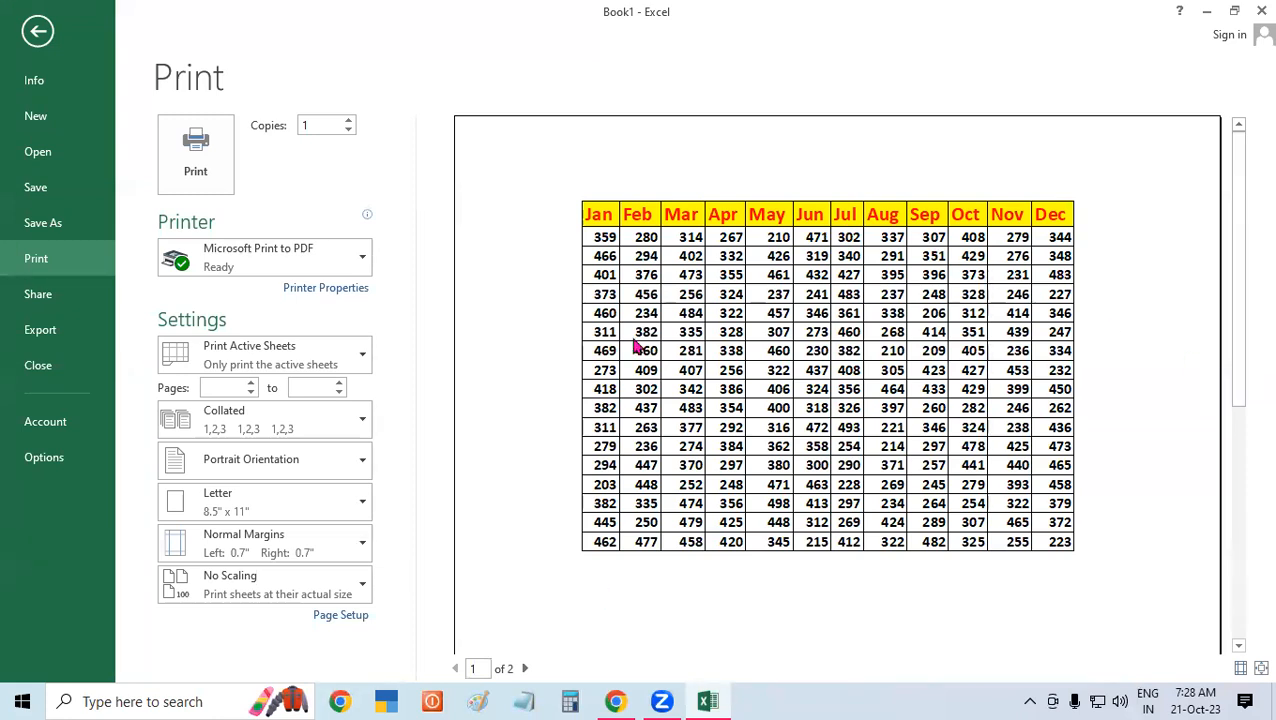
left_click(525, 669)
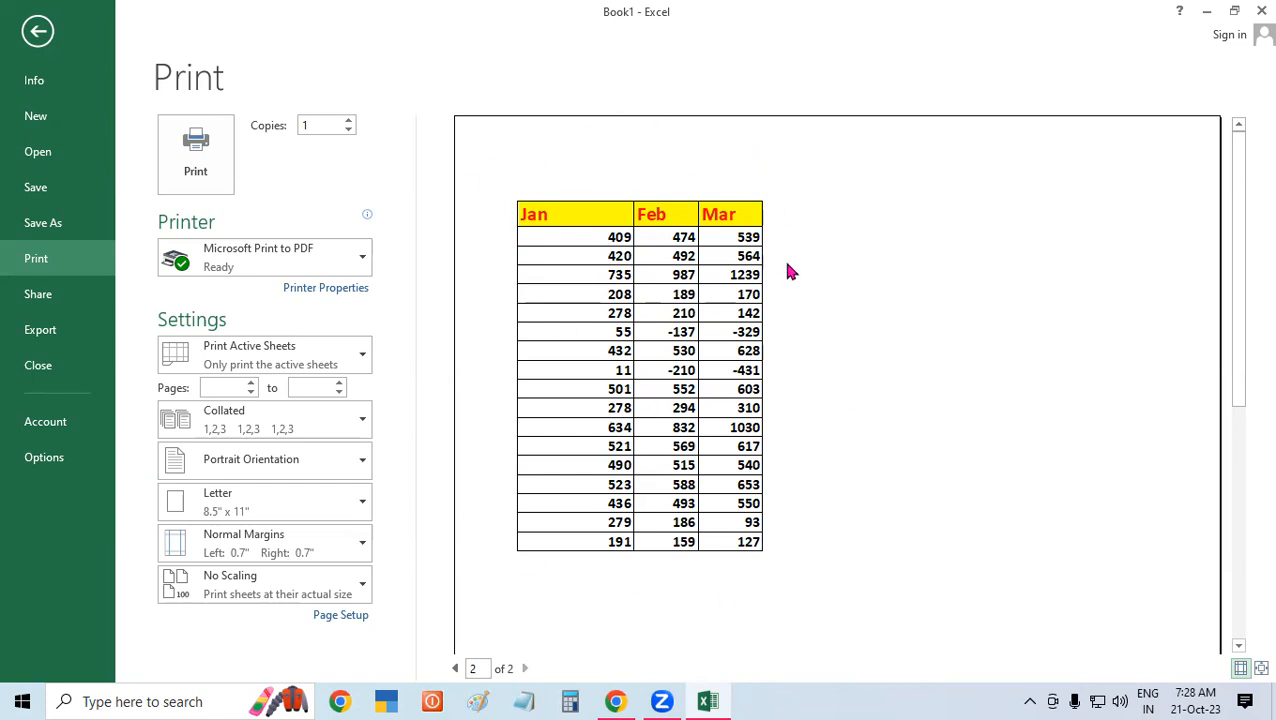
left_click(37, 33)
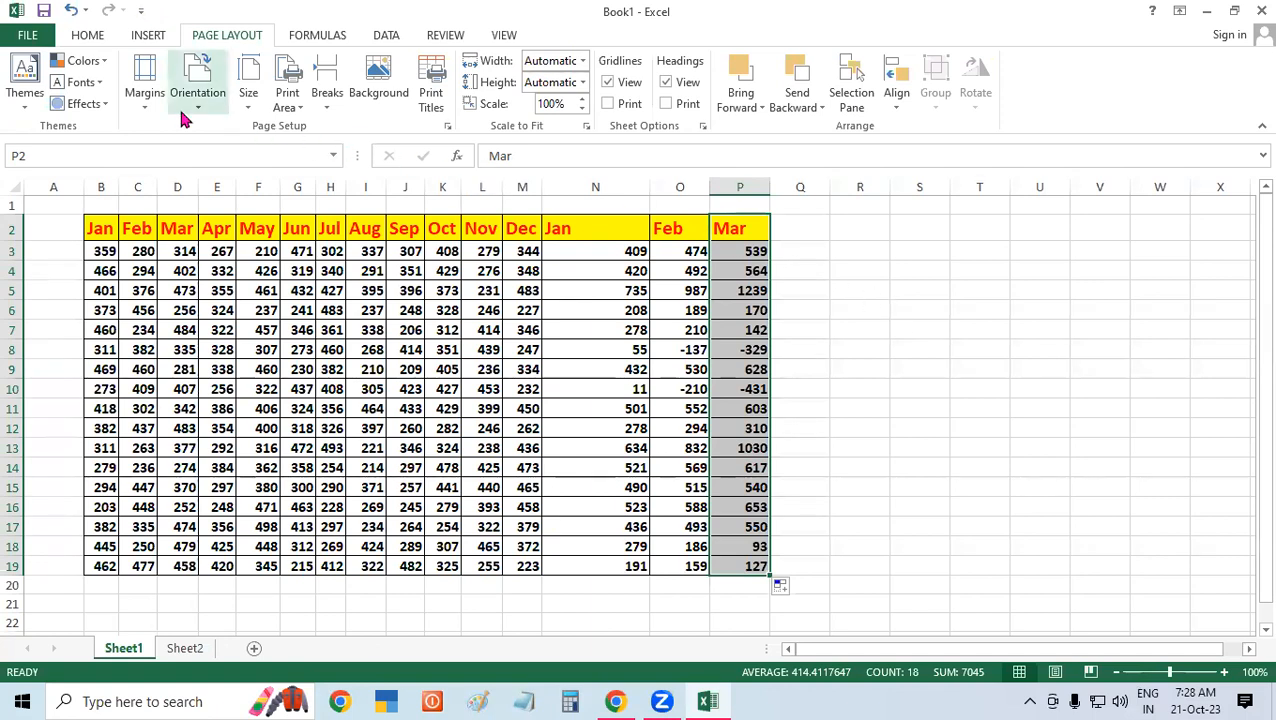
Step: Set the sheet's page orientation to Landscape
left_click(874, 289)
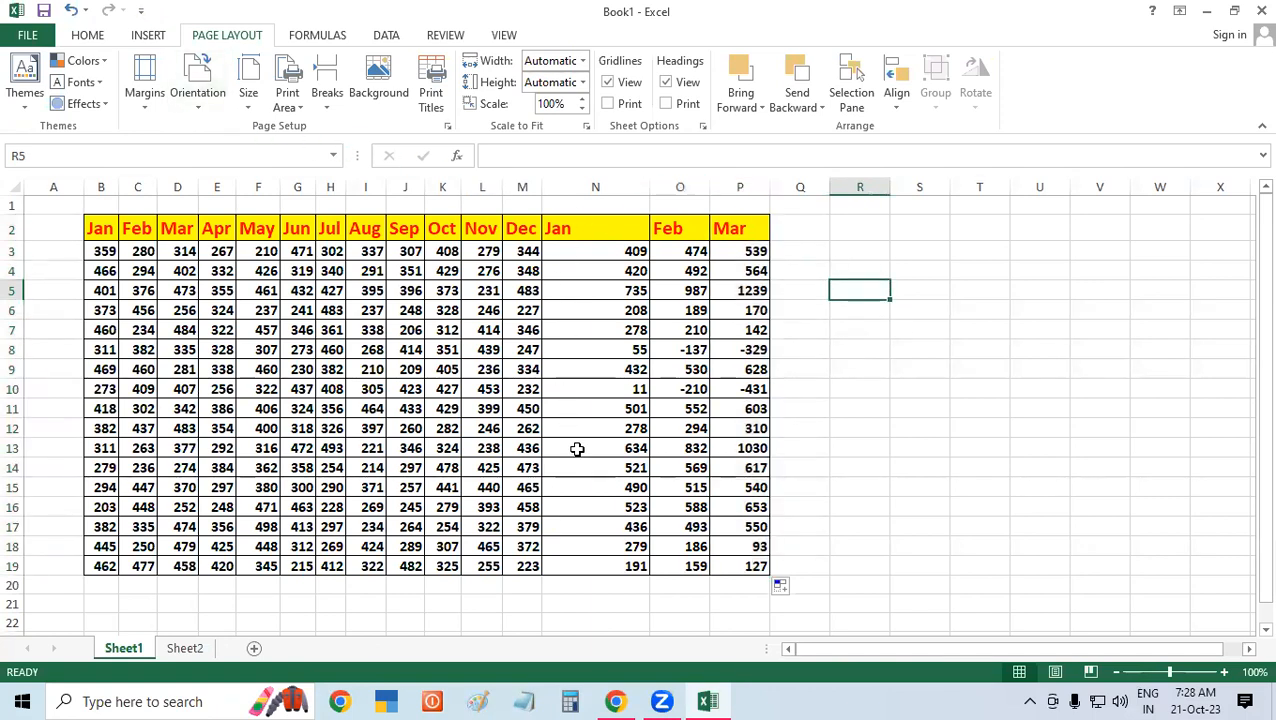
left_click(198, 102)
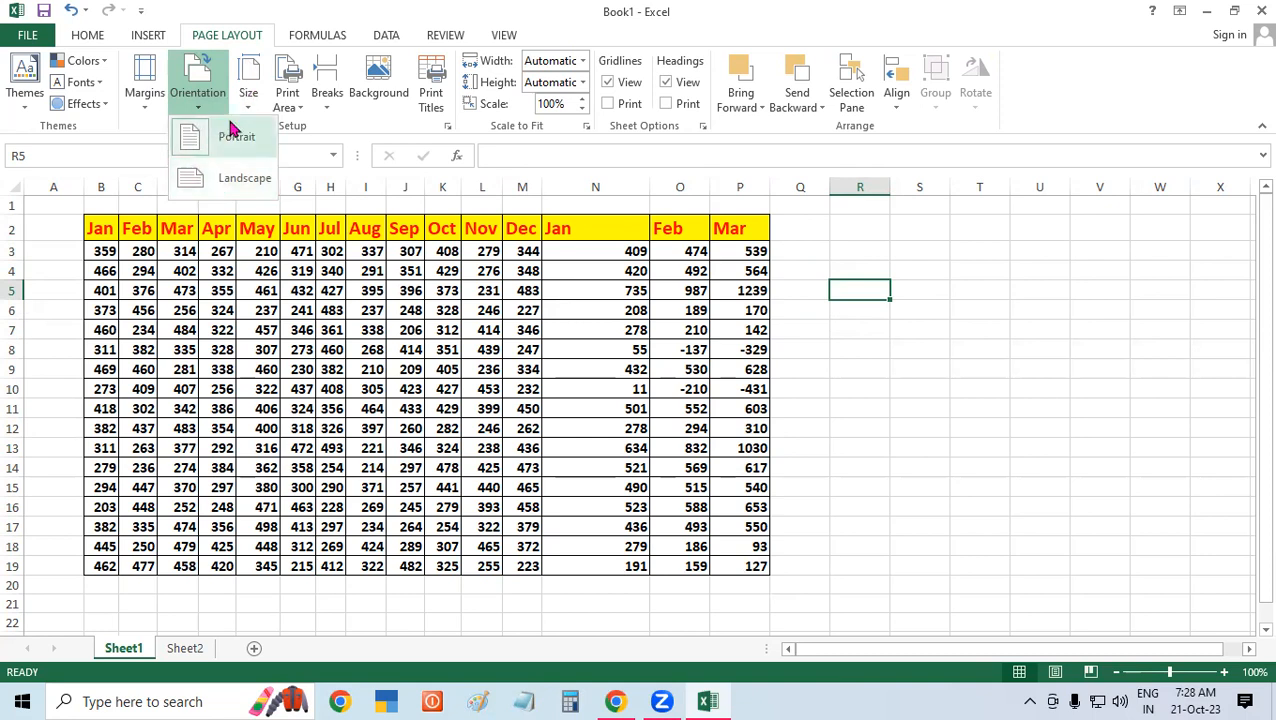
left_click(224, 177)
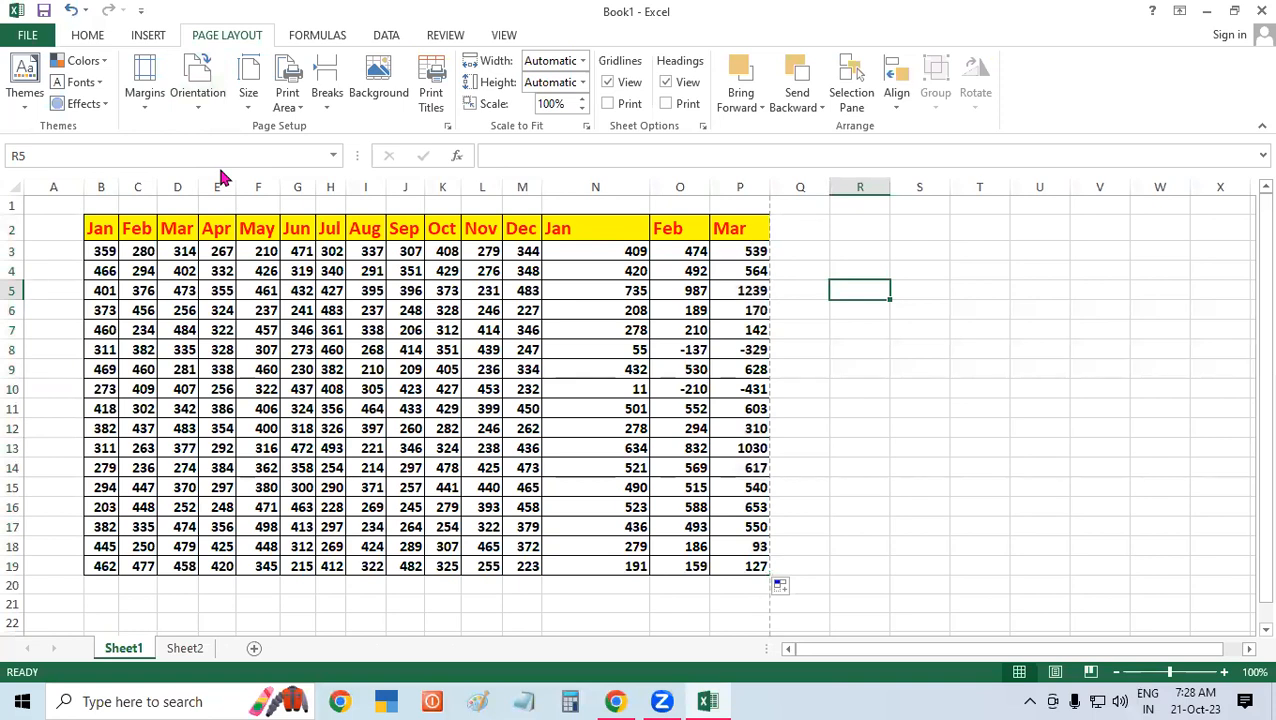
Step: Examine the landscape print preview across to the page's far edge, and return to the sheet
left_click(27, 35)
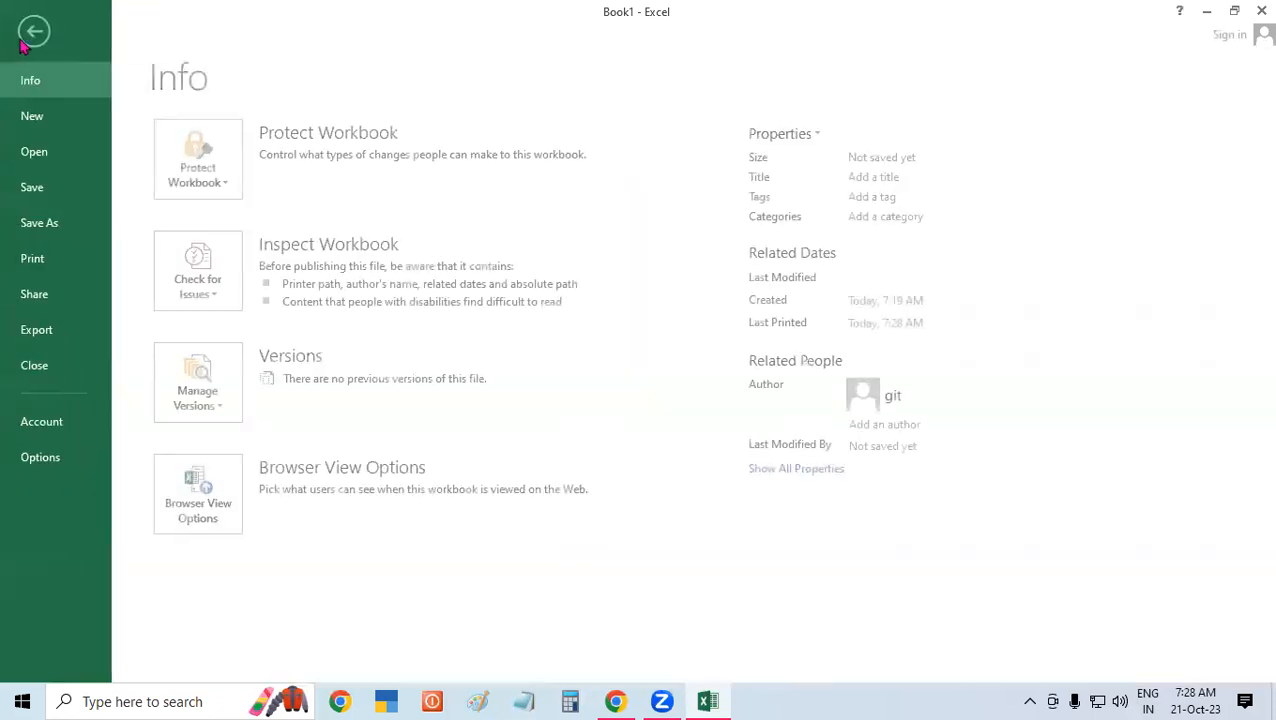
left_click(34, 262)
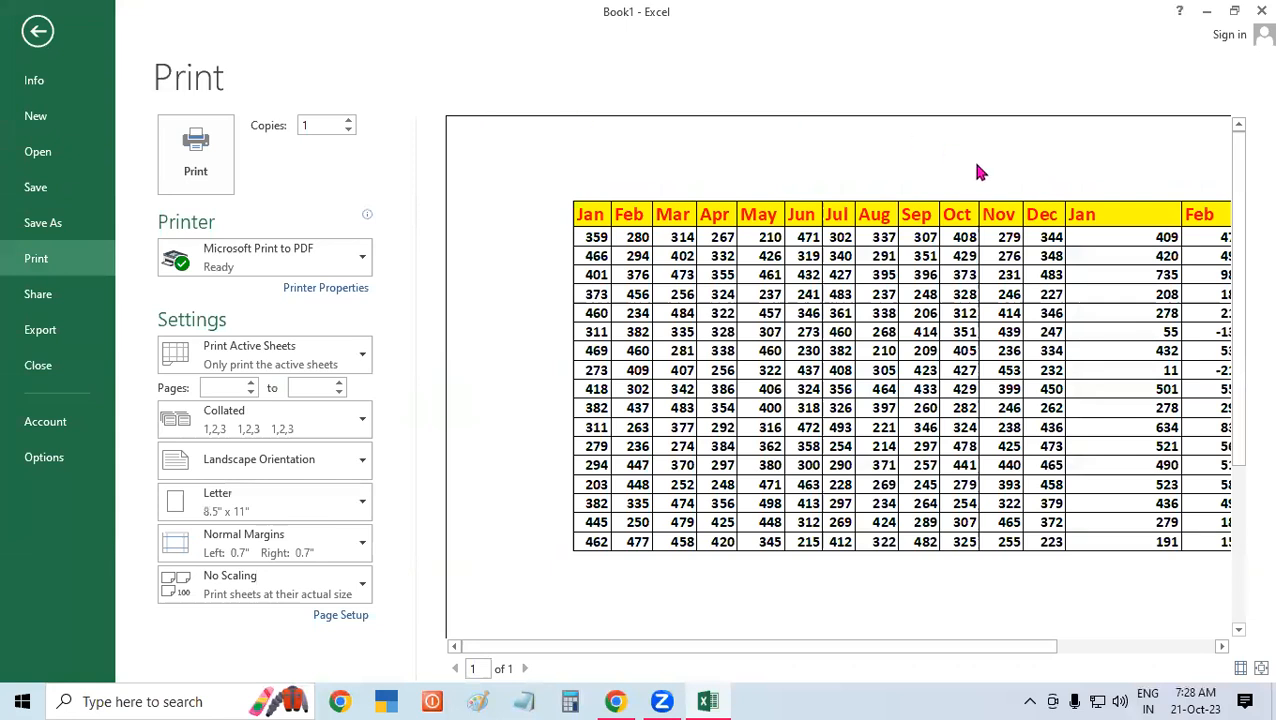
left_click(1014, 644)
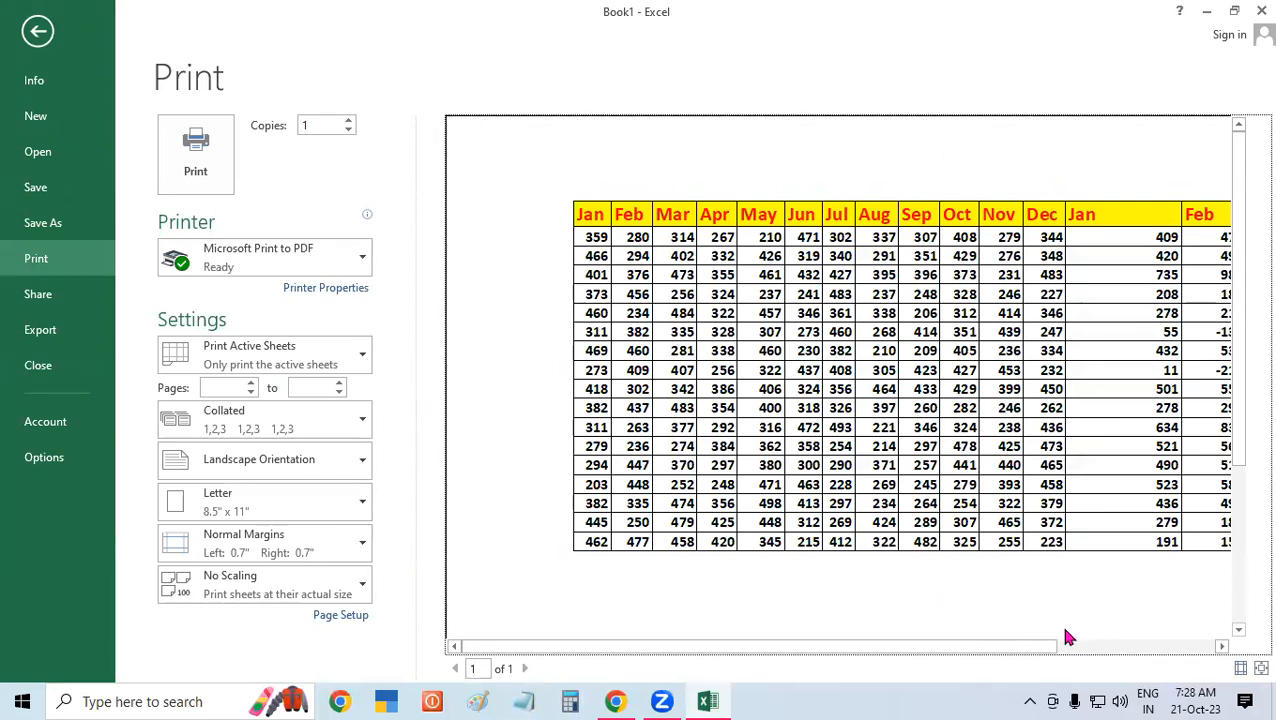
left_click_drag(1057, 648, 1130, 650)
left_click(1222, 647)
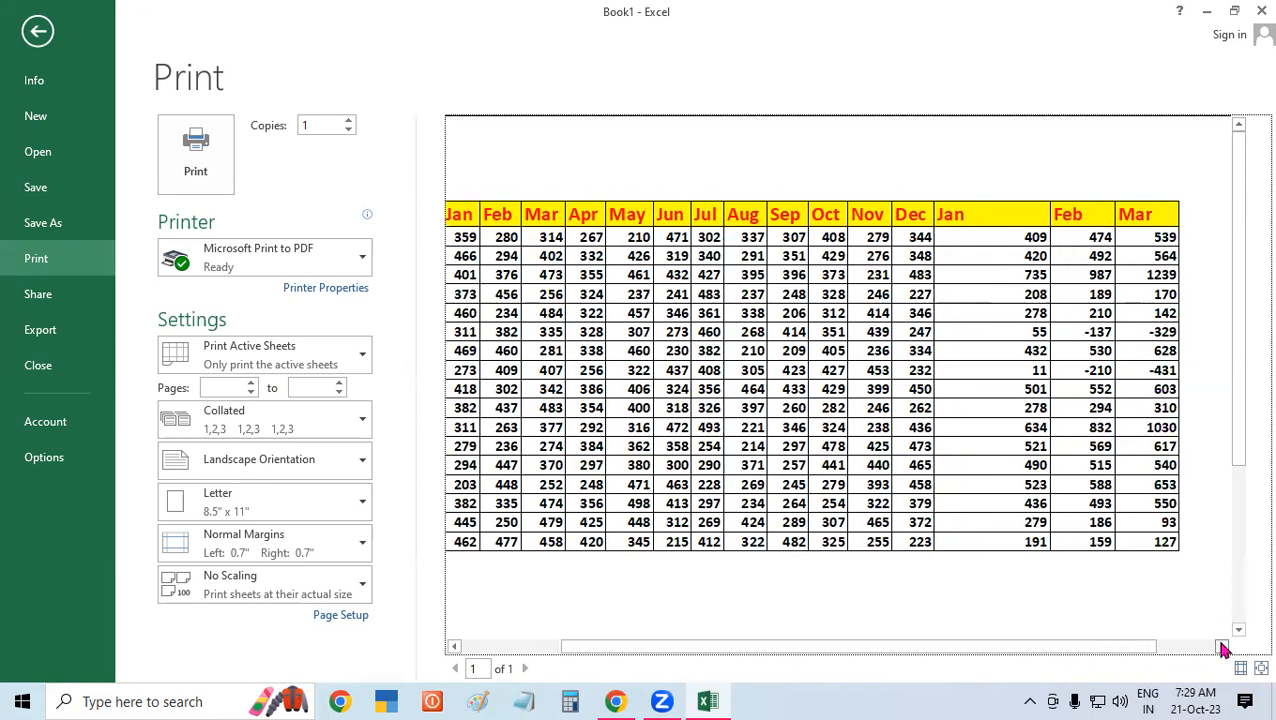
left_click(1223, 647)
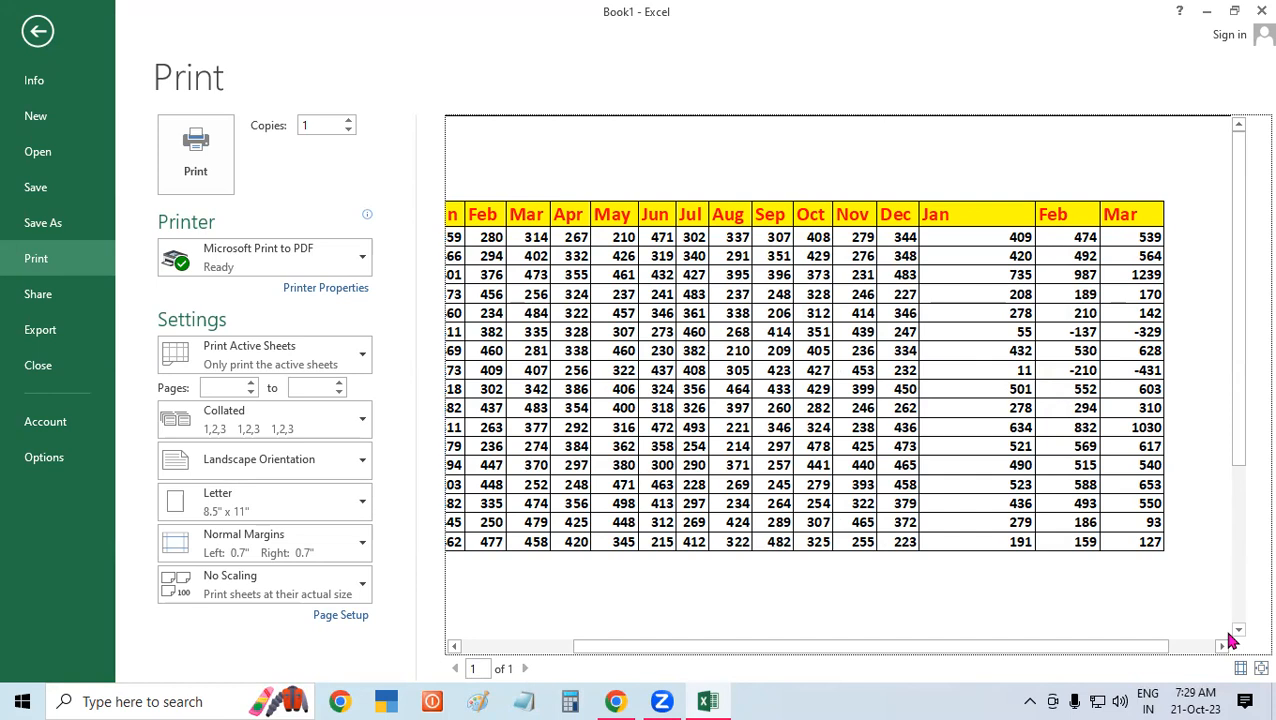
left_click(31, 33)
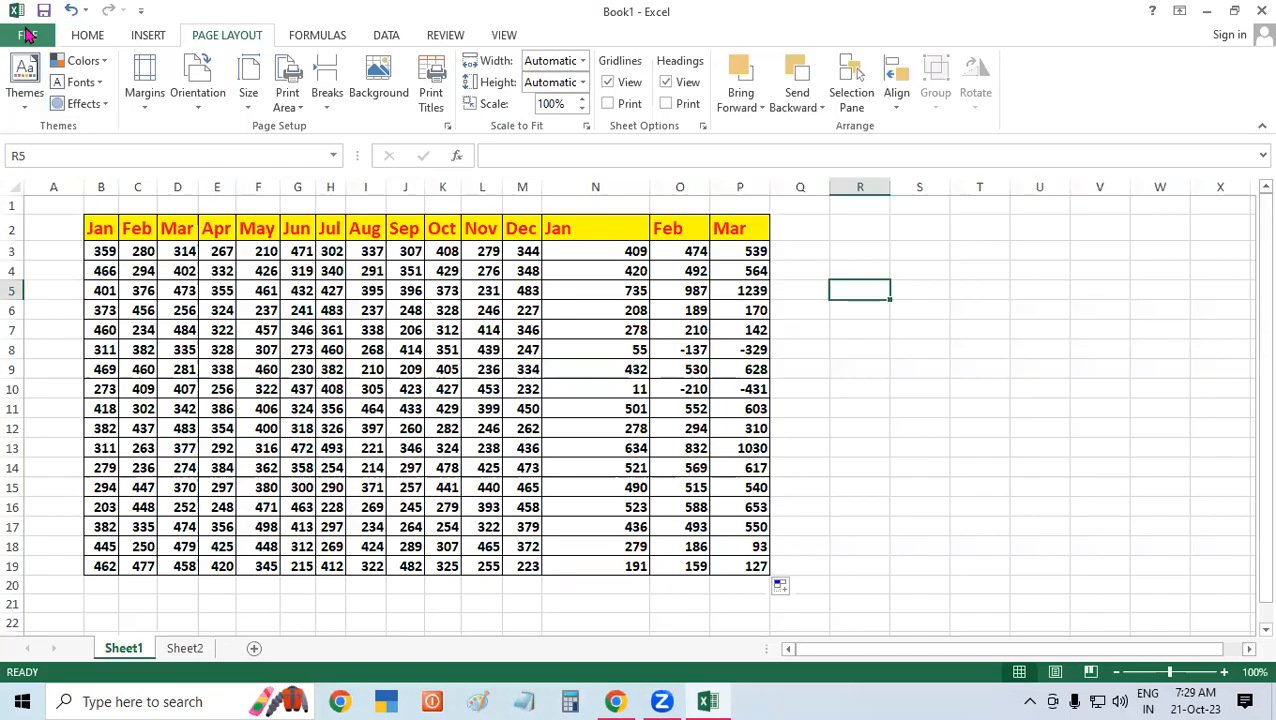
Step: Select cell Q2 beside the table's last column, and check the print preview again before returning to the sheet
left_click(742, 273)
left_click(781, 236)
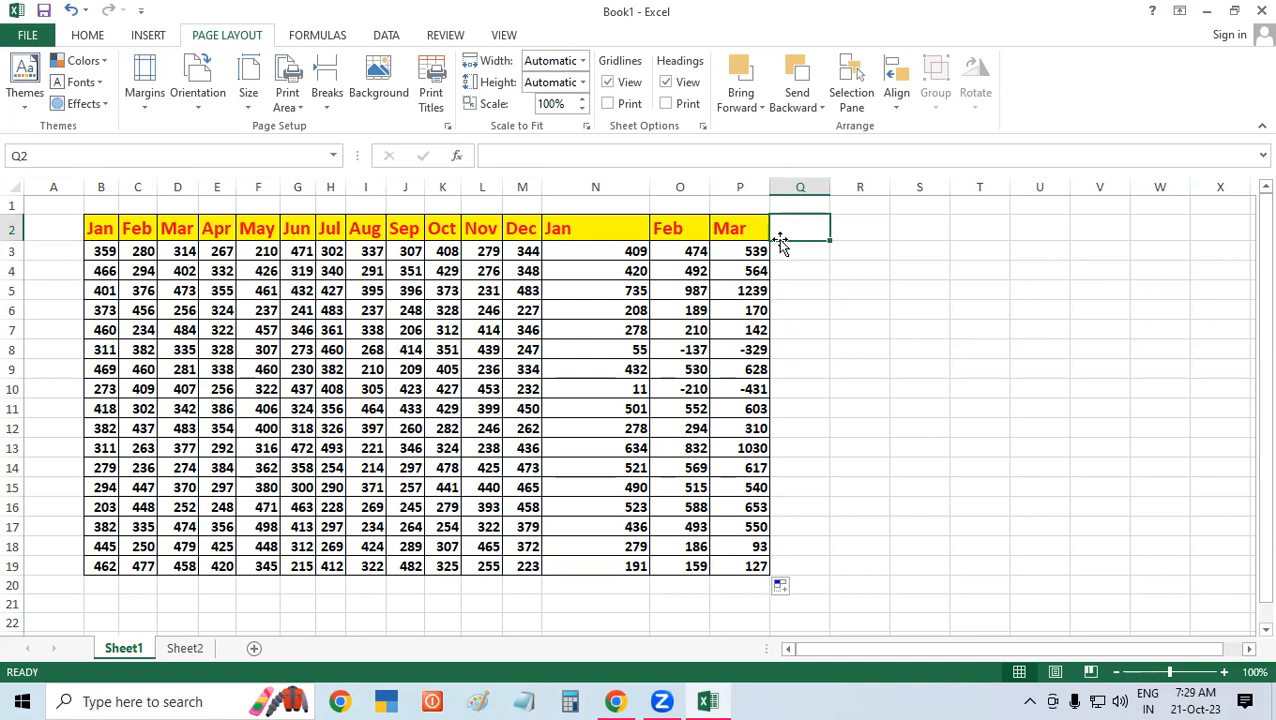
left_click(28, 35)
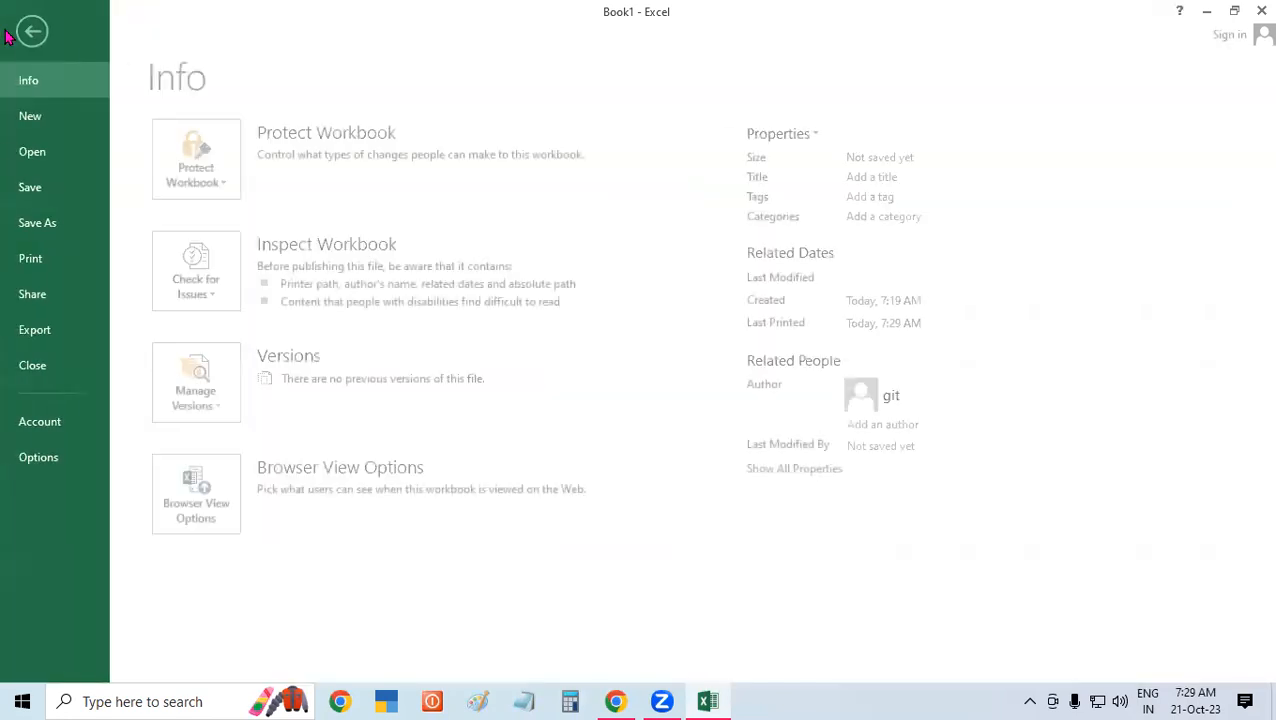
left_click(48, 266)
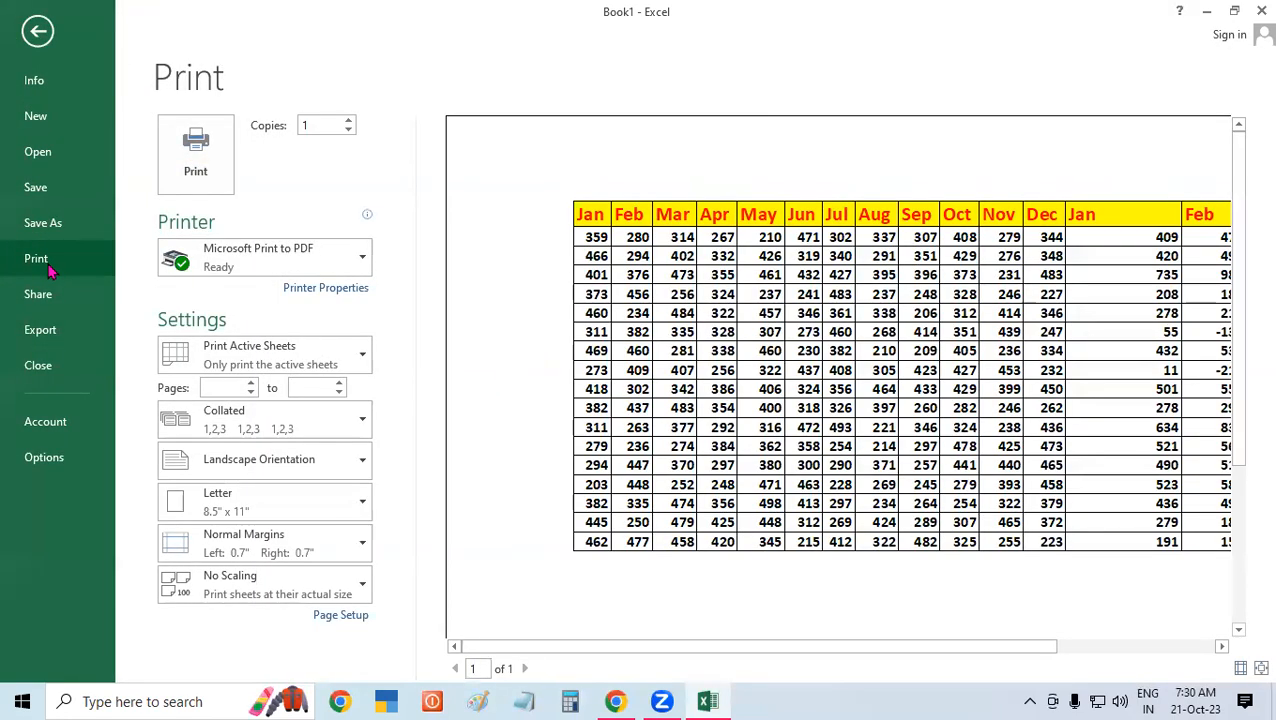
left_click(36, 36)
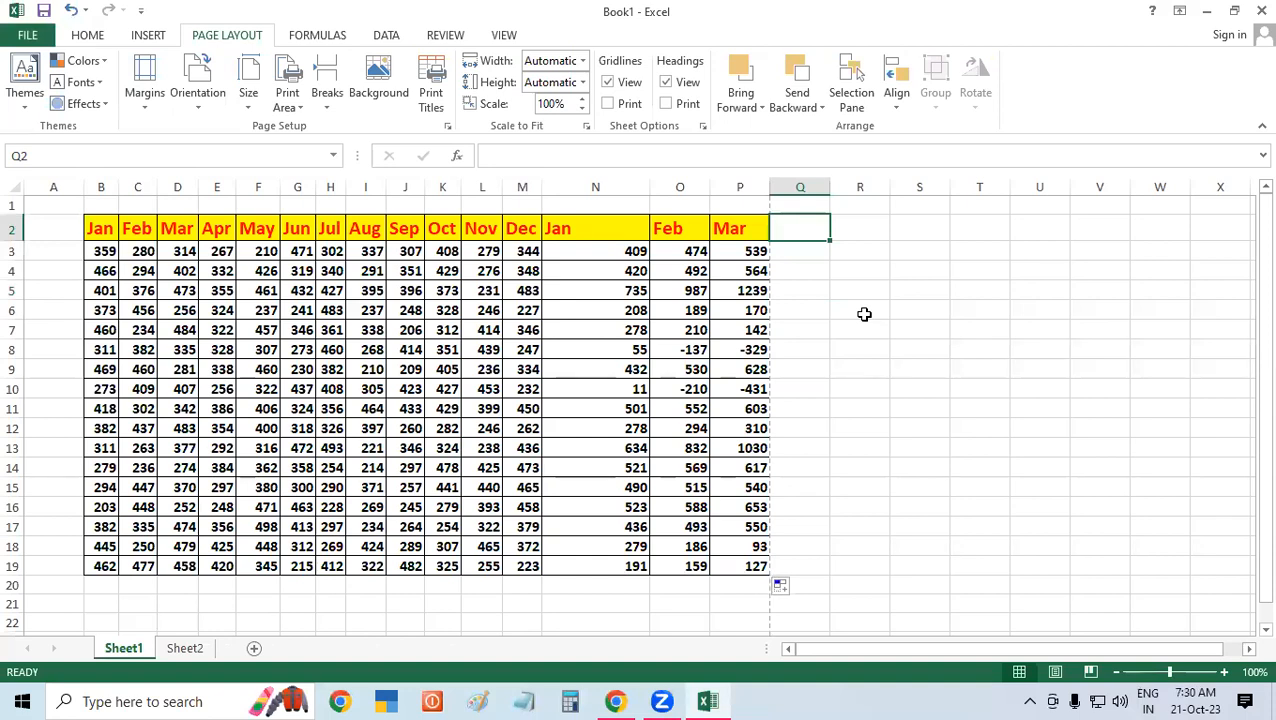
Step: Select cells in row 2 out to X2, and inspect the unused space beside the last Mar column in the print preview
left_click(64, 228)
left_click(1225, 230)
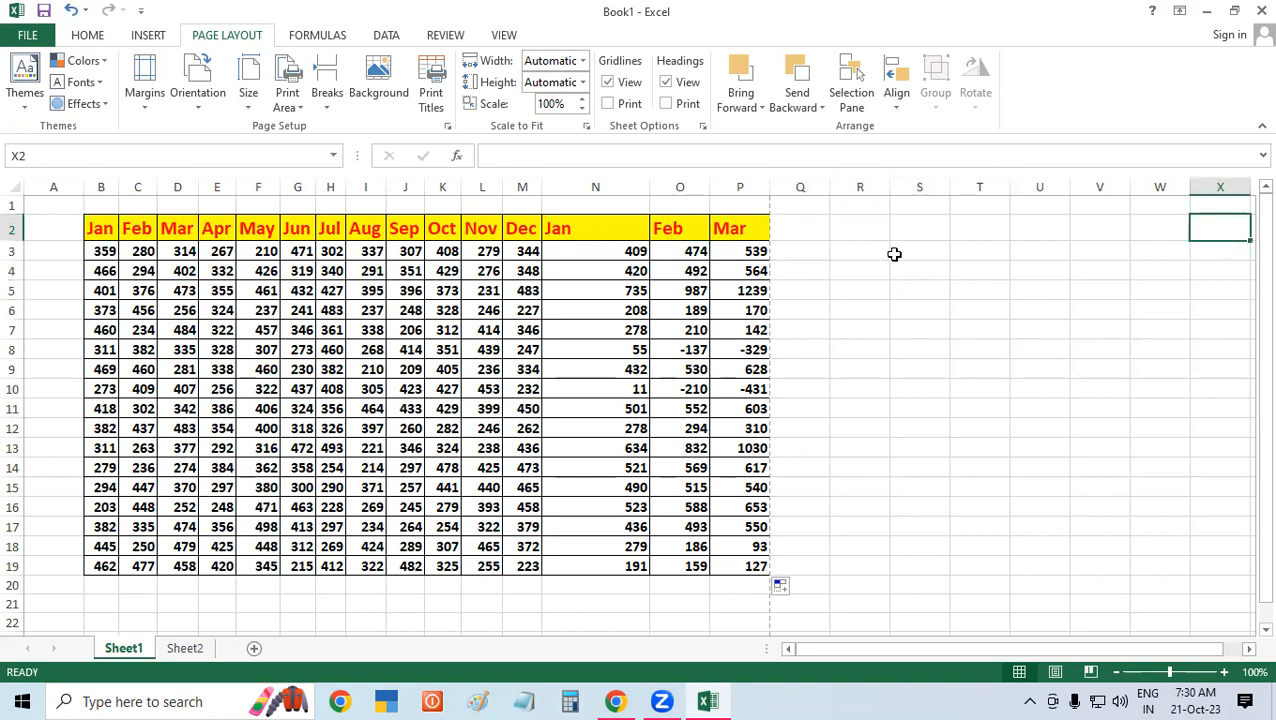
left_click(30, 40)
left_click(57, 259)
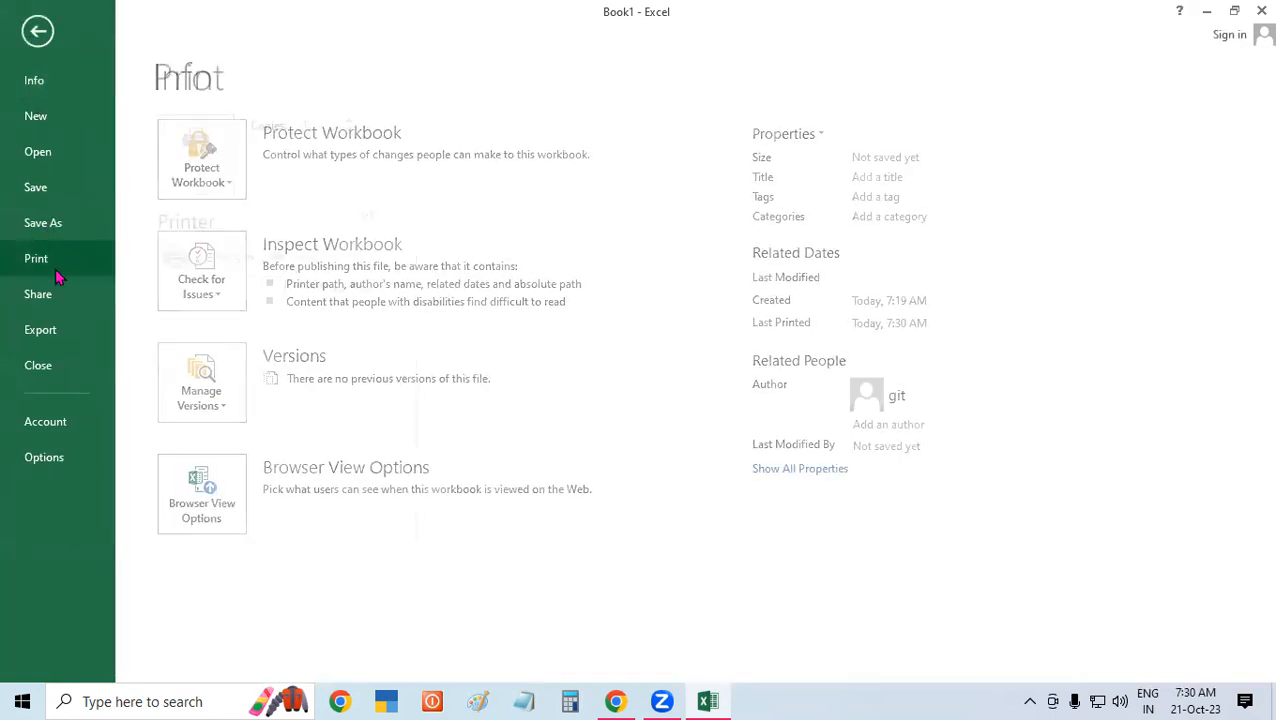
left_click_drag(1026, 646, 1215, 645)
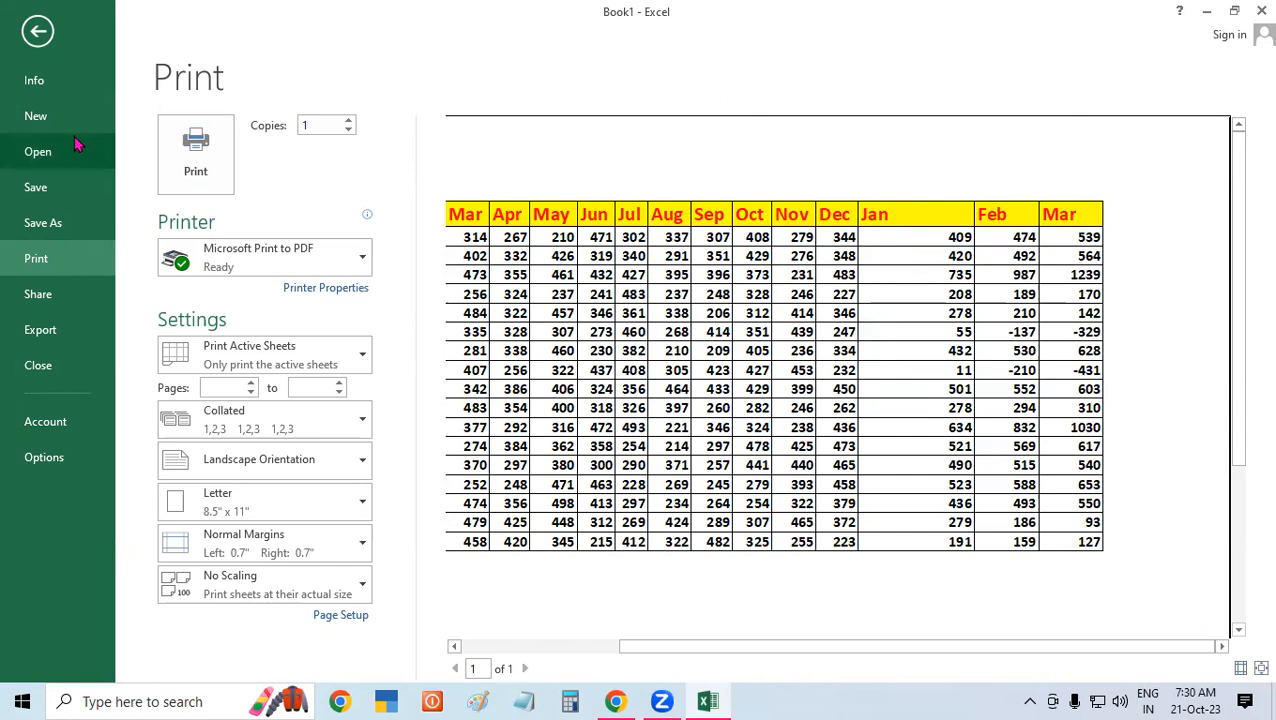
left_click(50, 32)
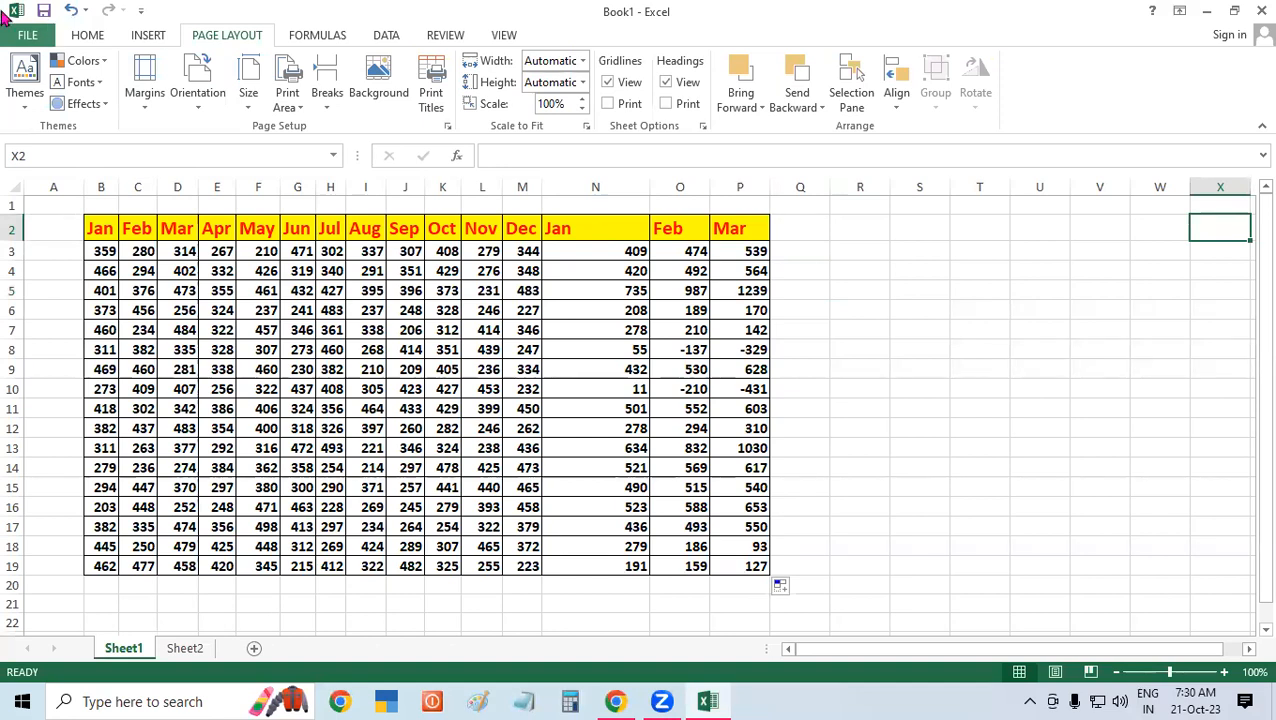
Step: Extend the table by filling the last Feb and Mar columns, O2:P19, across through column U
scroll(500, 295, "down", 1)
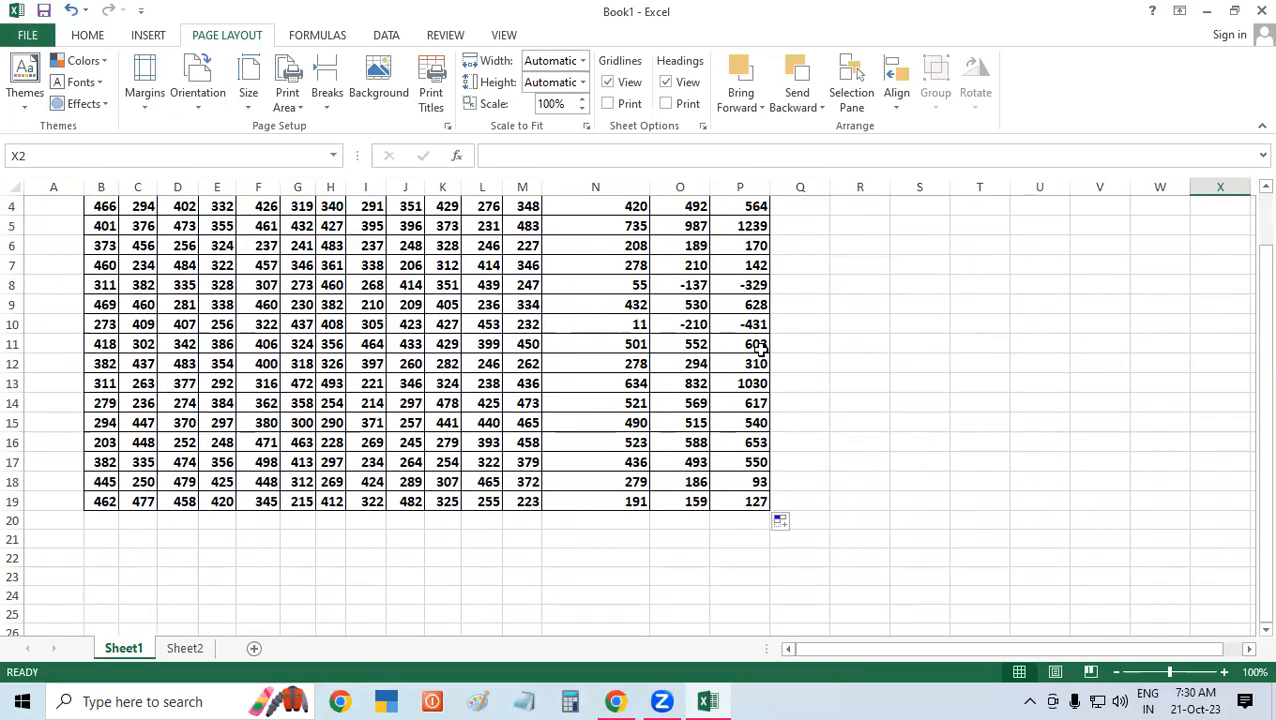
scroll(620, 400, "down", 1)
left_click_drag(1261, 375, 1258, 228)
mouse_move(691, 231)
left_mouse_down()
mouse_move(700, 370)
mouse_move(773, 572)
mouse_move(1053, 548)
left_mouse_up()
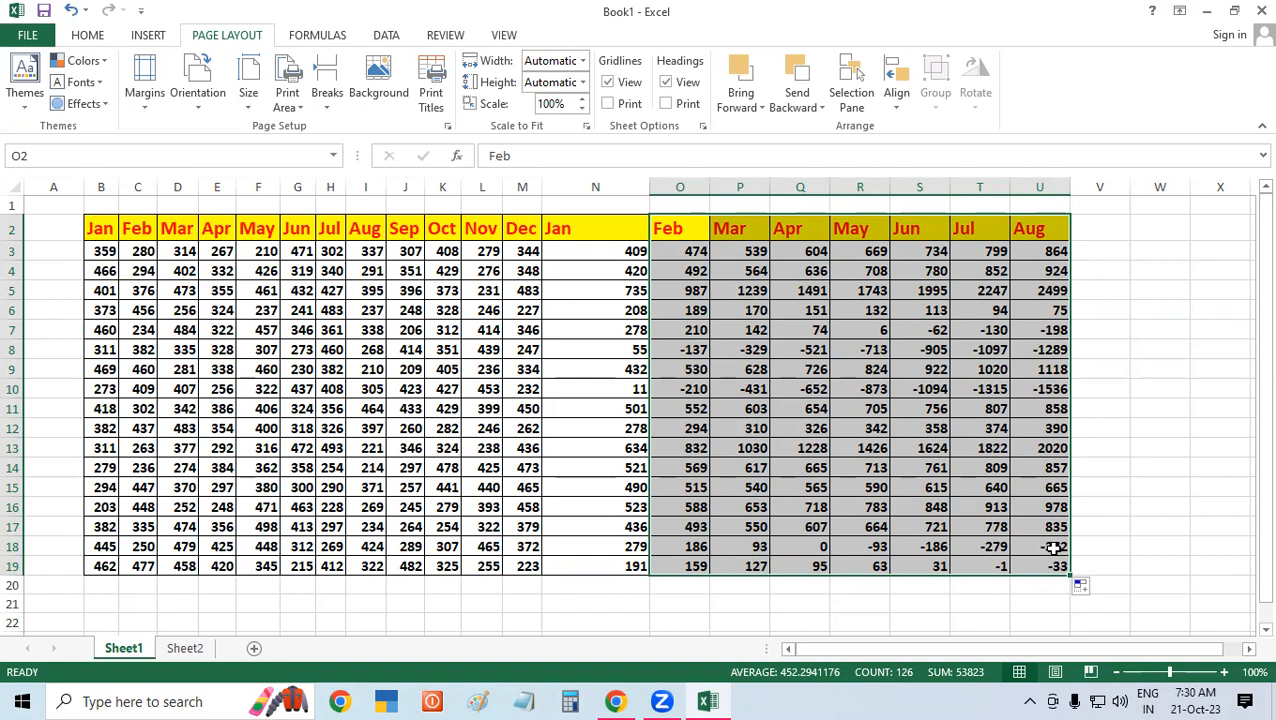
left_click(1160, 298)
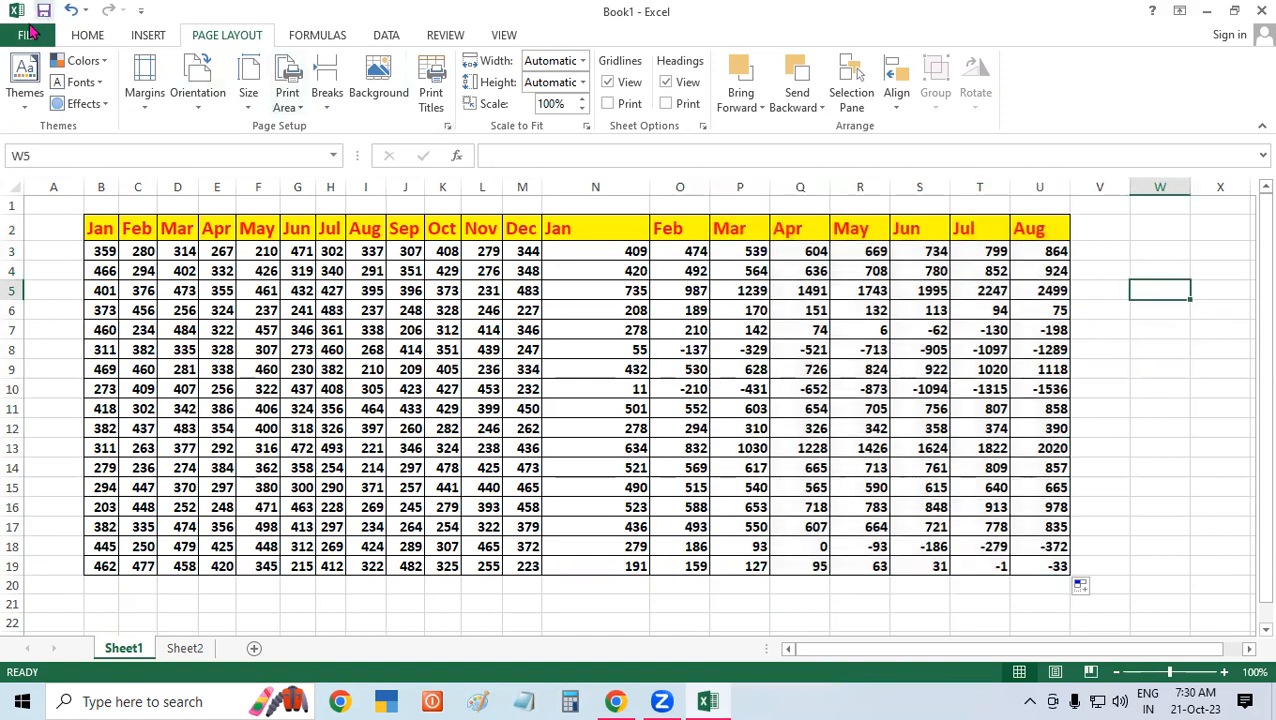
Step: Preview the first printed page of the table extended to column U, and return to the sheet
left_click(29, 38)
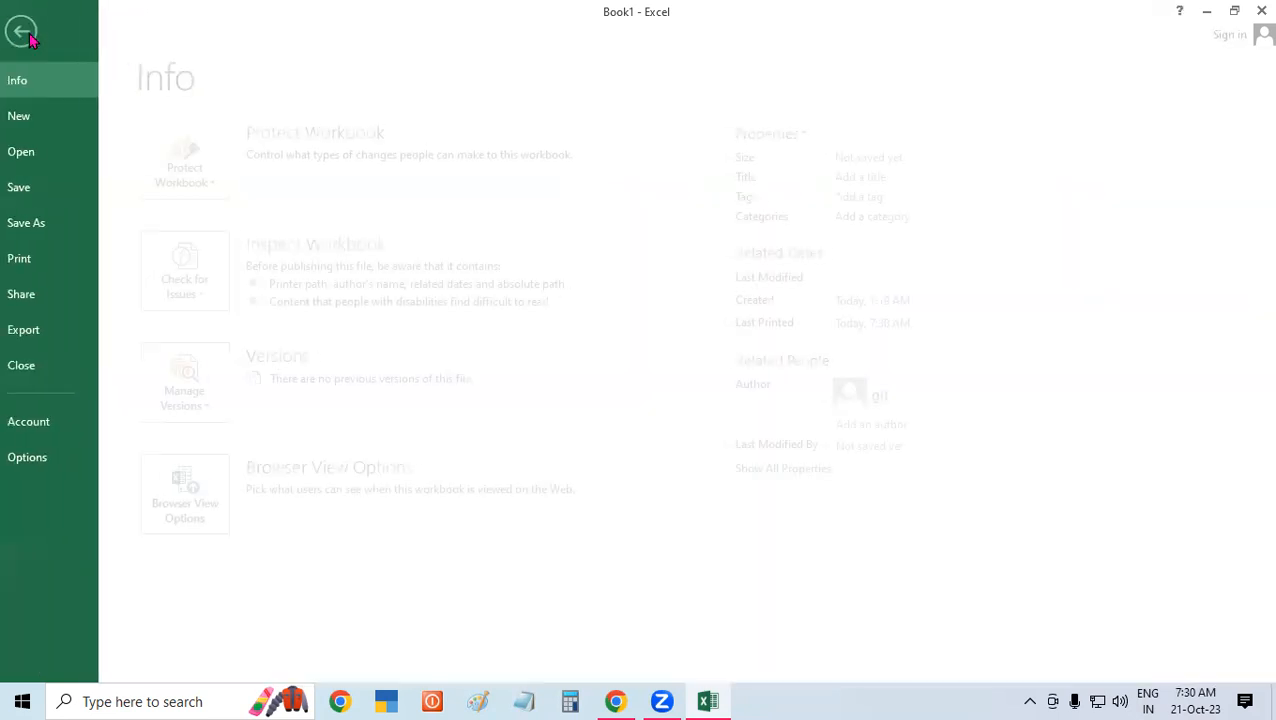
left_click(40, 260)
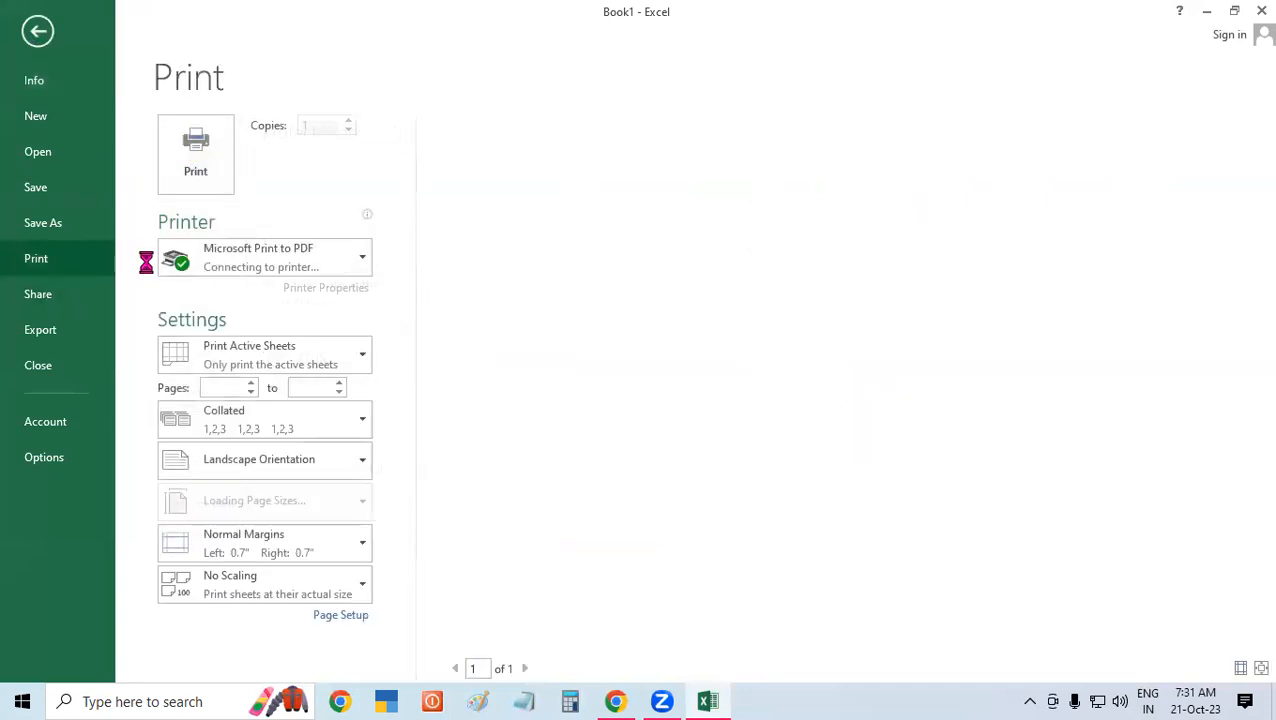
left_click_drag(1056, 646, 1220, 646)
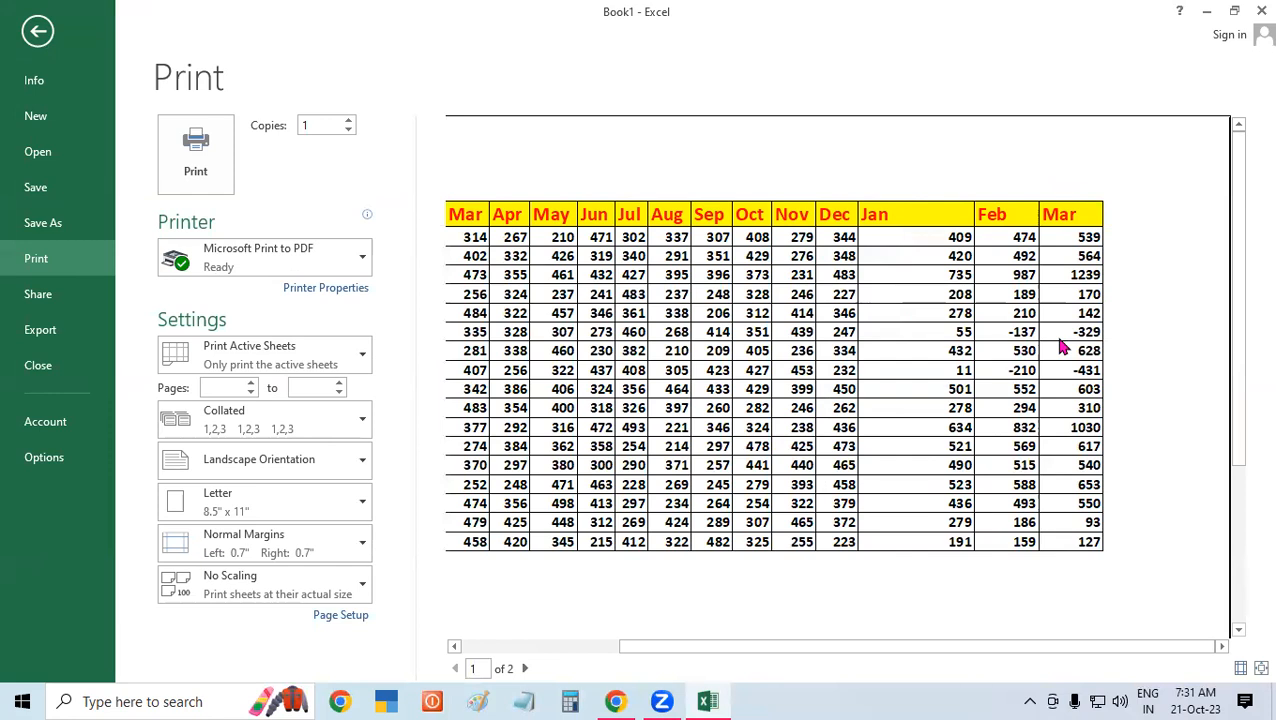
left_click(37, 31)
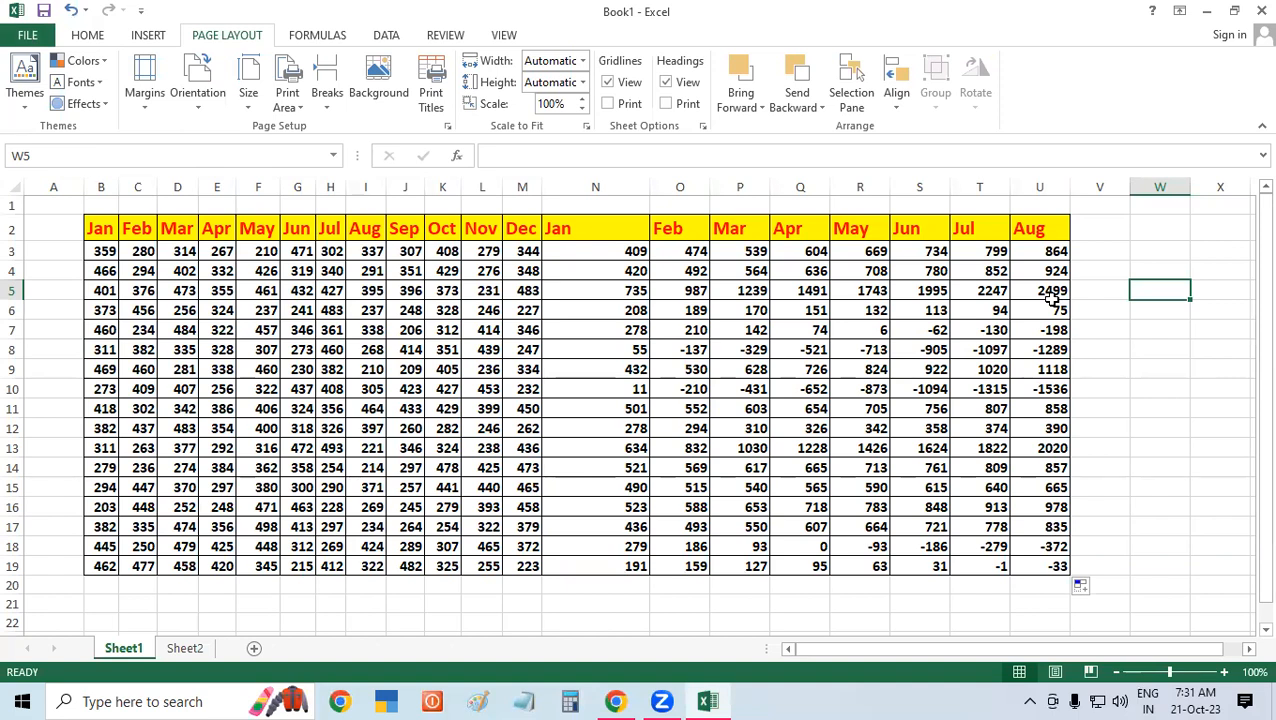
Step: AutoFit the widths of columns N through U to their contents
left_click_drag(607, 187, 862, 187)
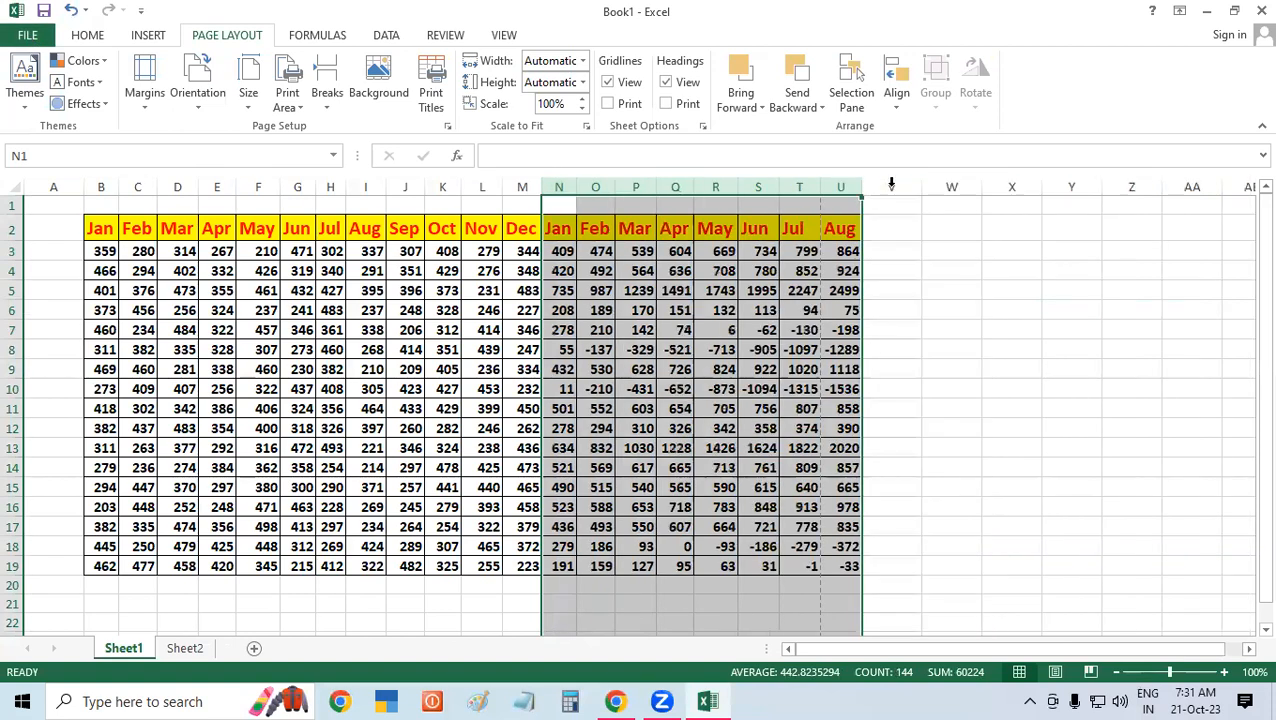
left_click(931, 264)
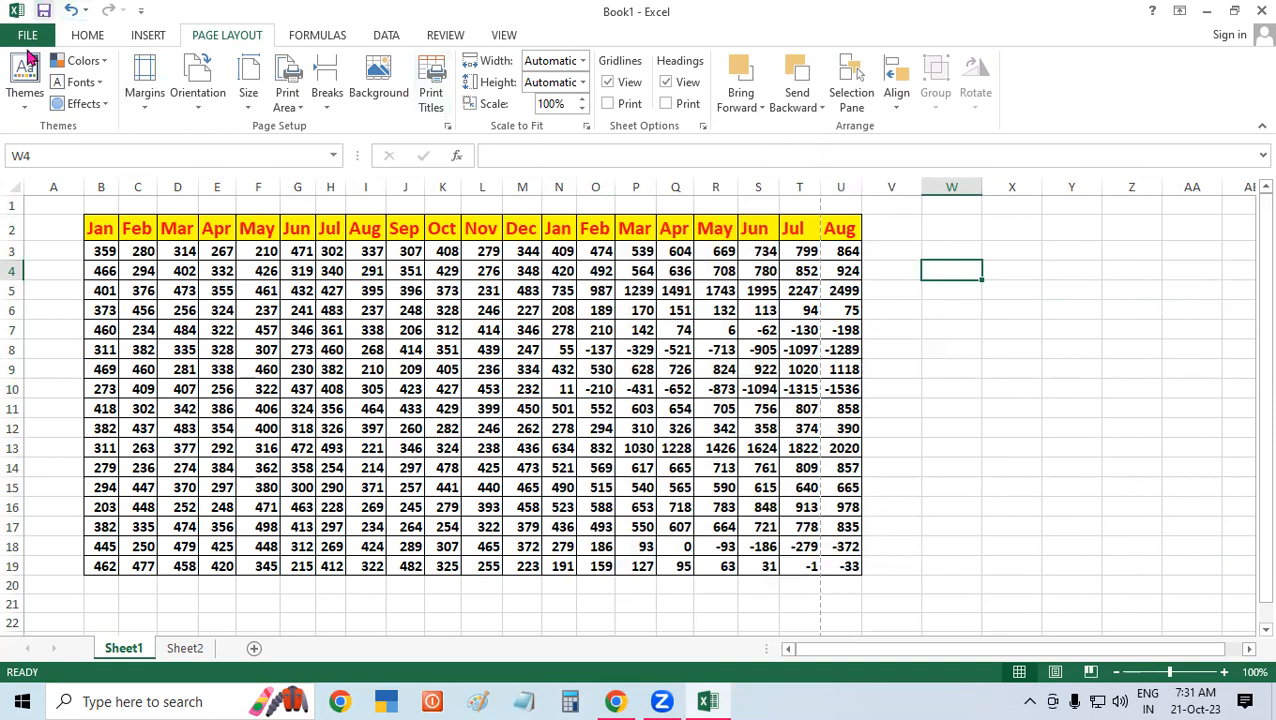
Step: Examine the first page of the print preview with the narrowed columns across to its far edge, and return to the sheet
left_click(27, 35)
left_click(45, 260)
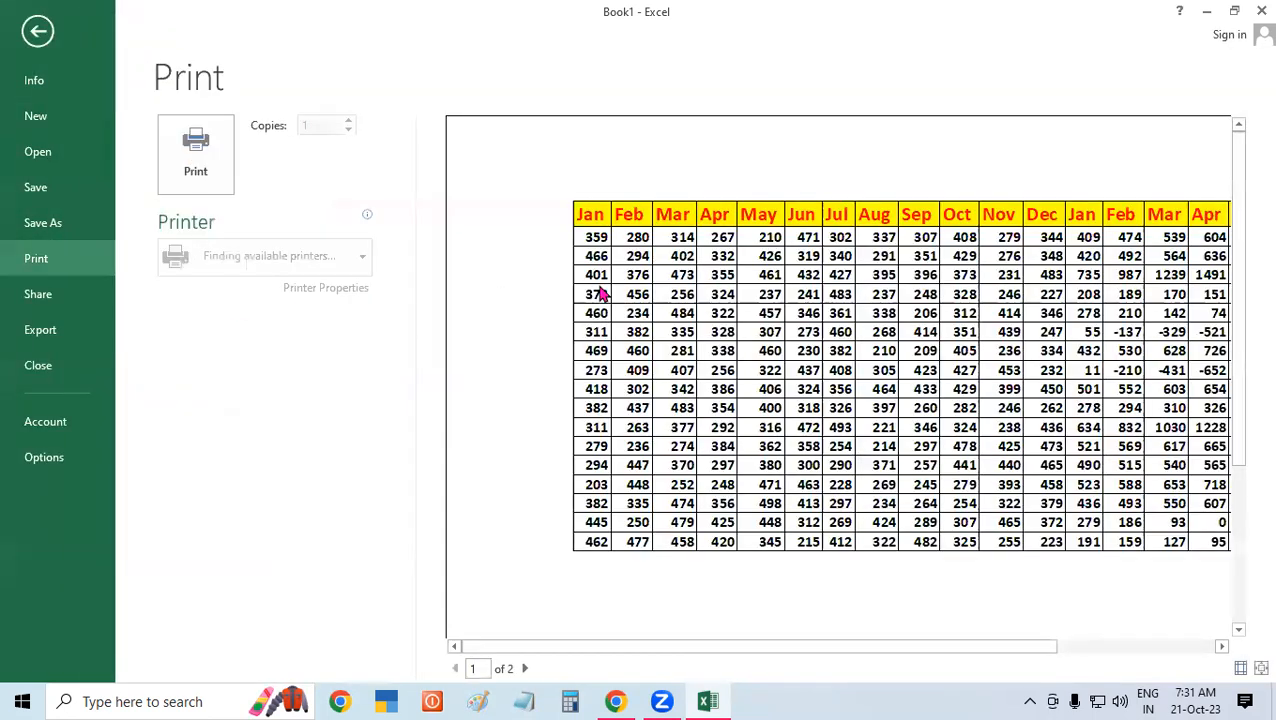
left_click(1222, 647)
left_click(1222, 647)
left_click(1222, 647)
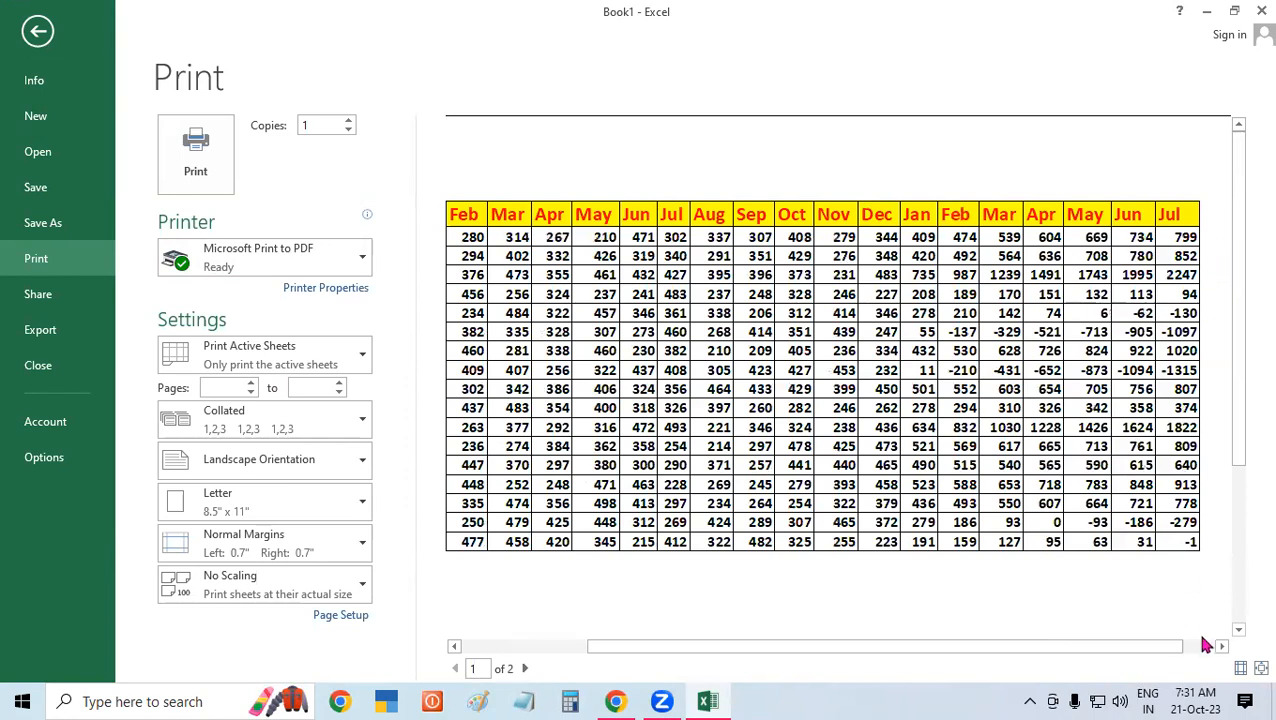
left_click(1221, 647)
left_click(1221, 647)
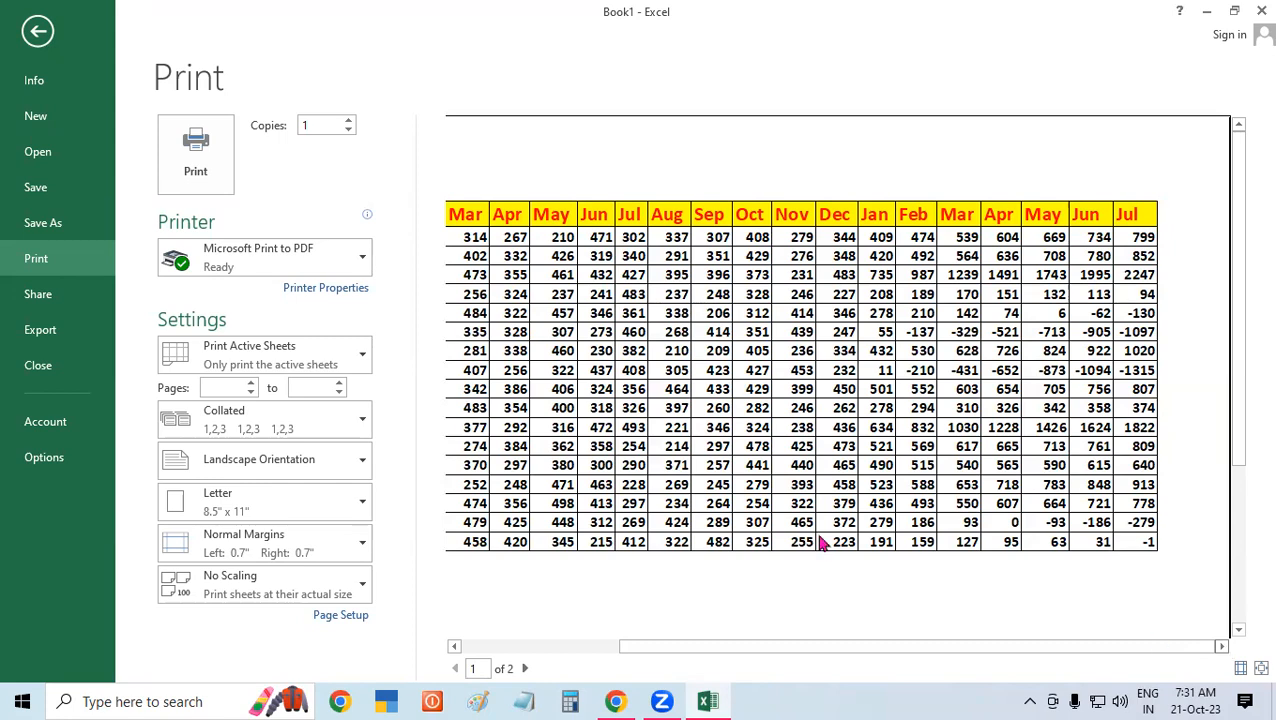
left_click(24, 46)
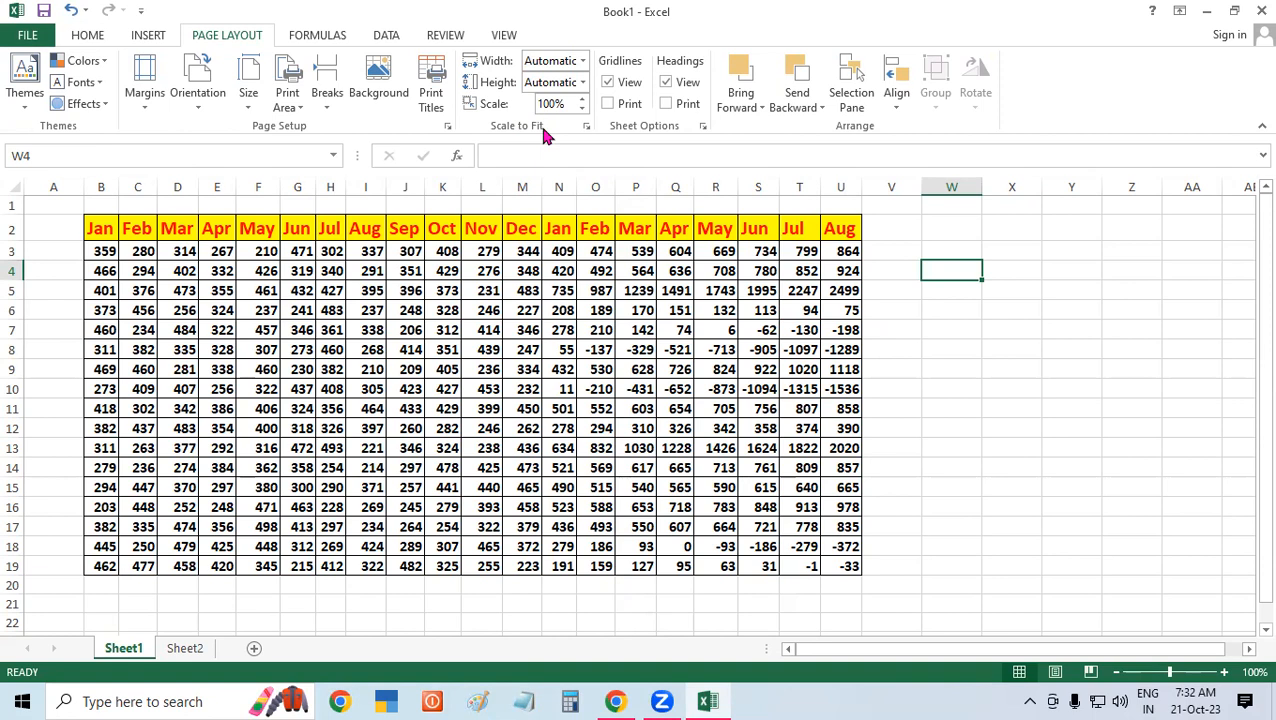
Step: Set the Scale to Fit width to 1 page
left_click(583, 61)
left_click(548, 101)
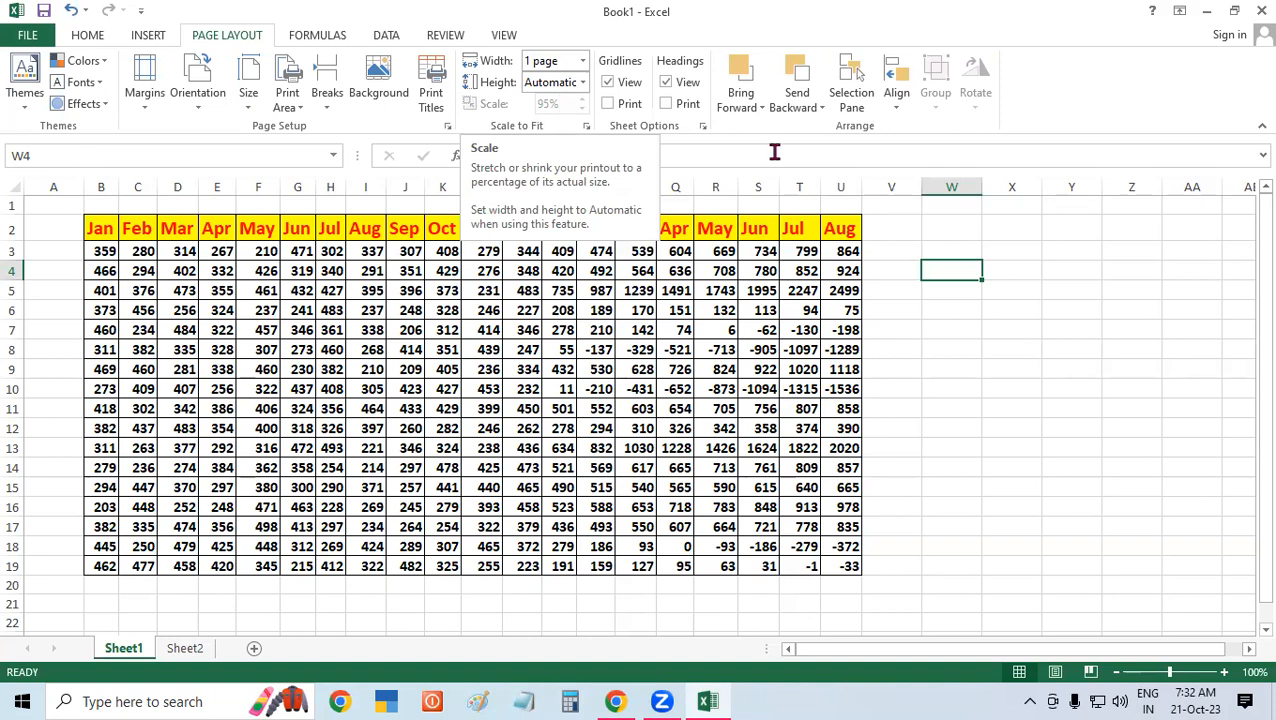
left_click(865, 290)
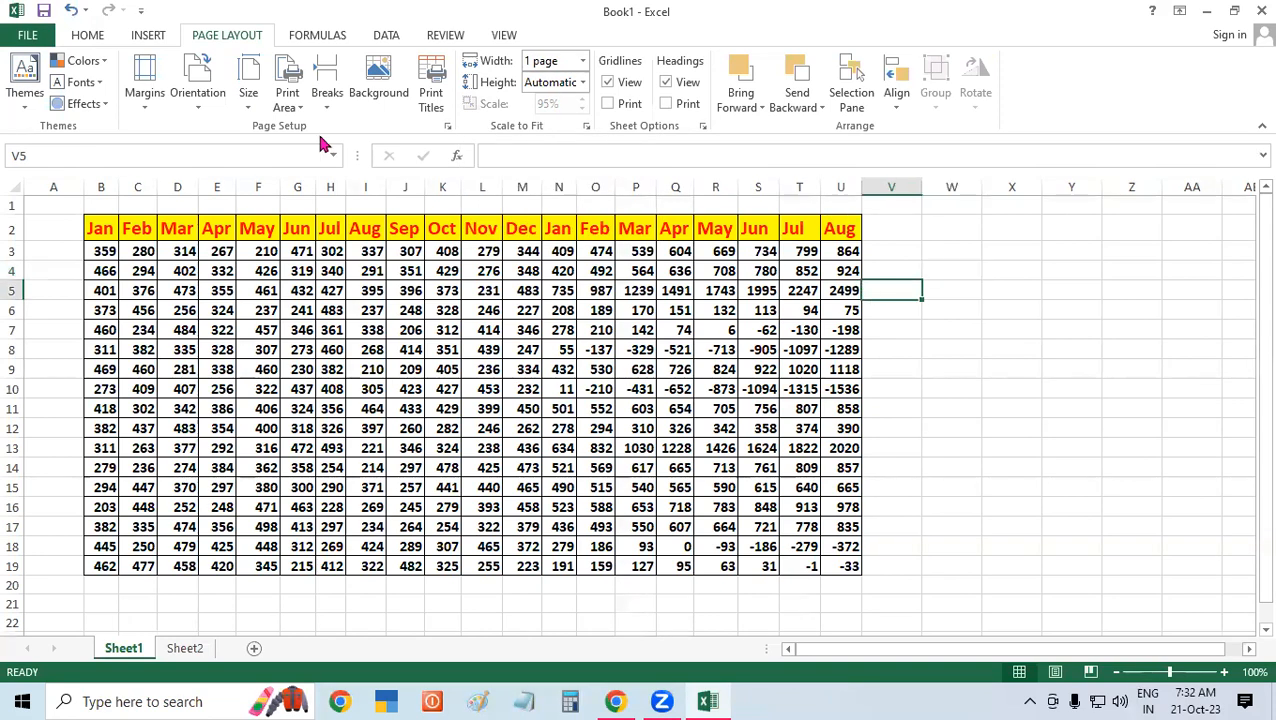
Step: Check in the print preview that all columns through the last Aug fit on the page, and return to the sheet
left_click(22, 35)
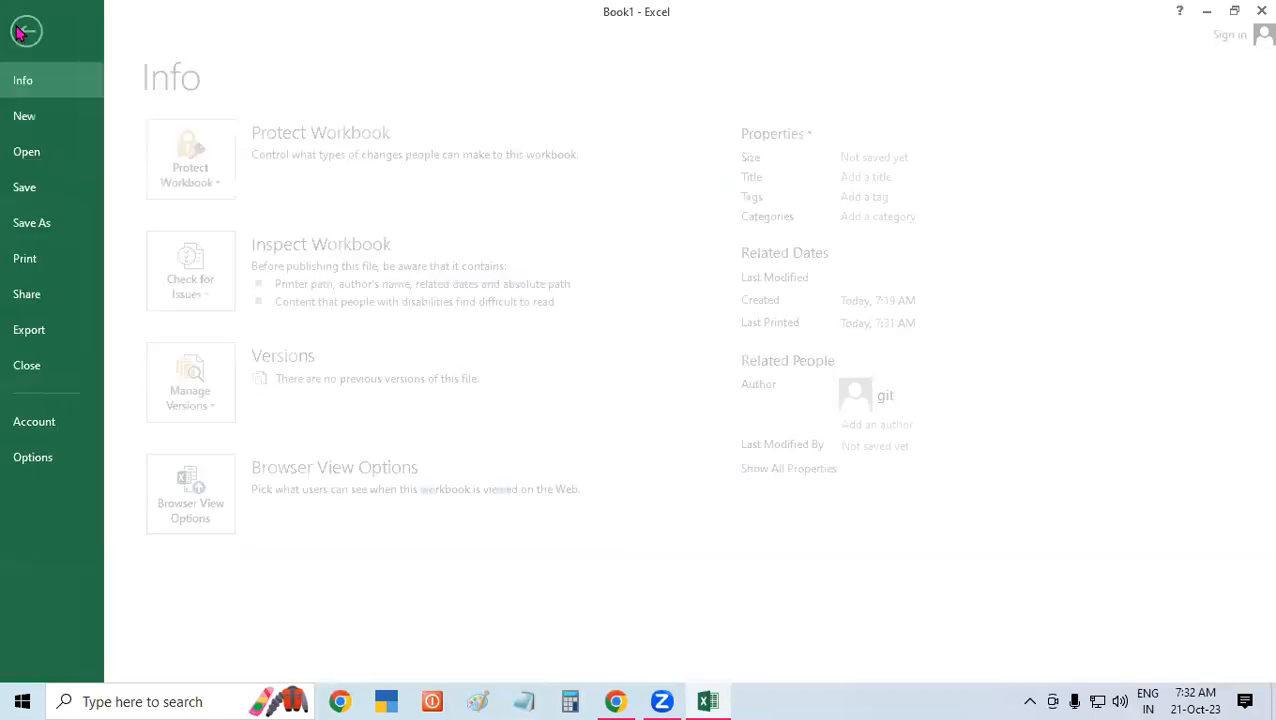
left_click(40, 264)
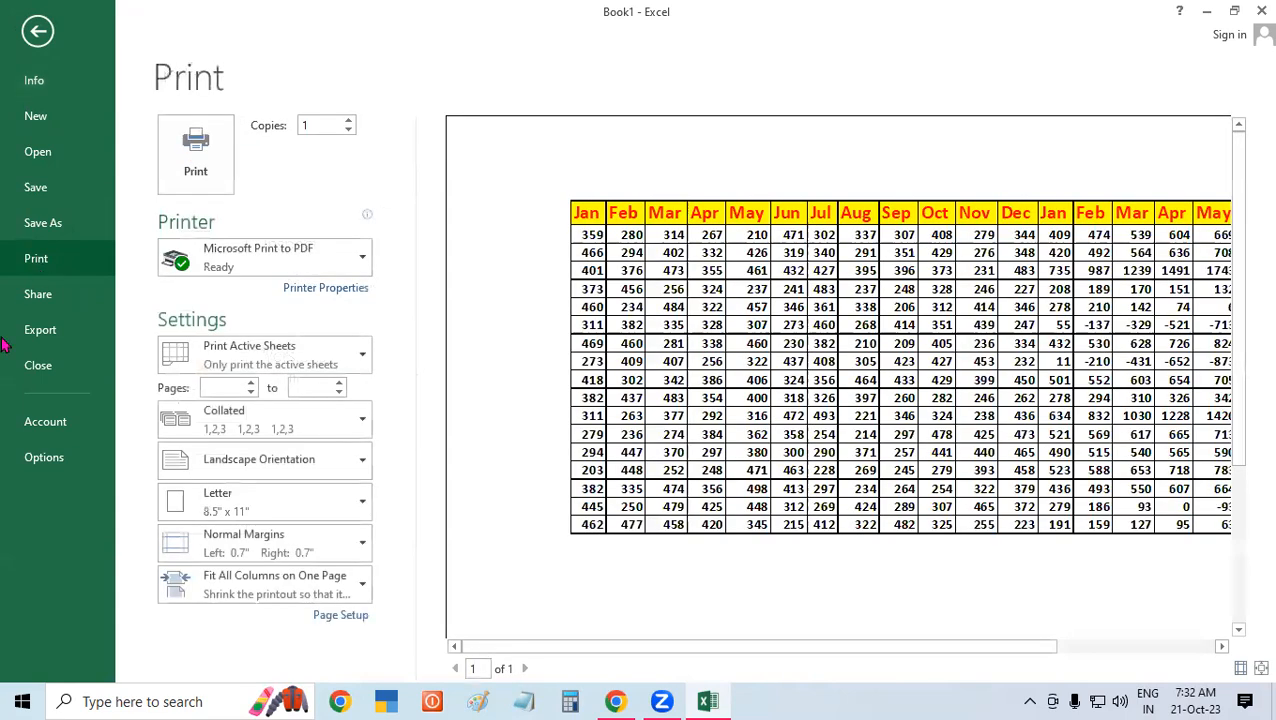
left_click(1221, 646)
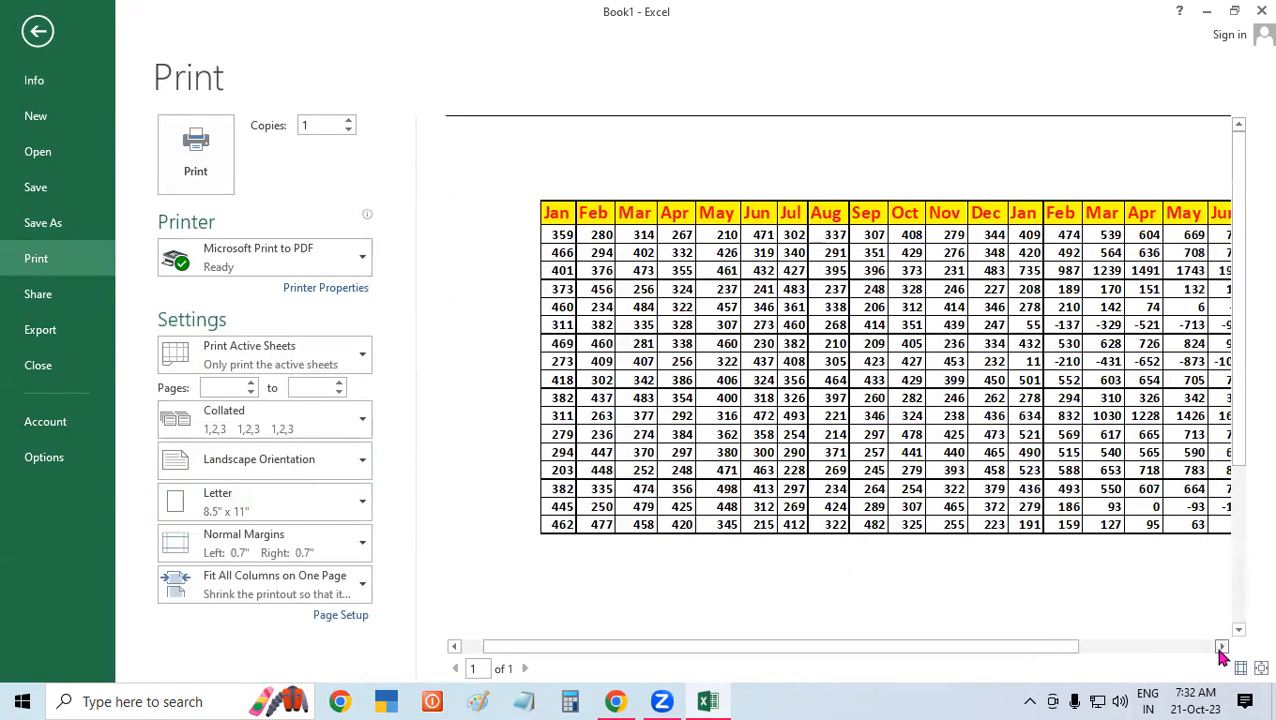
left_click(1221, 646)
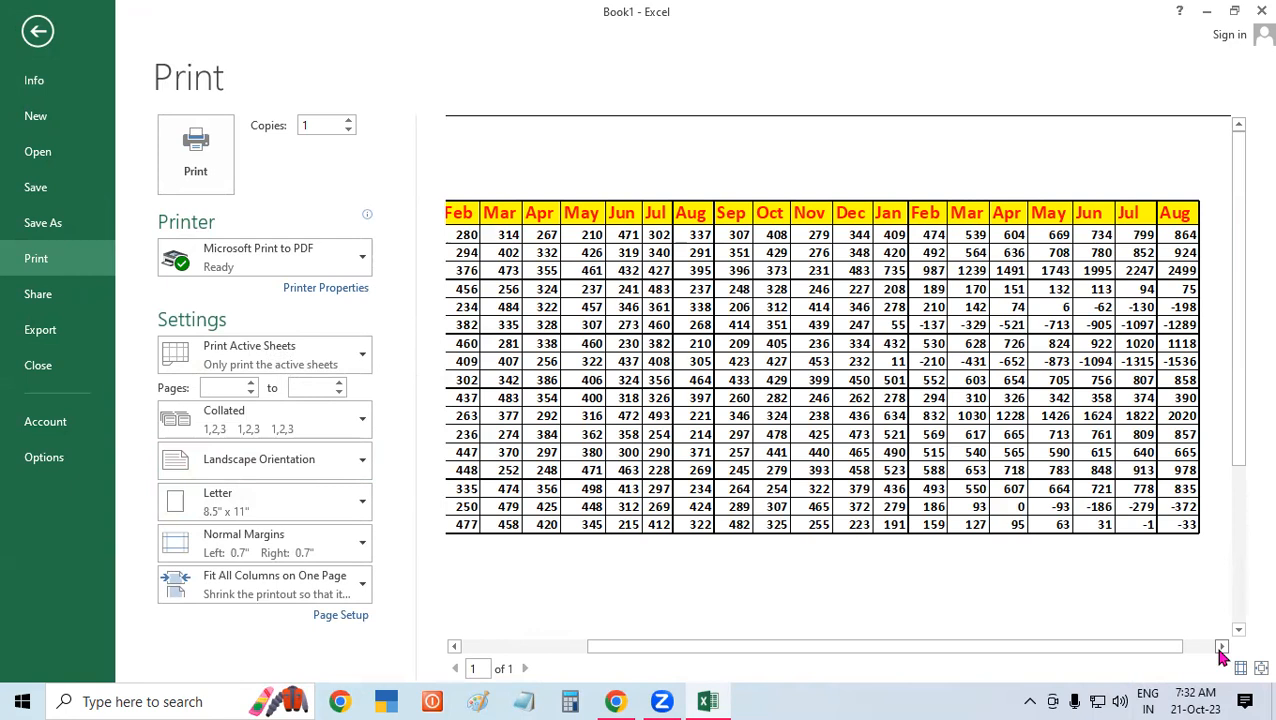
left_click(1221, 646)
left_click(1221, 646)
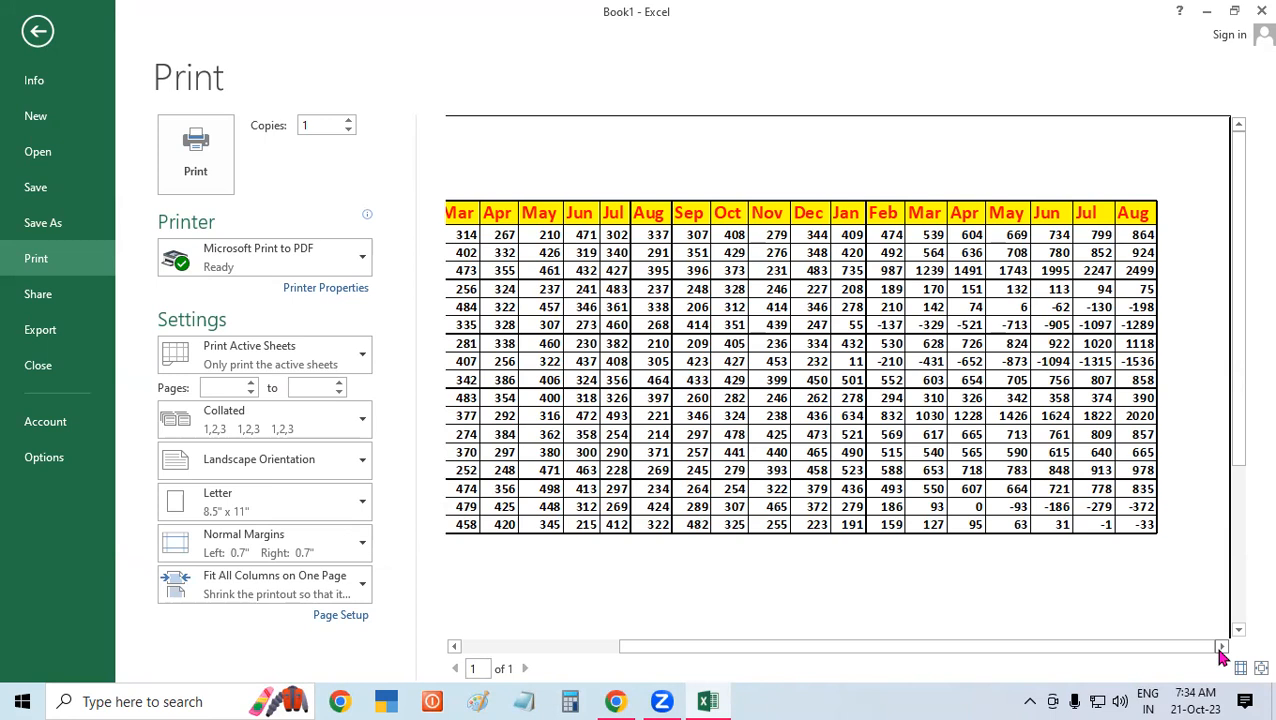
left_click(39, 32)
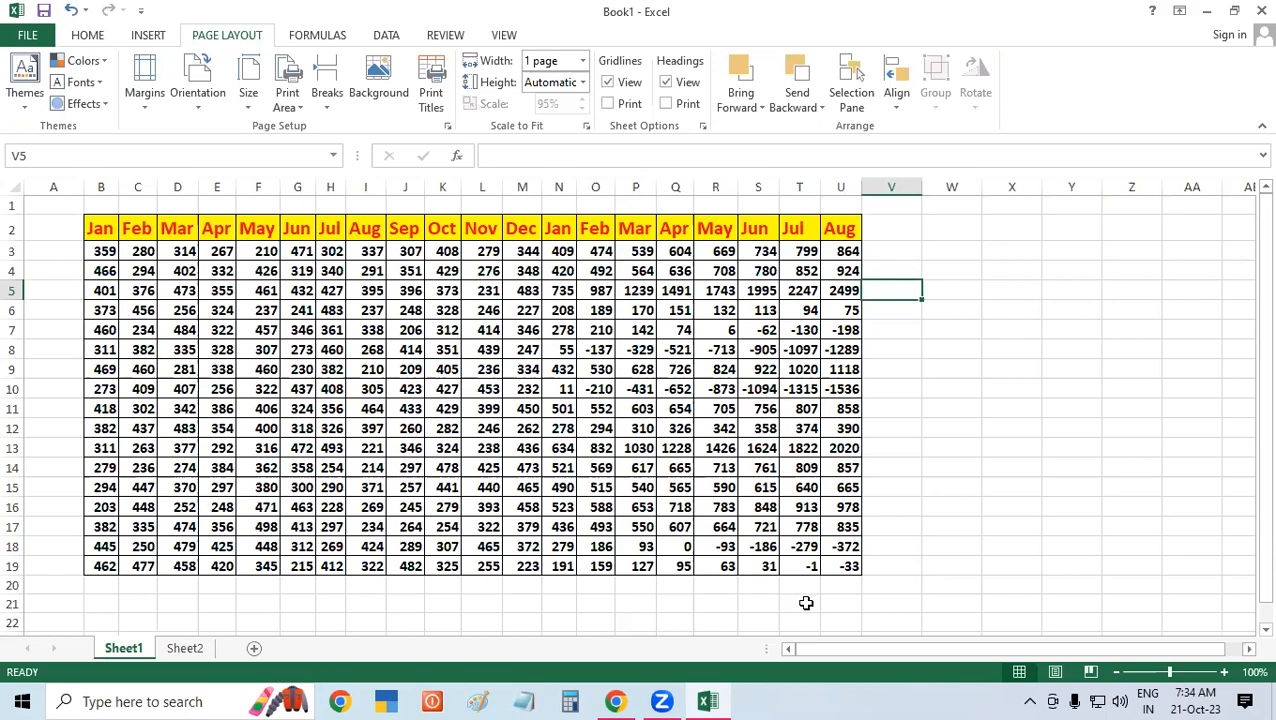
Step: Enter the header Sr.NO in cell A2, beside the Jan header
left_click(678, 601)
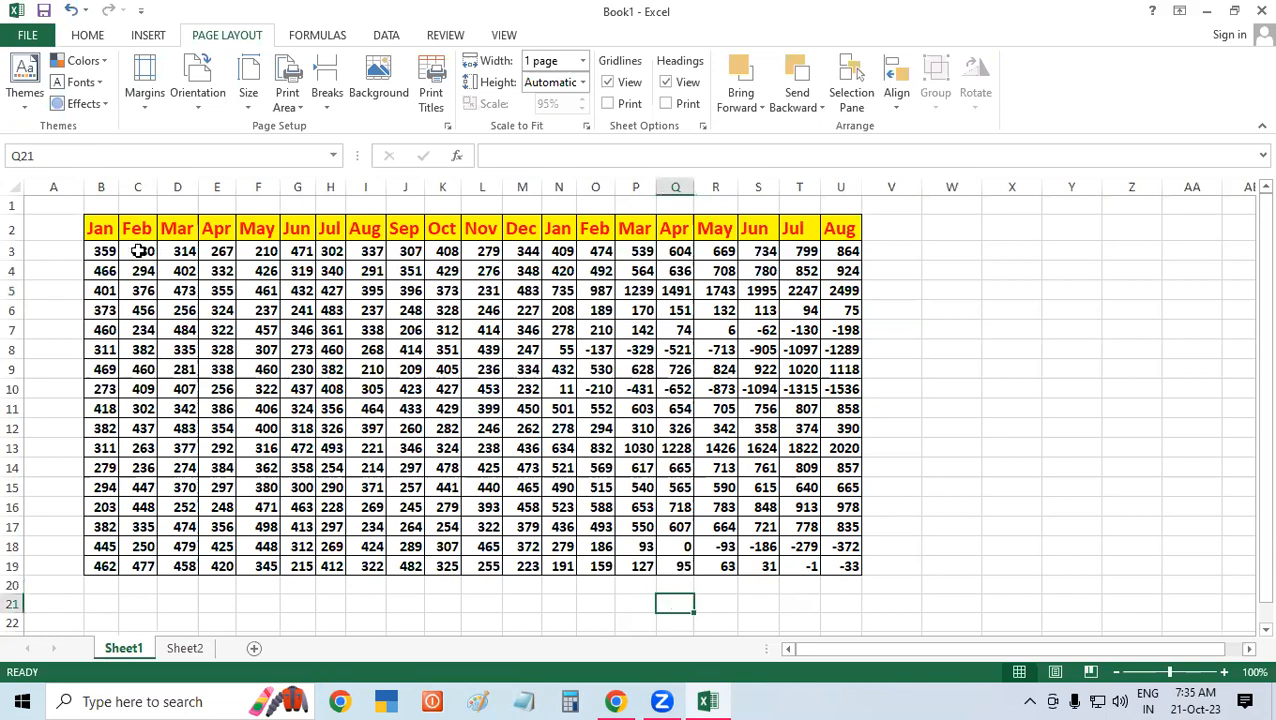
left_click(47, 225)
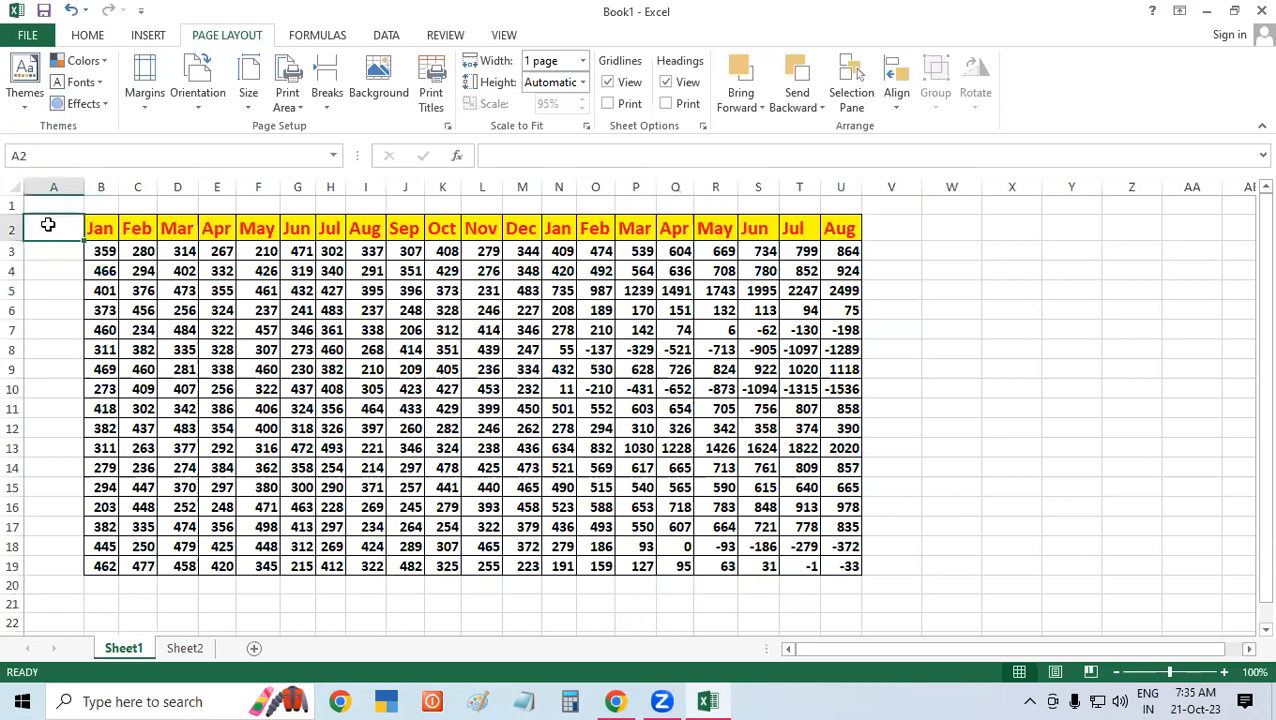
type("Sr")
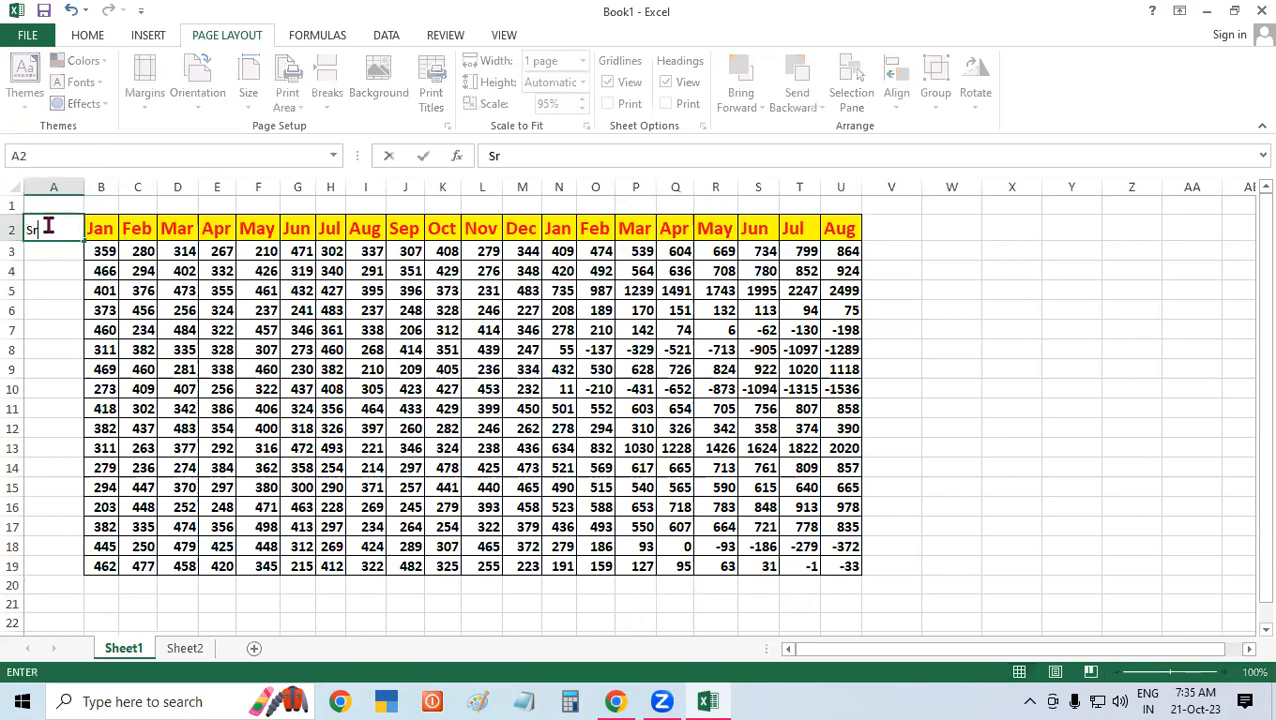
type(".No")
key("Return")
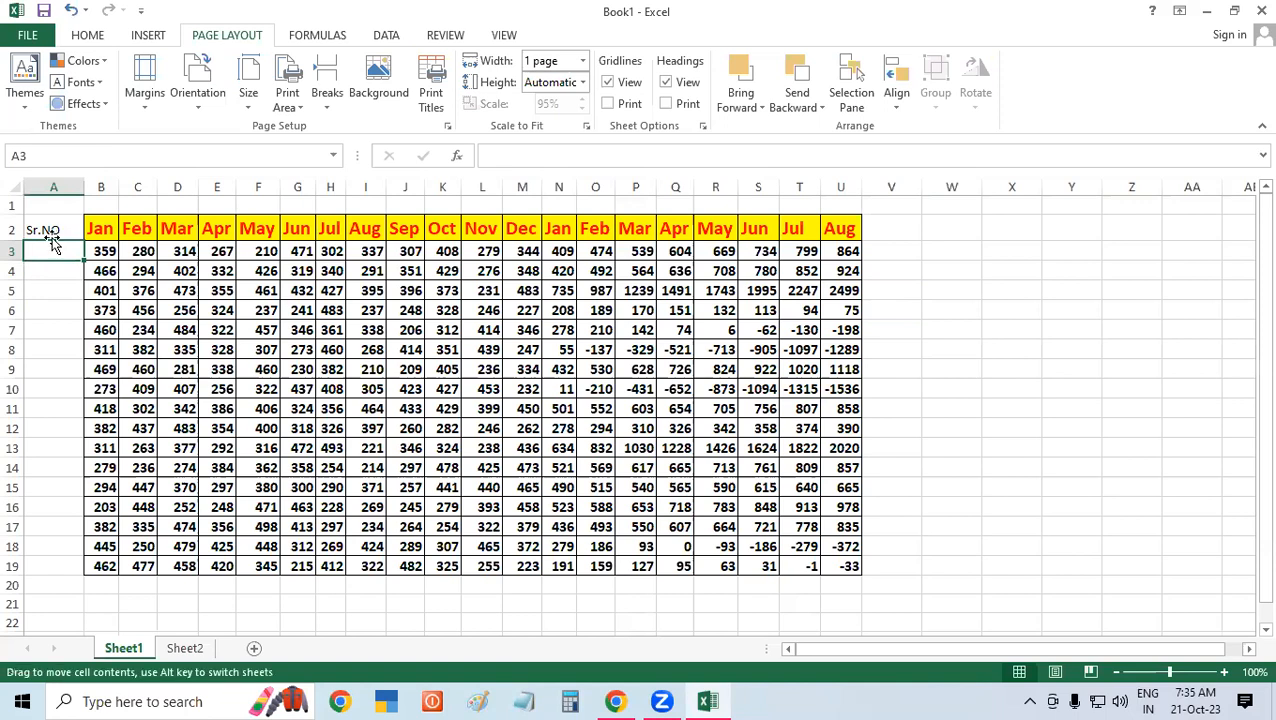
Step: Copy the formatting of the Jan header in B2 onto the Sr.NO header with Format Painter
left_click(90, 228)
left_click(84, 34)
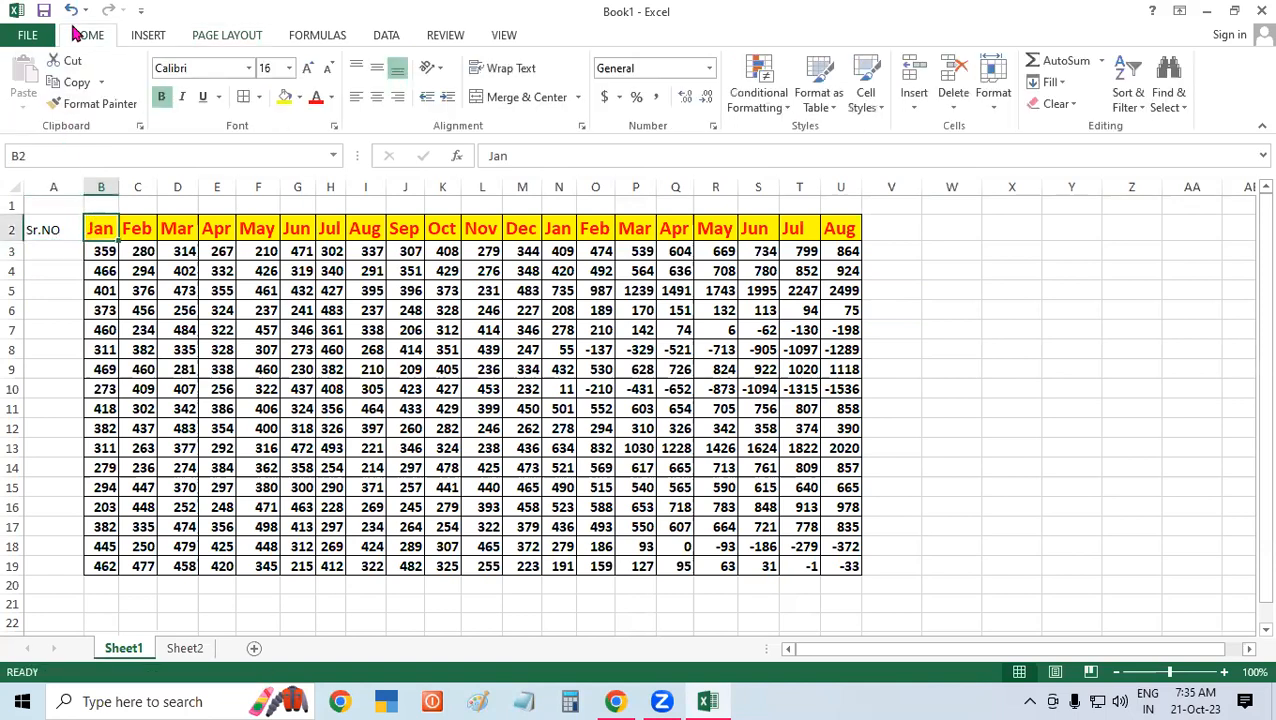
left_click(86, 110)
left_click(50, 228)
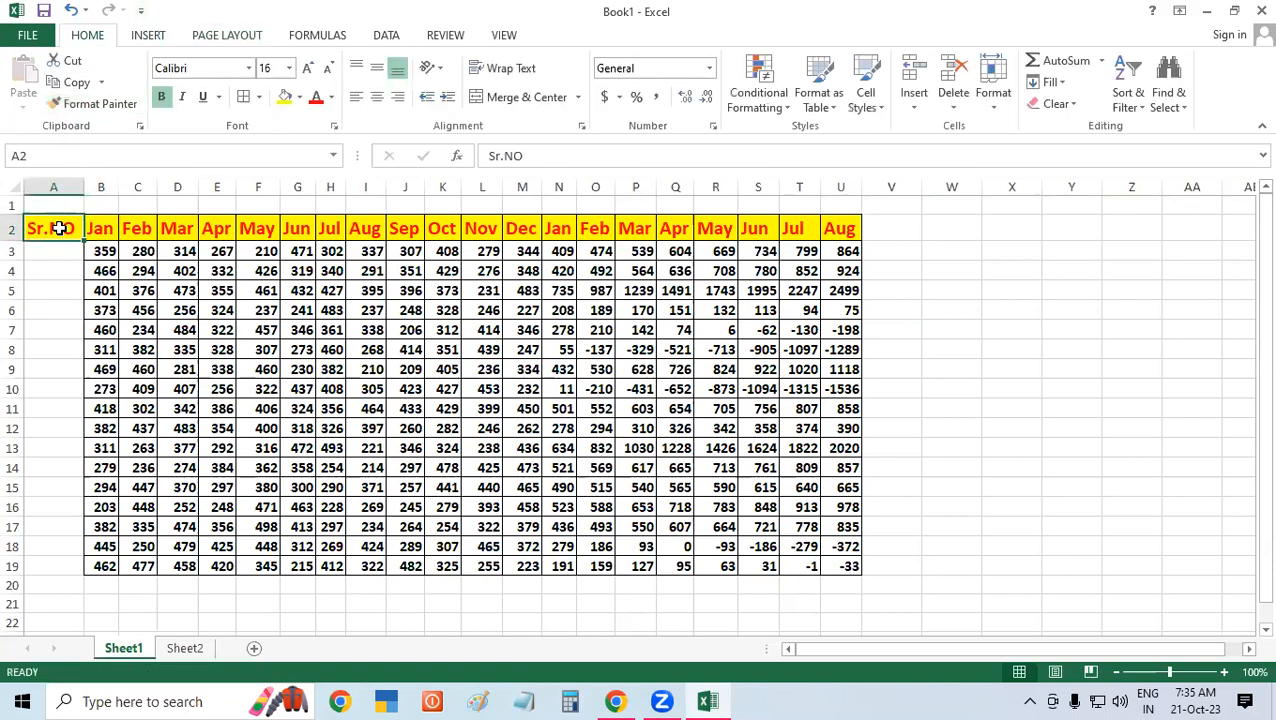
Step: Enter 1 and 2 in A3 and A4, and fill the serial numbers down to 46 in A48
left_click(62, 245)
type("1")
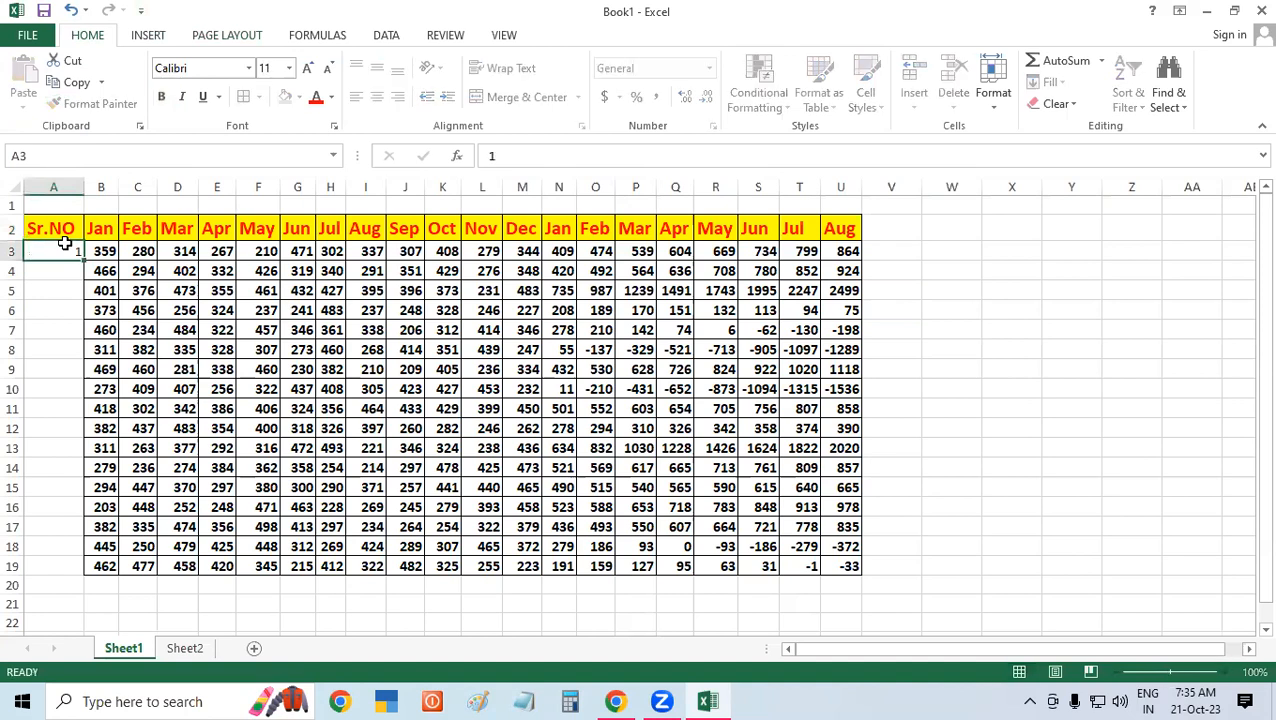
key("Return")
type("2")
key("Return")
left_click_drag(63, 244, 156, 379)
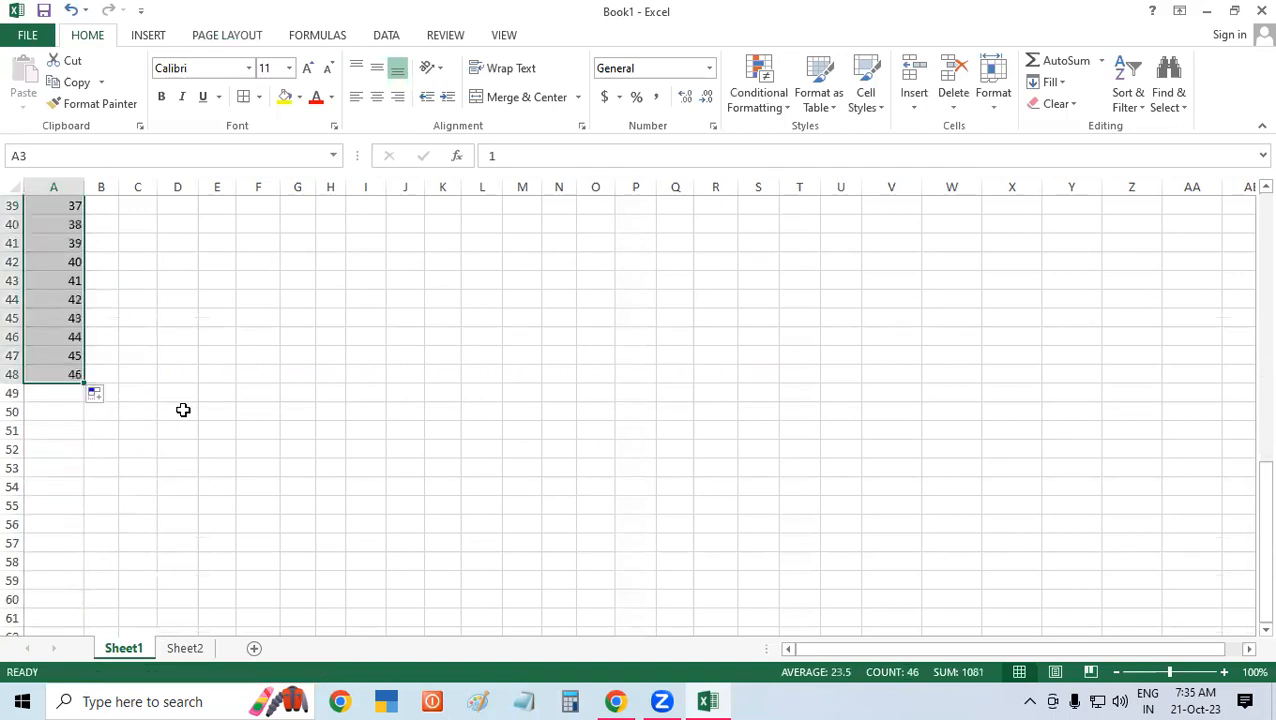
scroll(228, 433, "down", 1)
Step: Fill the row 19 values in B19:U19 down to row 48, alongside the serial numbers
left_click_drag(1262, 492, 1238, 240)
left_click_drag(108, 458, 877, 603)
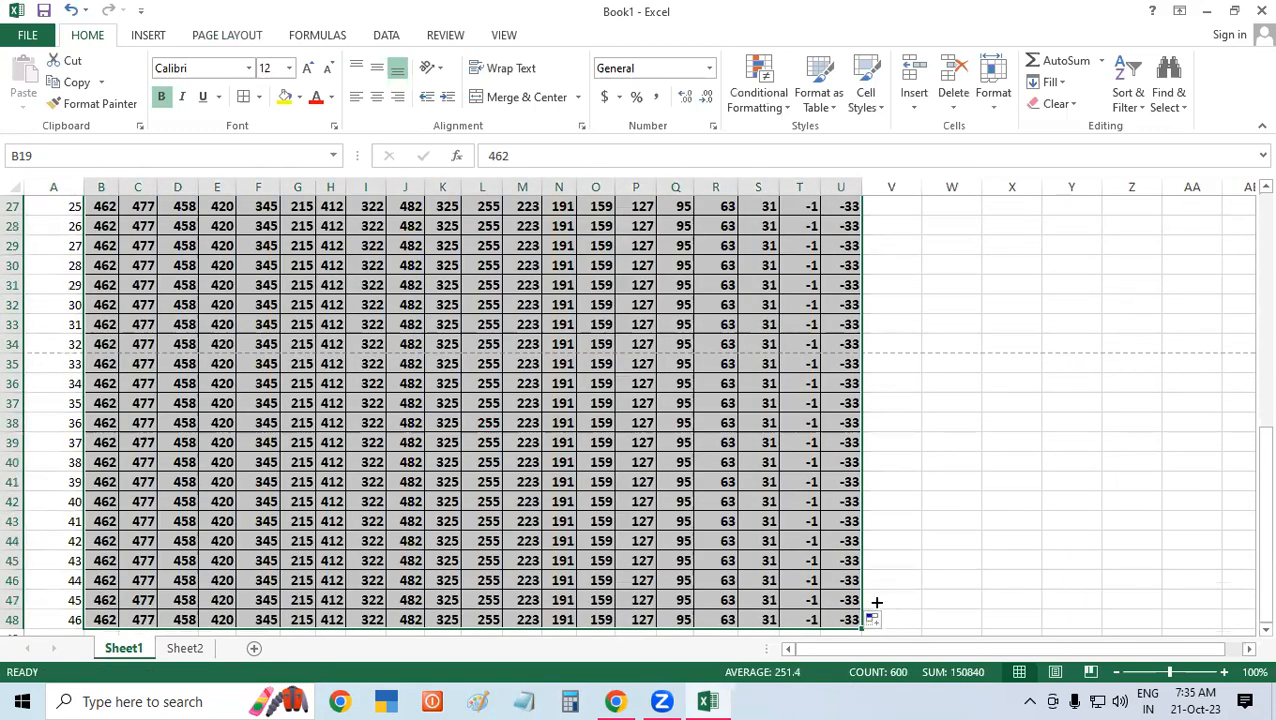
left_click(974, 447)
left_click_drag(1264, 492, 1262, 195)
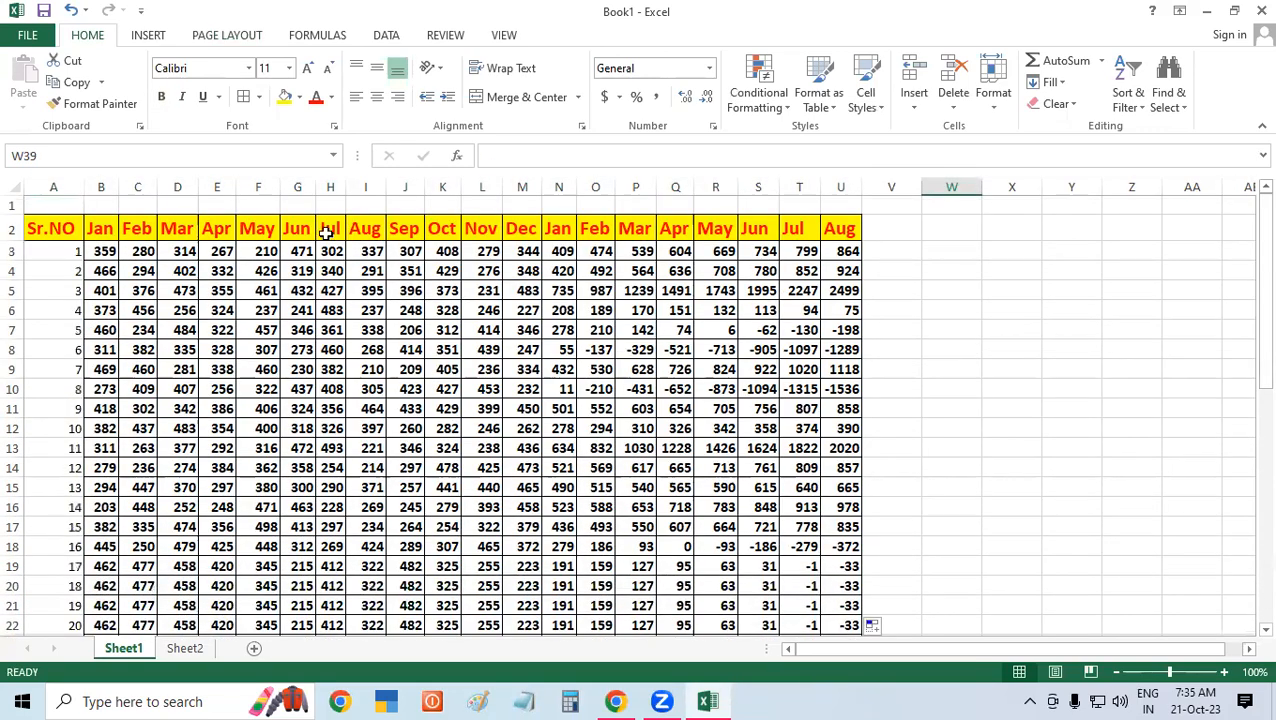
Step: Check in the print preview which serial number ends the first page, and return to the sheet
left_click(28, 34)
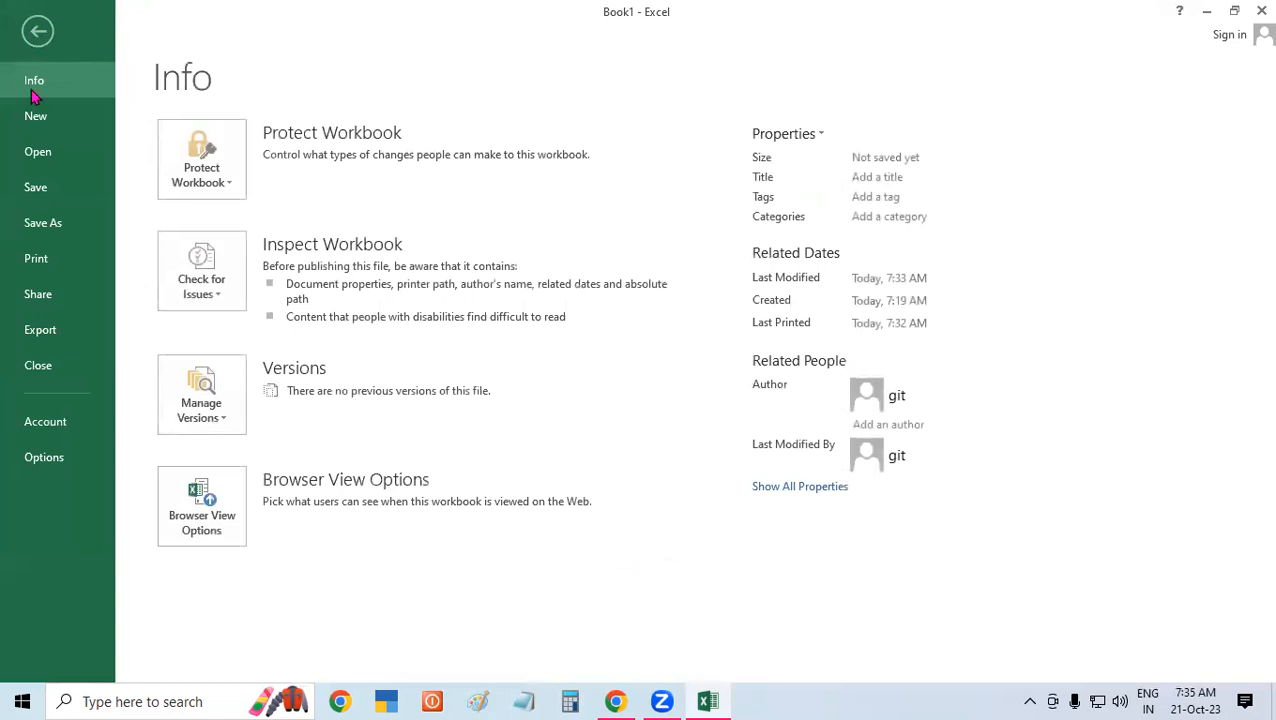
left_click(30, 260)
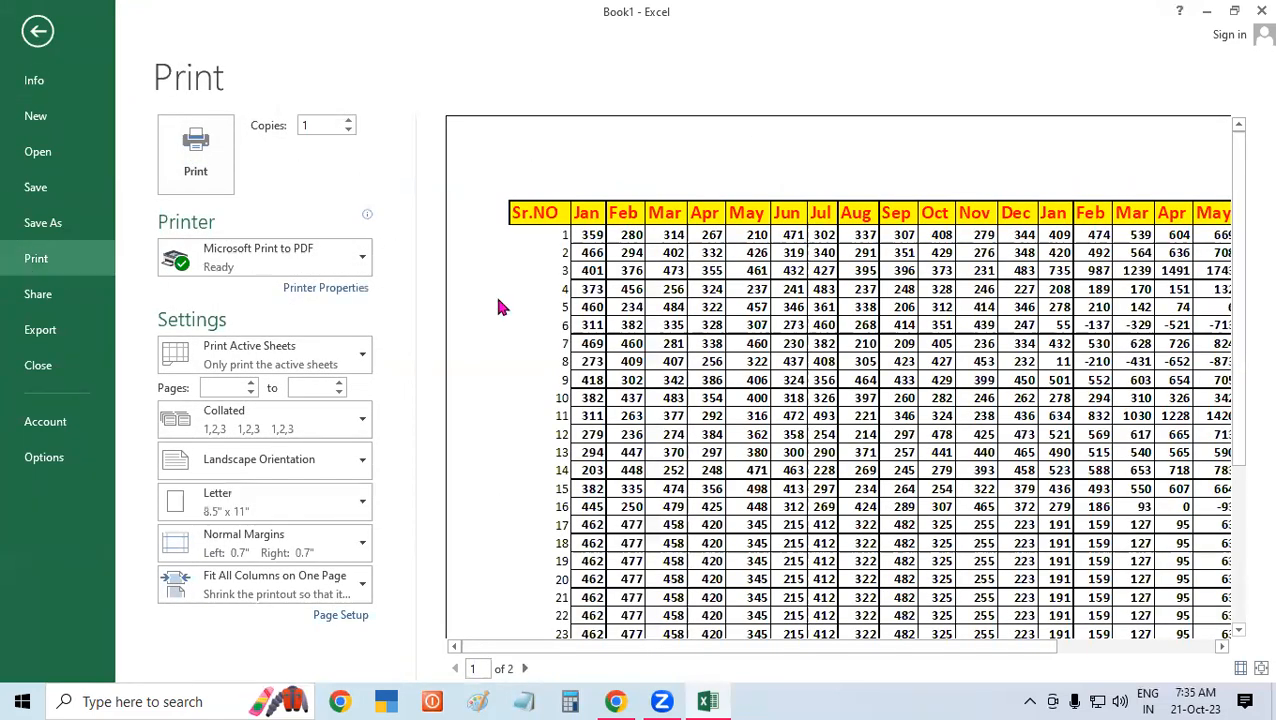
left_click_drag(1240, 403, 1239, 513)
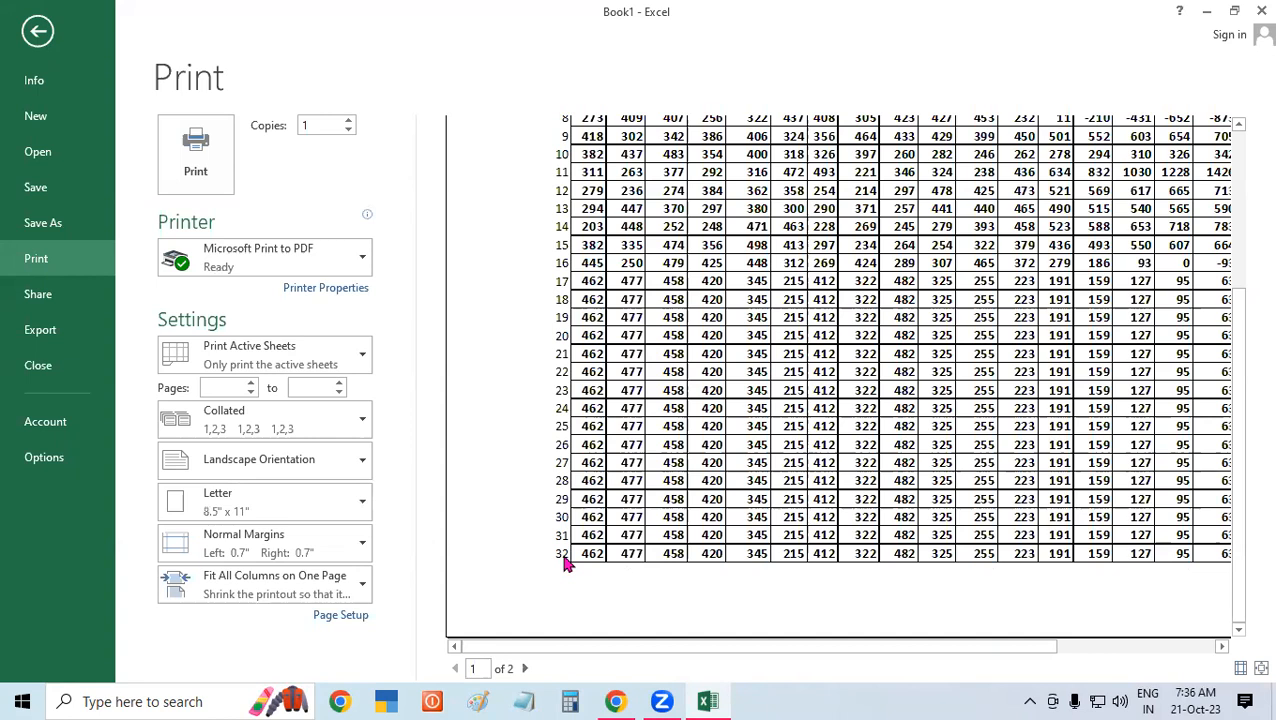
left_click(32, 38)
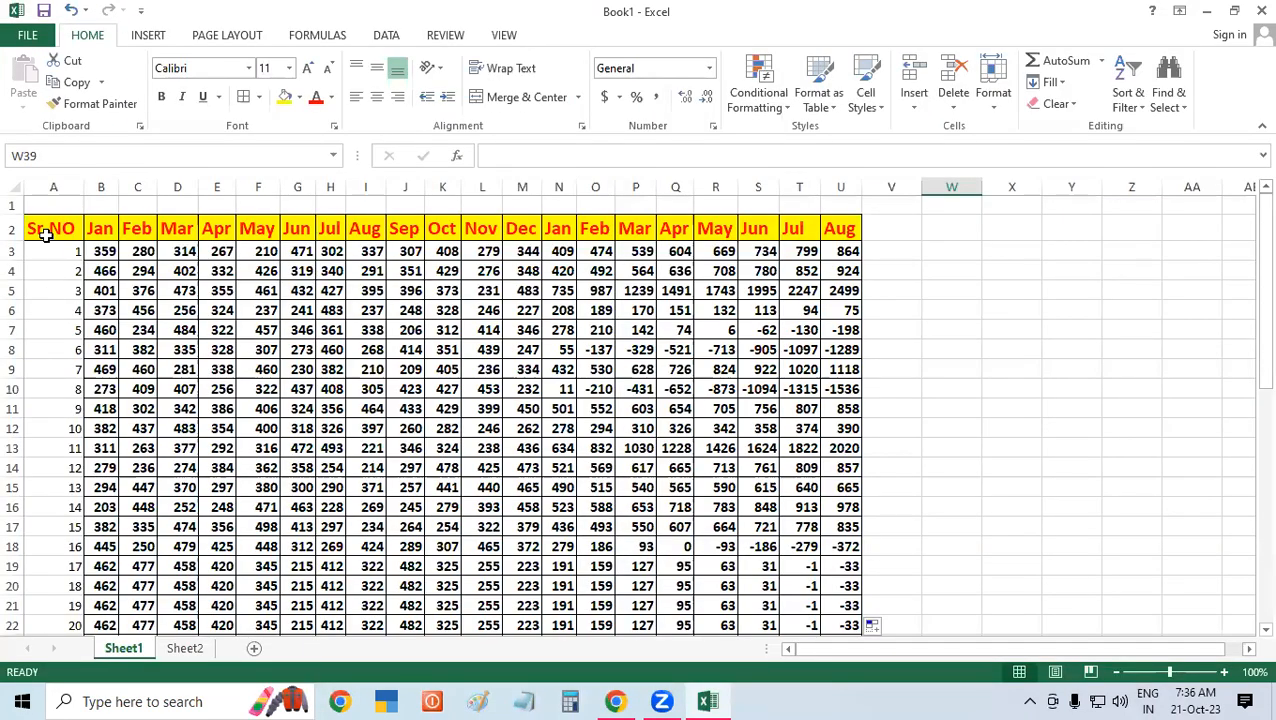
Step: Change the page orientation to Portrait
left_click(196, 38)
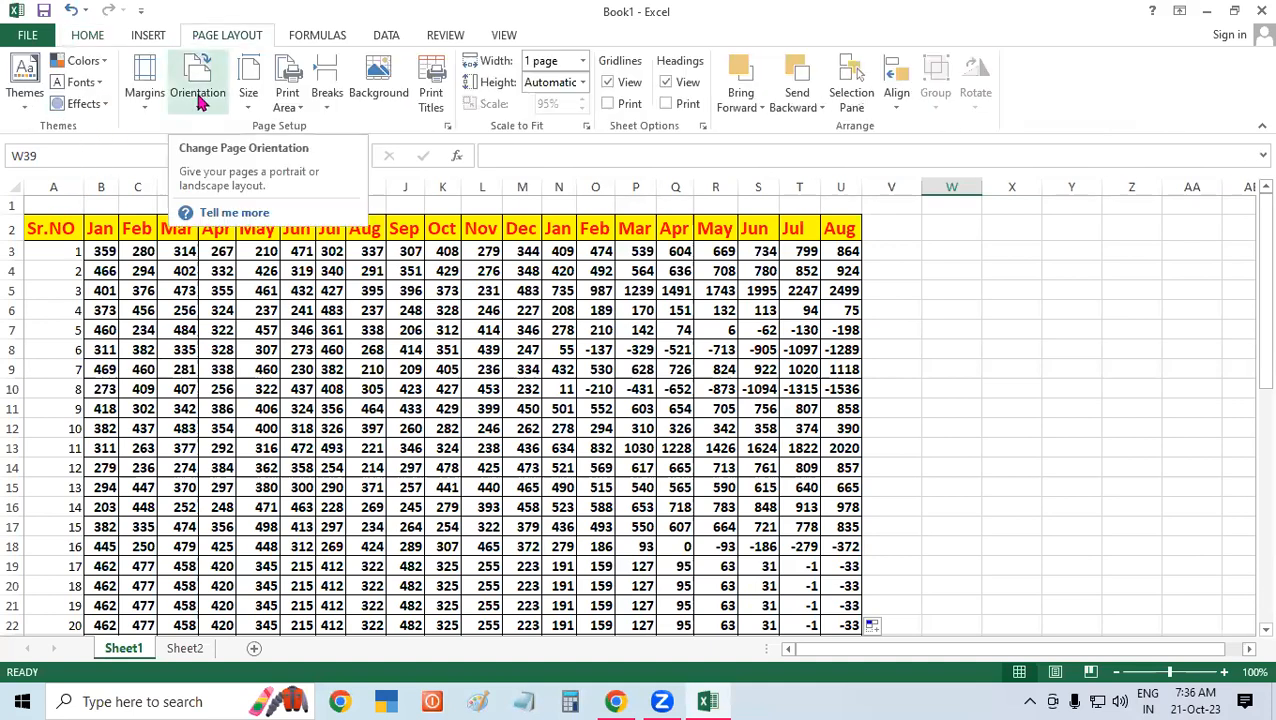
left_click(199, 97)
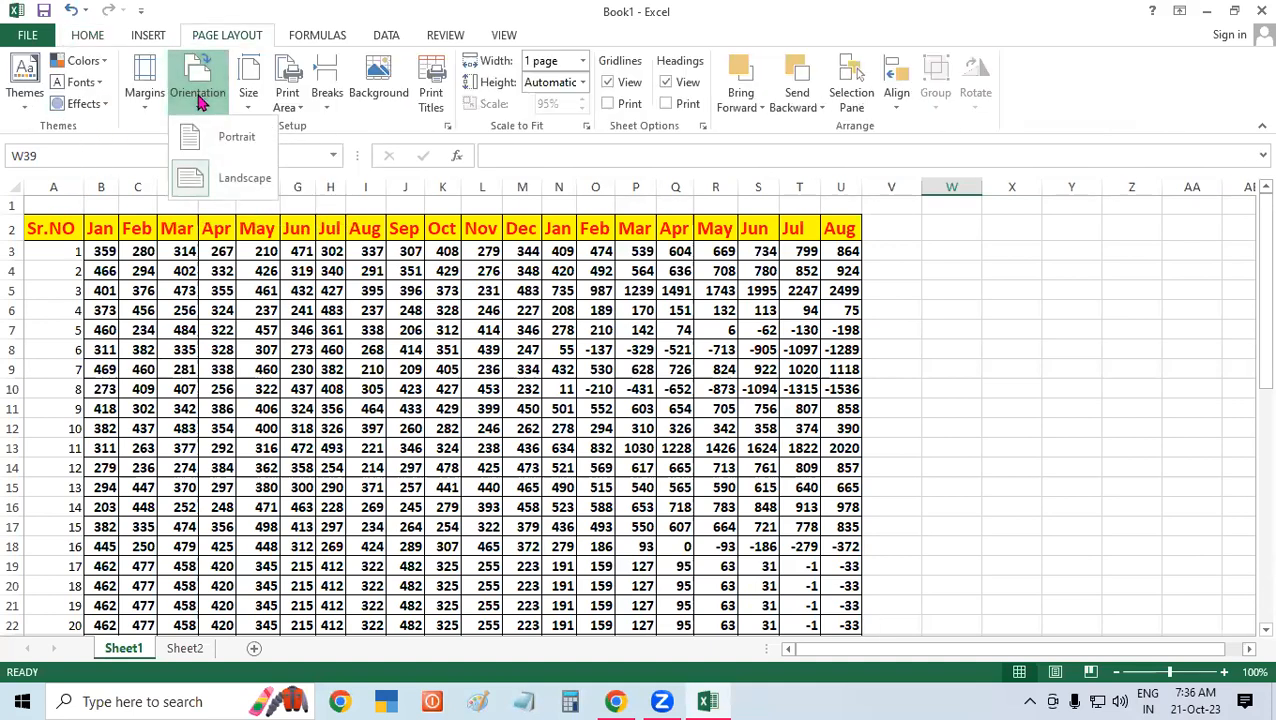
left_click(209, 146)
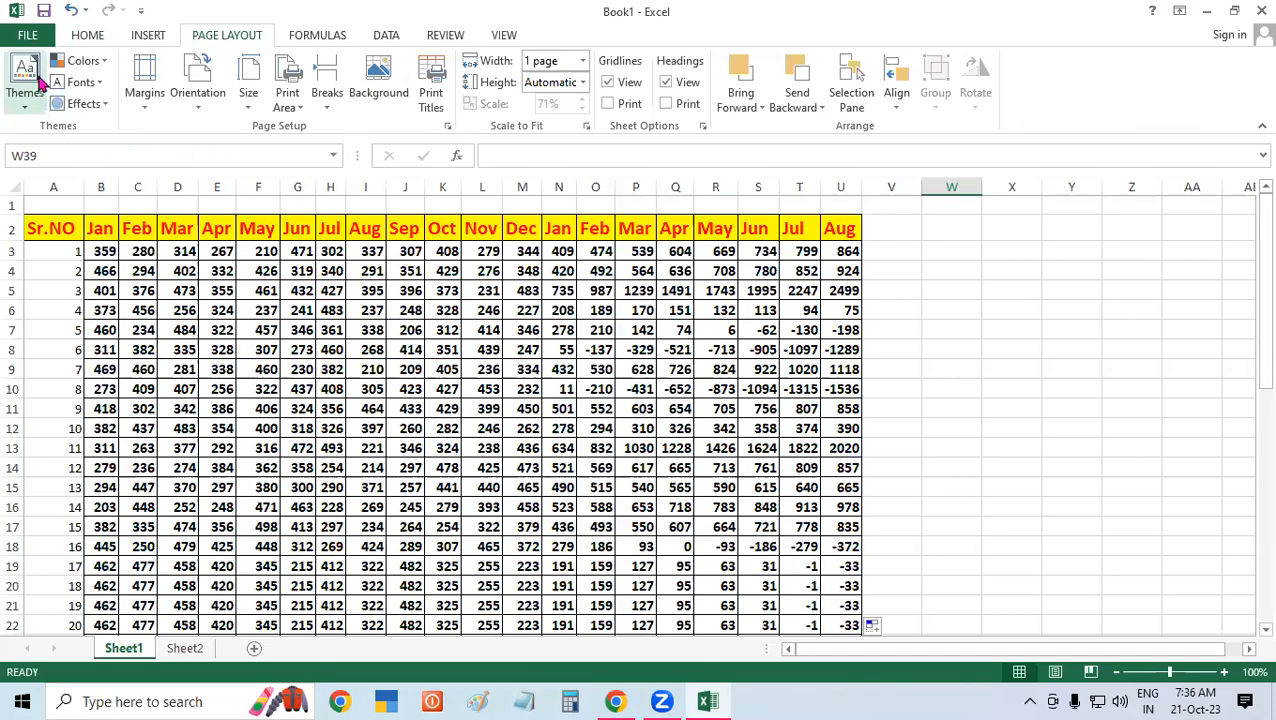
Step: Examine the portrait print preview from the header row down to the last serial number, and return to the sheet
left_click(48, 36)
left_click(78, 259)
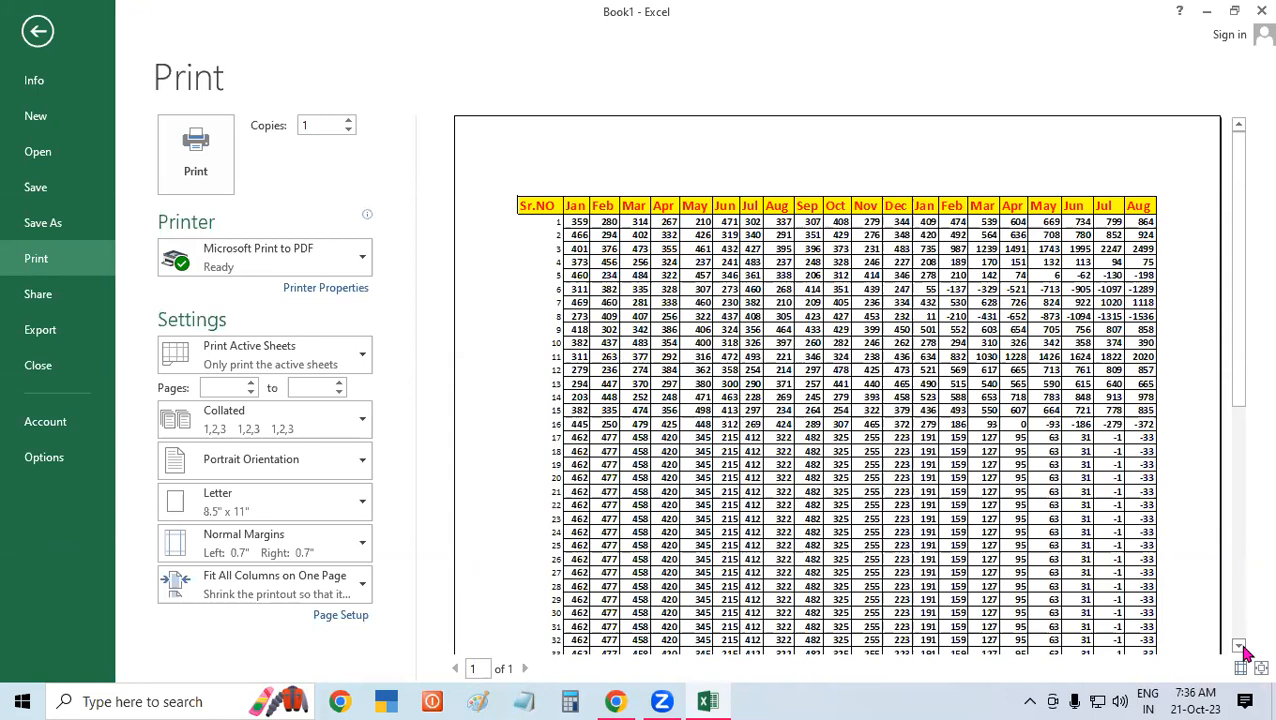
left_click(1238, 646)
left_click(1240, 646)
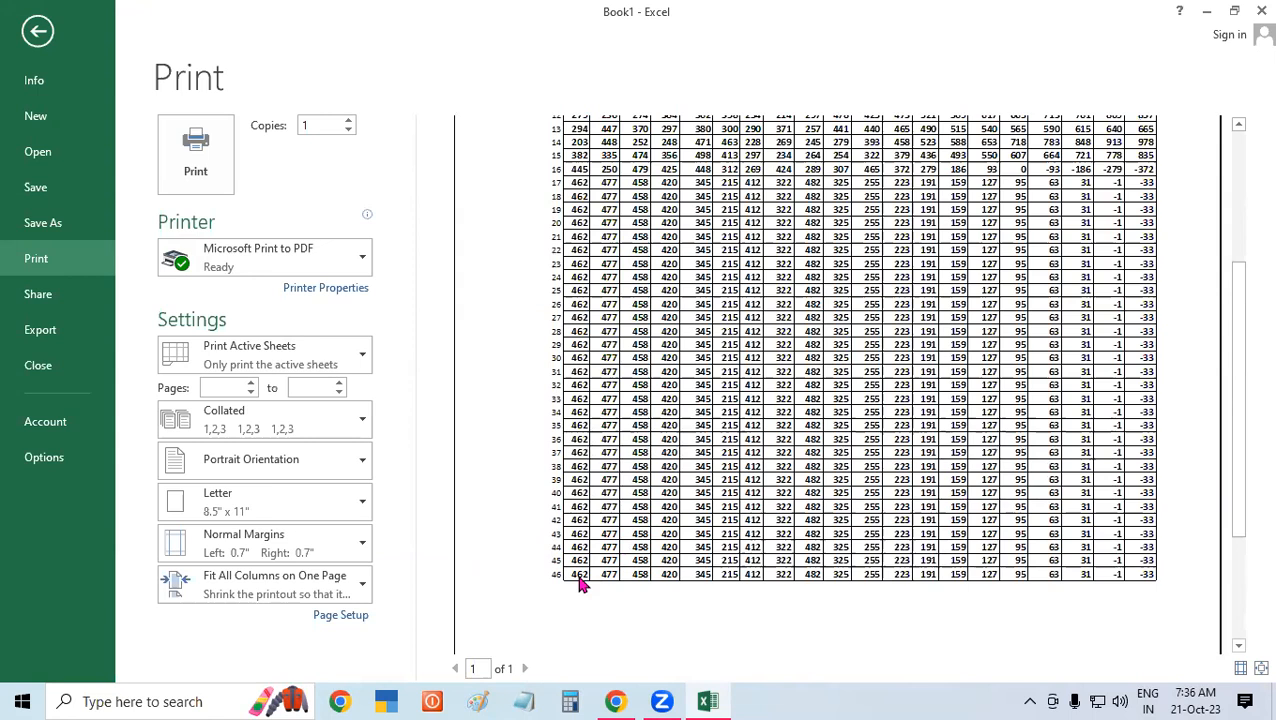
left_click(1240, 646)
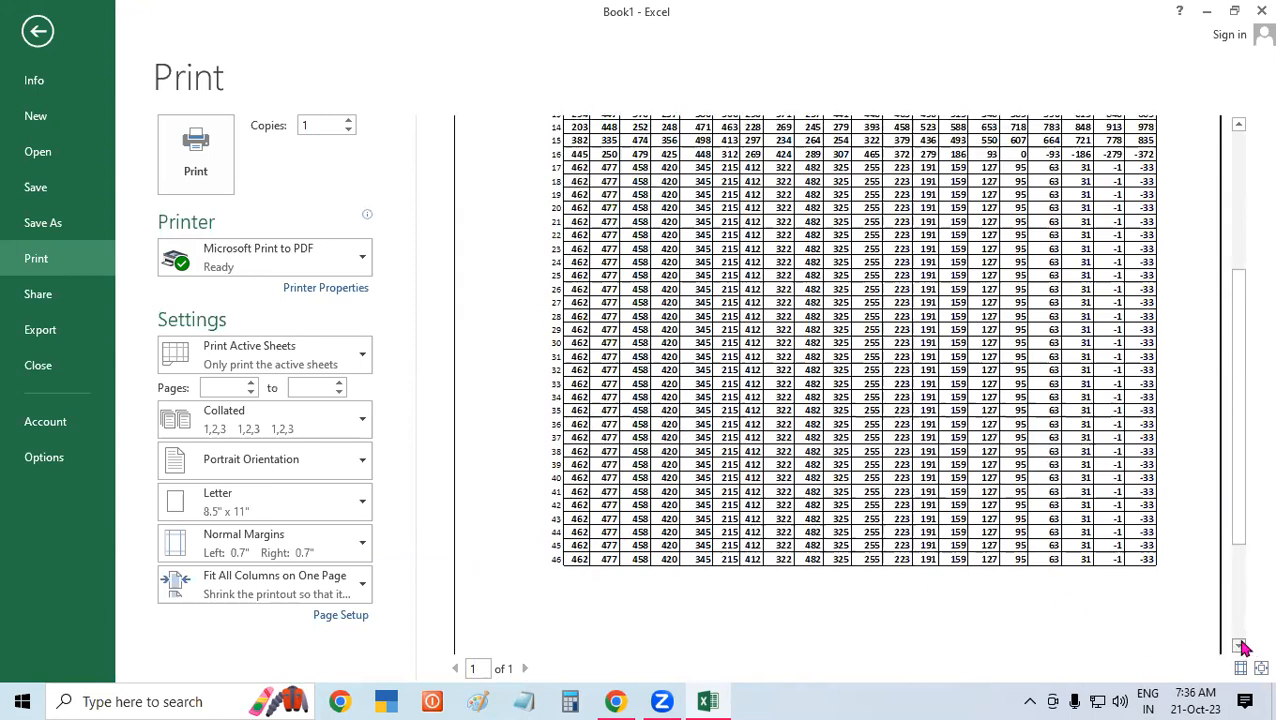
left_click(1240, 647)
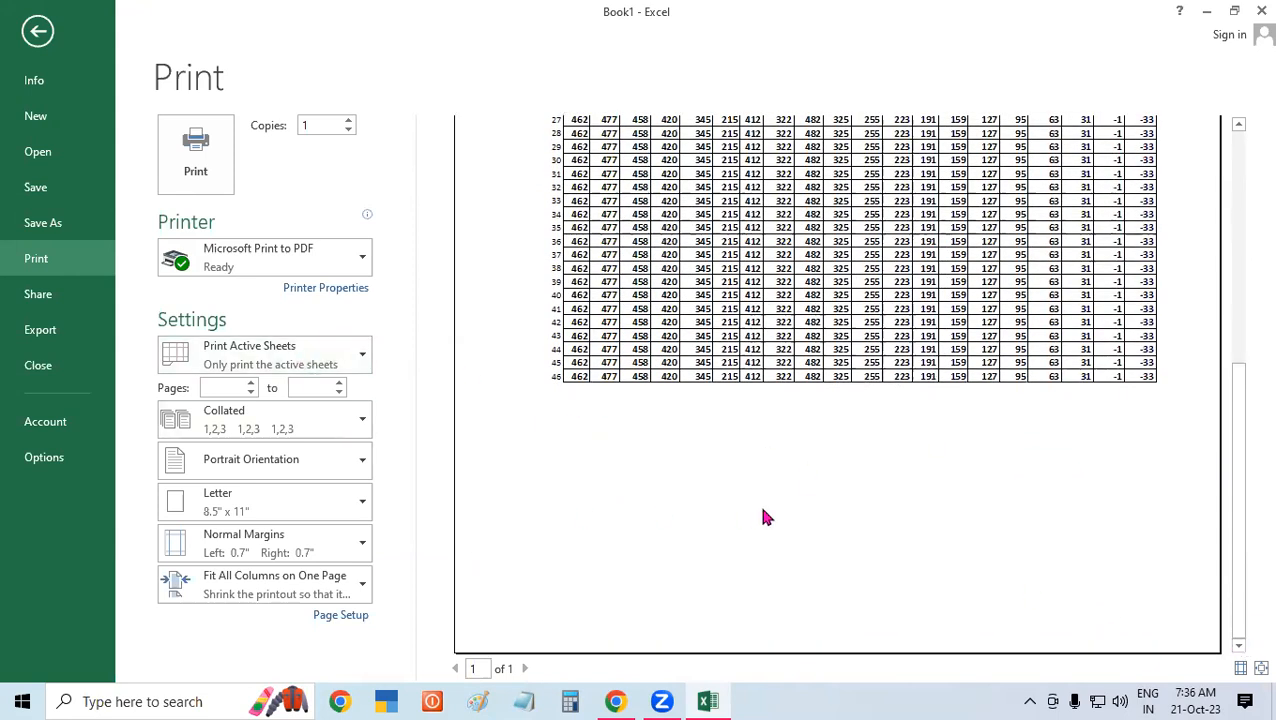
left_click_drag(1245, 429, 1236, 160)
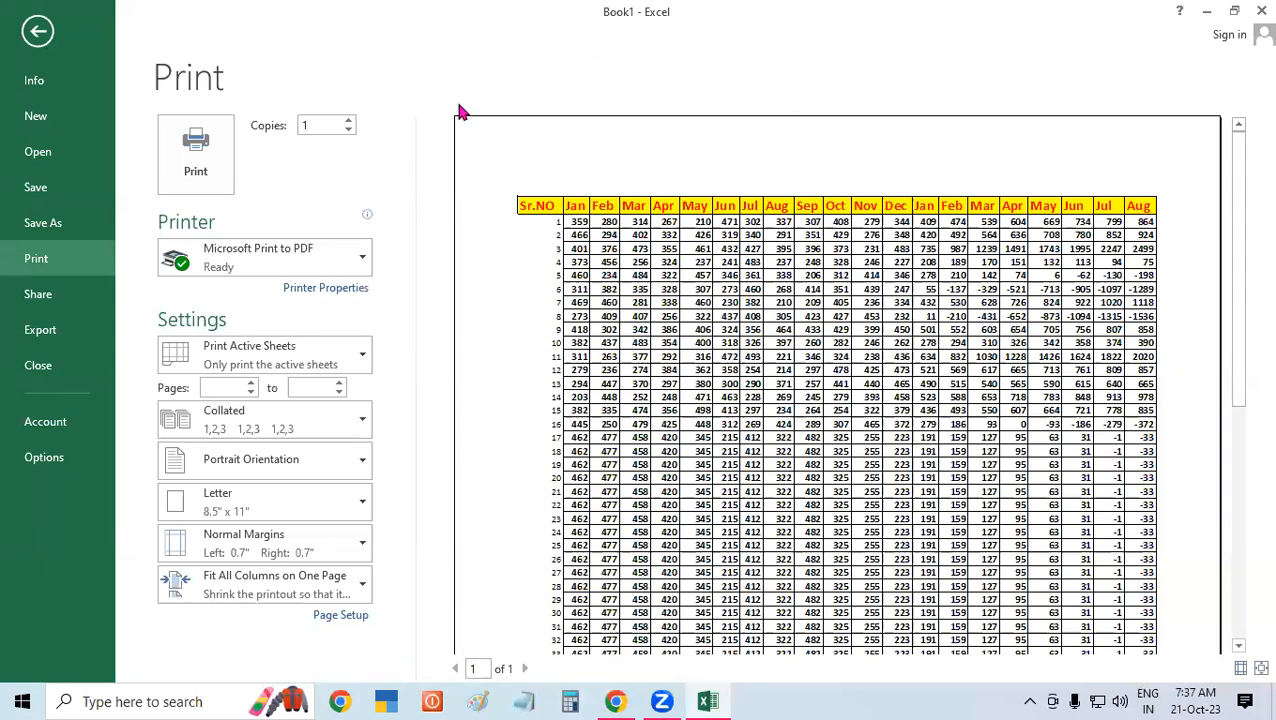
left_click(38, 31)
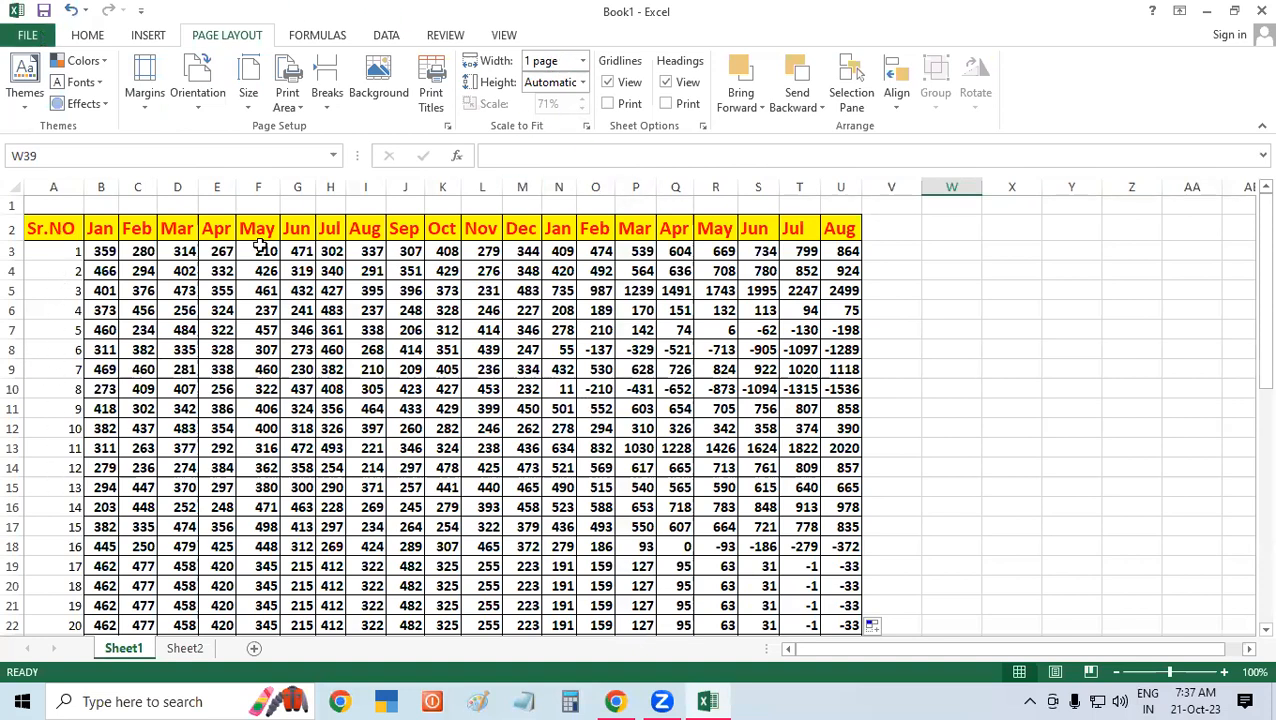
Step: Set the Scale to Fit height to 1 page, check the result in the print preview and return to the sheet
left_click(582, 82)
left_click(550, 124)
left_click(27, 35)
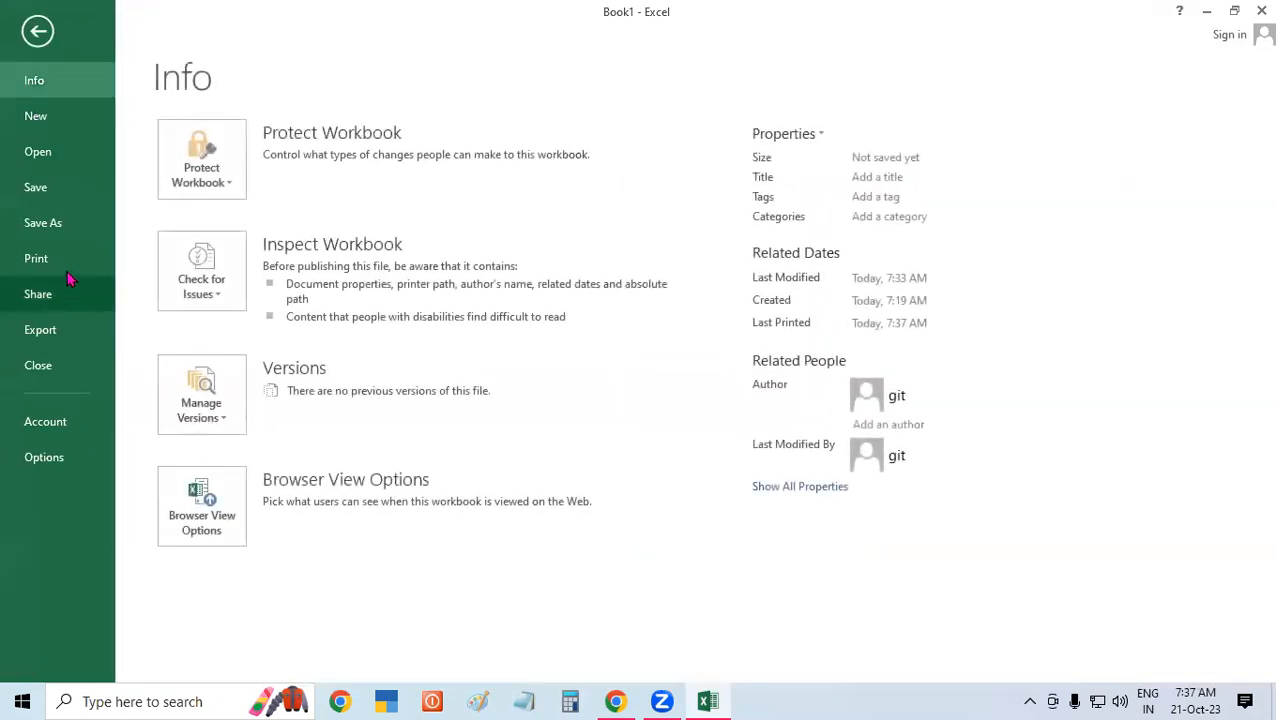
left_click(64, 262)
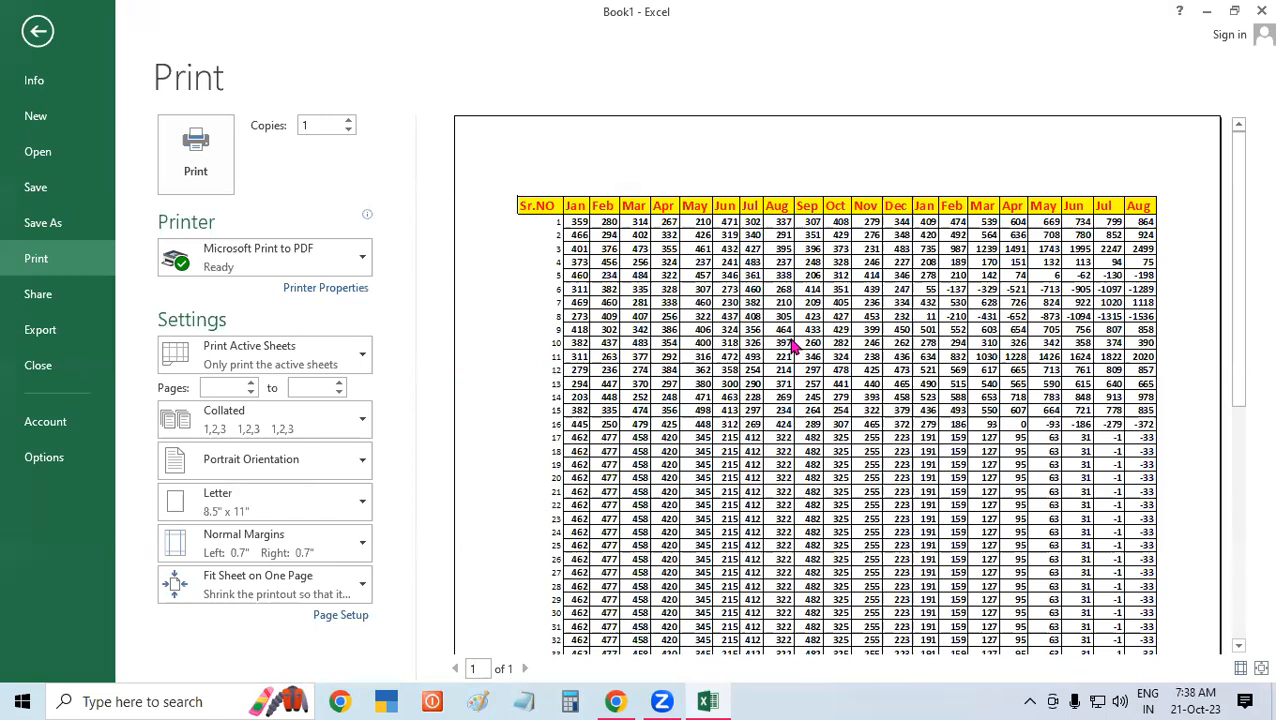
left_click(37, 32)
left_click(660, 313)
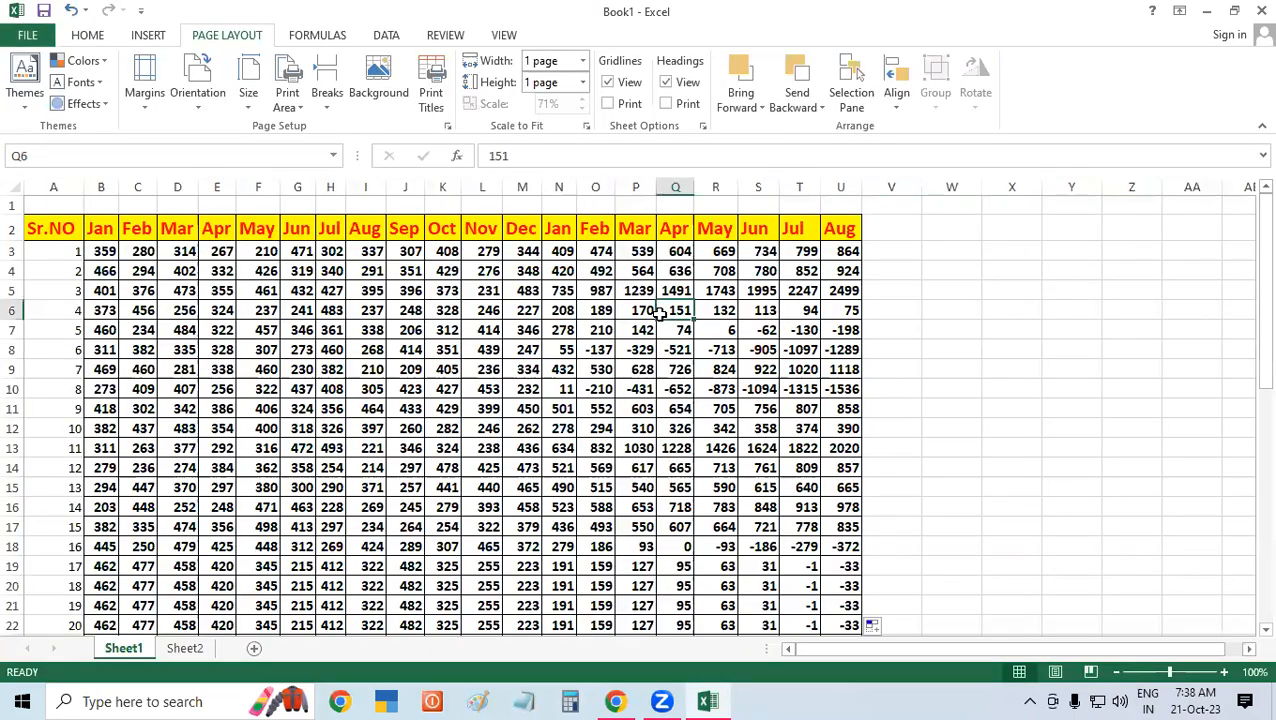
left_click_drag(50, 217, 400, 530)
left_click_drag(412, 251, 628, 470)
left_click_drag(635, 229, 825, 467)
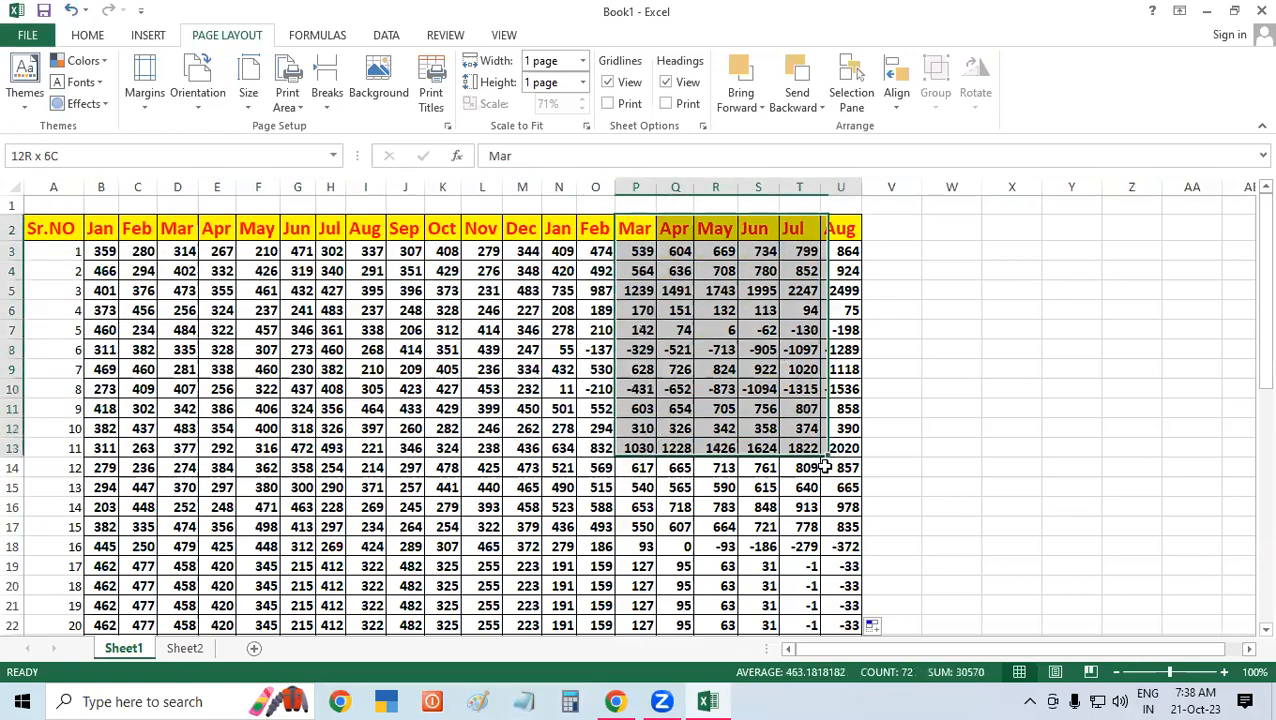
left_click(894, 348)
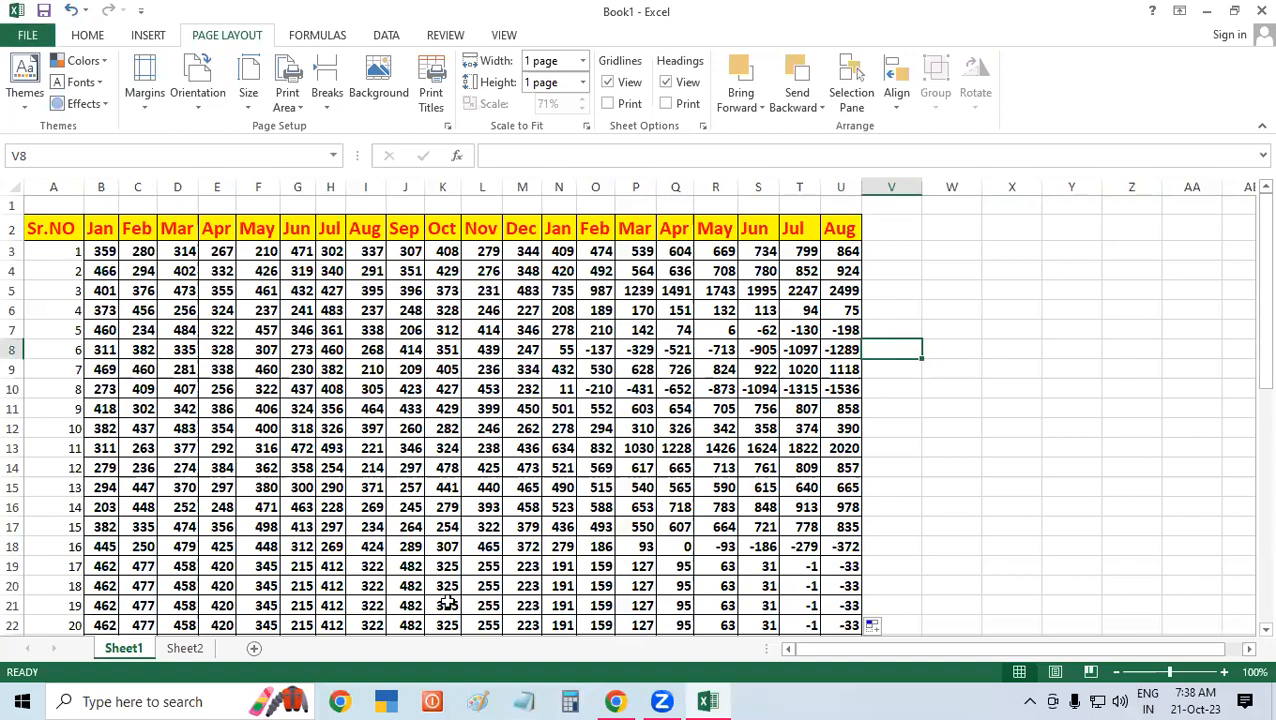
Step: Switch to Sheet2 and display it in Page Layout view
left_click(185, 648)
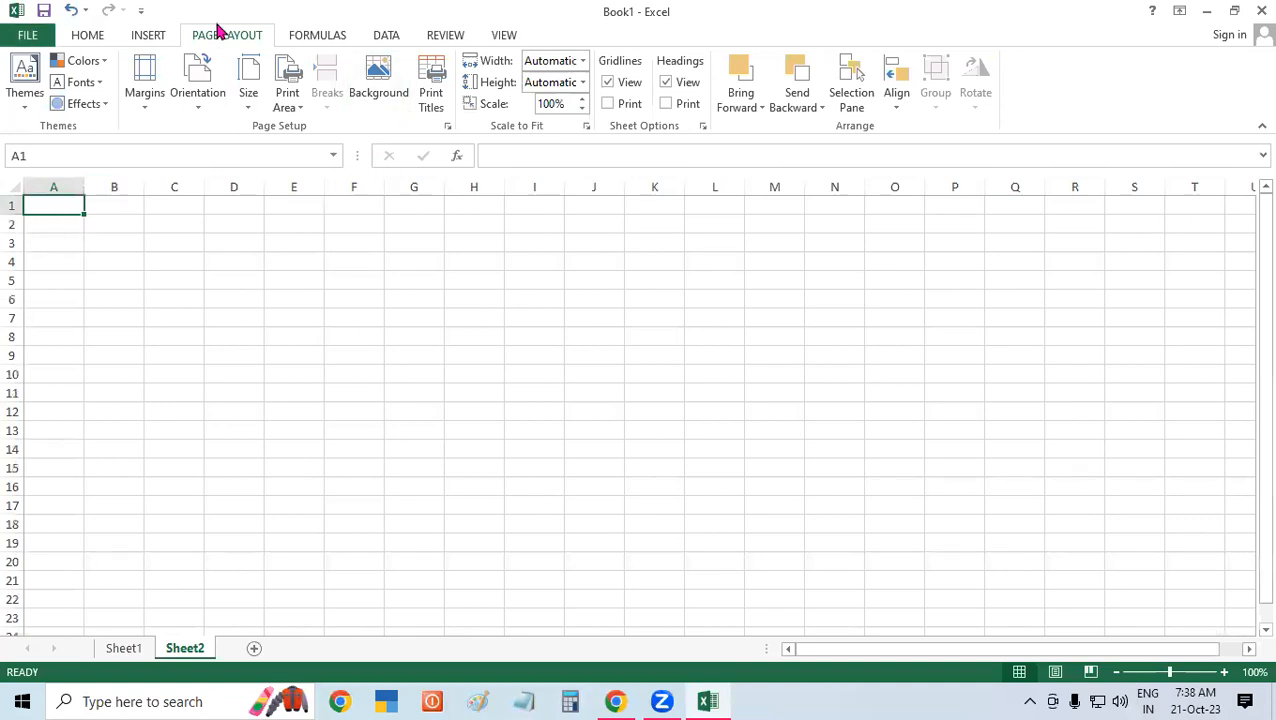
left_click(505, 37)
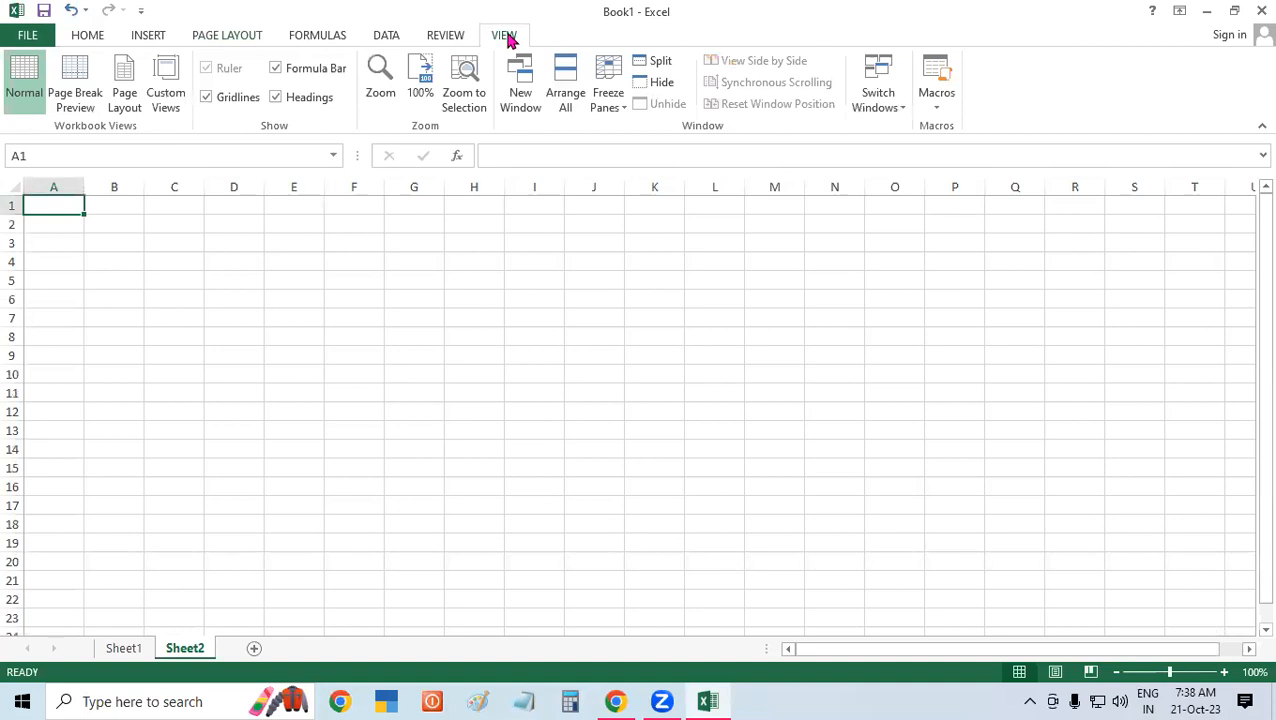
left_click(122, 93)
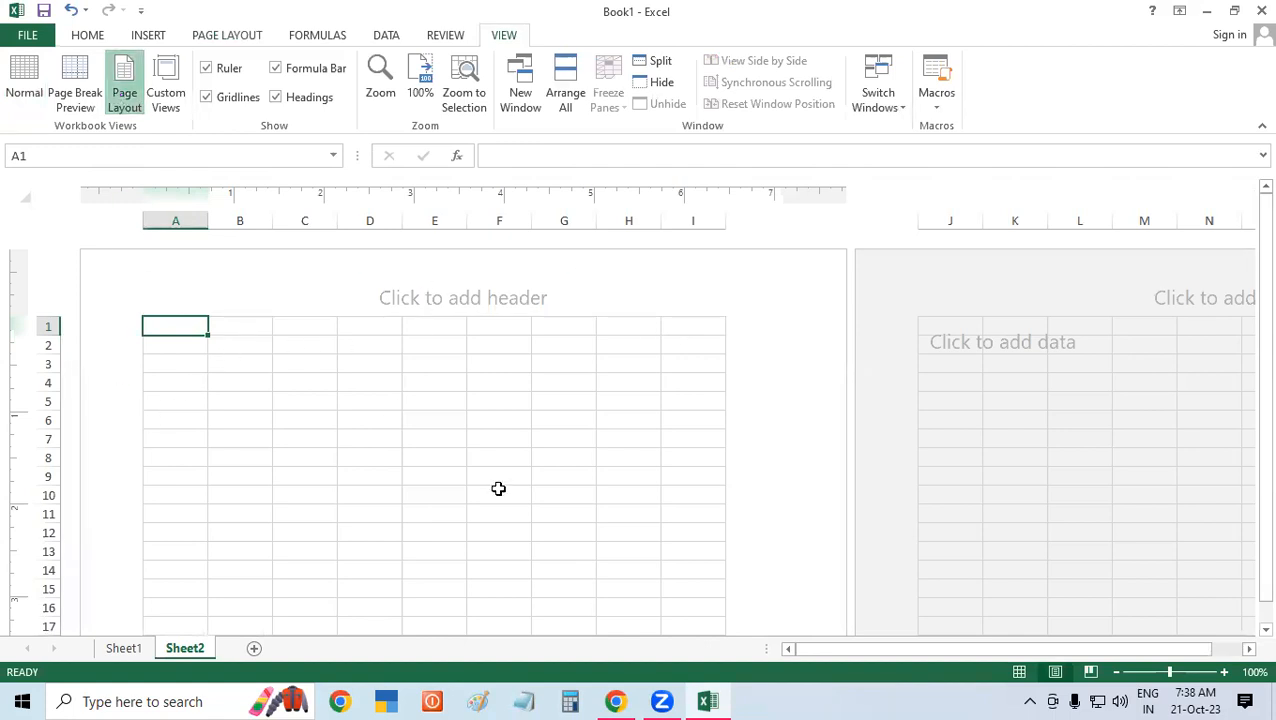
Step: Inspect the page boundaries on Sheet2 and select the first page's full width in row 1, A1:I1
left_click(1000, 380)
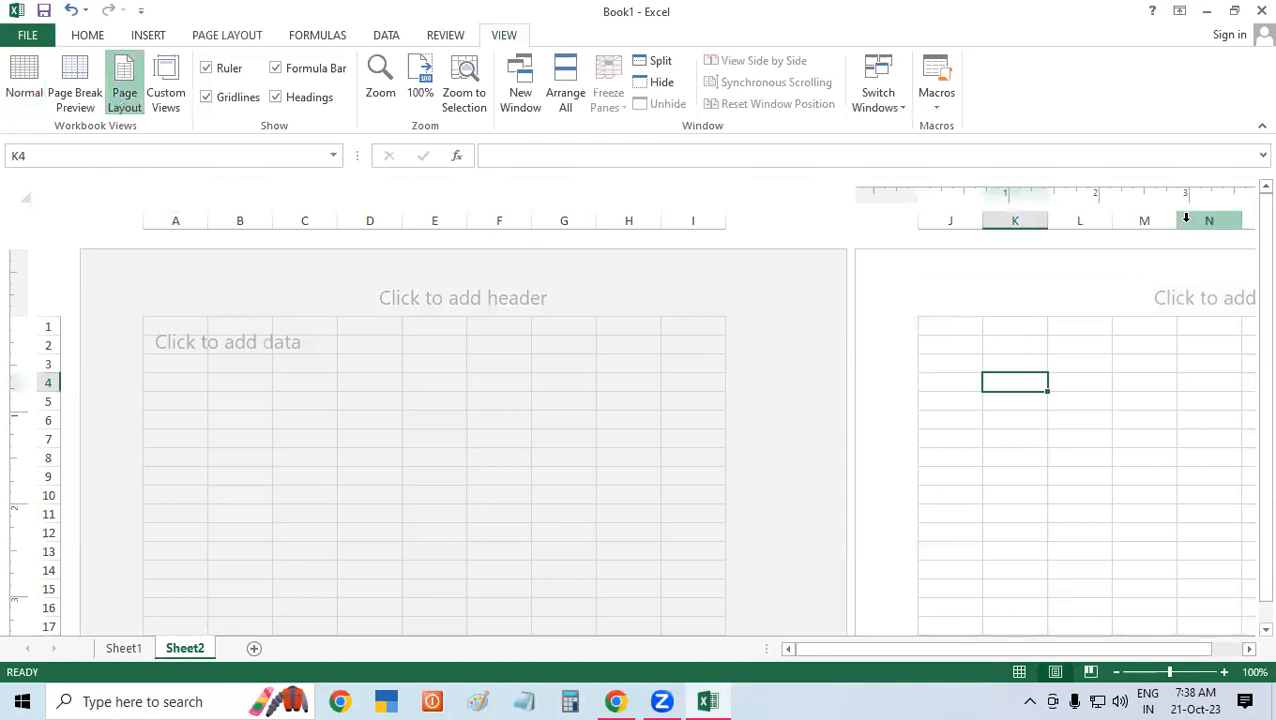
left_click(424, 362)
left_click(166, 324)
left_click_drag(260, 322, 698, 322)
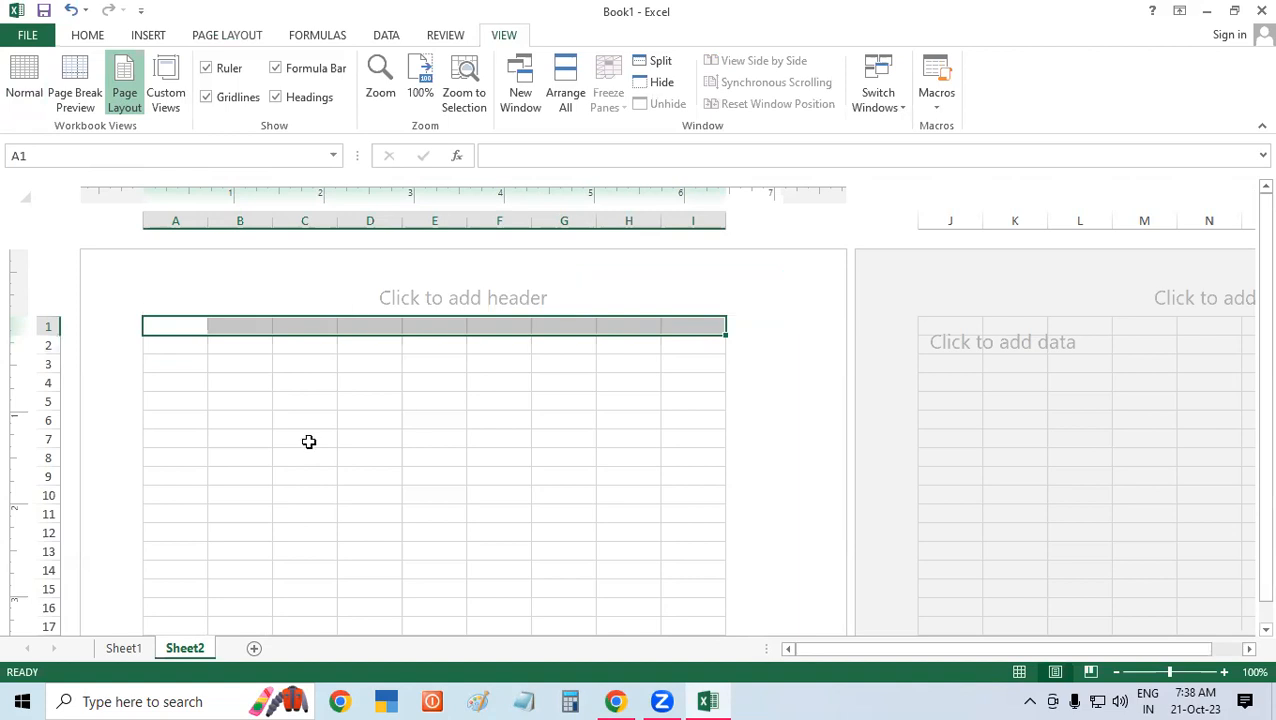
Step: Enter Jan in A1 of Sheet2 and fill the month series across to Sep in I1
left_click(174, 327)
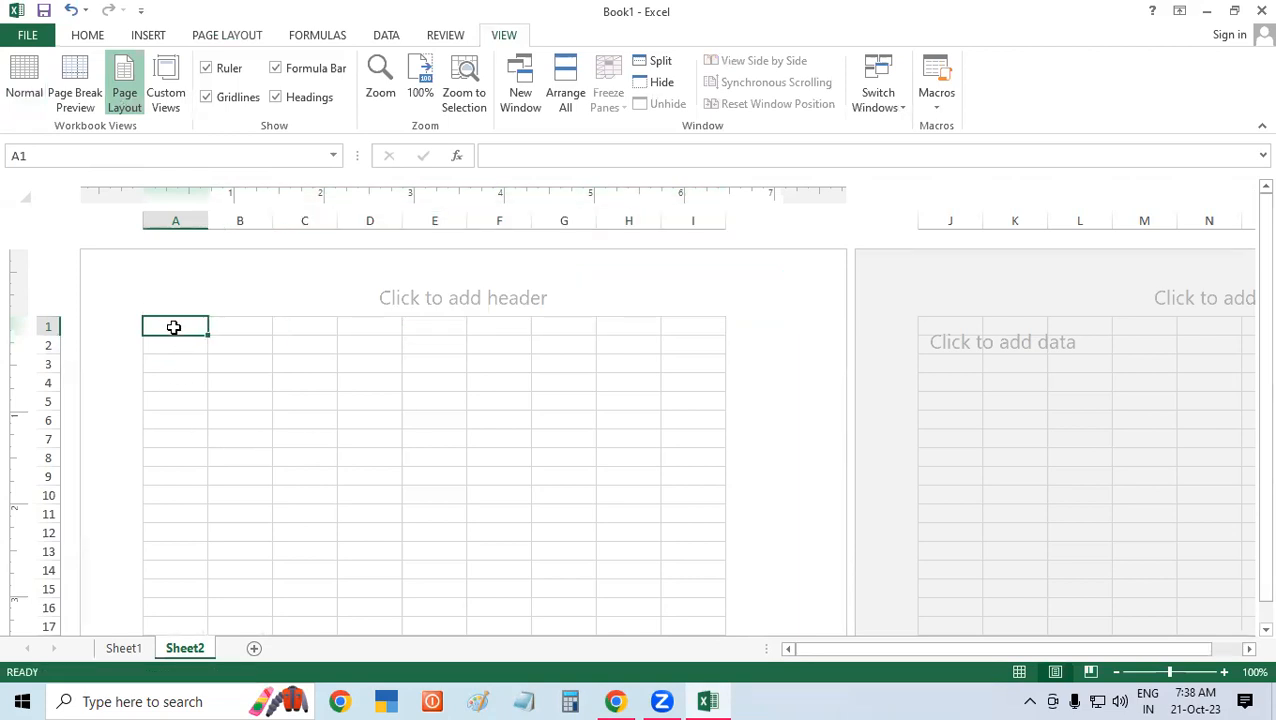
type("Jan")
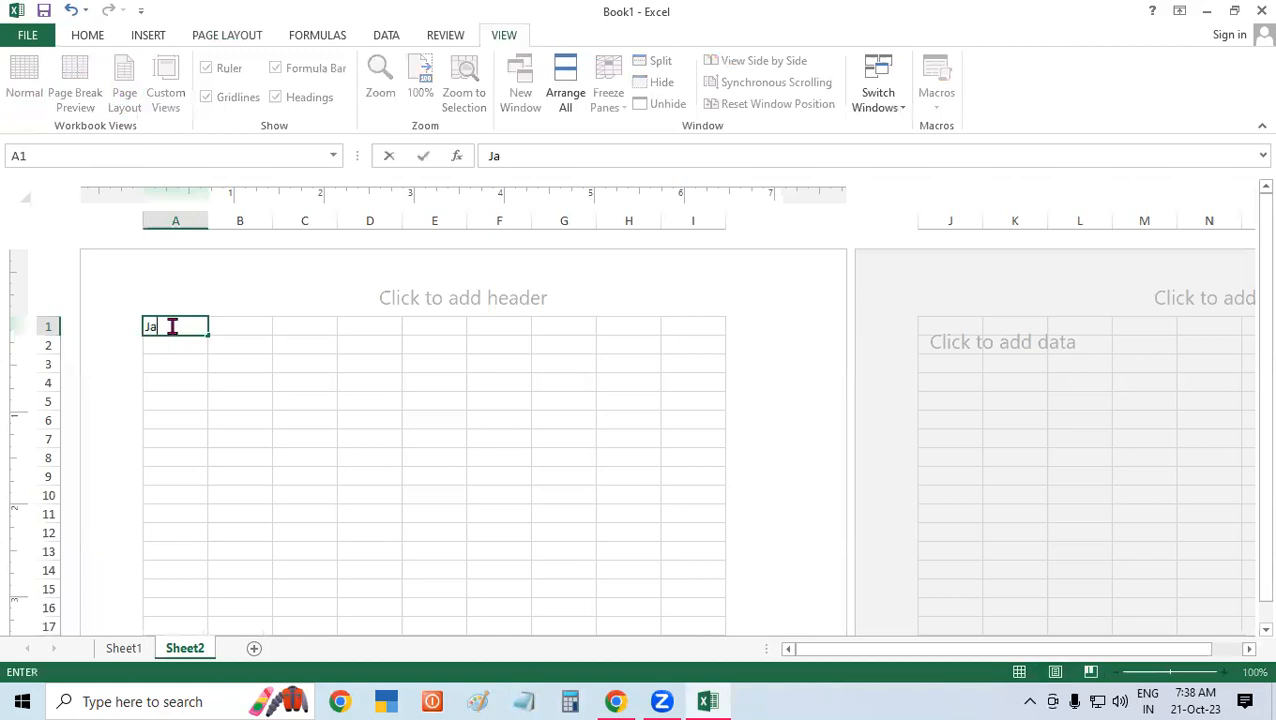
key("Return")
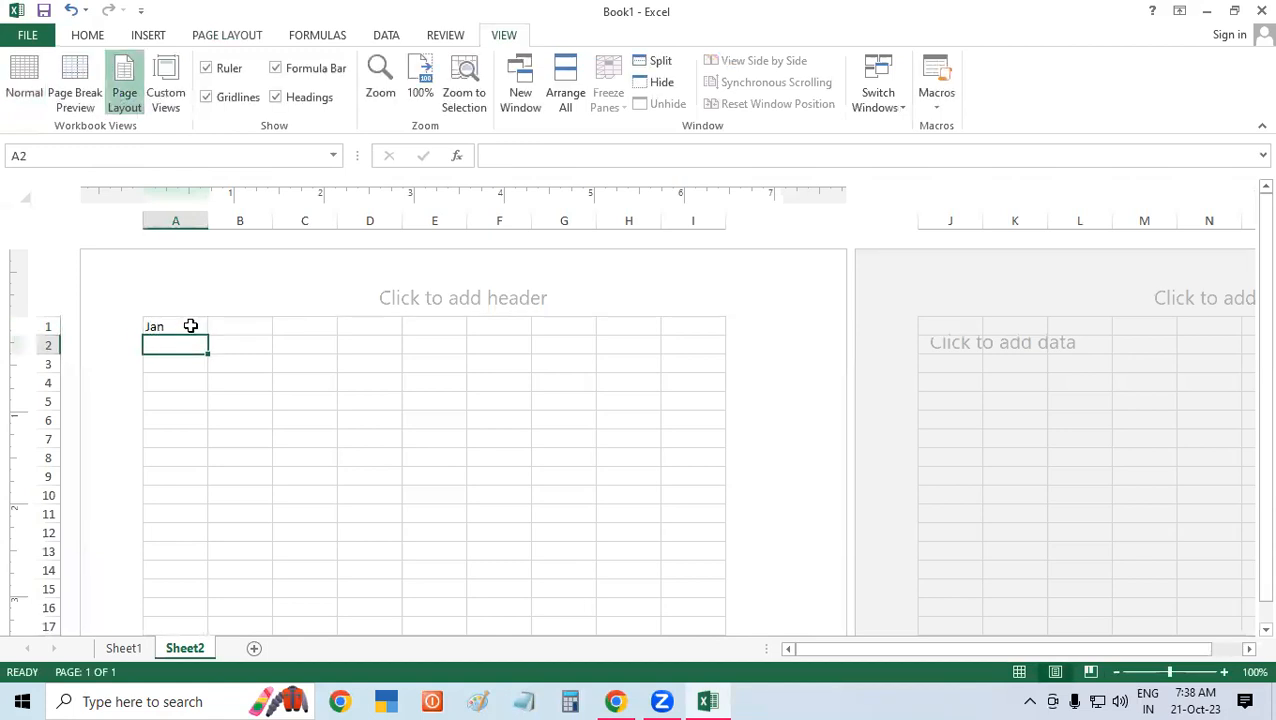
left_click(193, 326)
left_click_drag(207, 341, 723, 334)
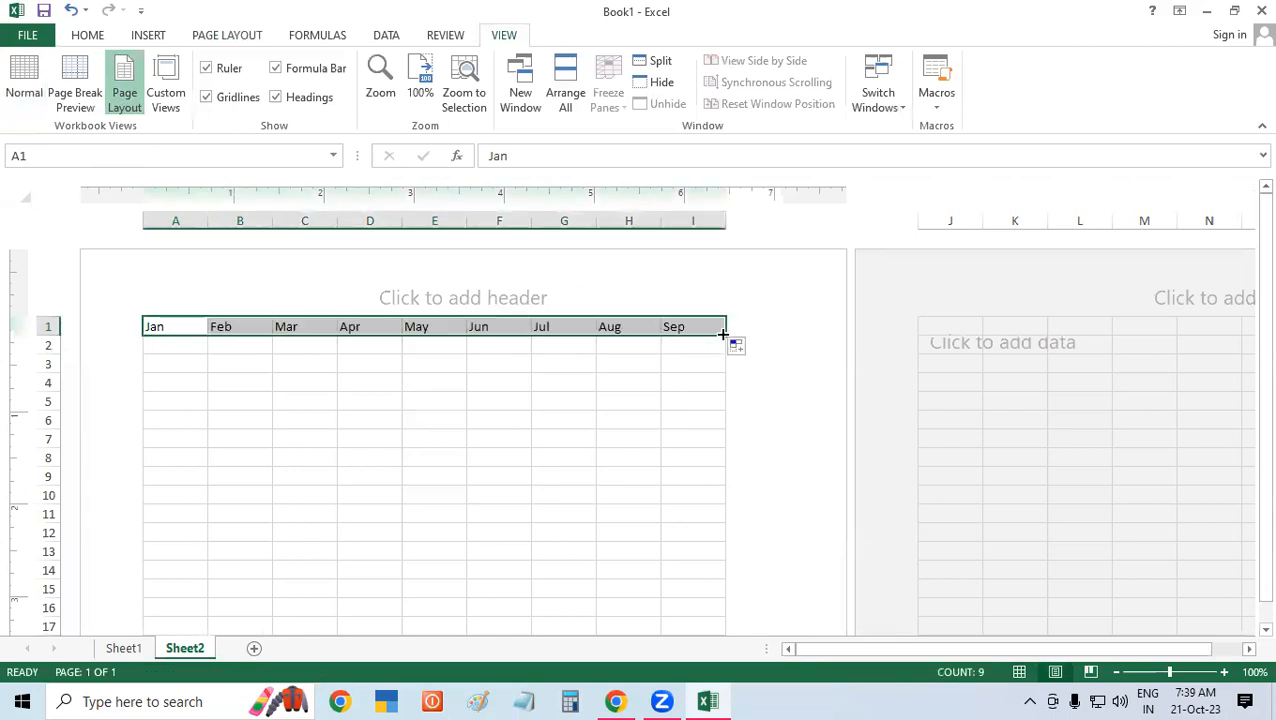
Step: Enter Oct in J1 on the second page and fill the month series across to Dec in L1
left_click(962, 330)
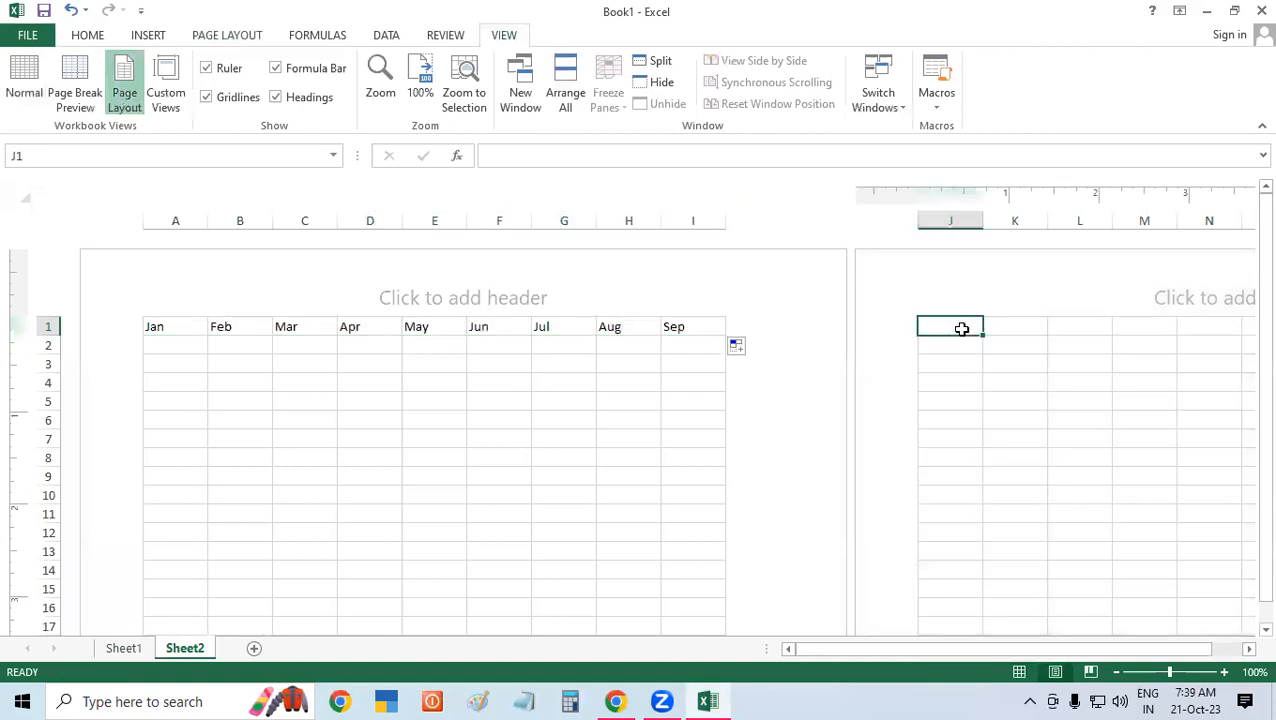
type("O")
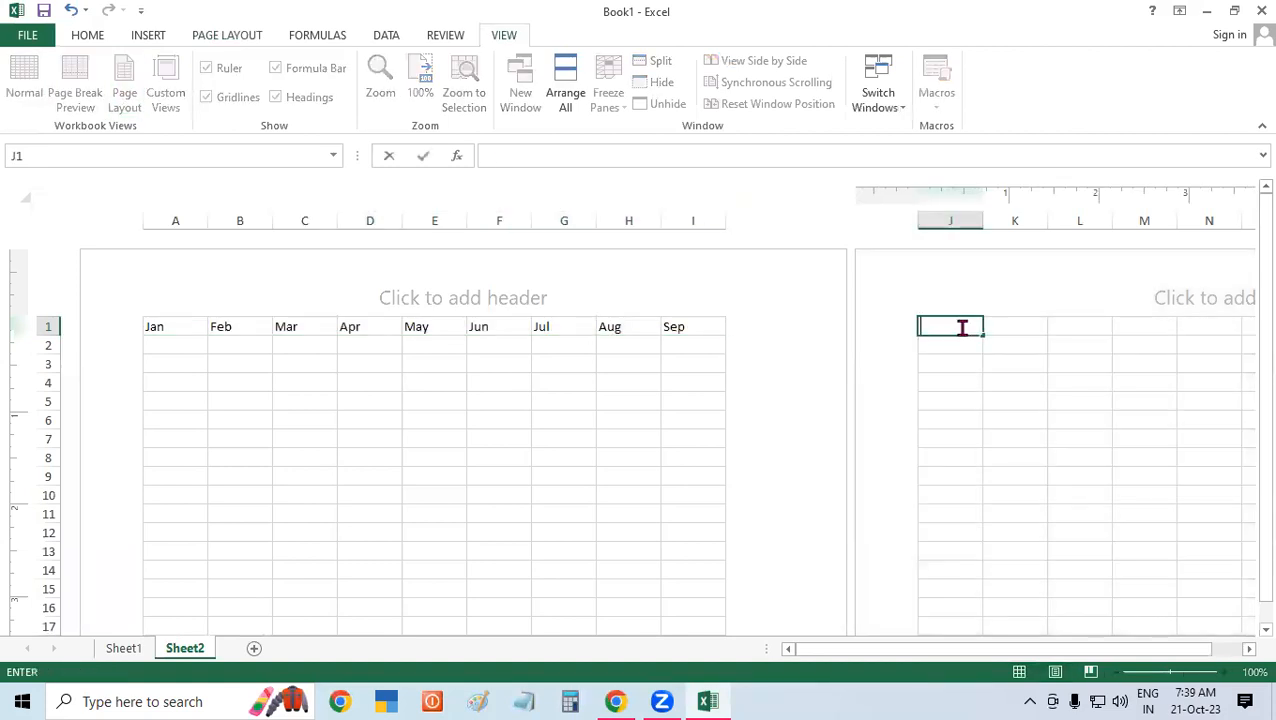
type("C")
key("BackSpace")
type("t")
key("BackSpace")
type("ct")
key("Return")
left_click(960, 332)
left_click_drag(983, 338, 1120, 342)
left_click(1045, 386)
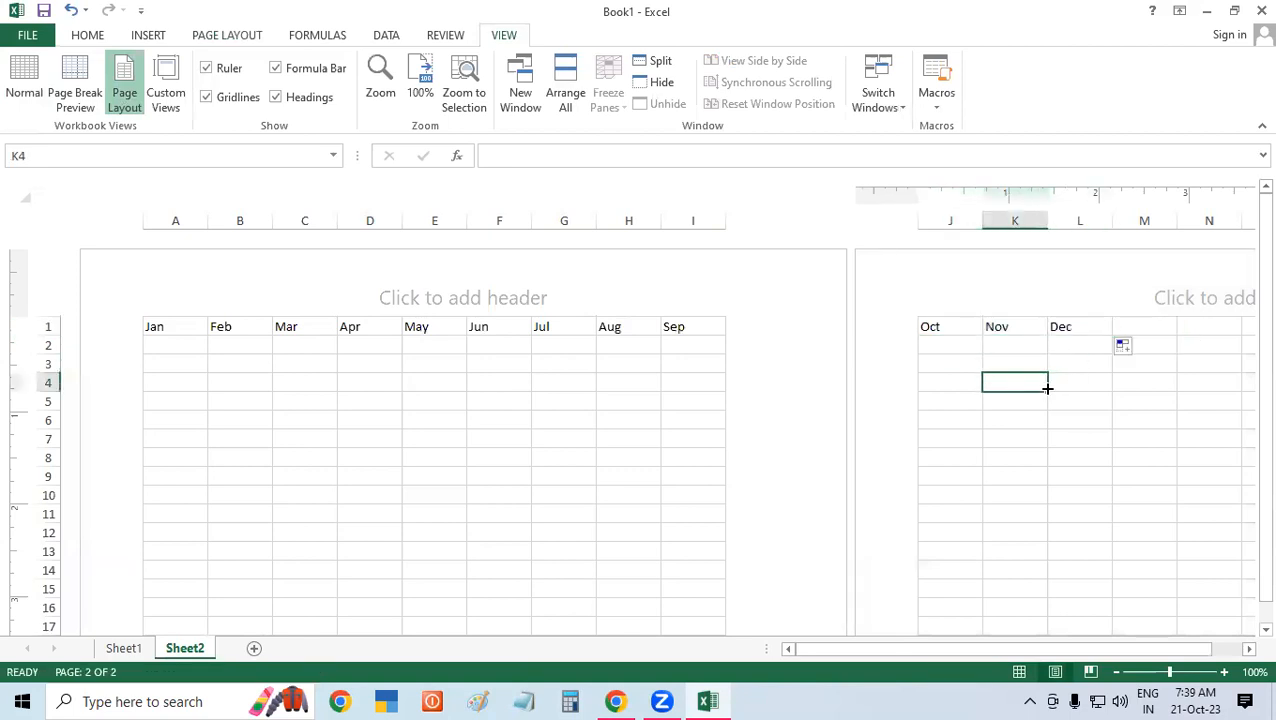
Step: Display Sheet2 in Normal view and examine the vertical page-break lines that divide the columns into printed pages
left_click(26, 85)
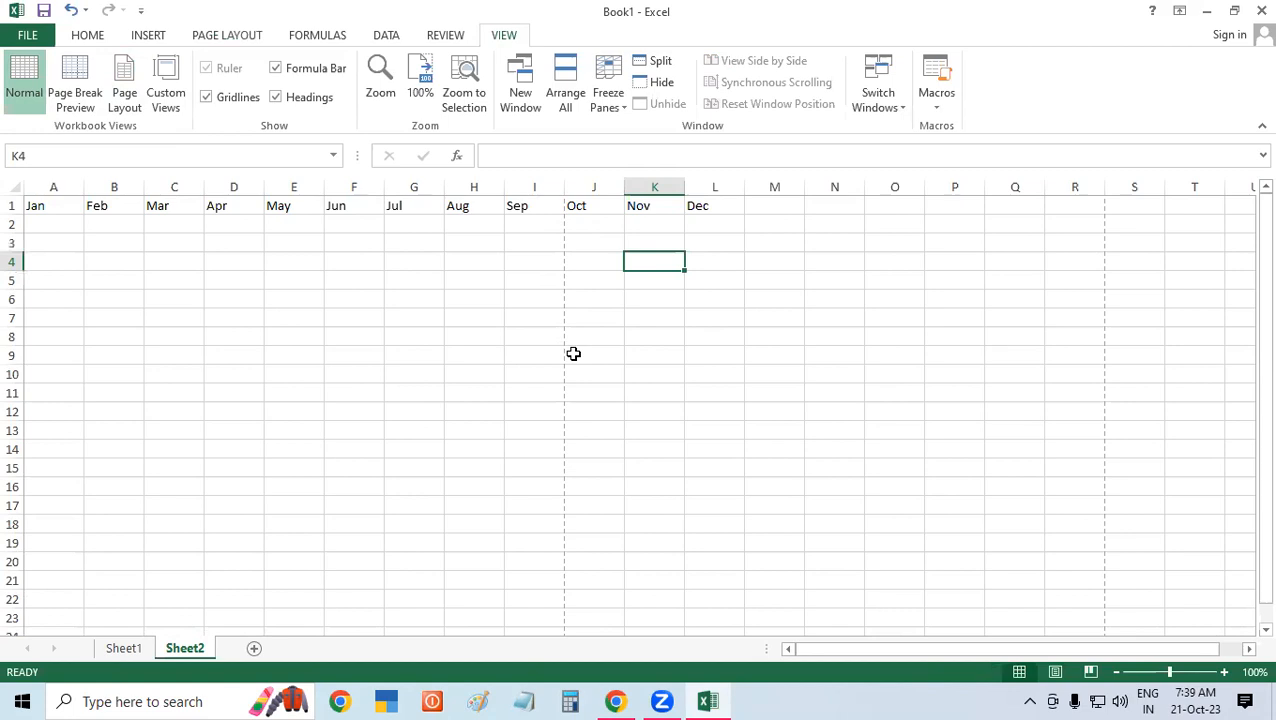
left_click_drag(42, 203, 530, 199)
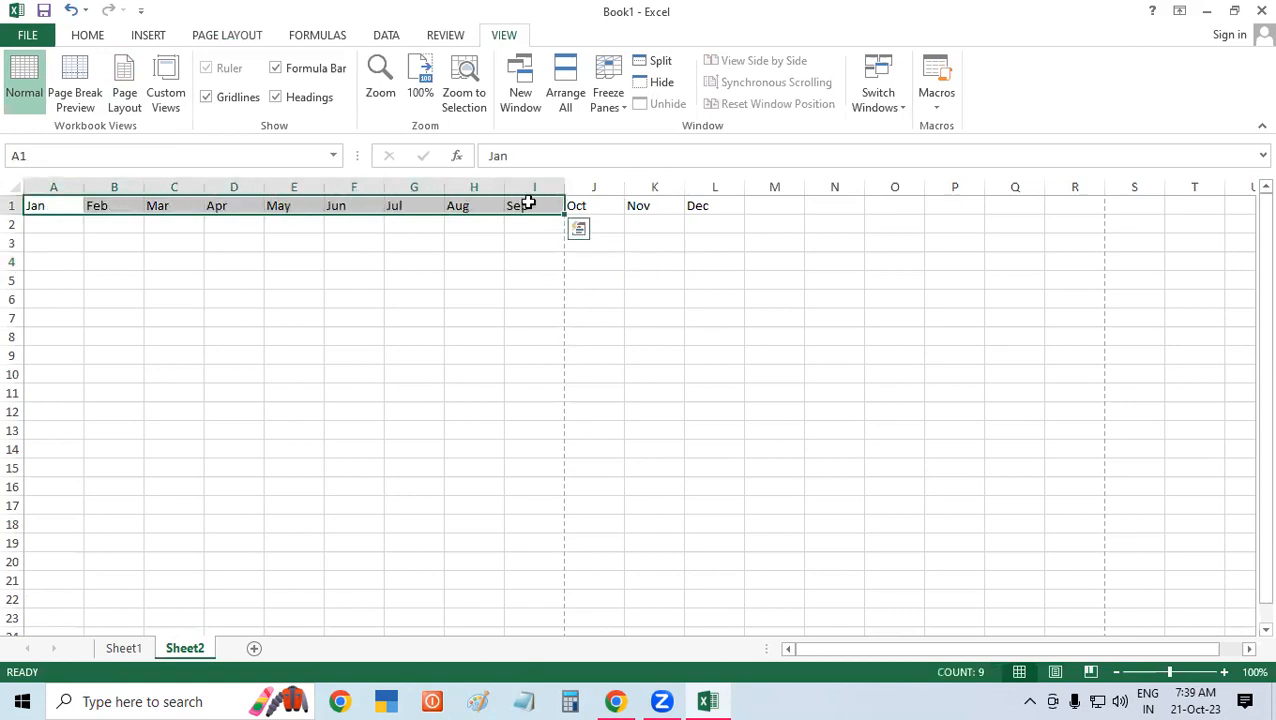
left_click(588, 208)
left_click_drag(622, 206, 1072, 203)
left_click(1249, 649)
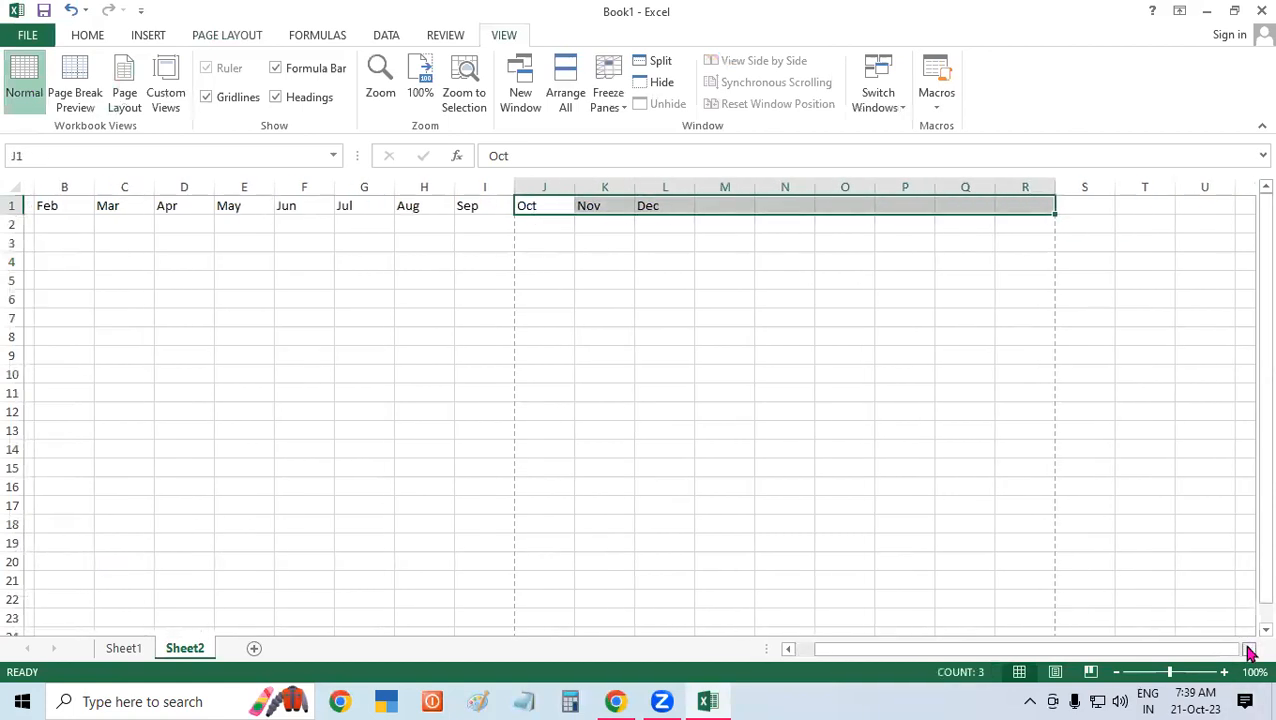
left_click(1249, 649)
left_click(1249, 649)
left_click(1249, 649)
left_click(1249, 649)
left_click(1249, 649)
left_click(1249, 649)
left_click(1249, 649)
left_click(1249, 649)
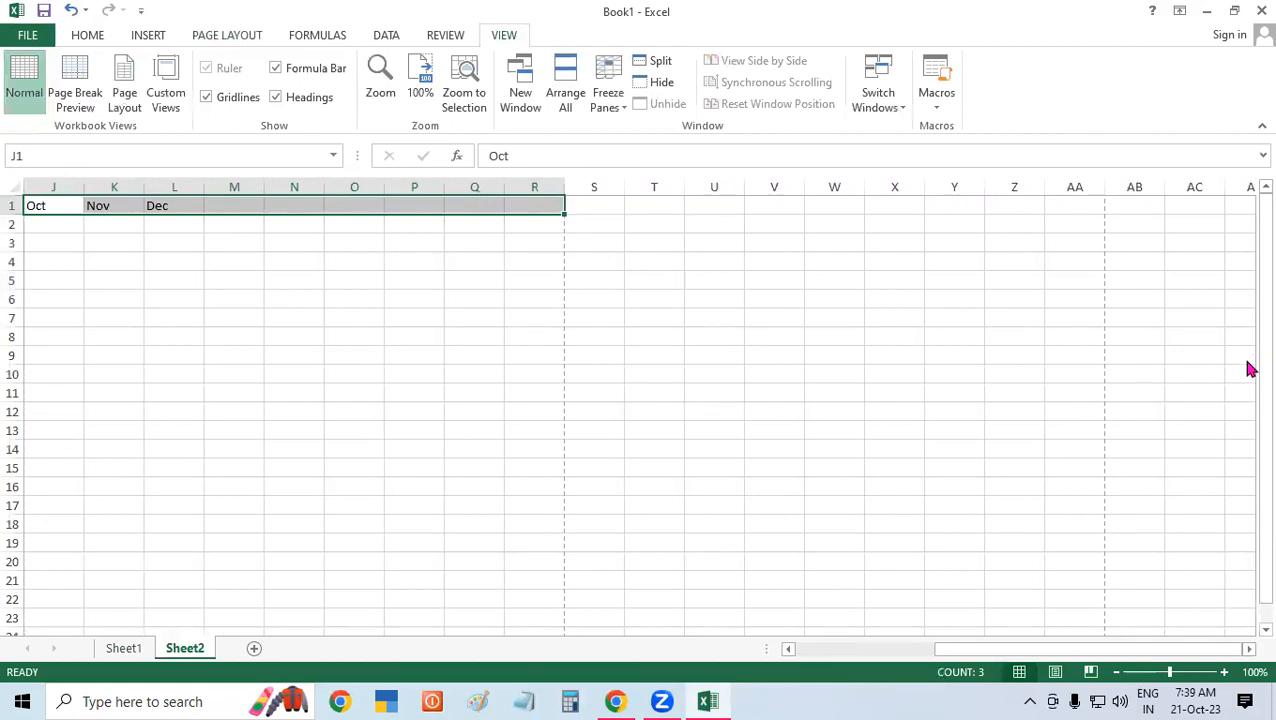
left_click_drag(1062, 648, 421, 404)
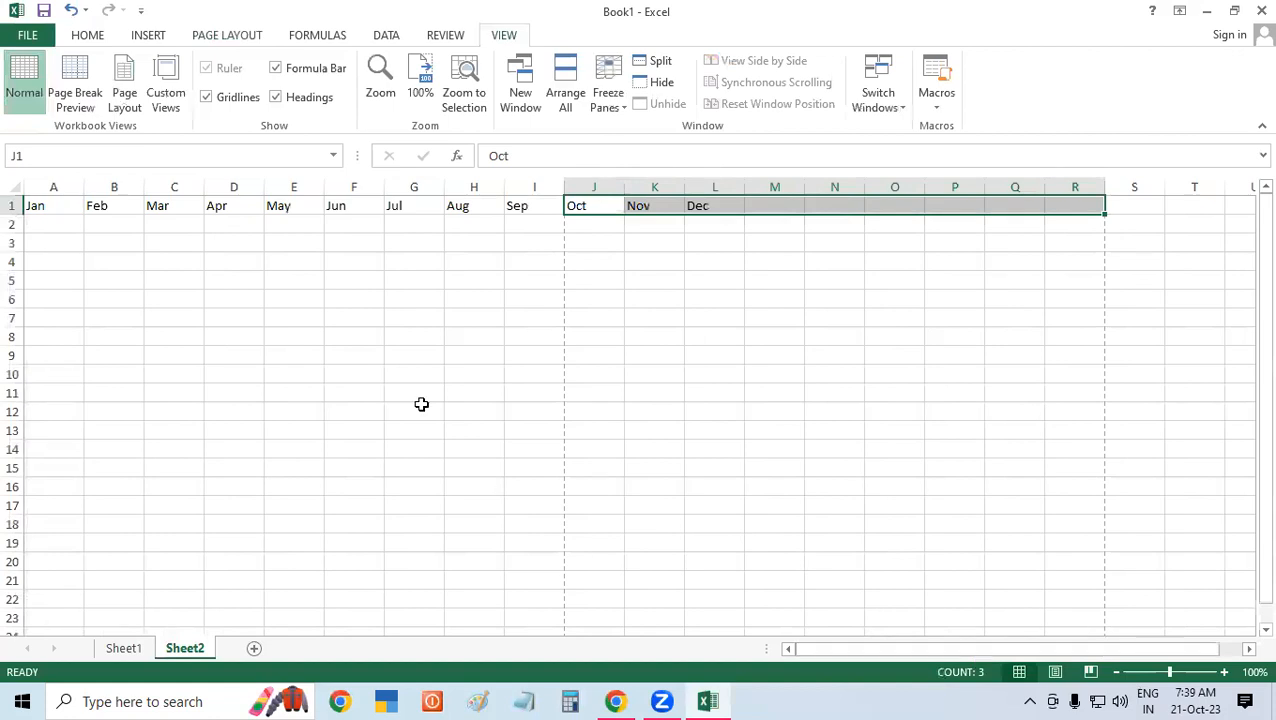
Step: Examine the horizontal page-break line that ends the first printed page's rows on Sheet2
left_click(1252, 620)
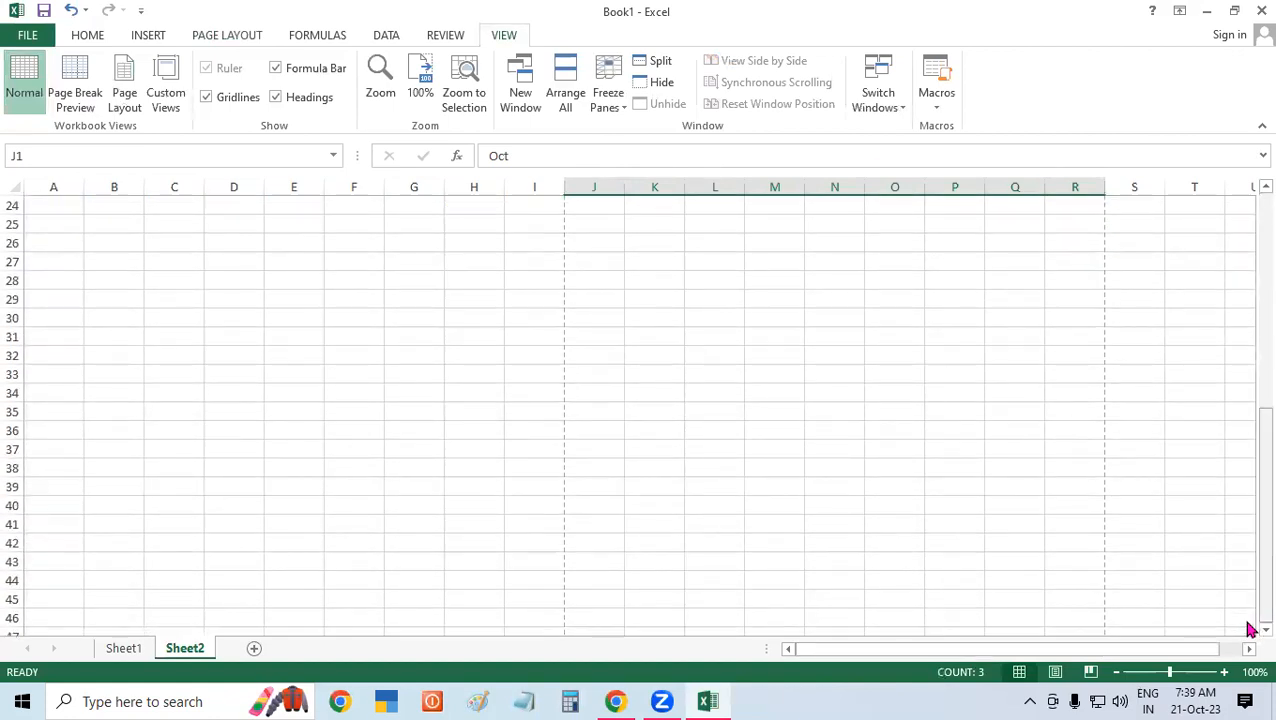
left_click(1262, 630)
left_click(1262, 630)
left_click(1262, 630)
left_click(1262, 630)
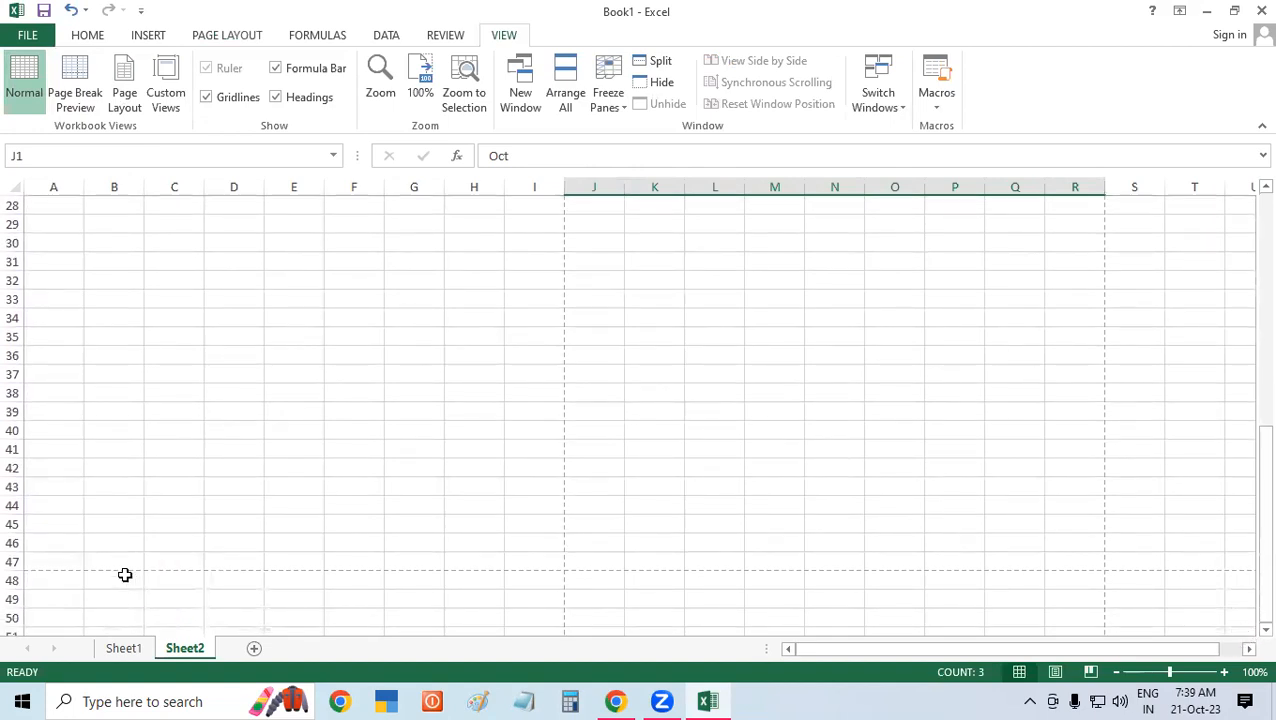
left_click(1262, 630)
left_click(1262, 630)
left_click(1262, 630)
left_click(1262, 630)
left_click(1262, 630)
left_click(1262, 630)
left_click(1262, 630)
left_click(1262, 630)
left_click(1262, 630)
left_click(1262, 630)
left_click(1262, 630)
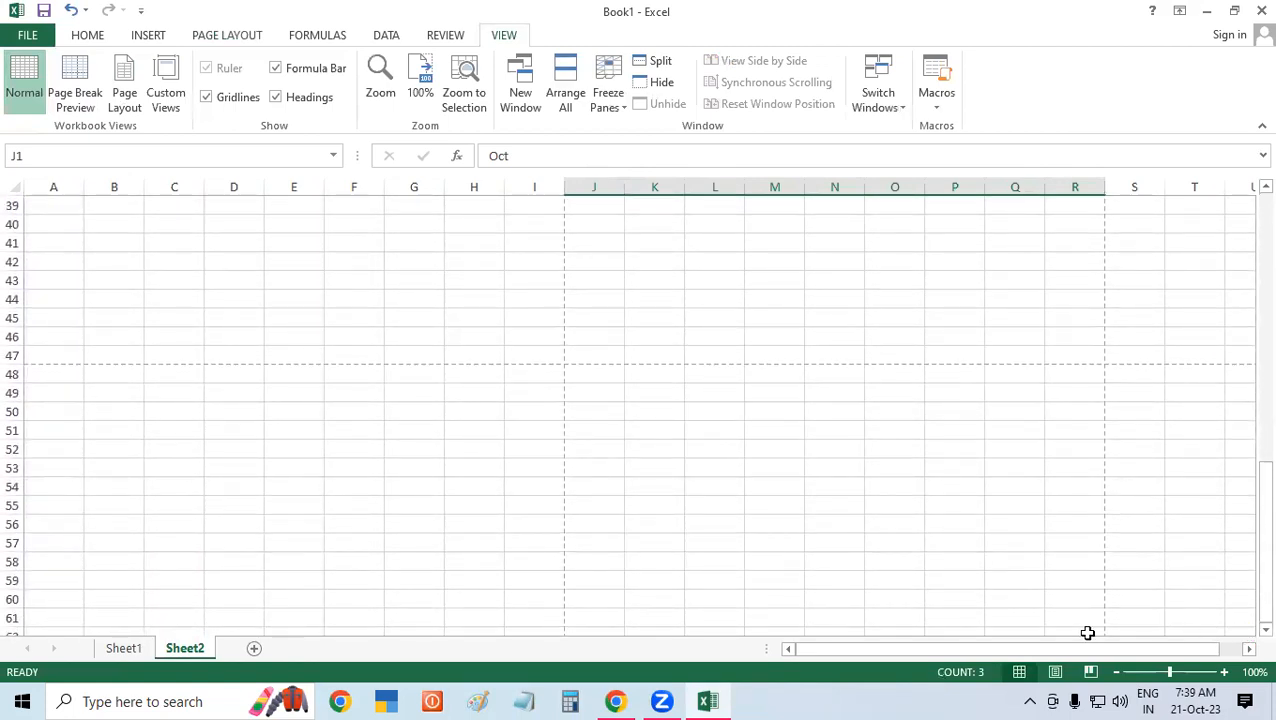
Step: On Sheet1, set the rows with serial numbers 10 to 15, A12:U17, as the print area
left_click(120, 648)
left_click(910, 226)
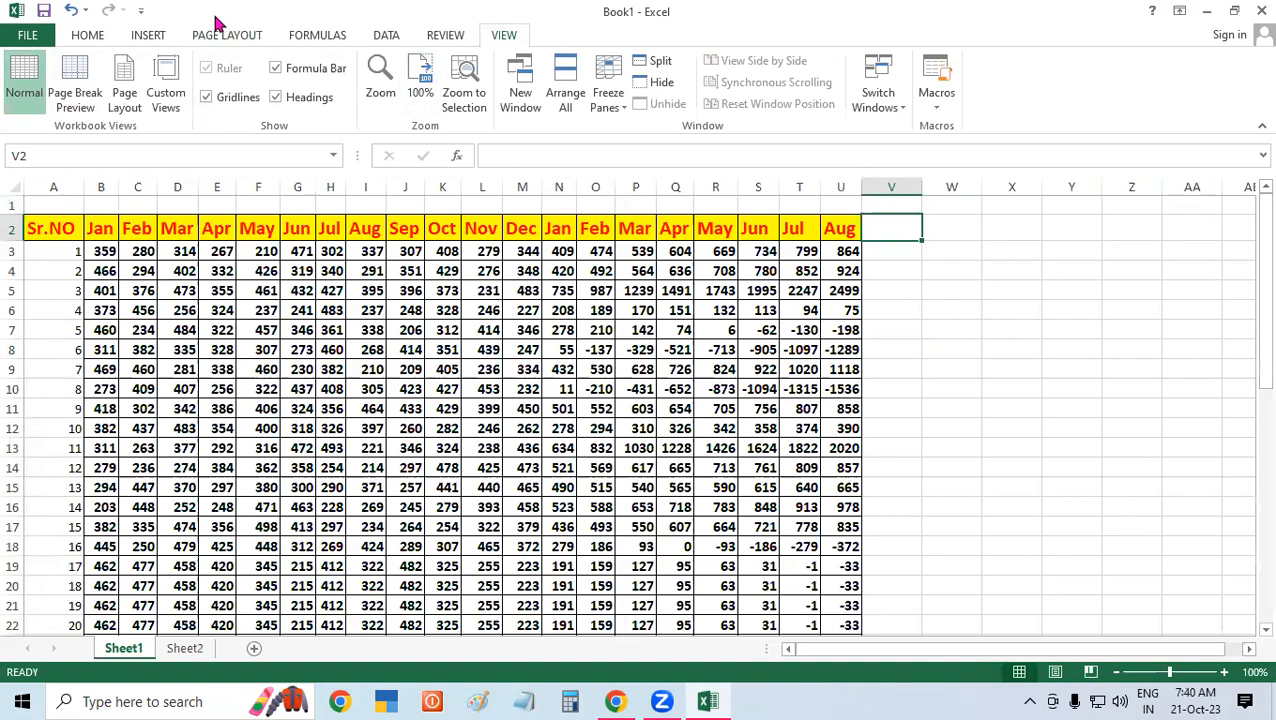
left_click(518, 482)
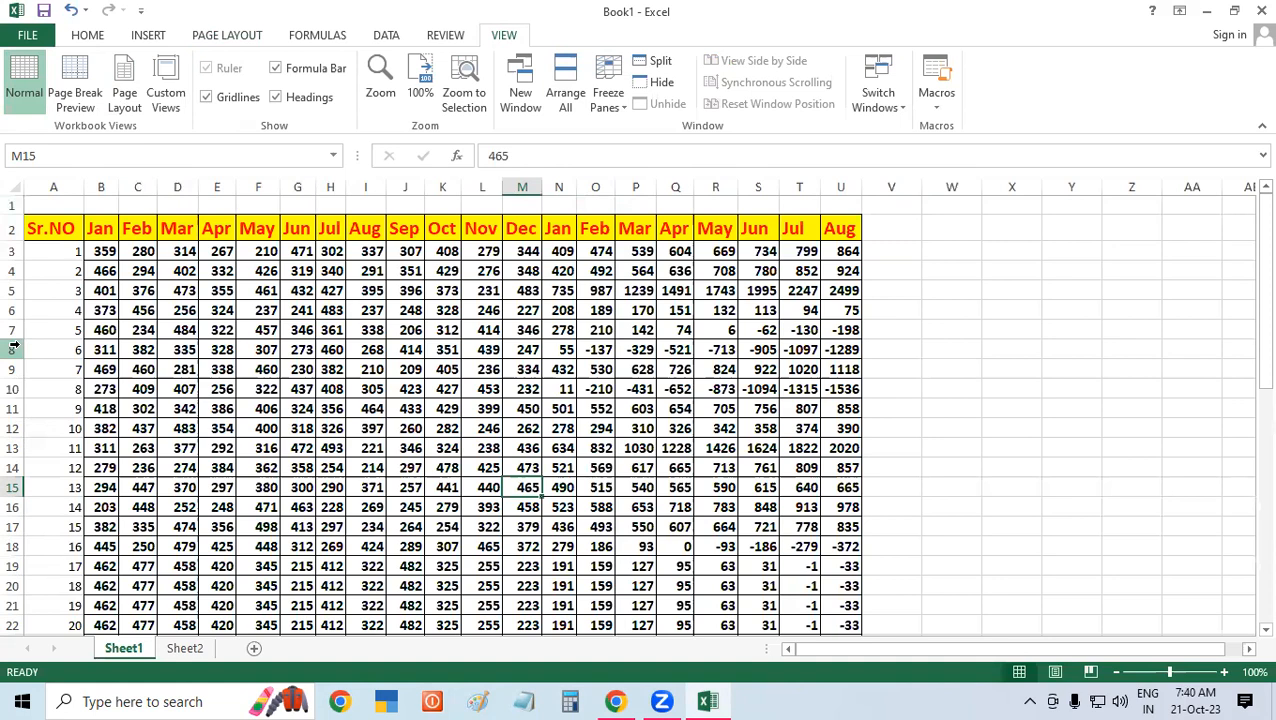
left_click_drag(66, 430, 640, 528)
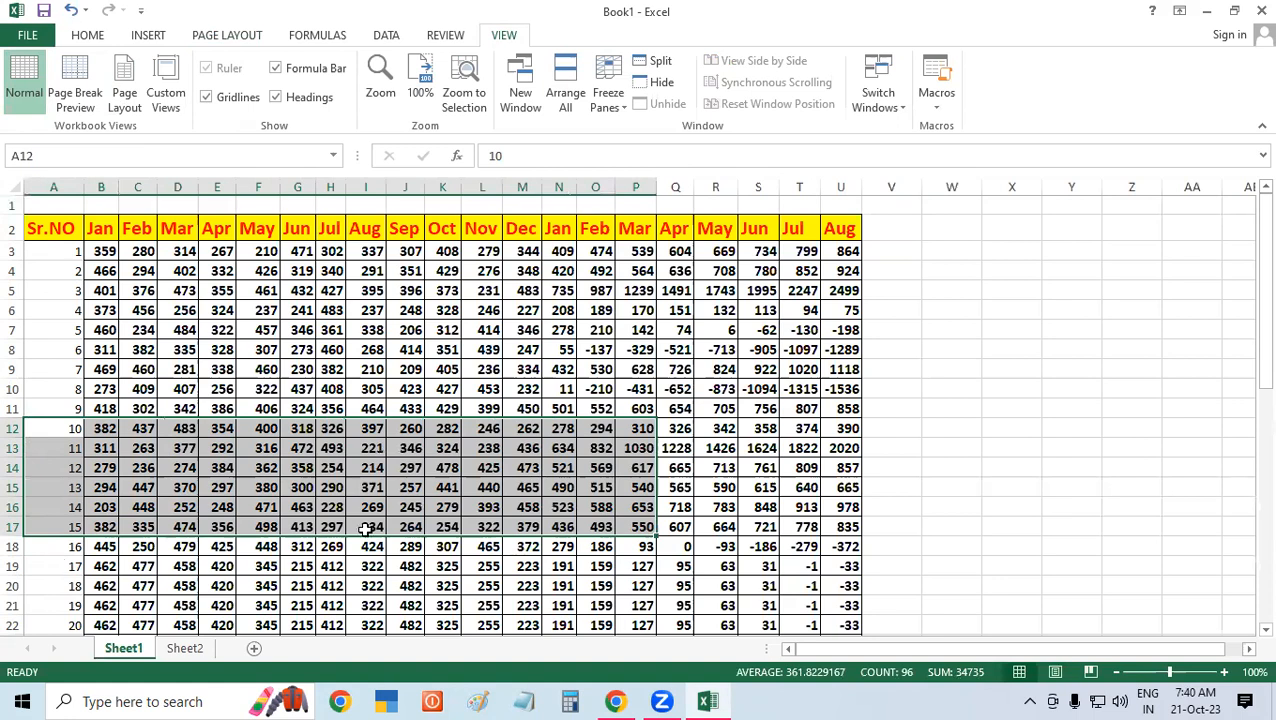
left_click(926, 443)
left_click_drag(54, 428, 845, 527)
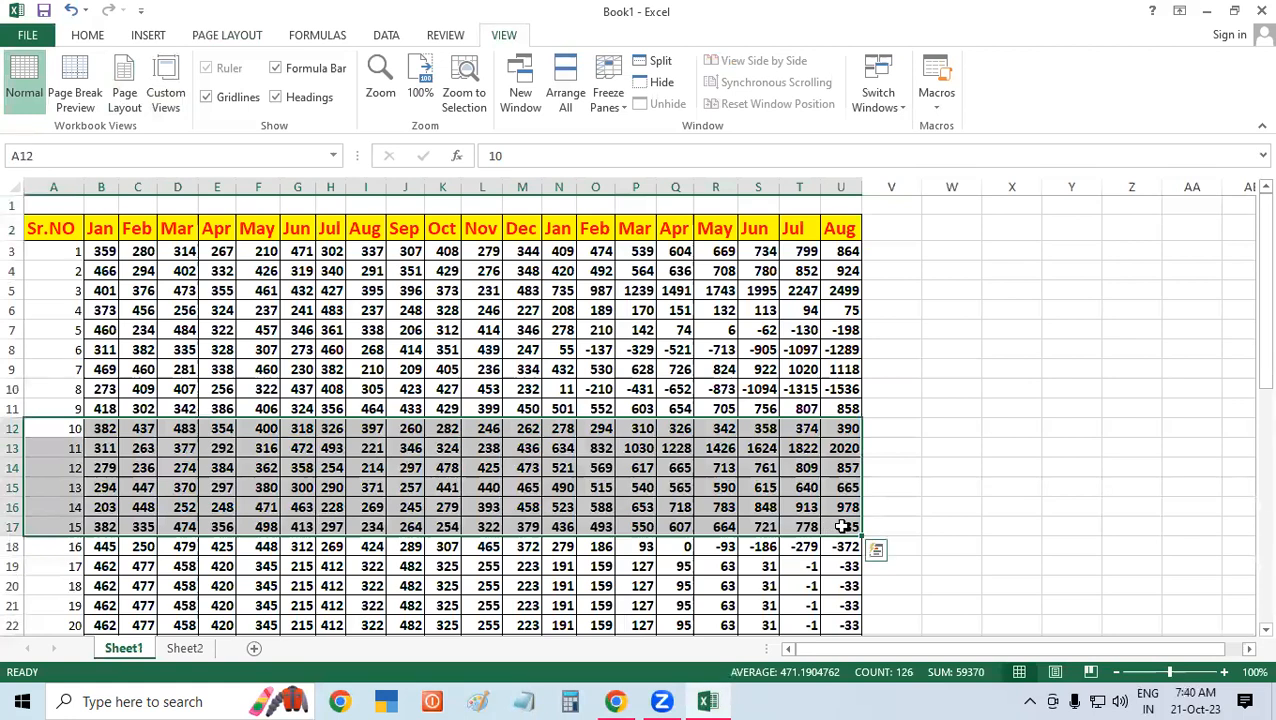
left_click(226, 40)
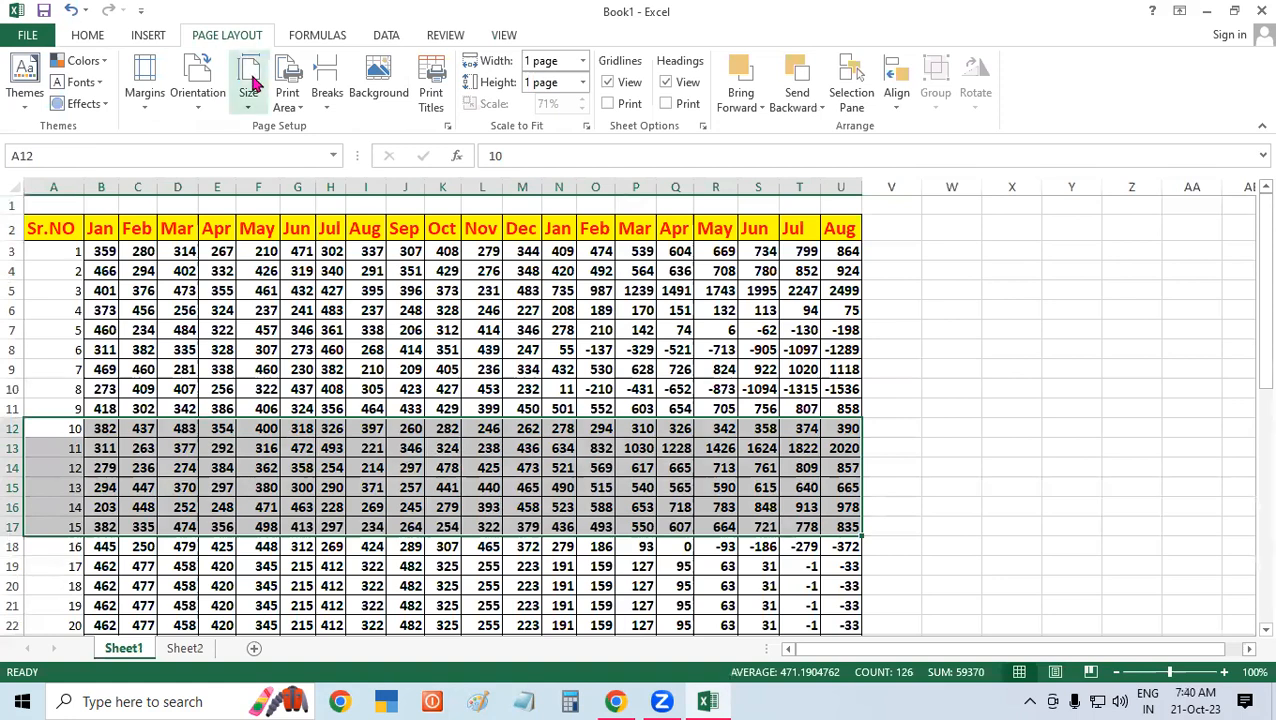
left_click(287, 107)
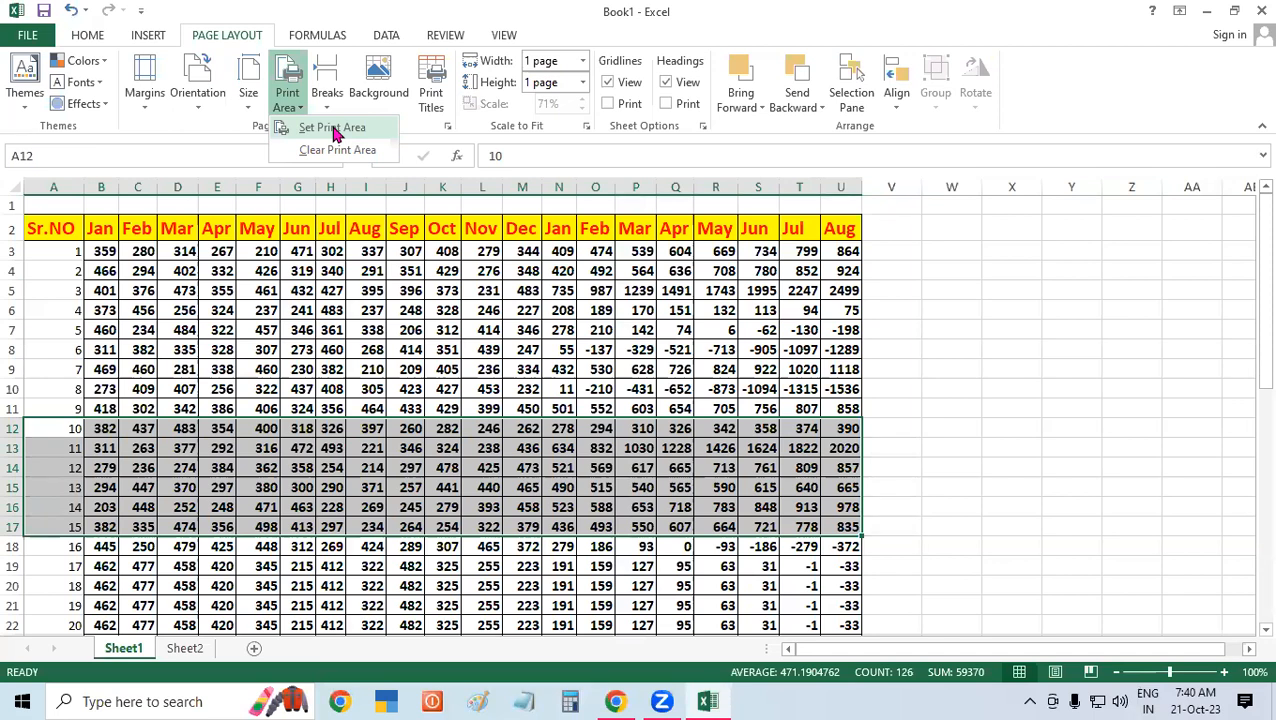
left_click(333, 128)
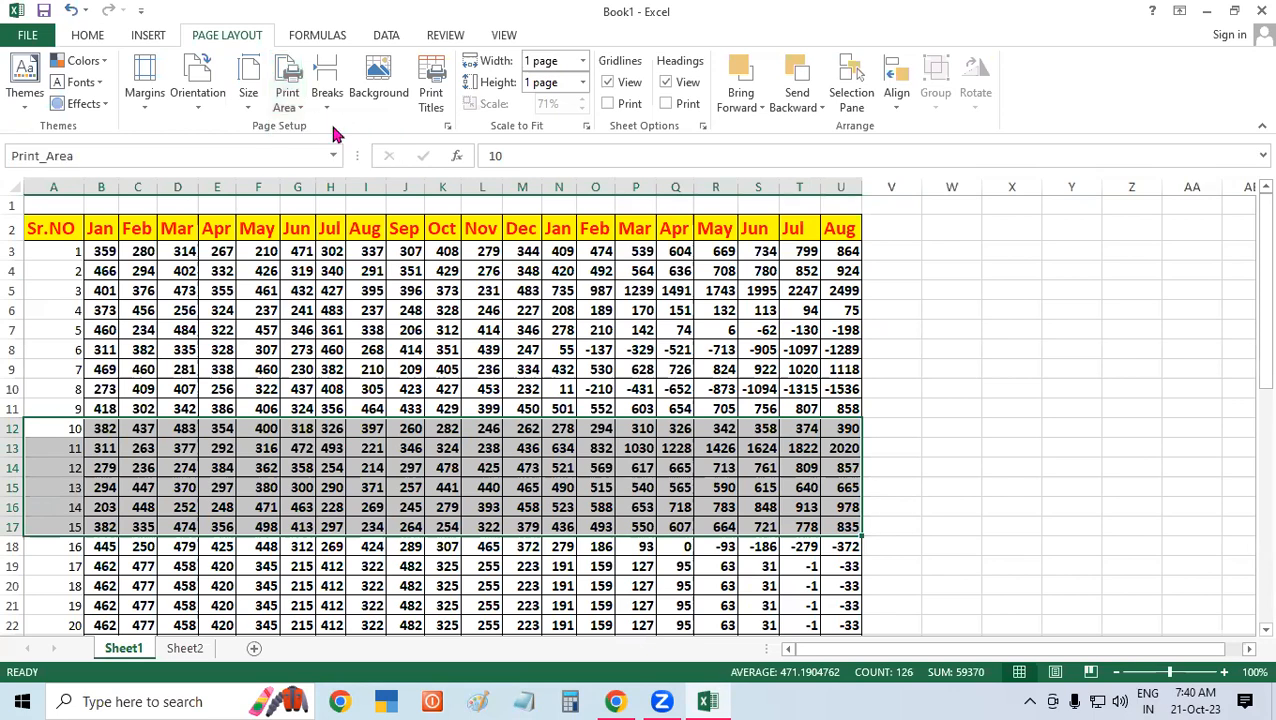
Step: Examine the print area in the print preview and return to the sheet
left_click(290, 326)
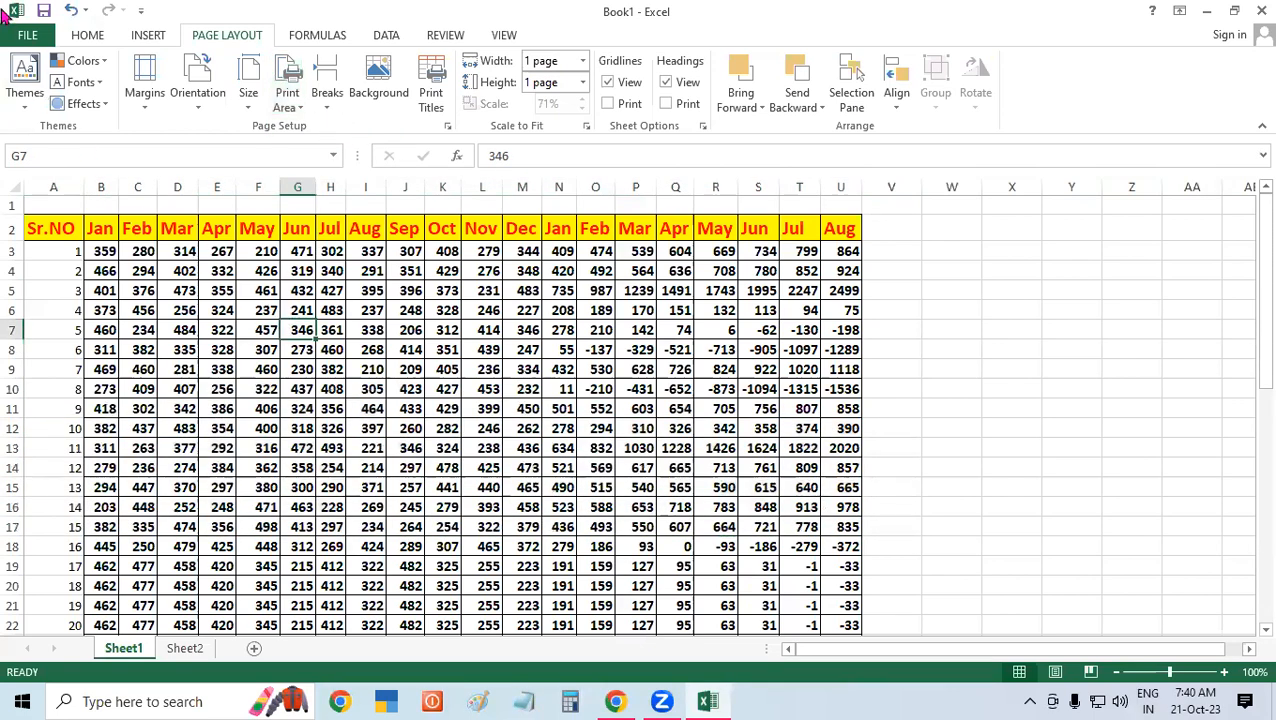
left_click(28, 36)
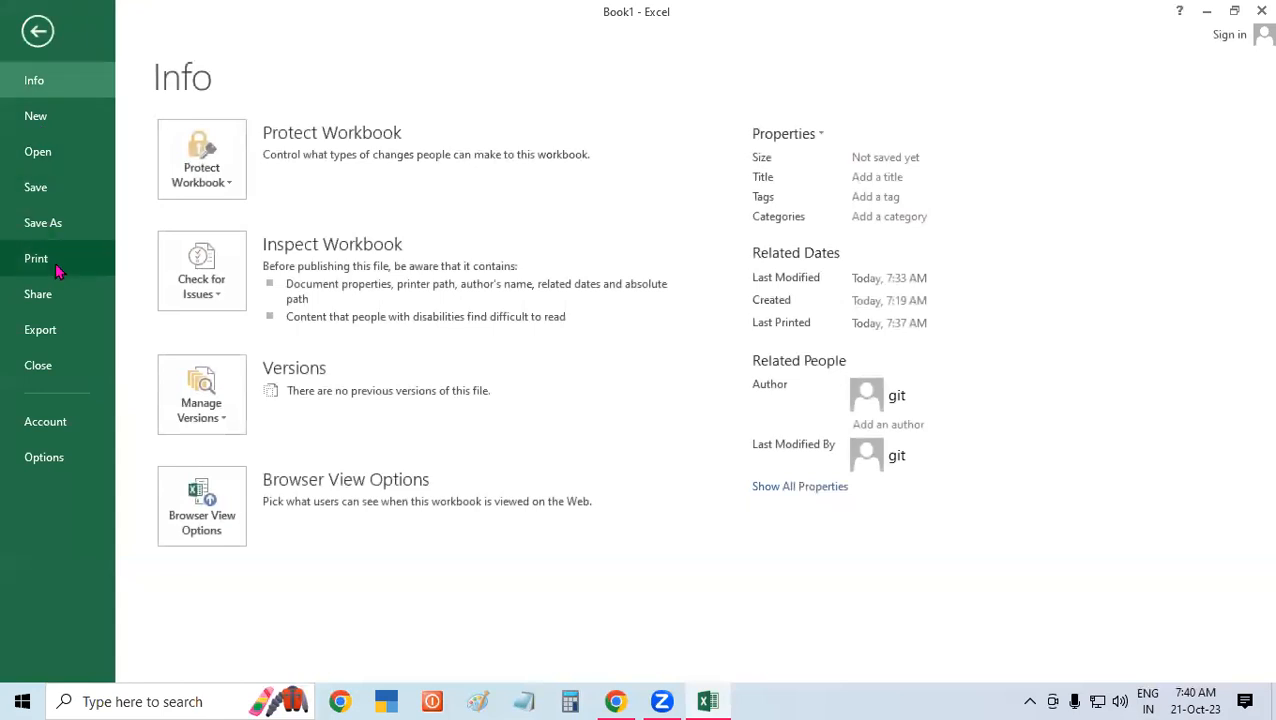
left_click(56, 266)
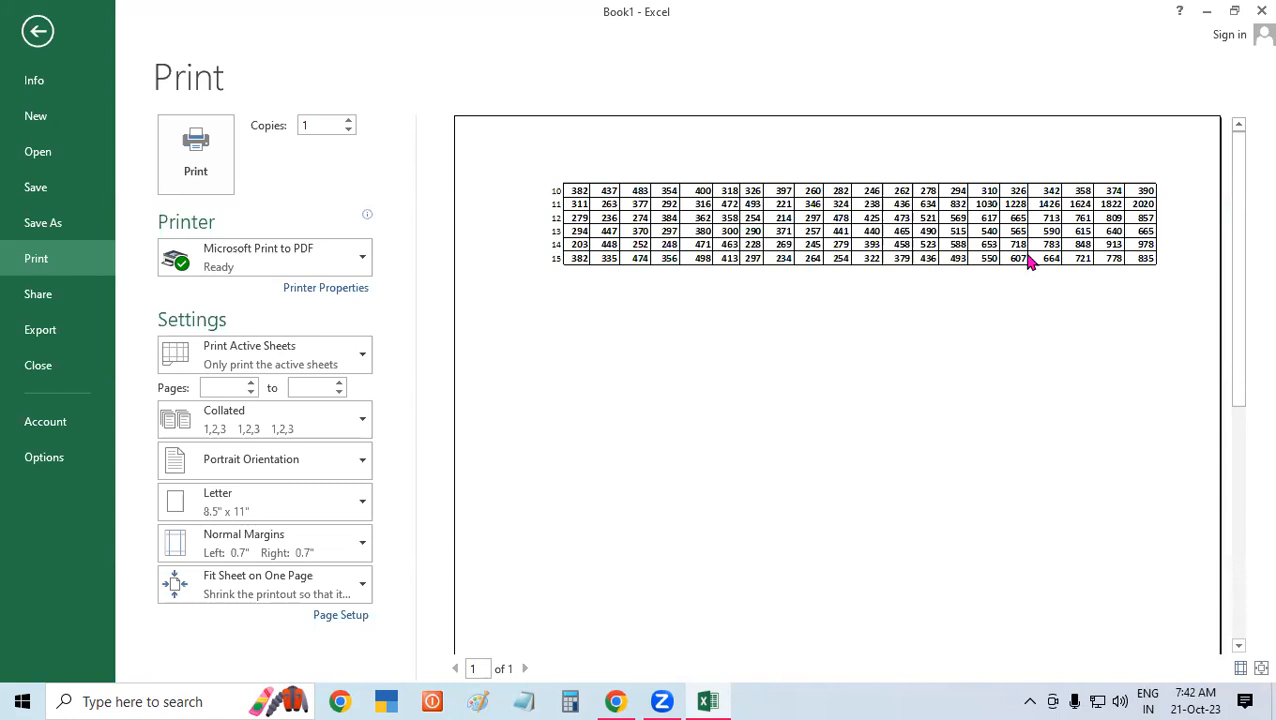
left_click(33, 47)
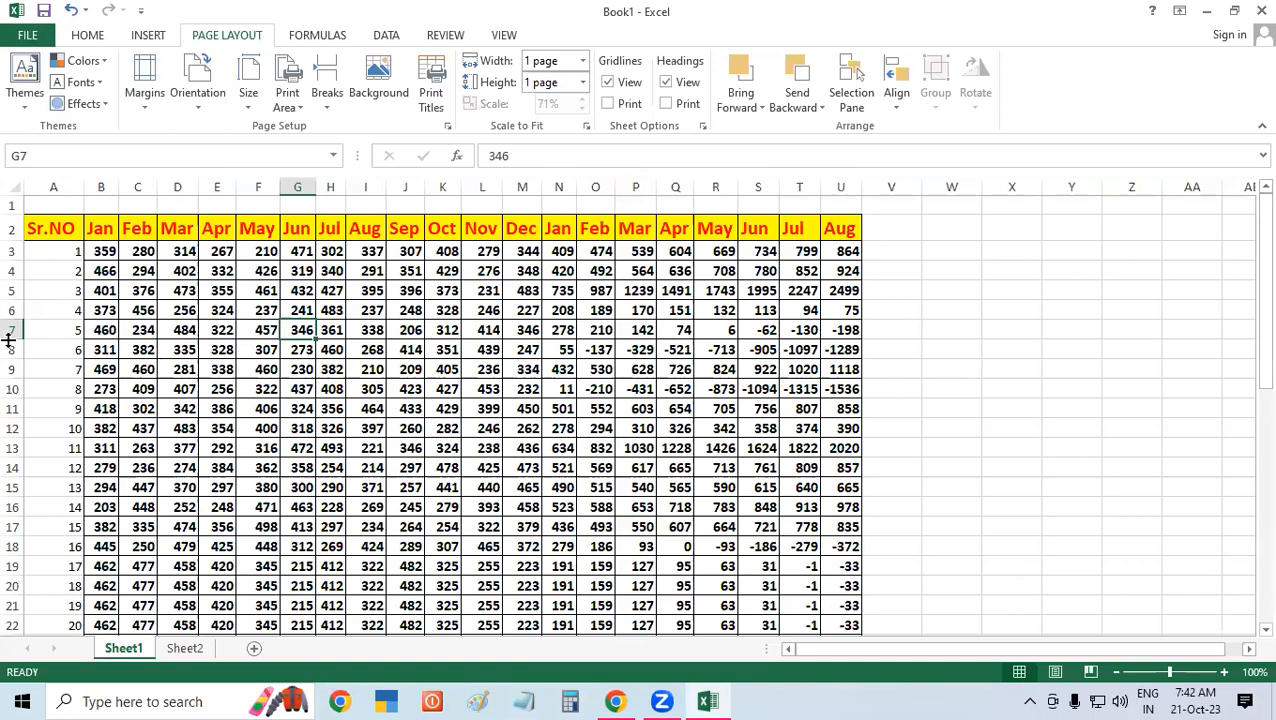
Step: Set row 2 ($2:$2) to repeat at the top of printed pages, check the print preview and return to the sheet
left_click(438, 77)
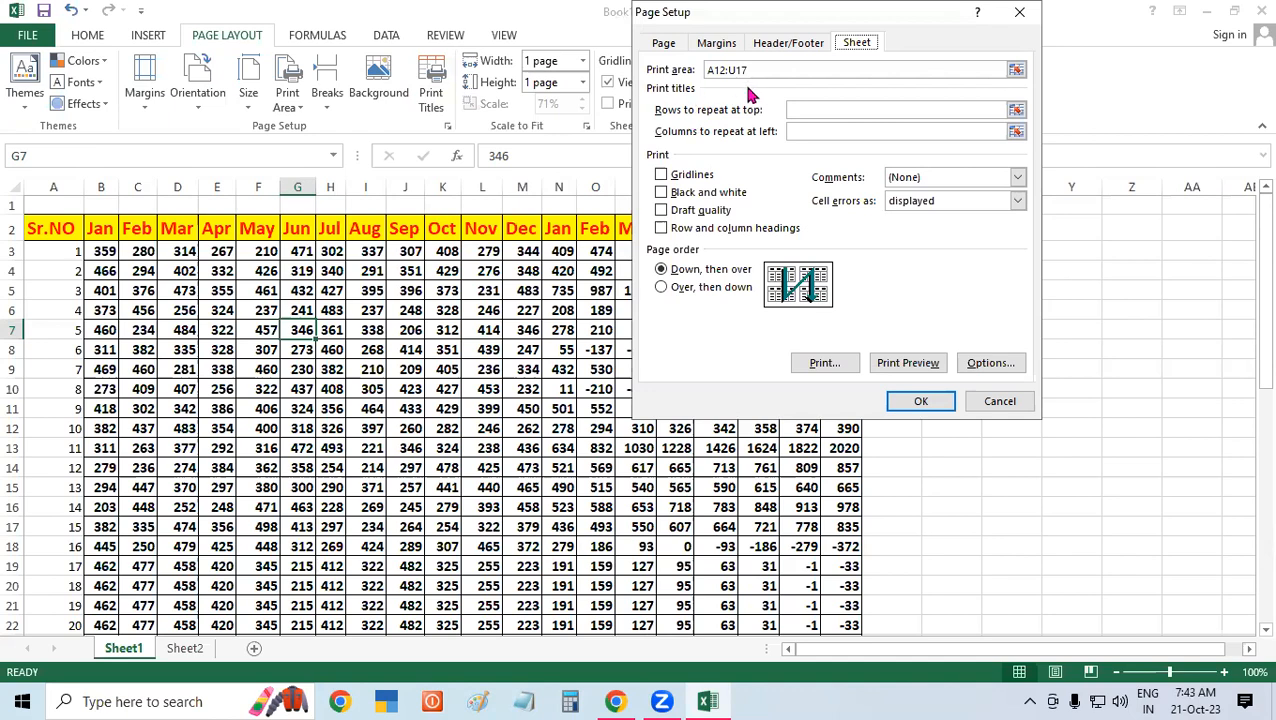
left_click(798, 108)
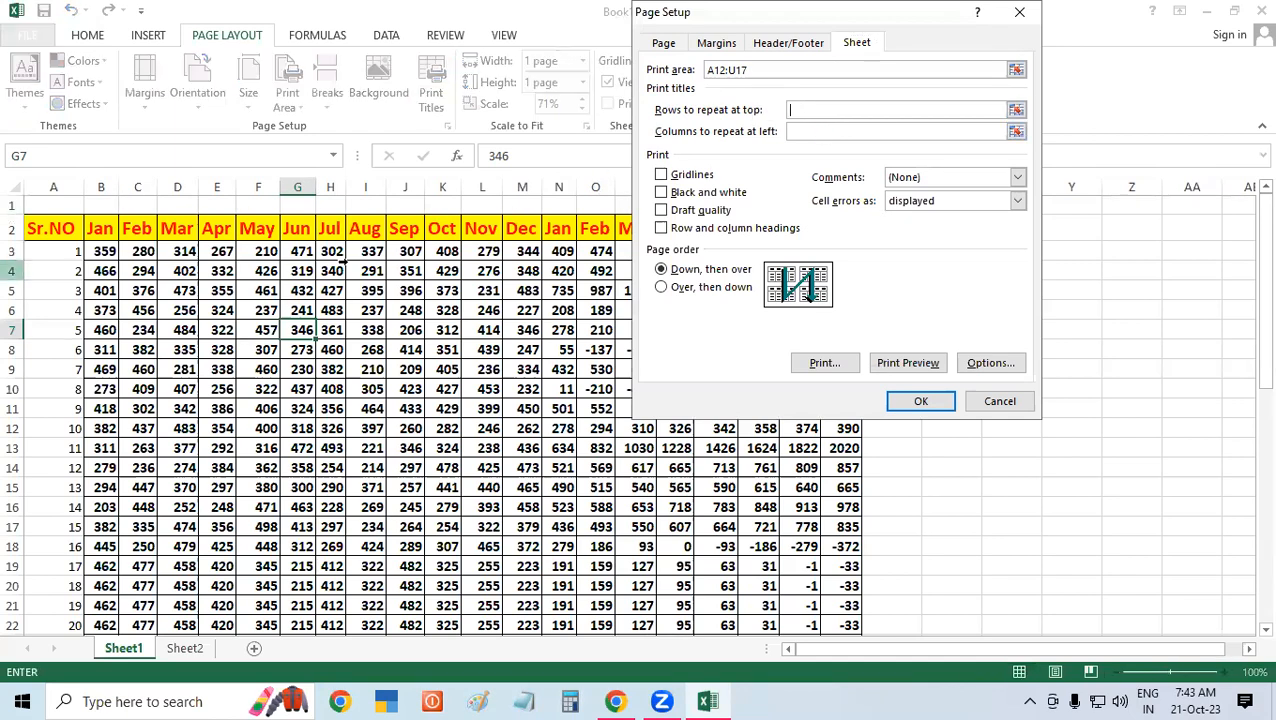
left_click(14, 227)
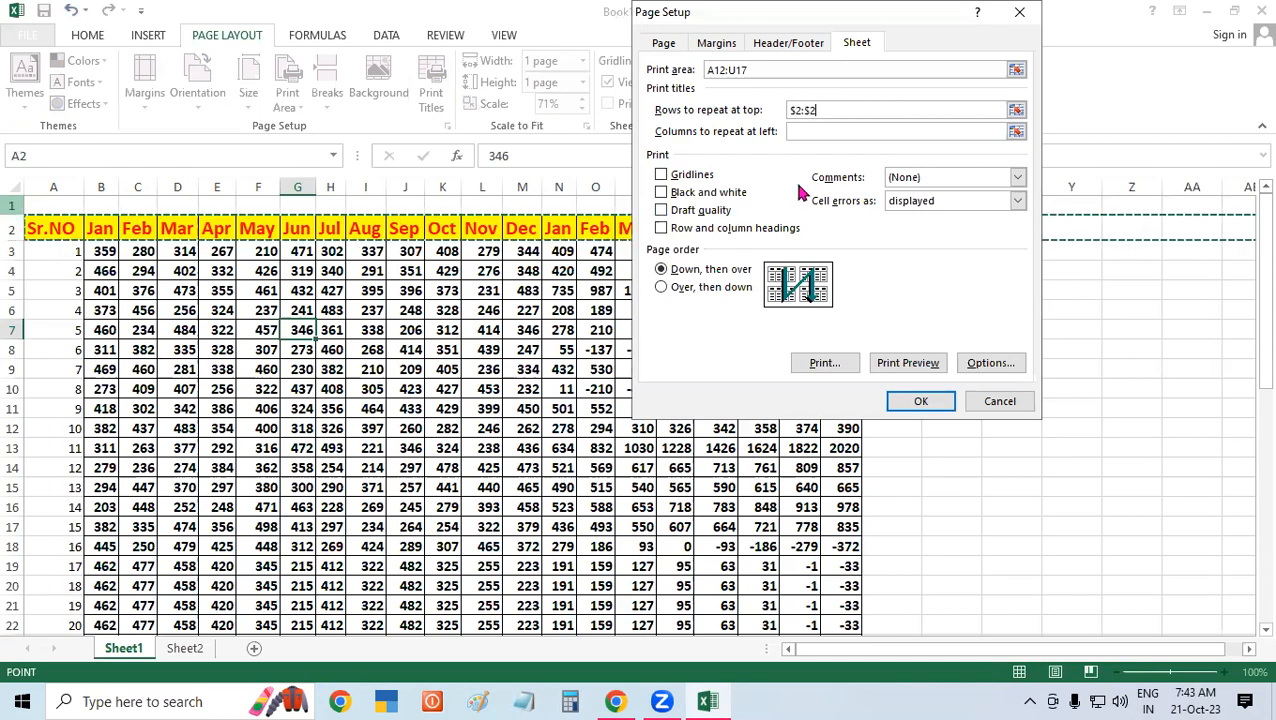
left_click(922, 401)
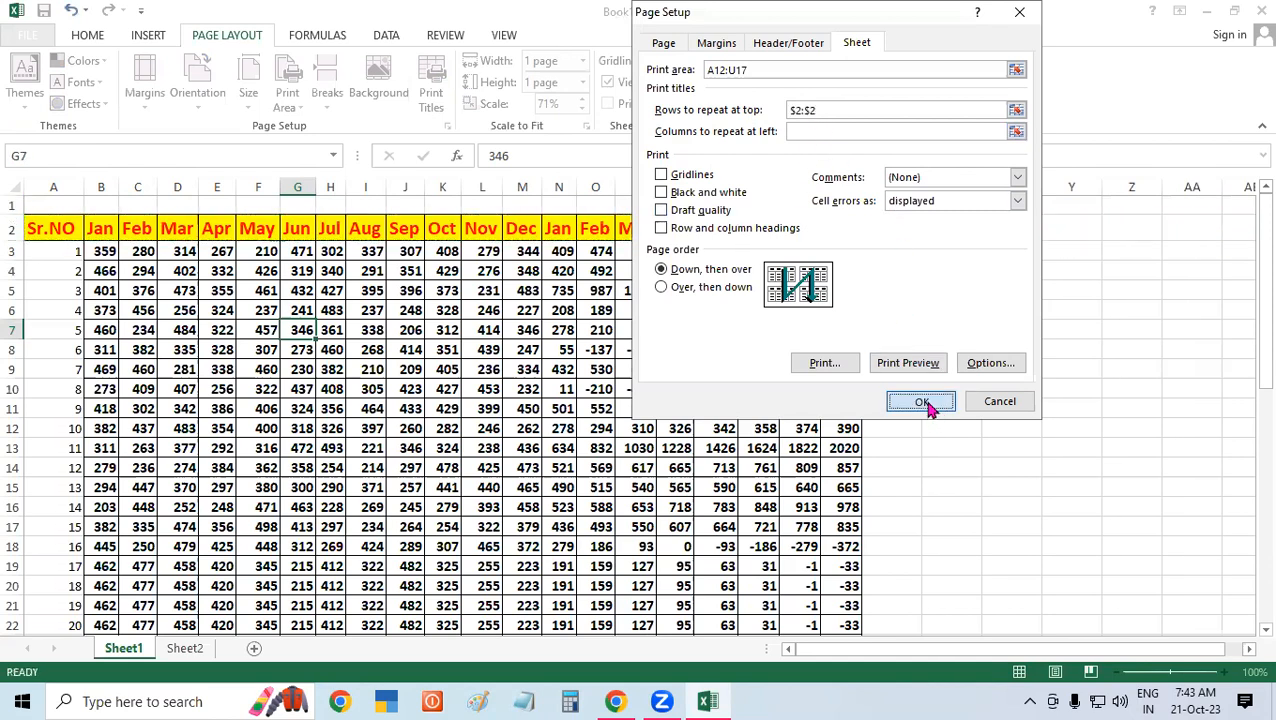
left_click(928, 401)
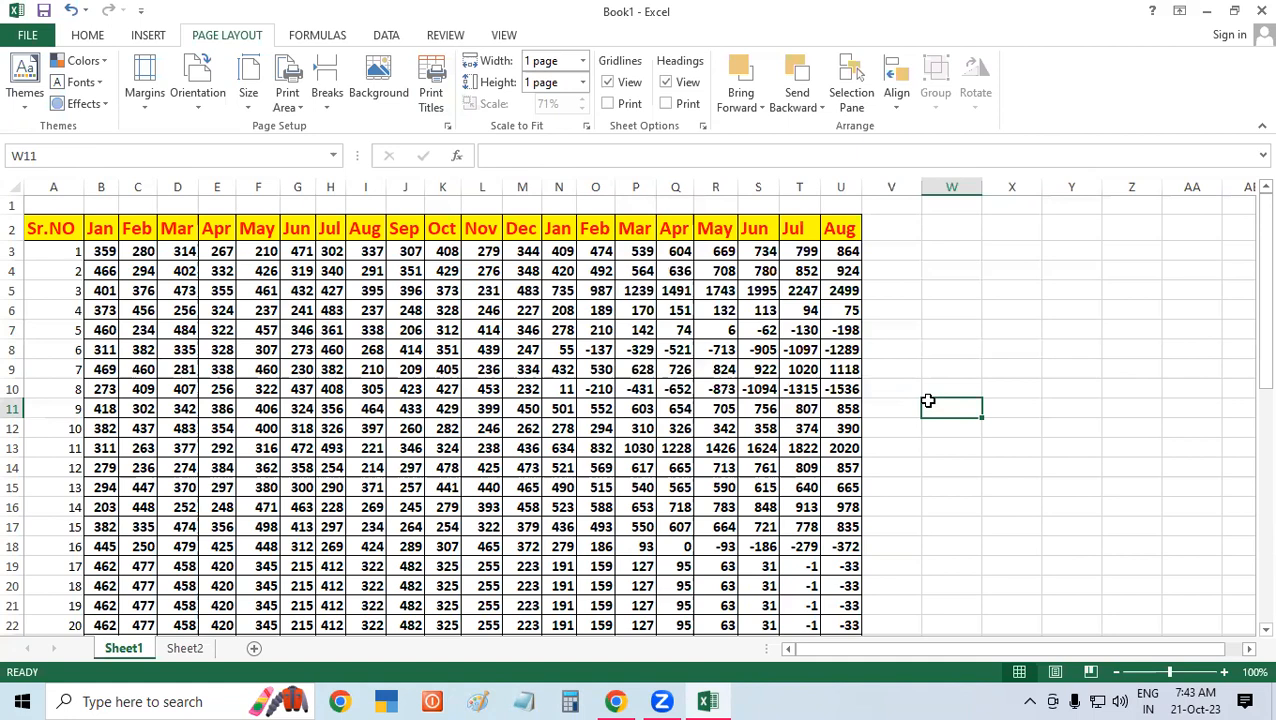
key("ctrl+p")
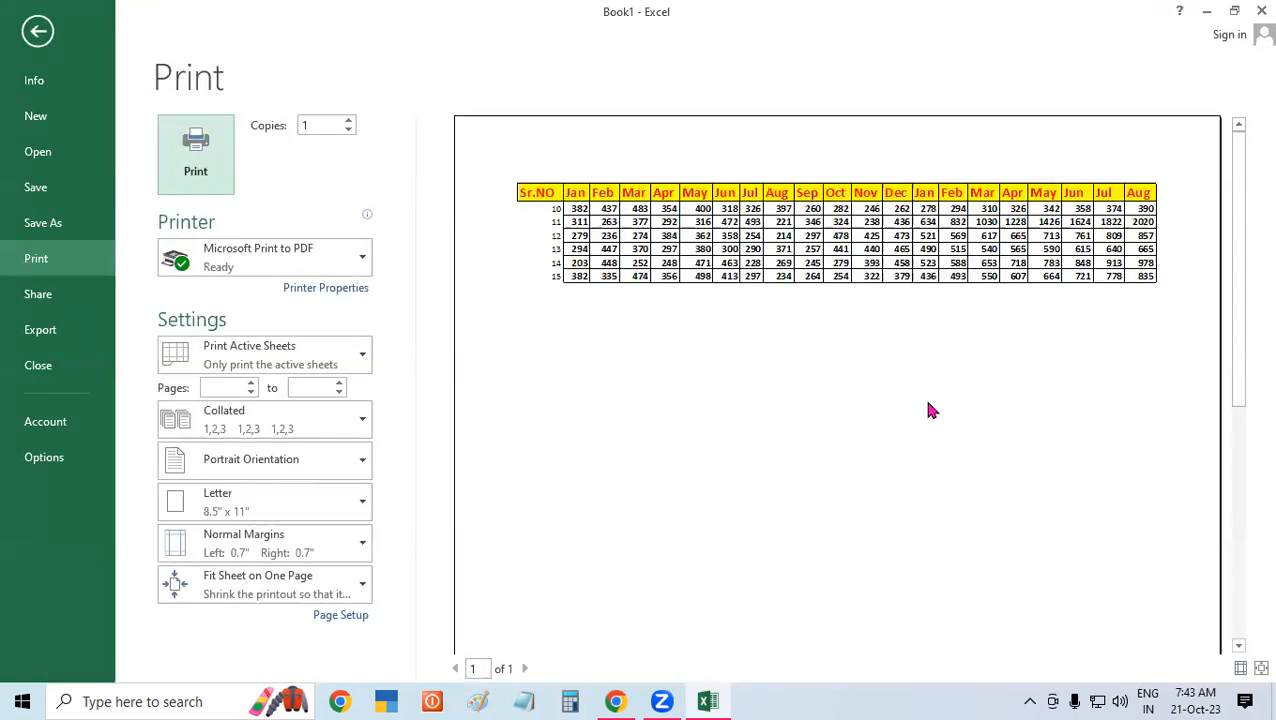
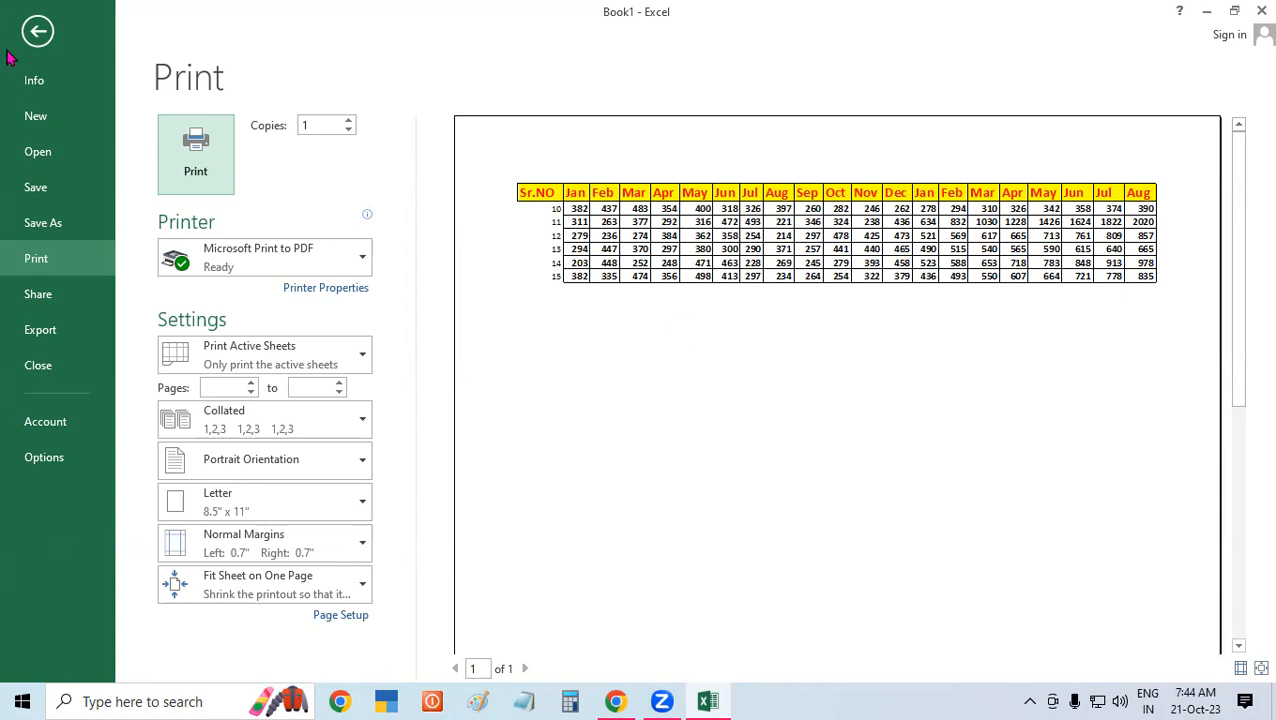
left_click(38, 31)
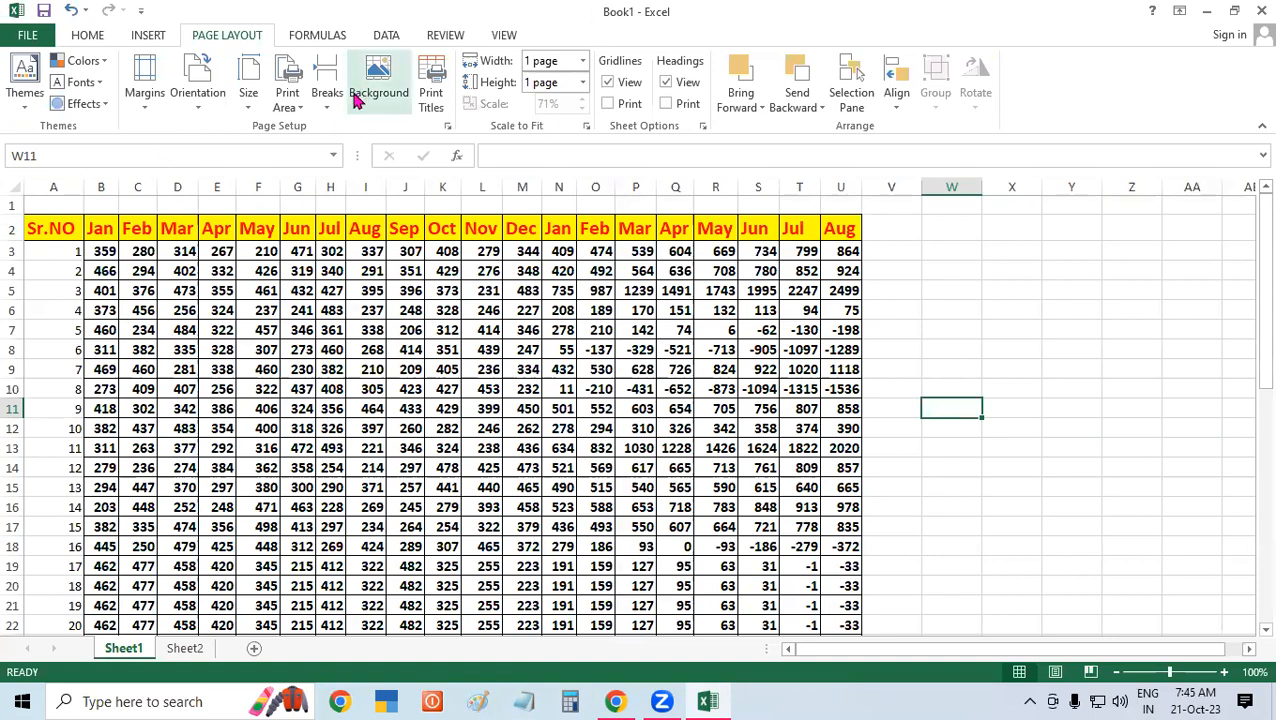
Step: Clear the print area on Sheet1
left_click(291, 100)
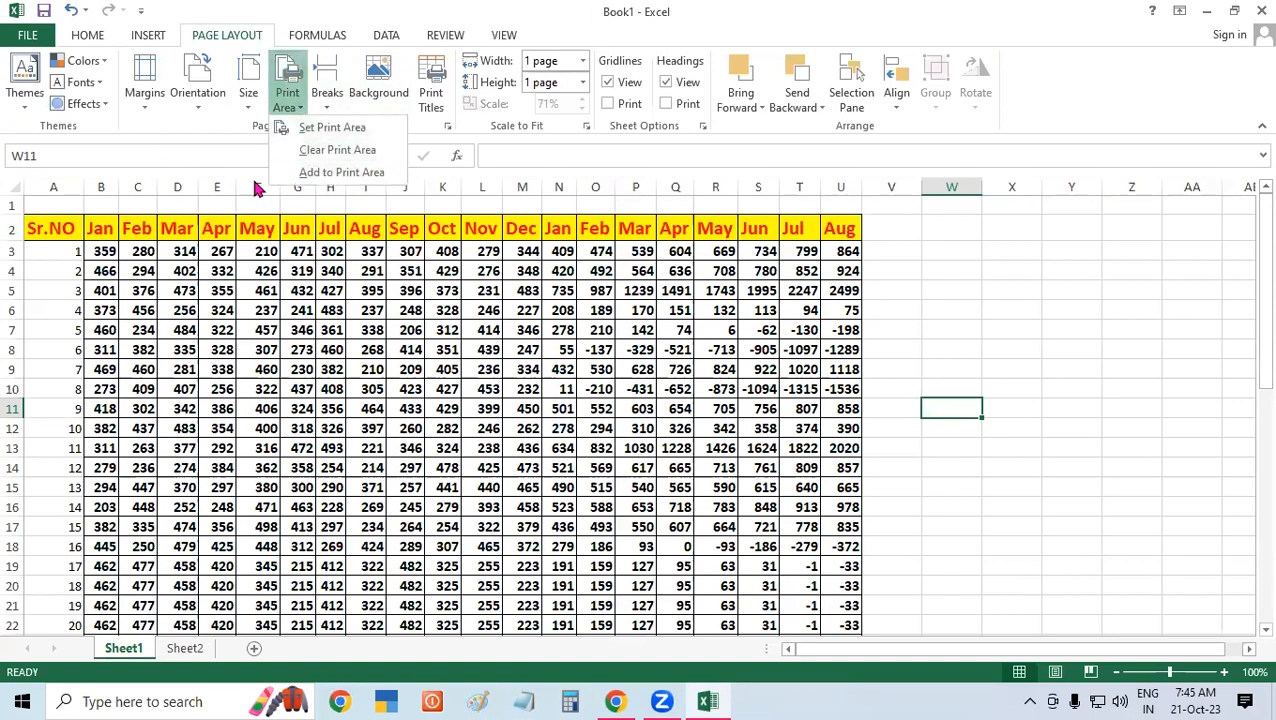
left_click(338, 152)
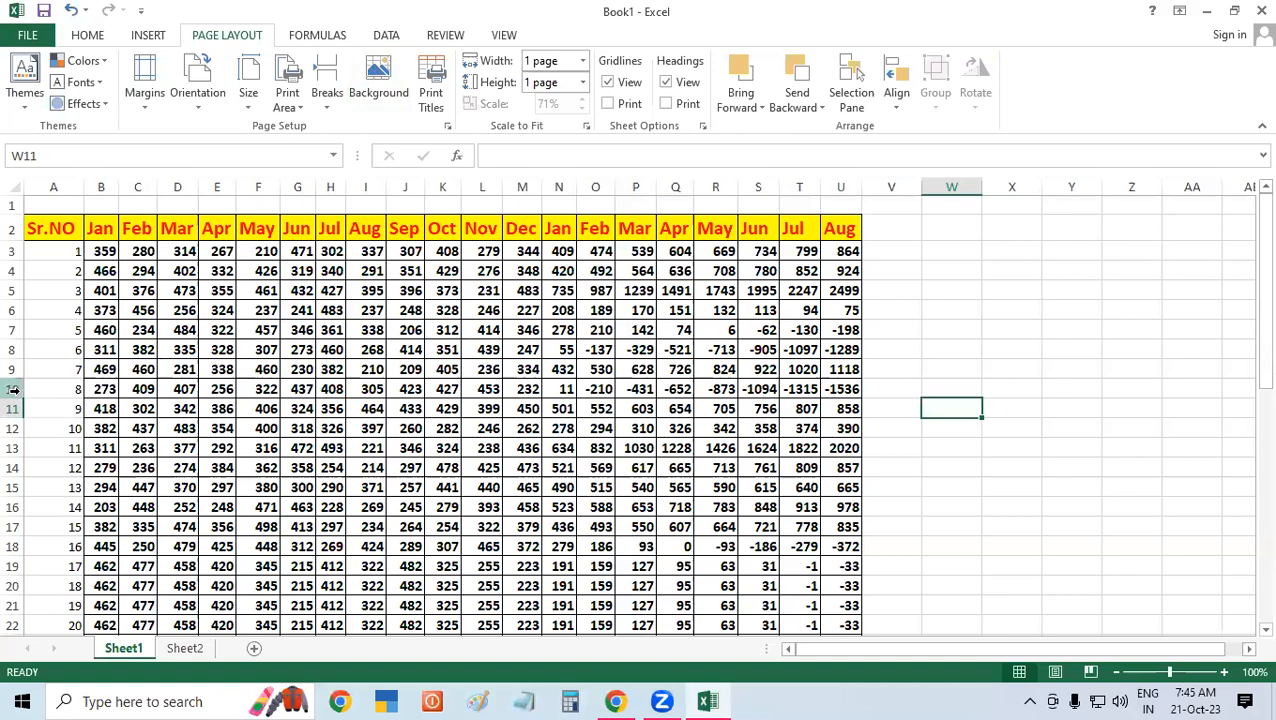
left_click_drag(50, 450, 840, 598)
left_click(891, 428)
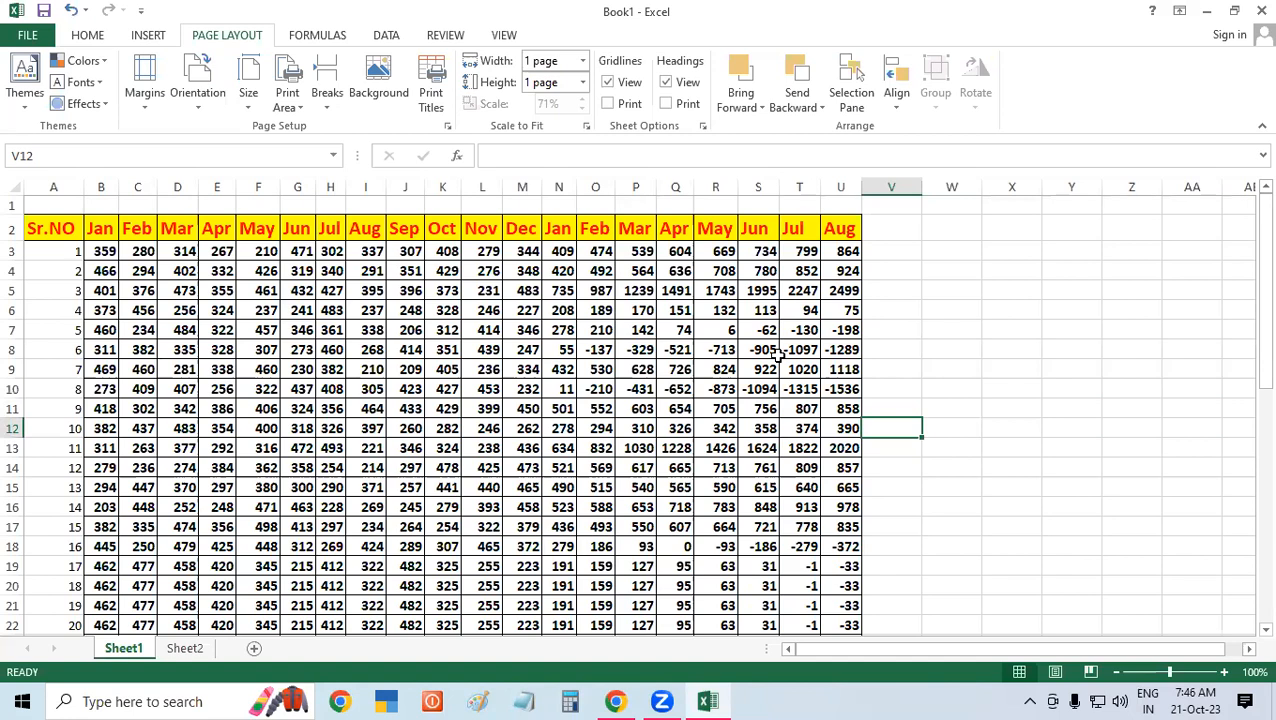
Step: Insert a page break above row 18, the row with serial number 16, on Sheet1
left_click(58, 250)
left_click_drag(58, 272, 62, 531)
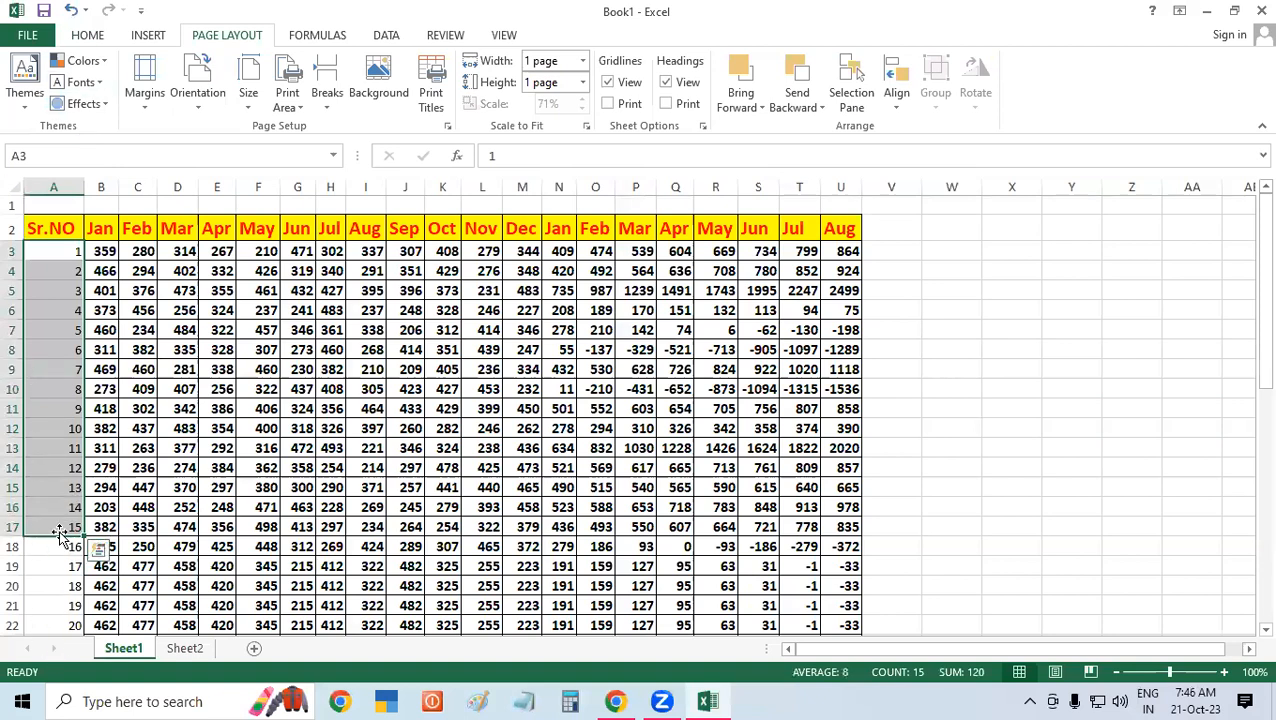
left_click(14, 546)
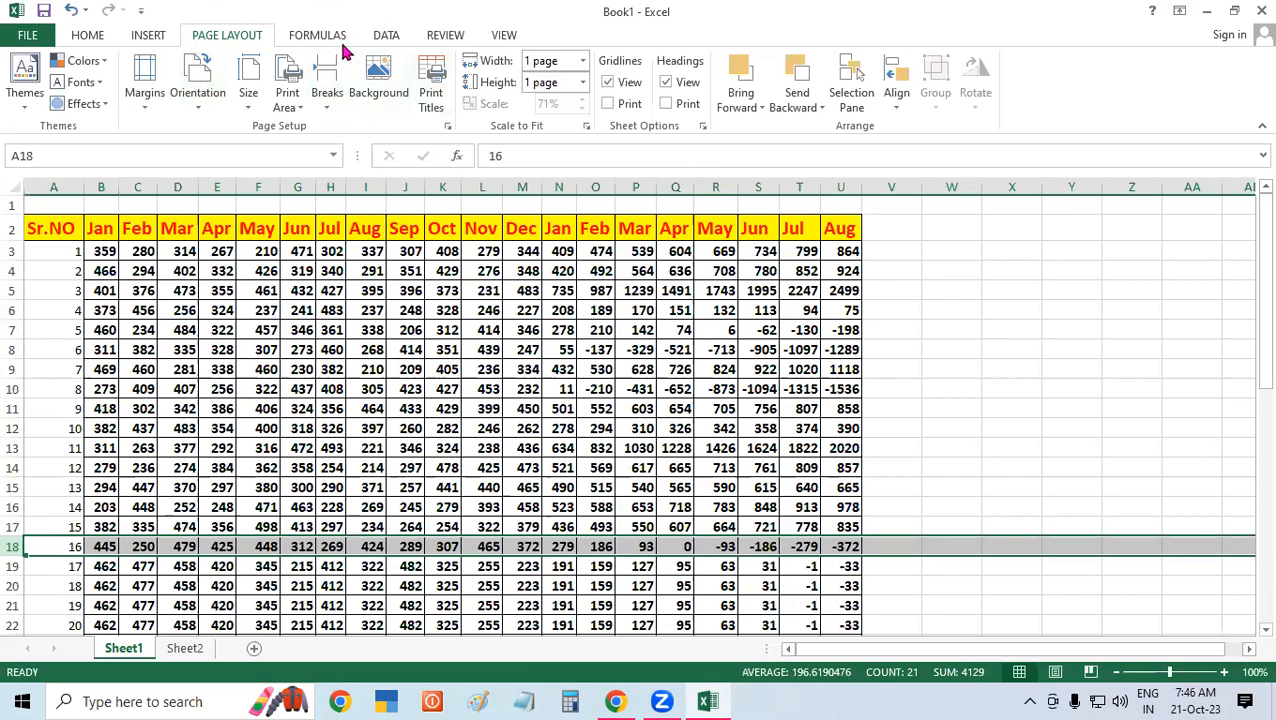
left_click(326, 100)
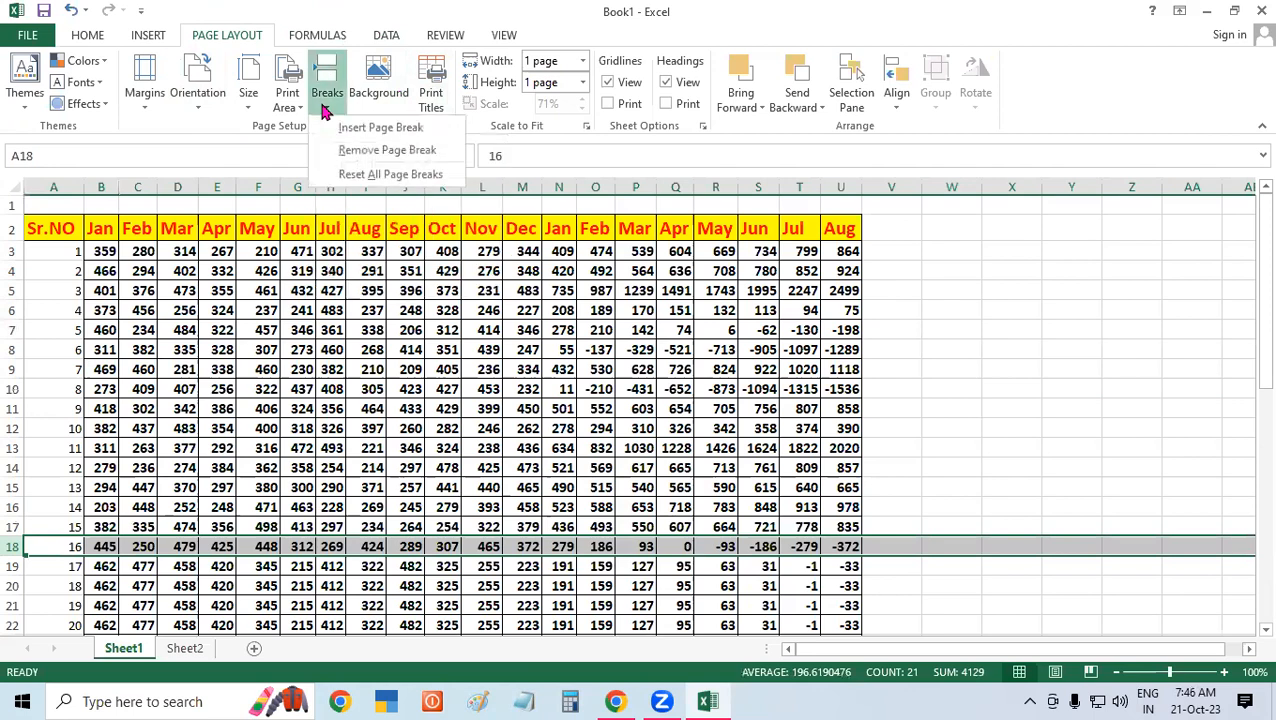
left_click(377, 127)
left_click(257, 604)
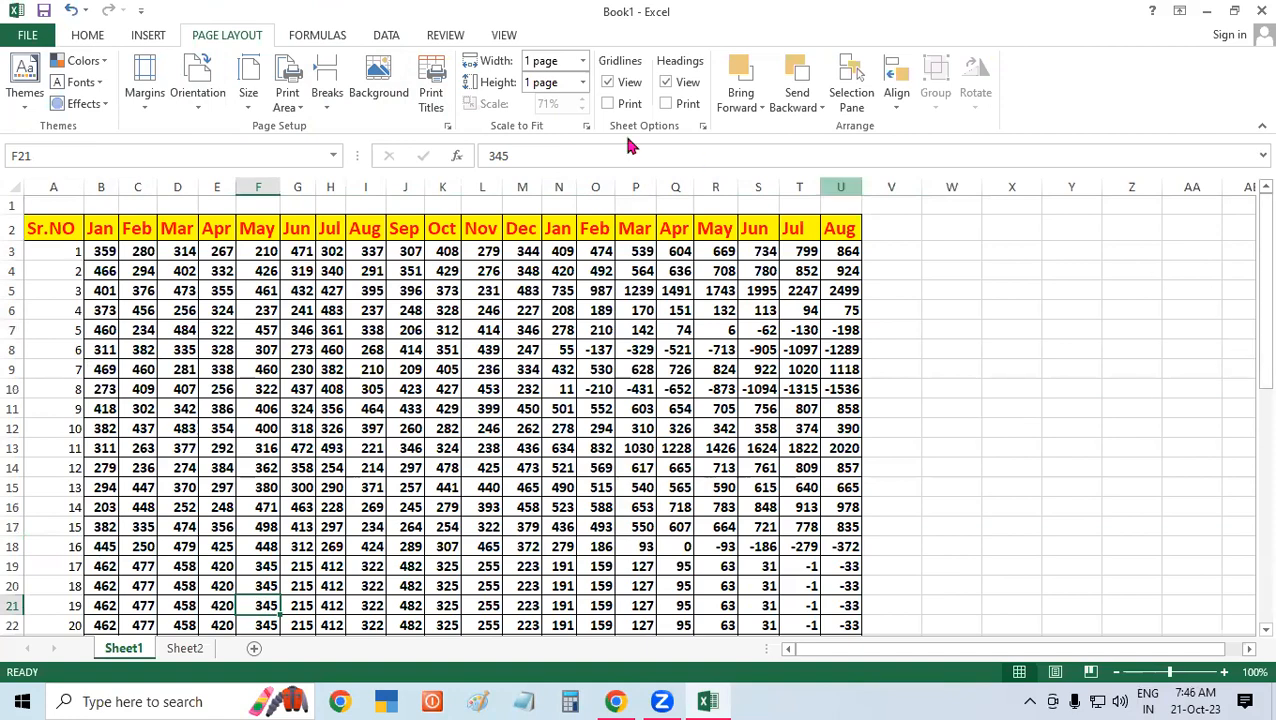
Step: Examine how the table's rows are laid out in the print preview and return to the sheet
left_click(27, 35)
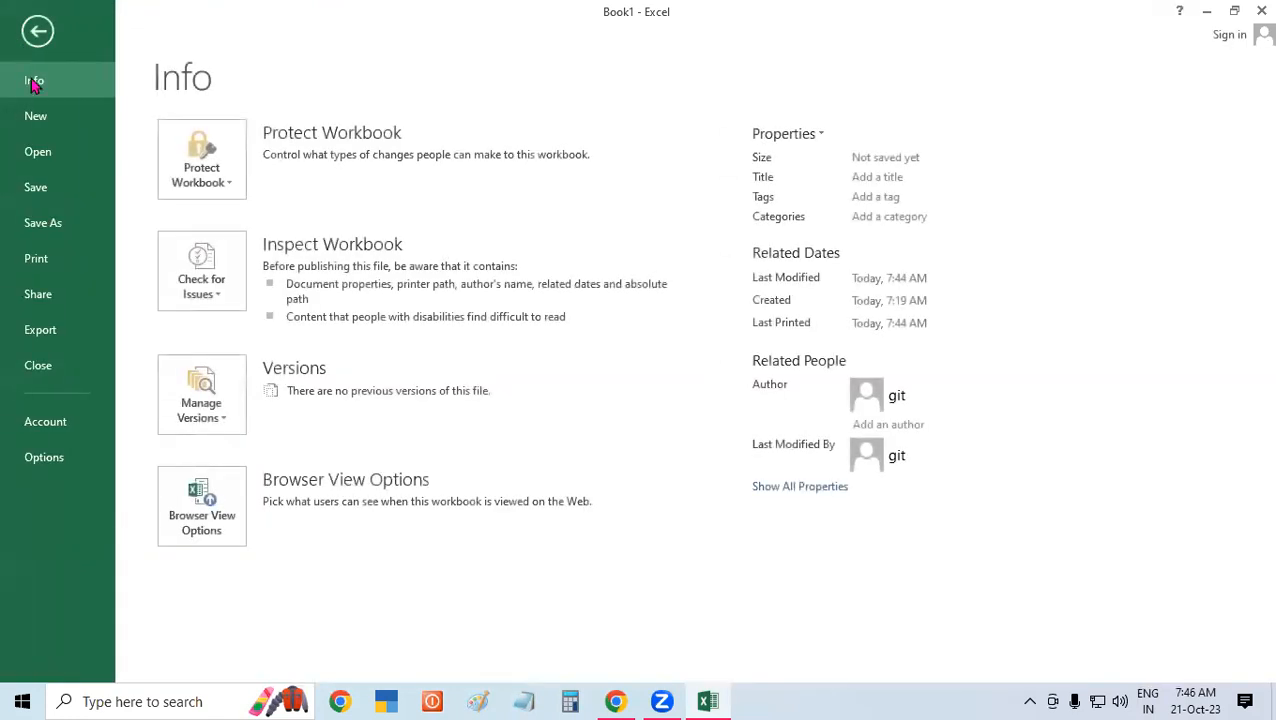
left_click(53, 259)
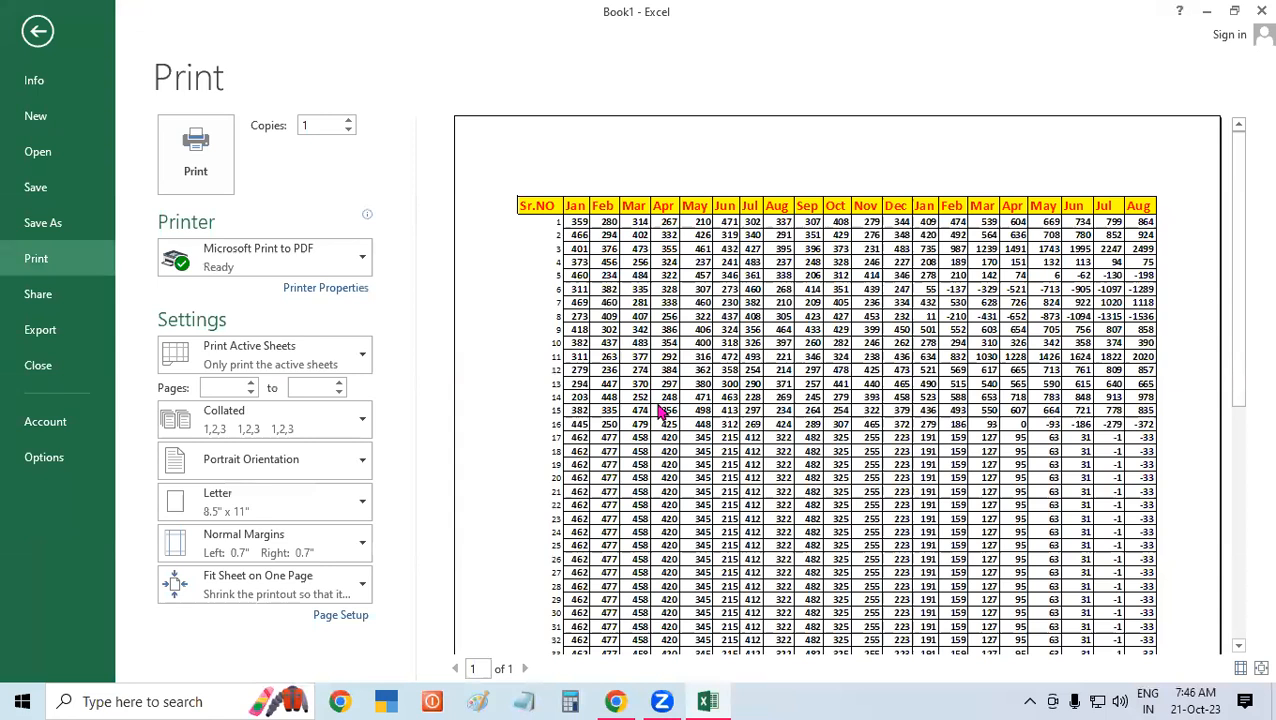
scroll(598, 530, "down", 2)
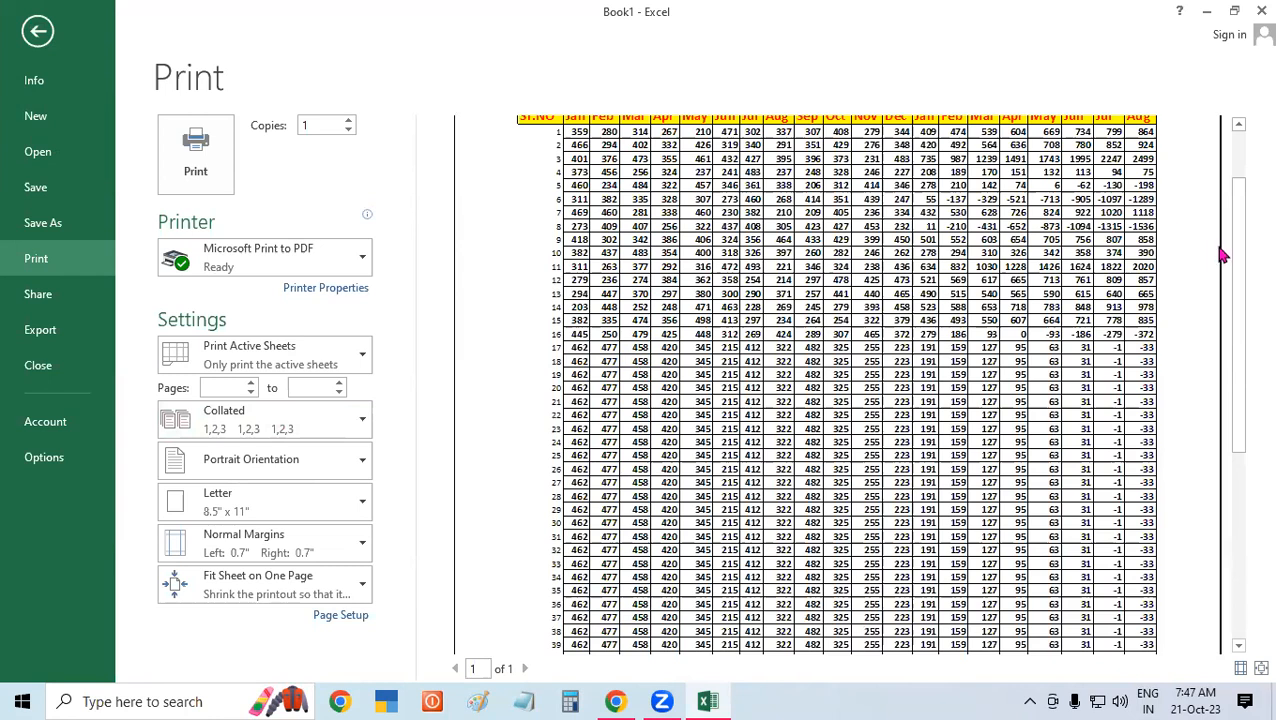
left_click(37, 32)
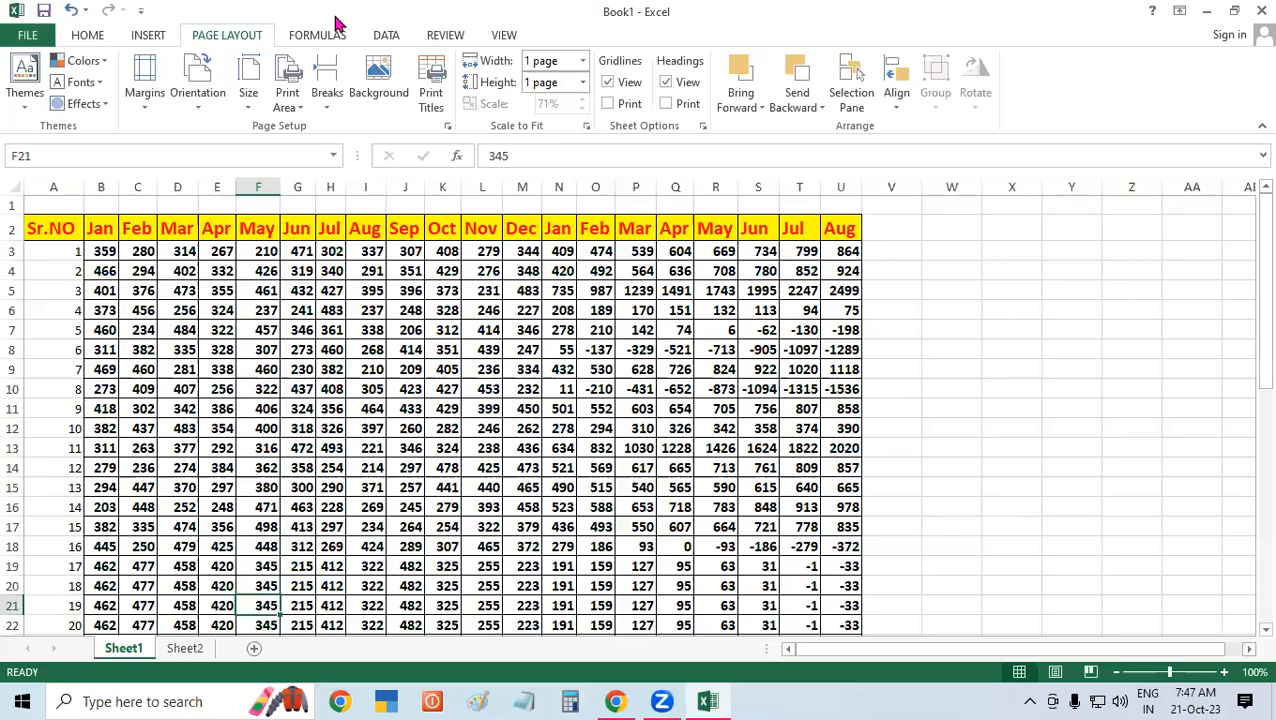
Step: Set both the Scale to Fit width and height to Automatic
left_click(582, 64)
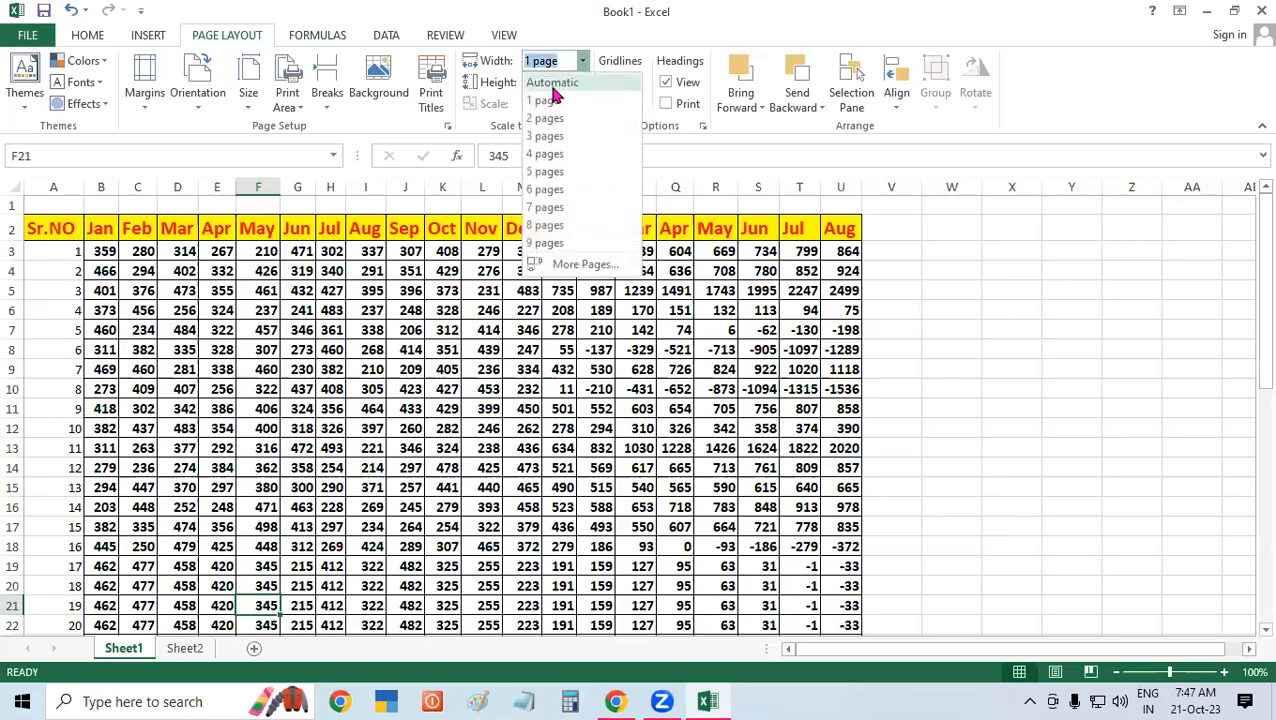
left_click(553, 86)
left_click(582, 84)
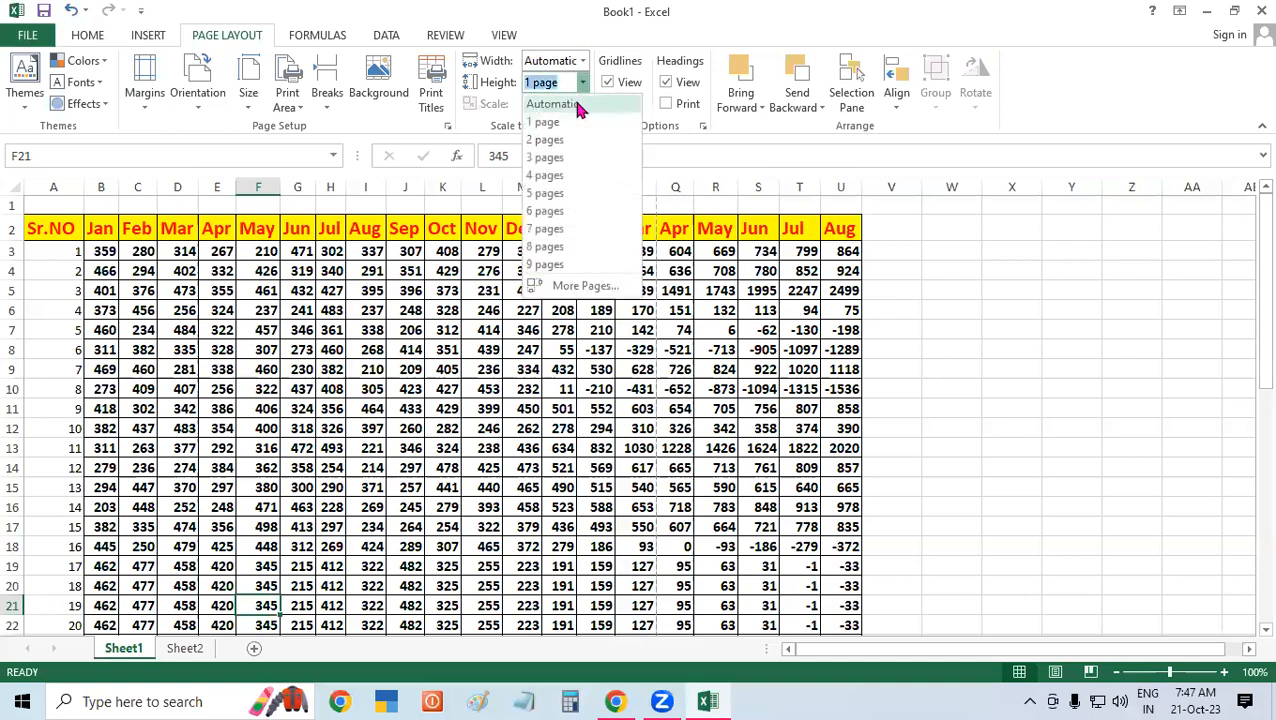
left_click(556, 104)
left_click(297, 330)
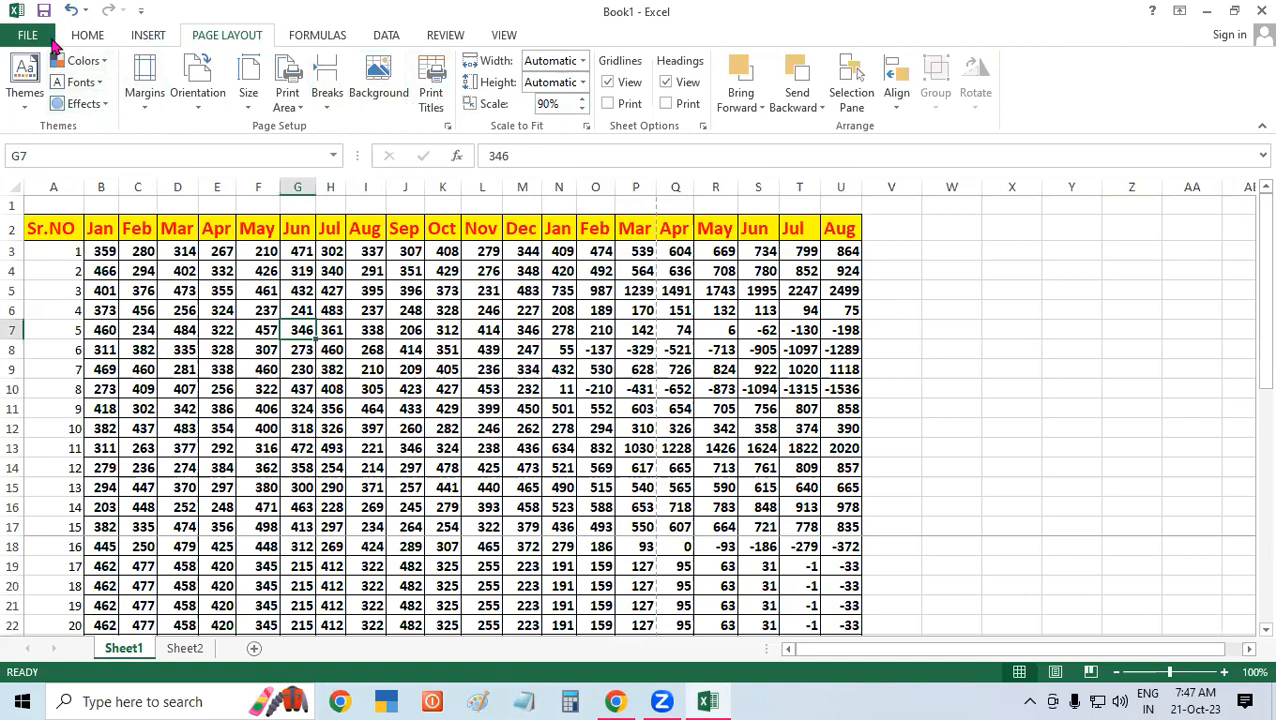
Step: Check in the print preview where the first page ends with automatic scaling, and return to the sheet
left_click(30, 38)
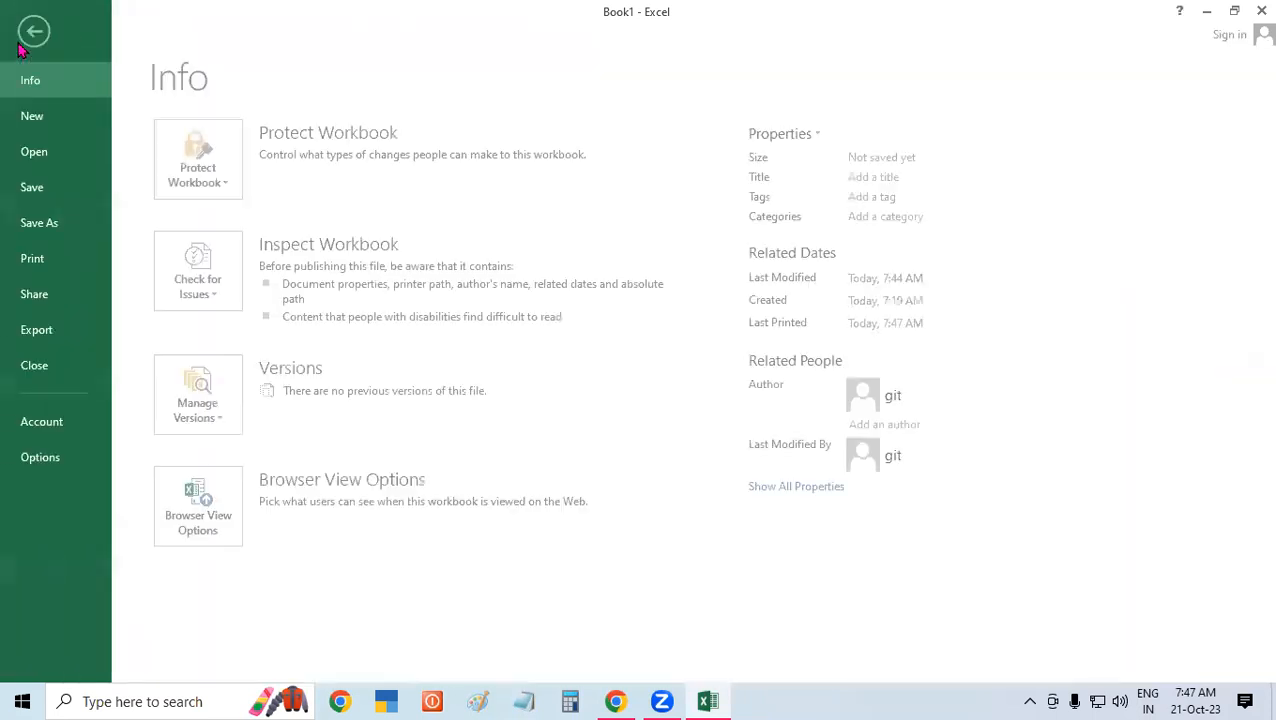
left_click(76, 262)
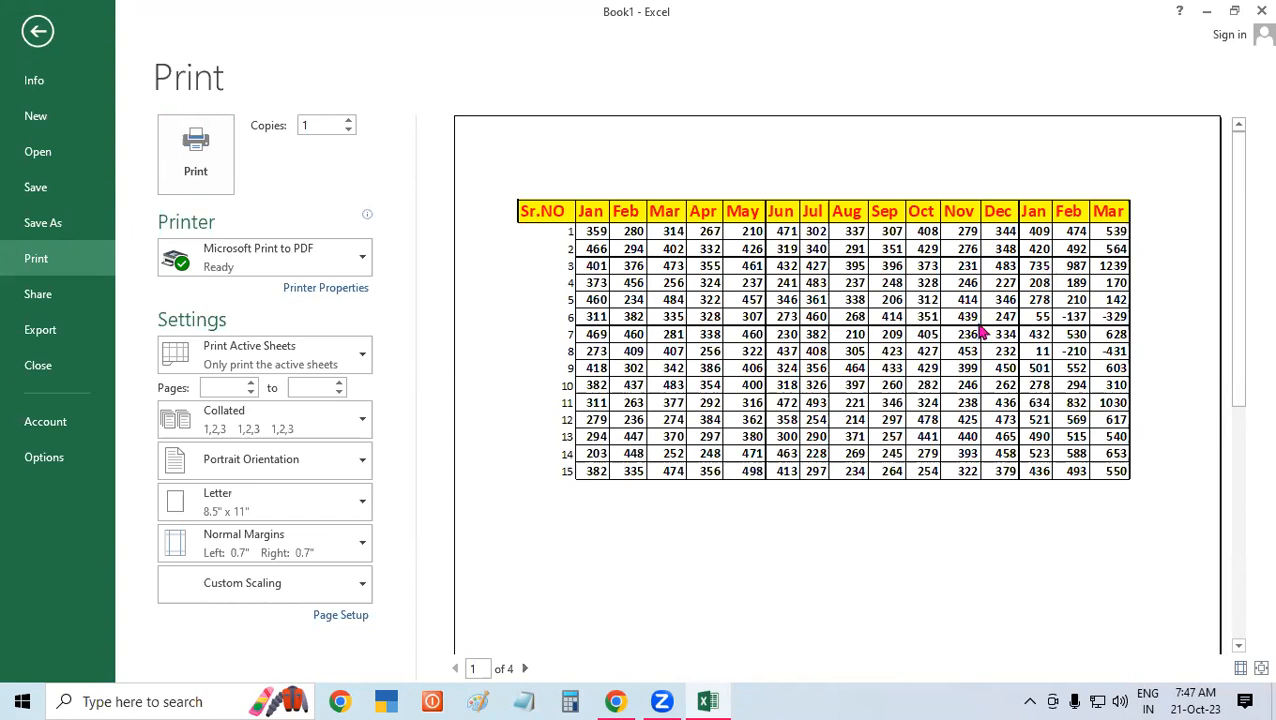
left_click(40, 31)
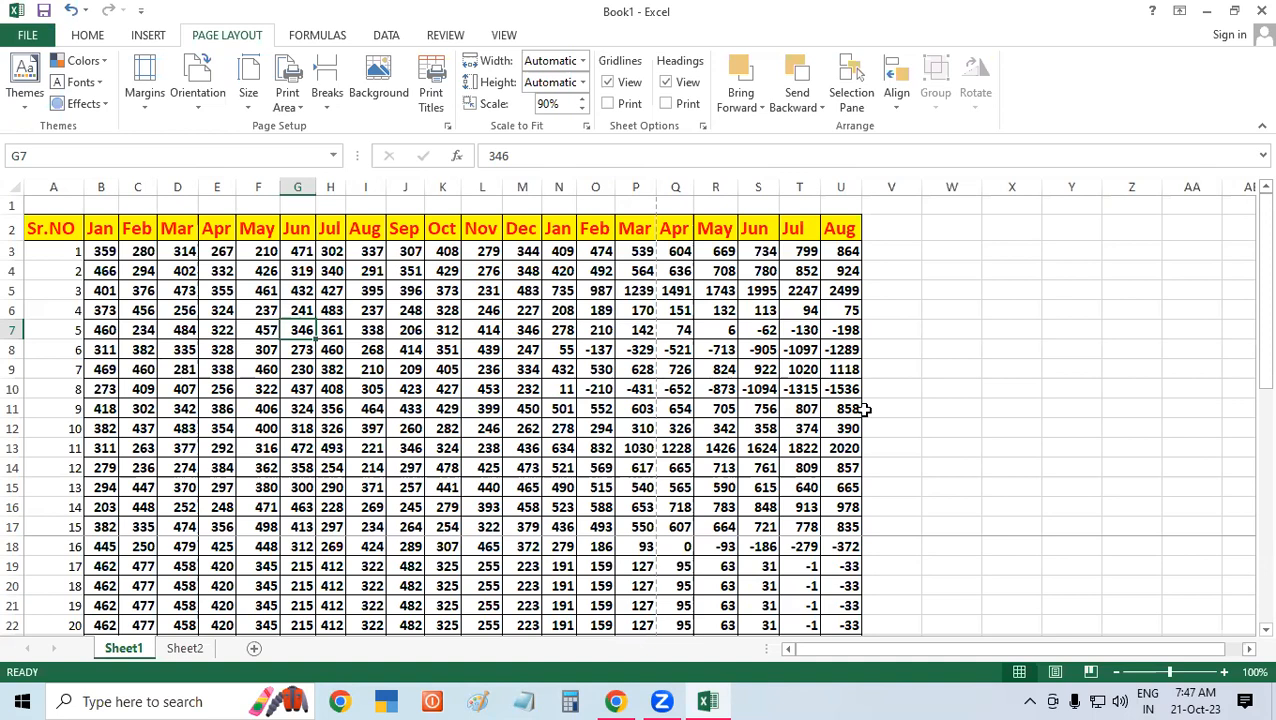
Step: Reset all page breaks on Sheet1
left_click(336, 104)
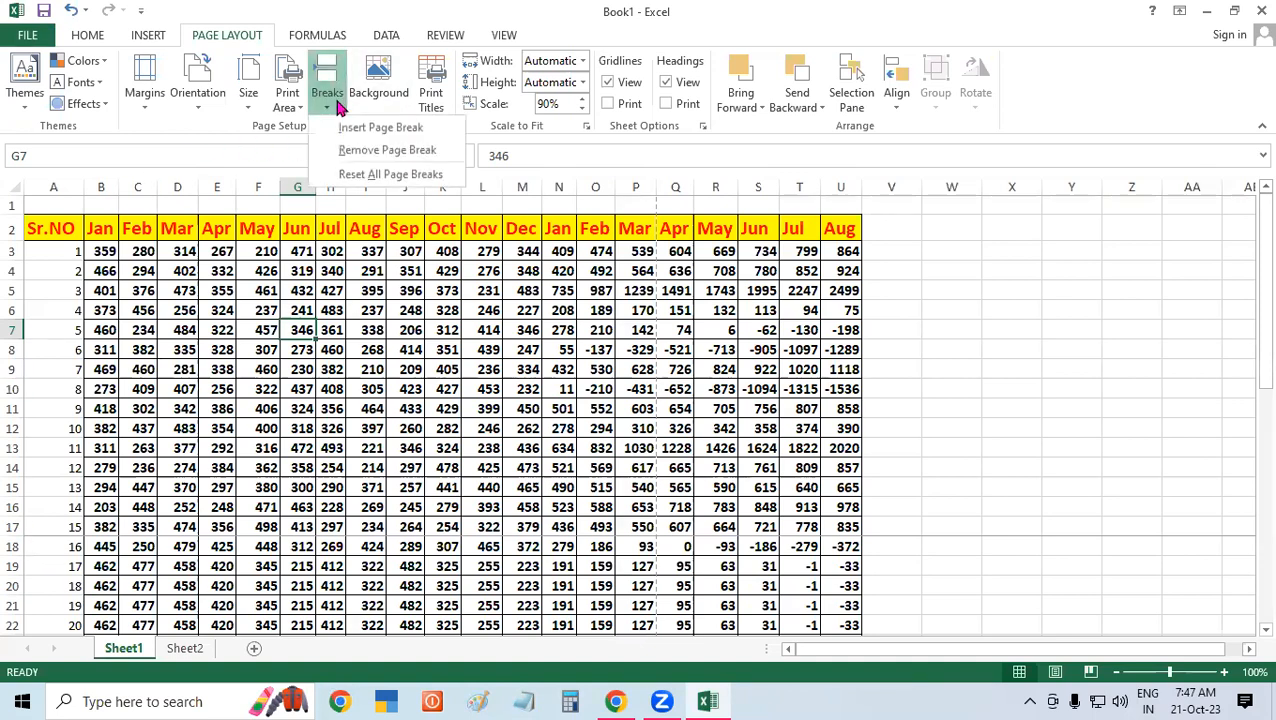
left_click(388, 176)
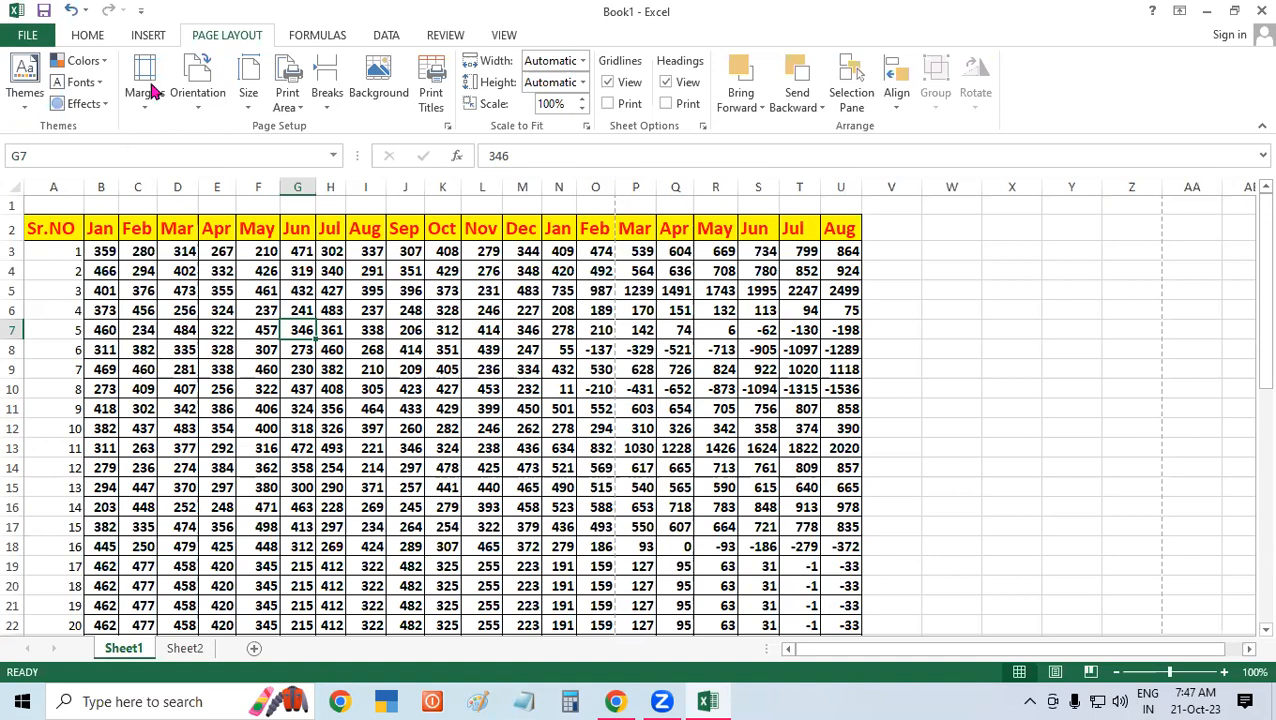
left_click(290, 100)
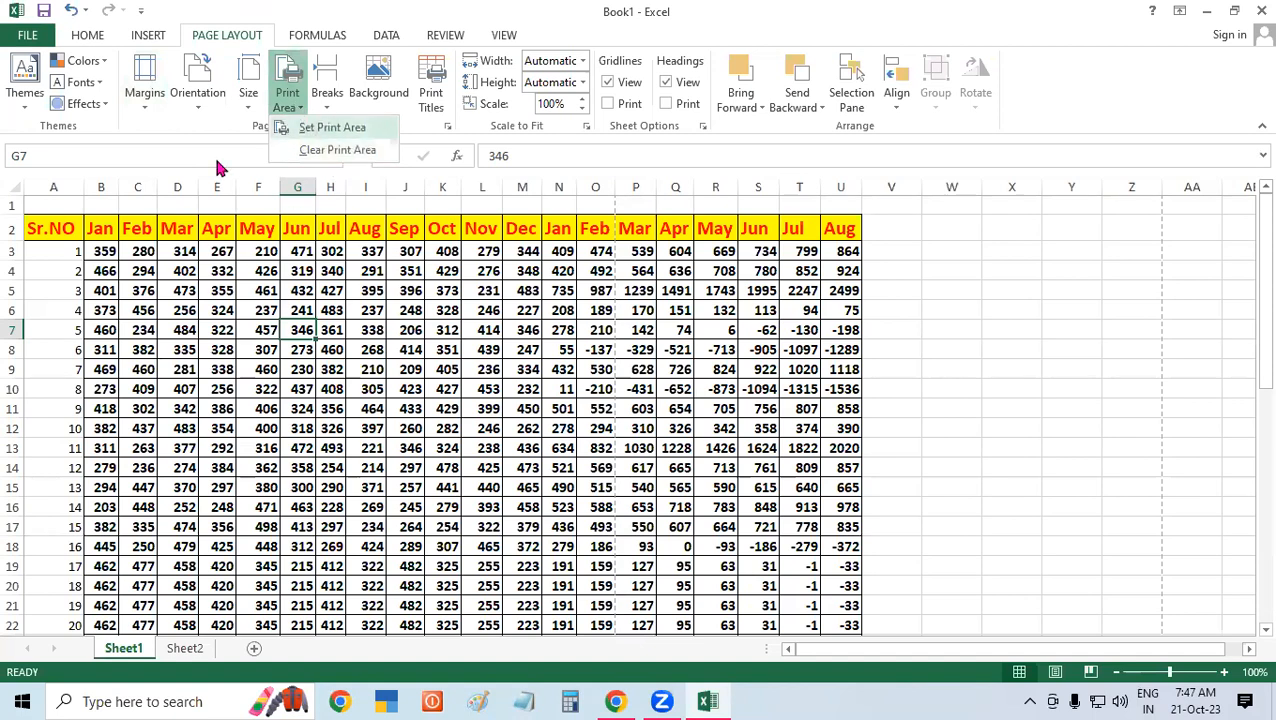
left_click(331, 429)
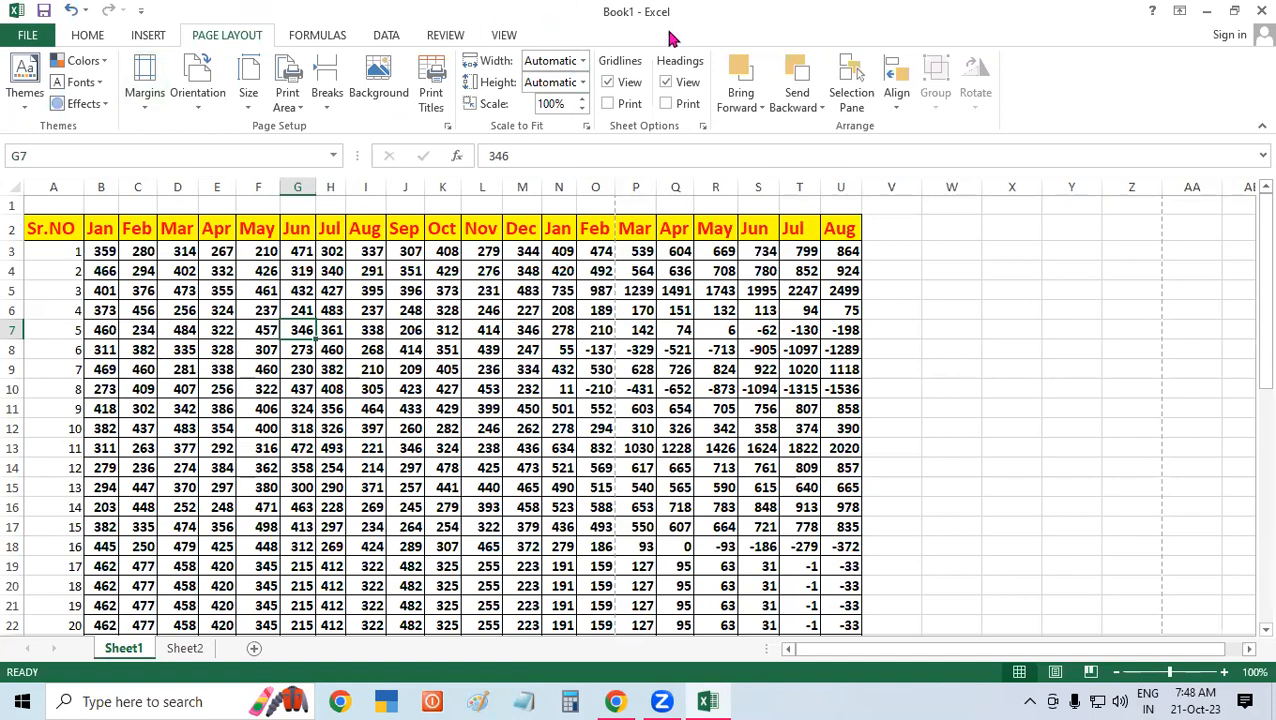
left_click(485, 447)
left_click(290, 449)
left_click_drag(61, 409, 834, 541)
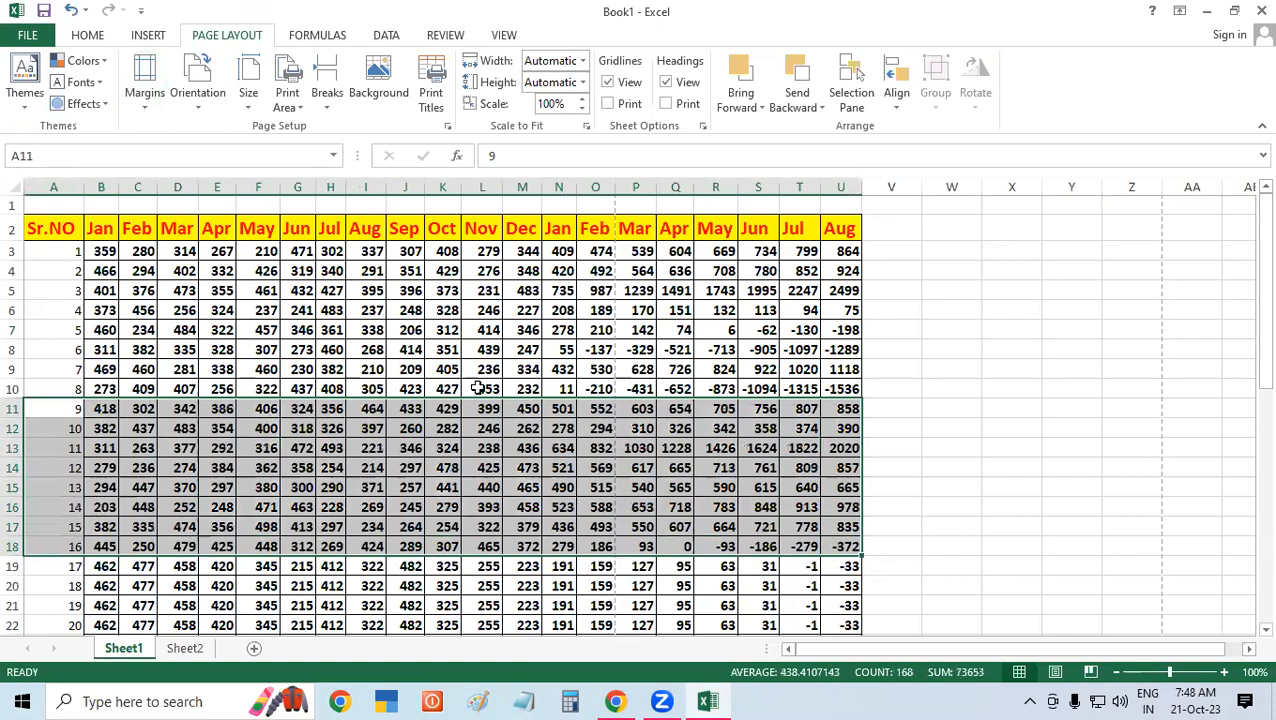
left_click(480, 388)
left_click_drag(46, 527, 845, 567)
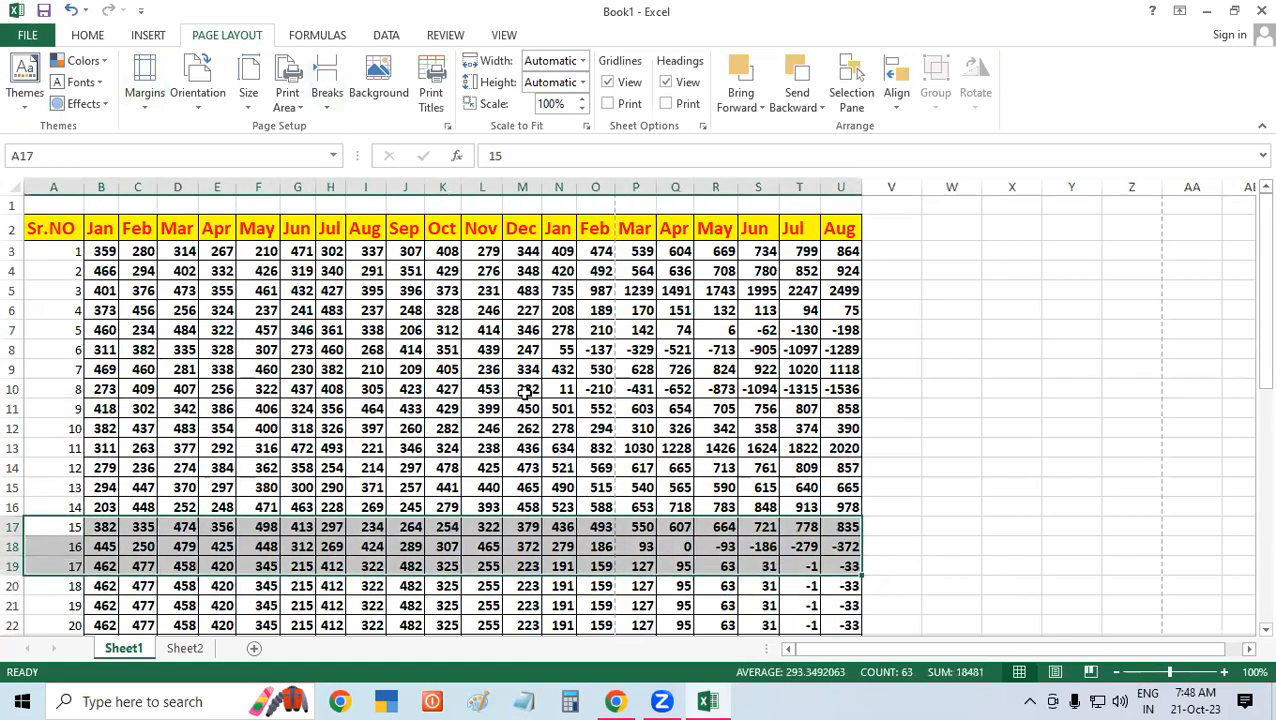
left_click(986, 326)
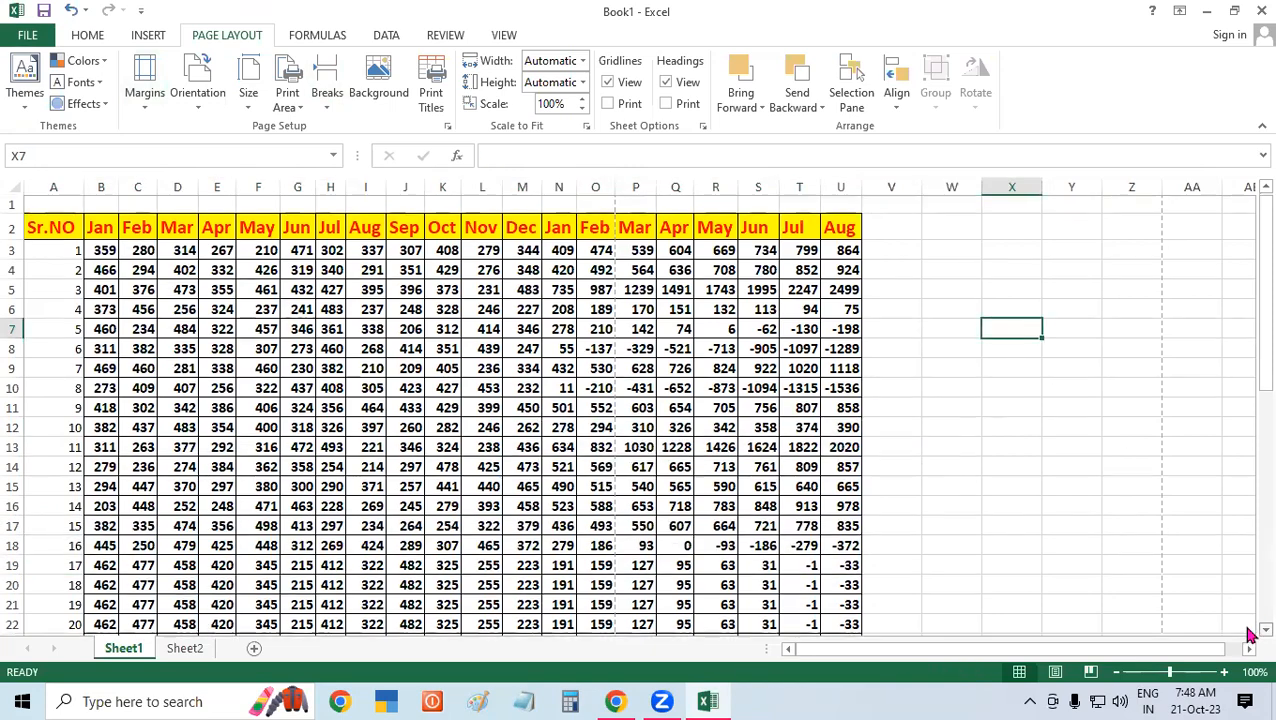
Step: Select the rows with serial numbers 11 to 18, A13:U20, set printing to Print Selection, check the preview and return to the sheet
scroll(1250, 600, "down", 2)
left_click_drag(77, 367, 845, 497)
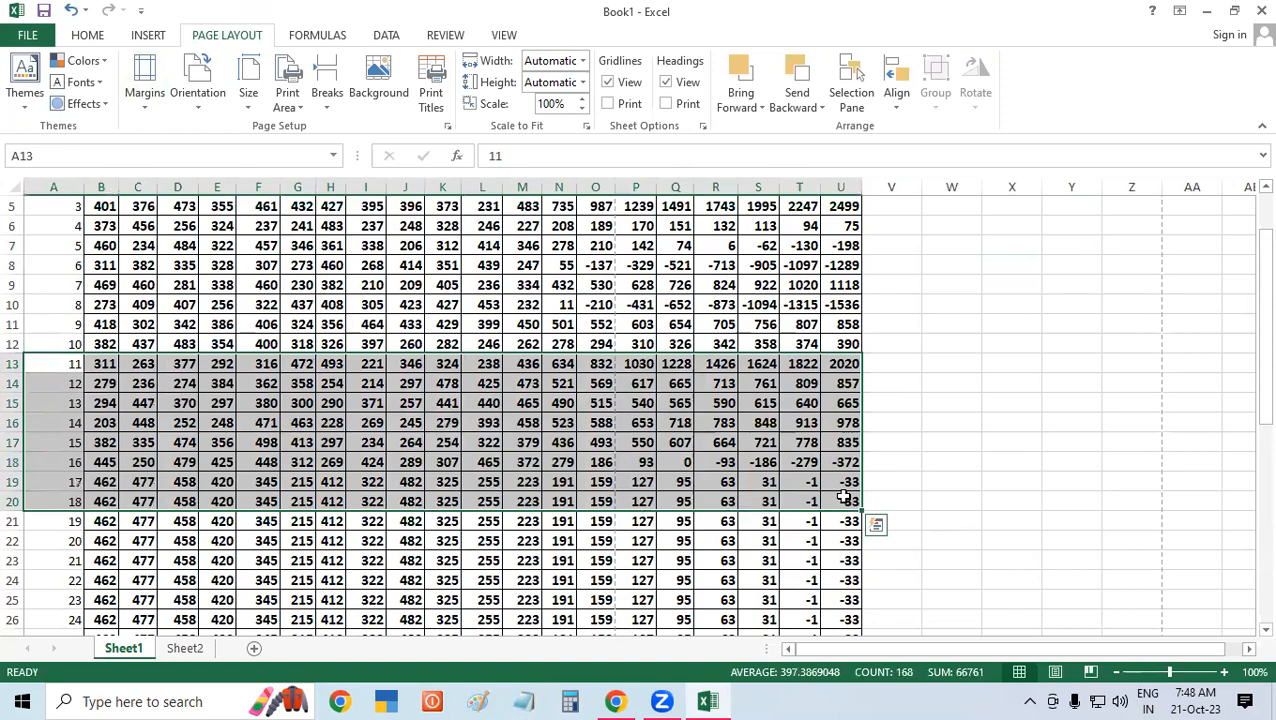
key("ctrl+p")
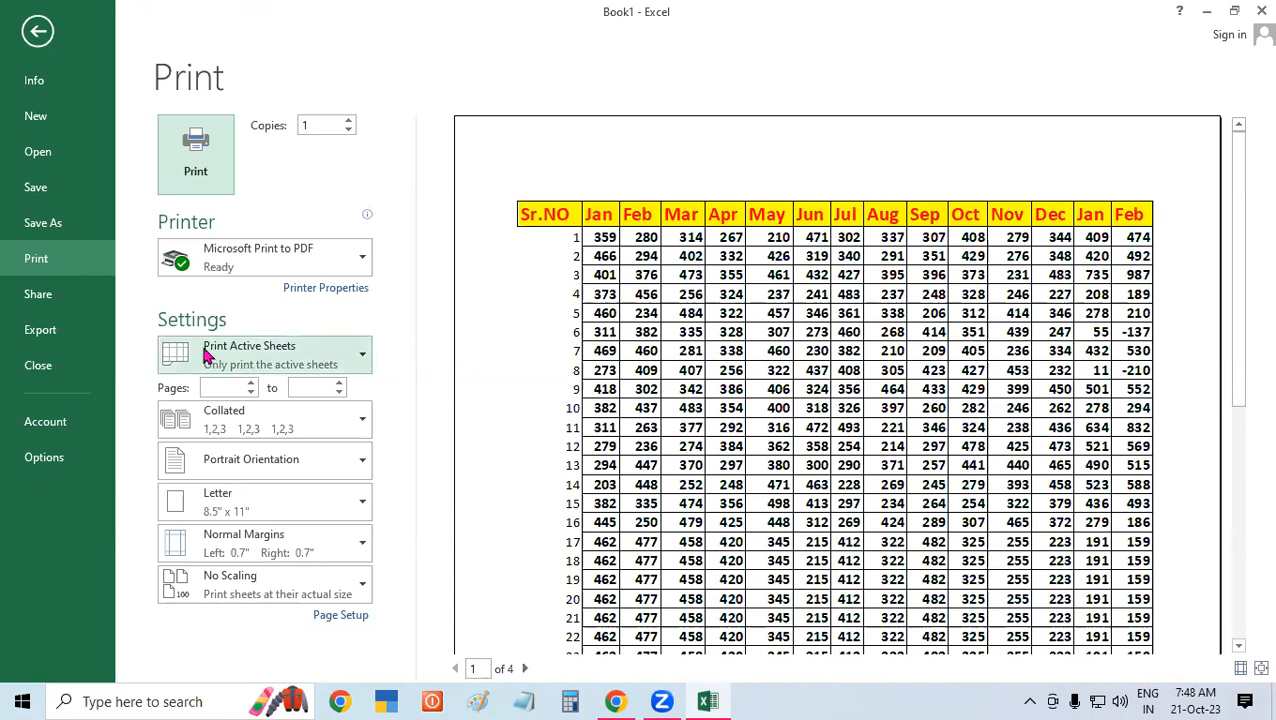
left_click(358, 352)
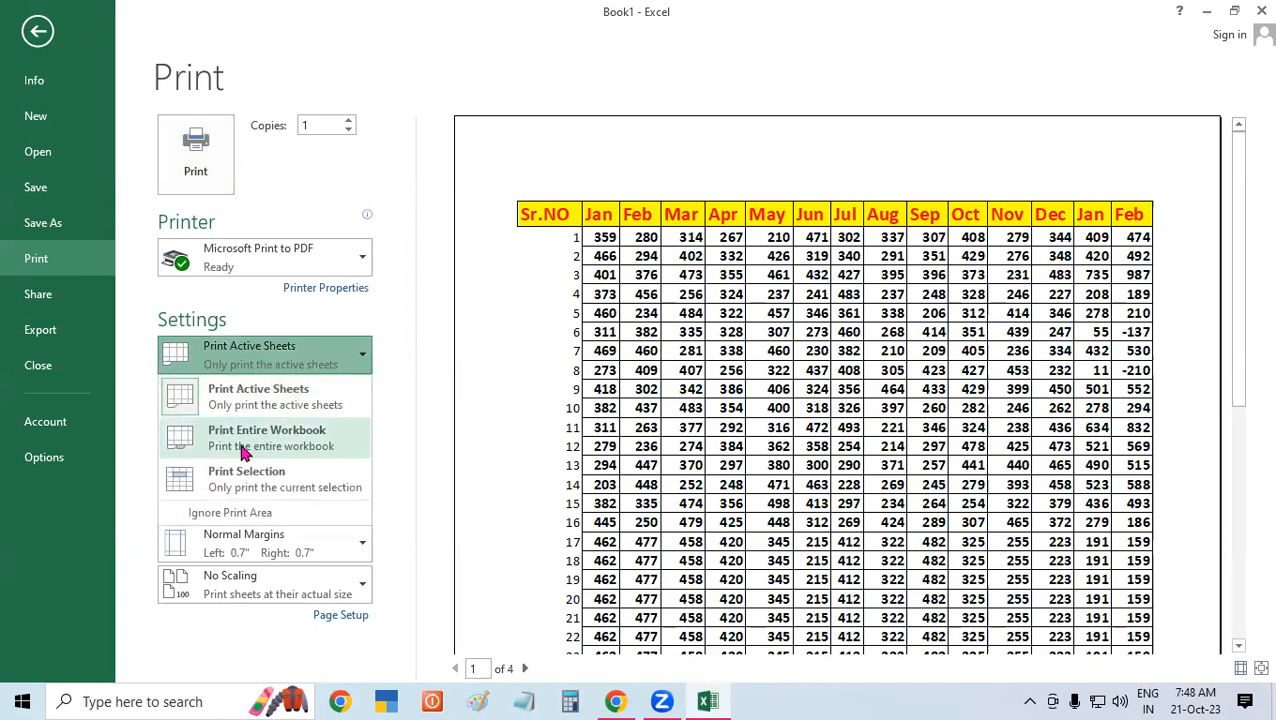
left_click(285, 483)
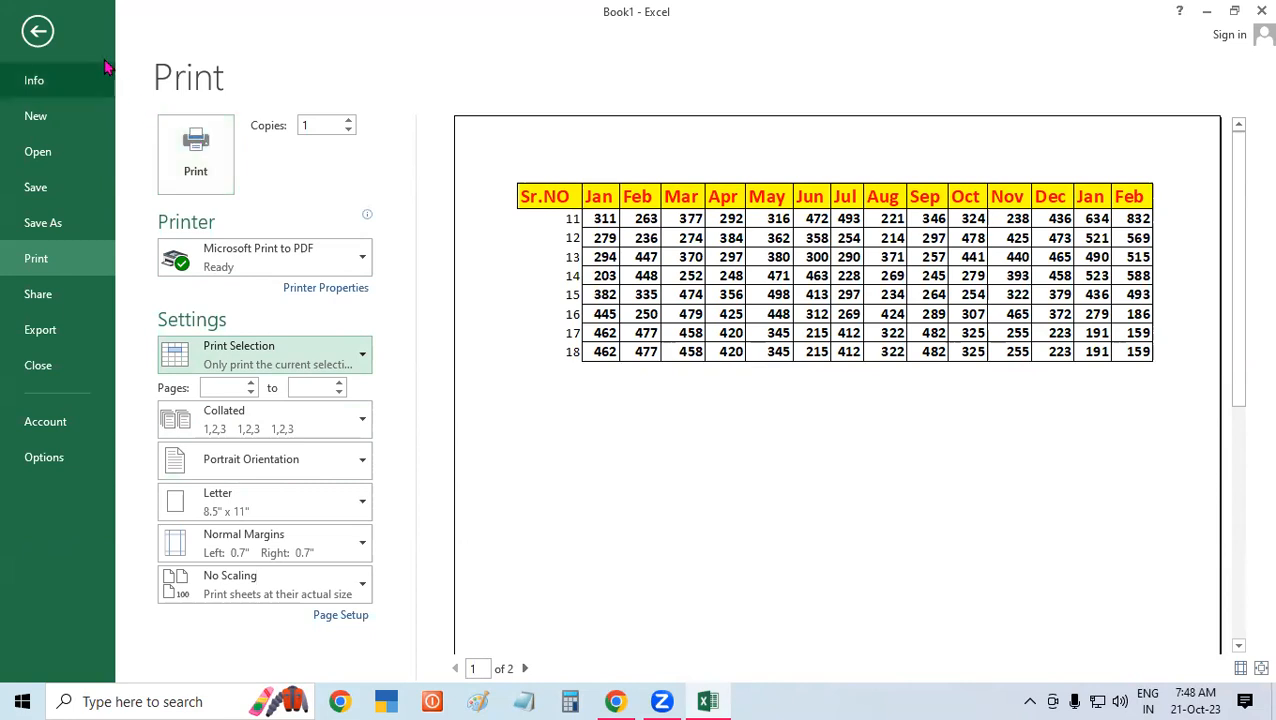
left_click(38, 31)
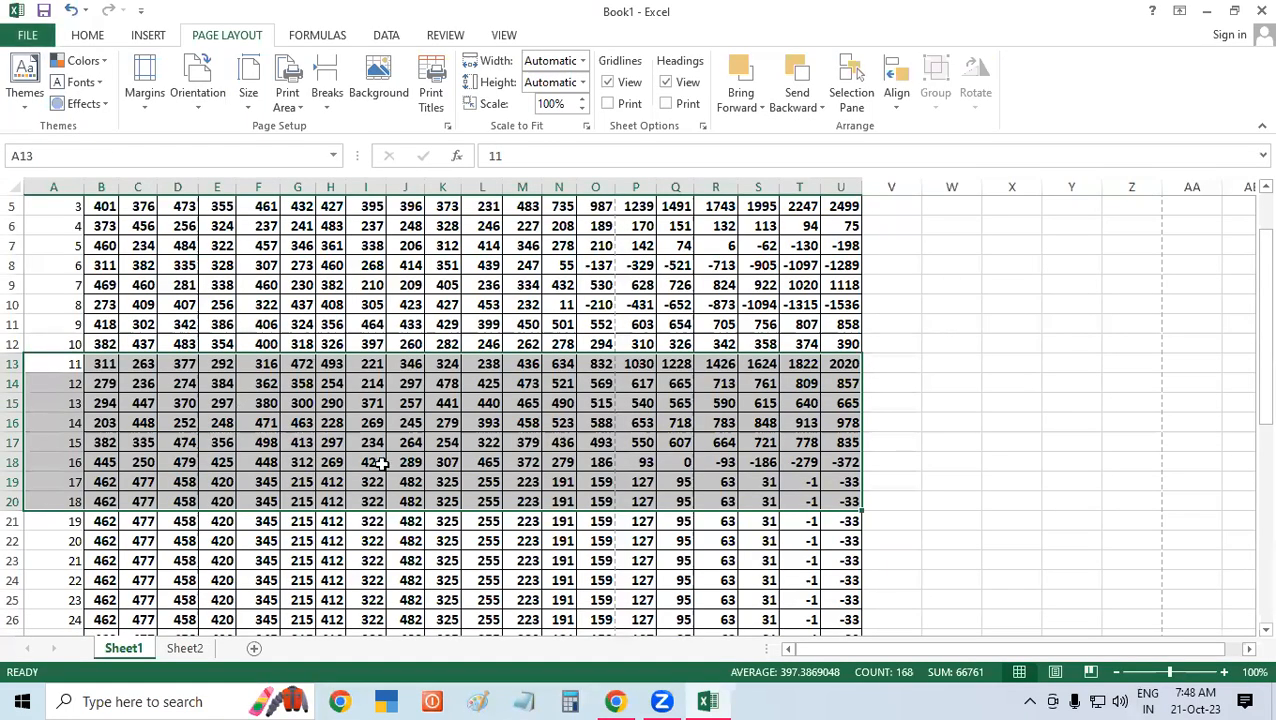
left_click(889, 379)
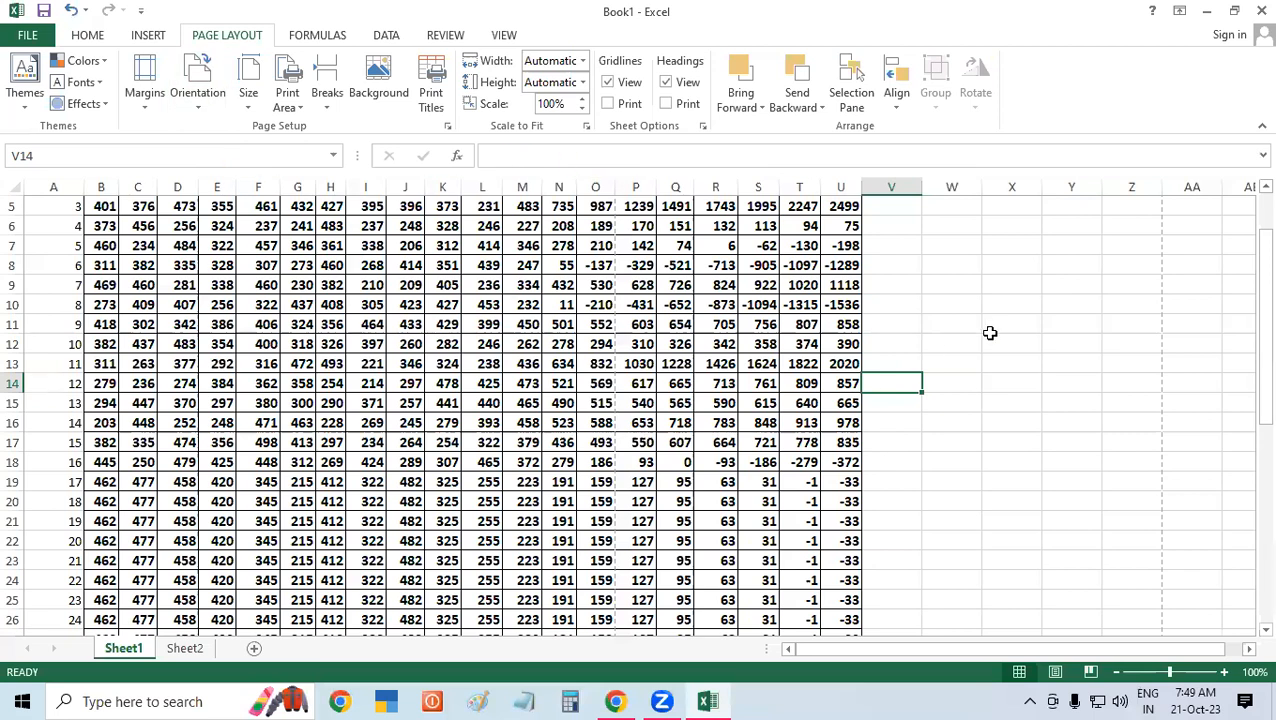
left_click(1071, 306)
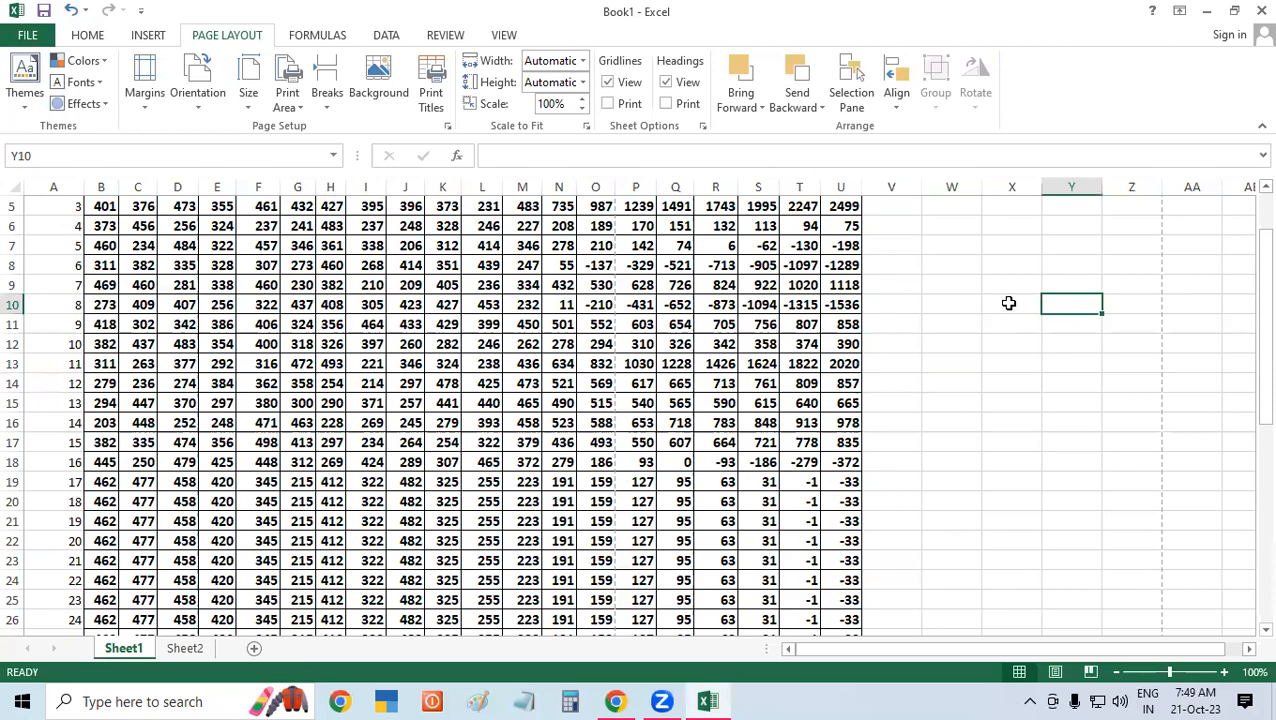
left_click(1065, 412)
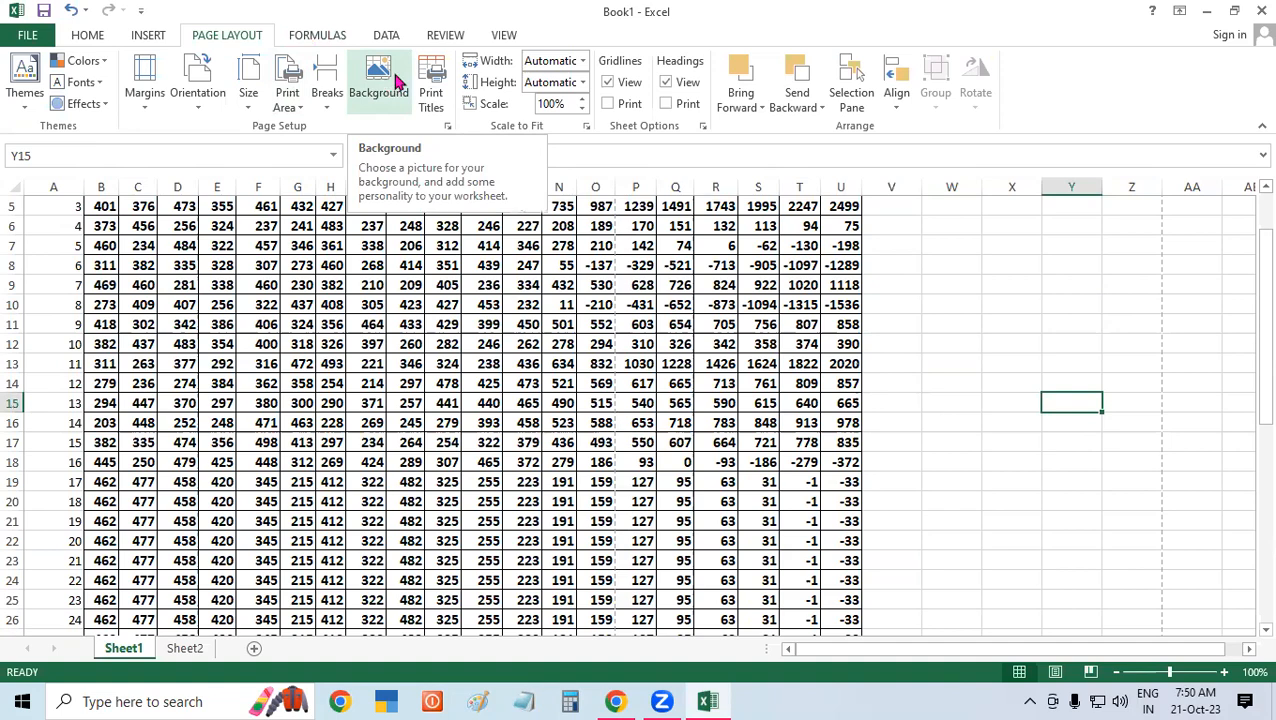
Step: Insert the figure picture from the Pictures folder as Sheet1's background, and delete the background
left_click(388, 88)
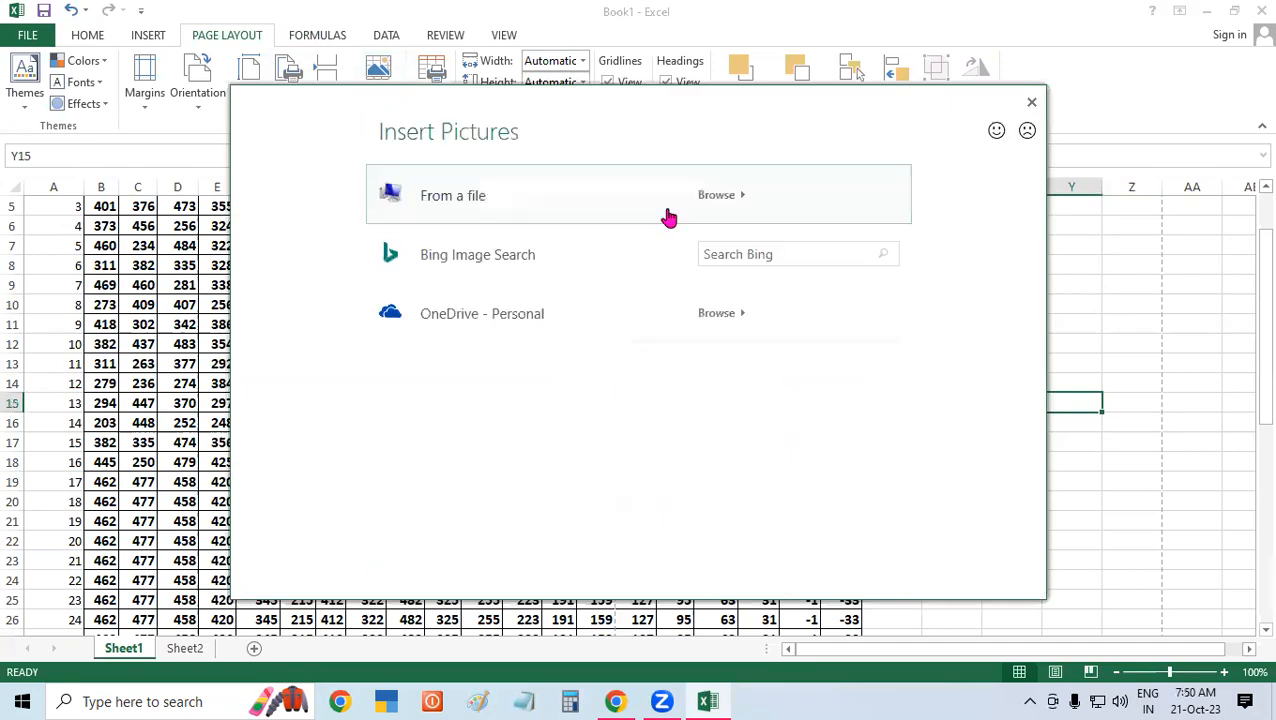
left_click(720, 198)
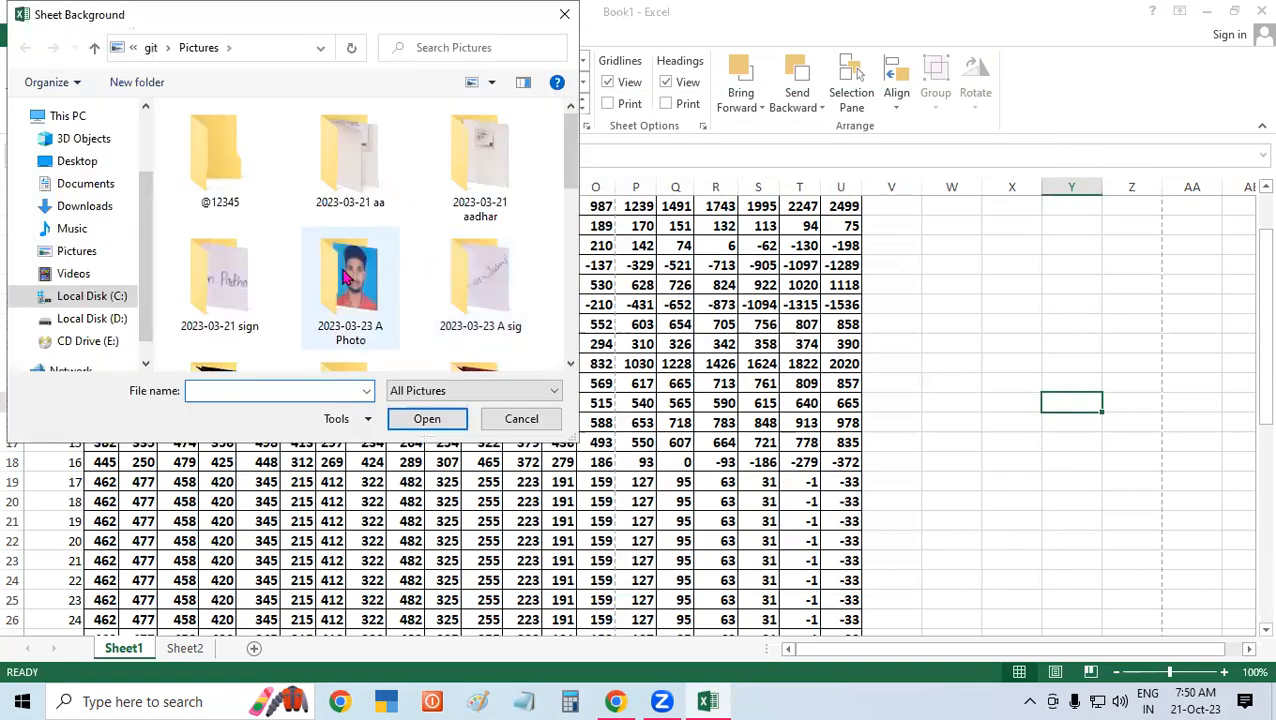
scroll(572, 230, "down", 1)
scroll(572, 257, "down", 5)
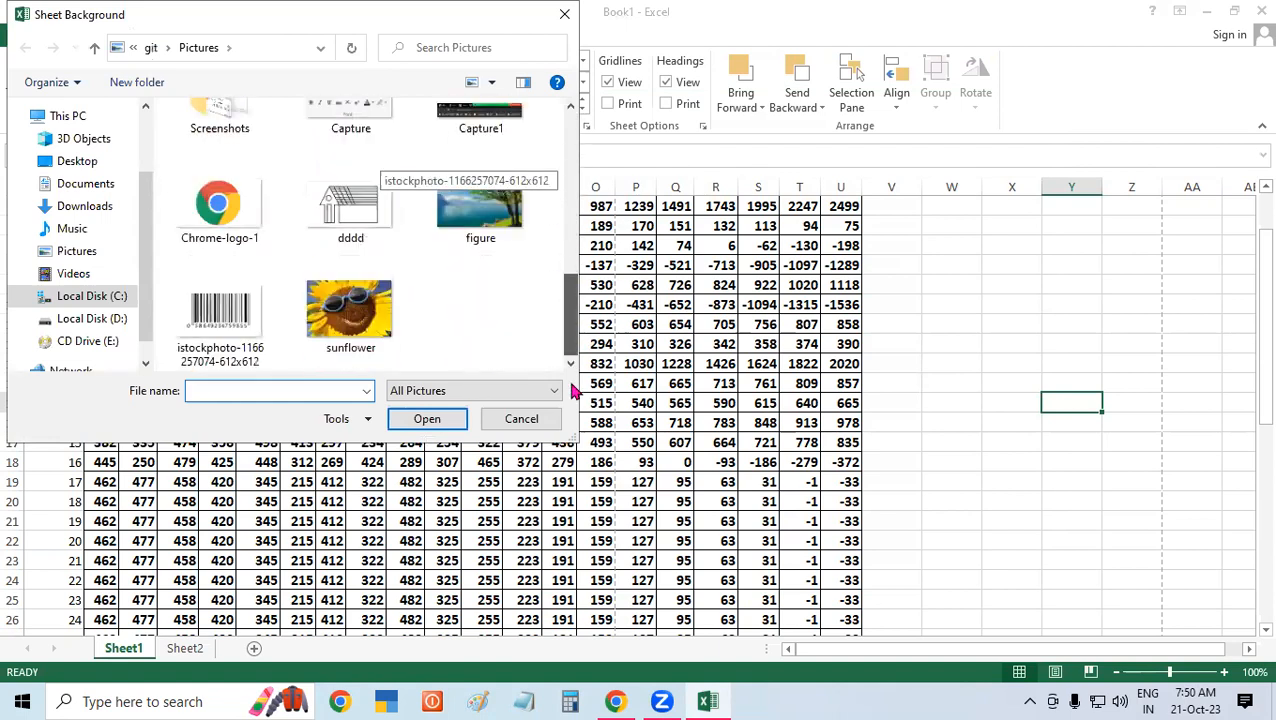
left_click(474, 206)
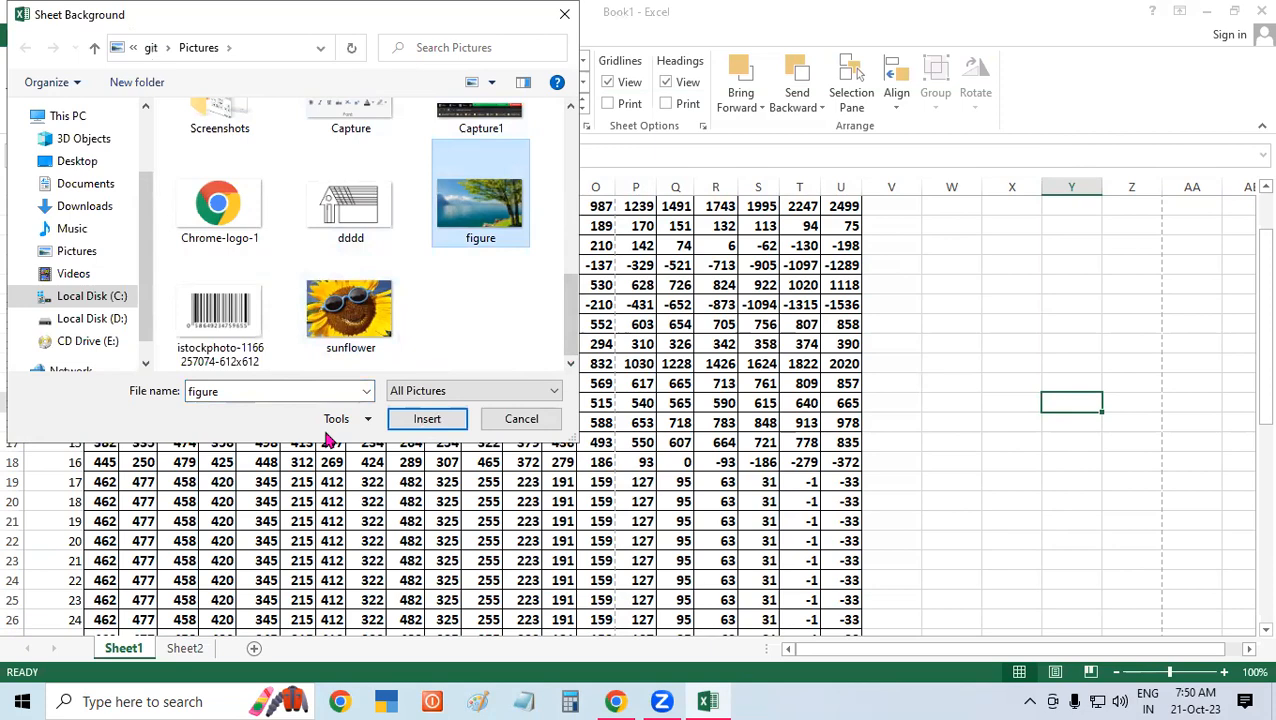
left_click(418, 419)
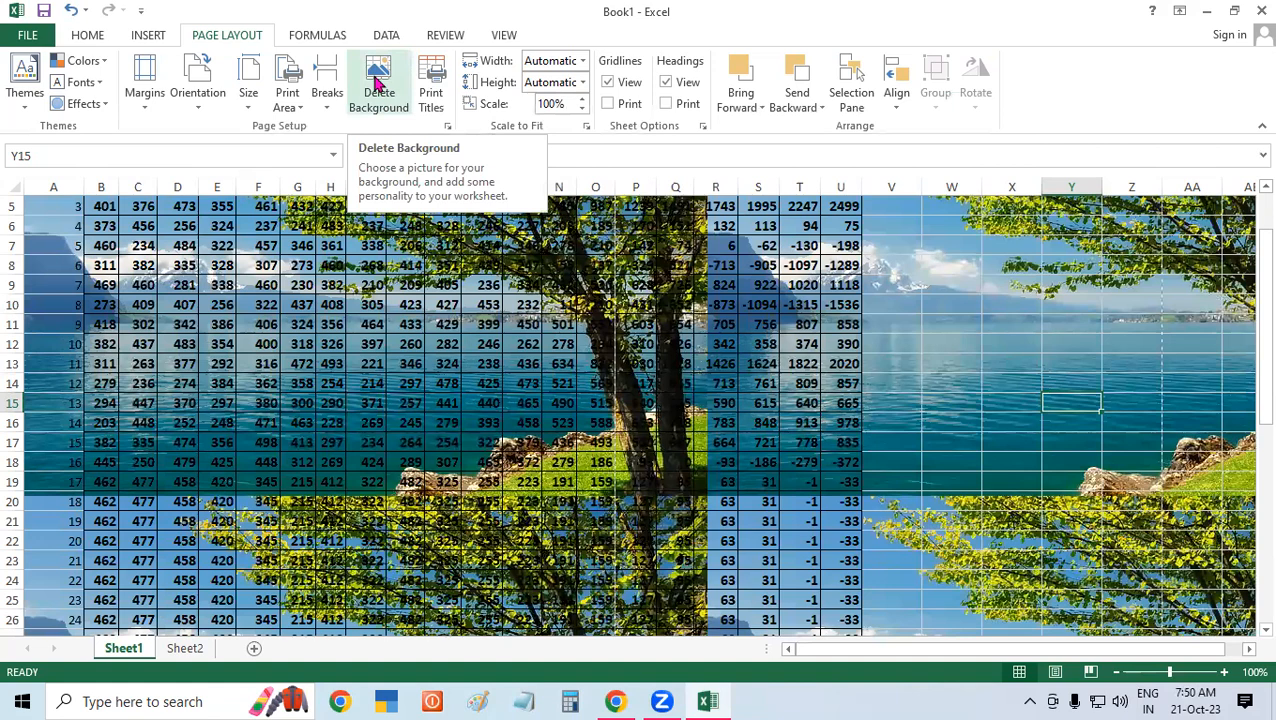
left_click(368, 92)
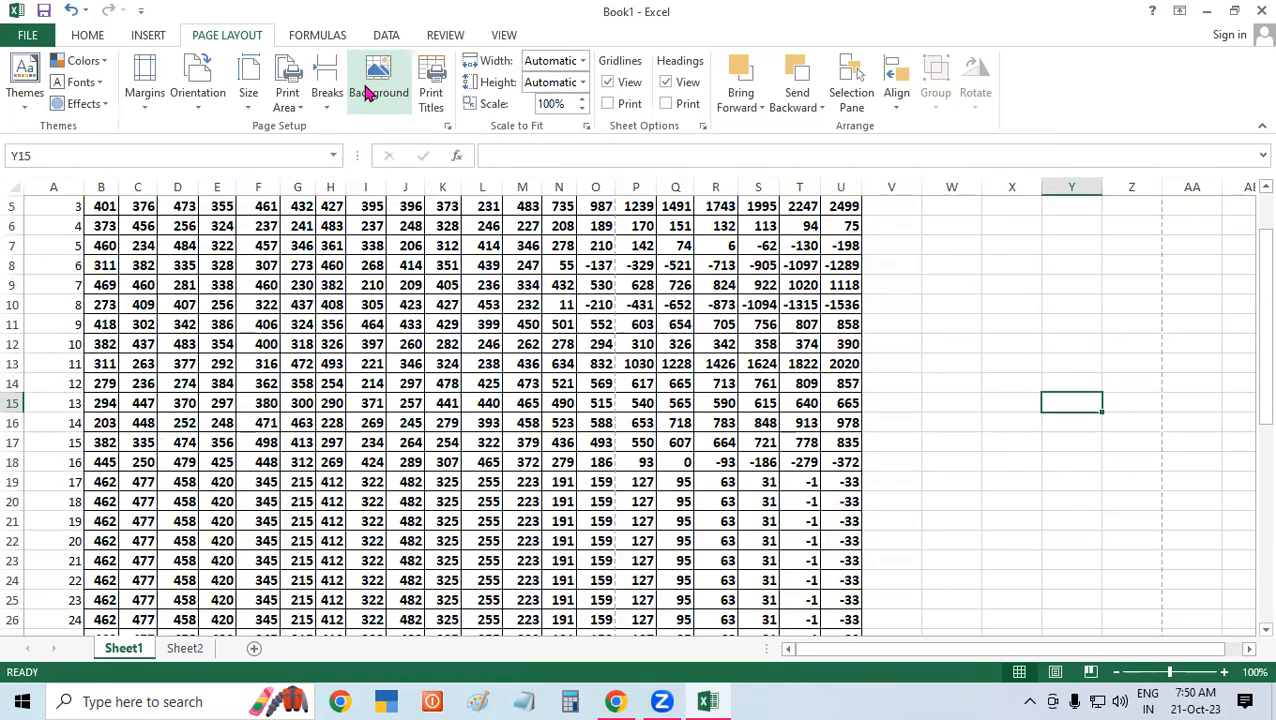